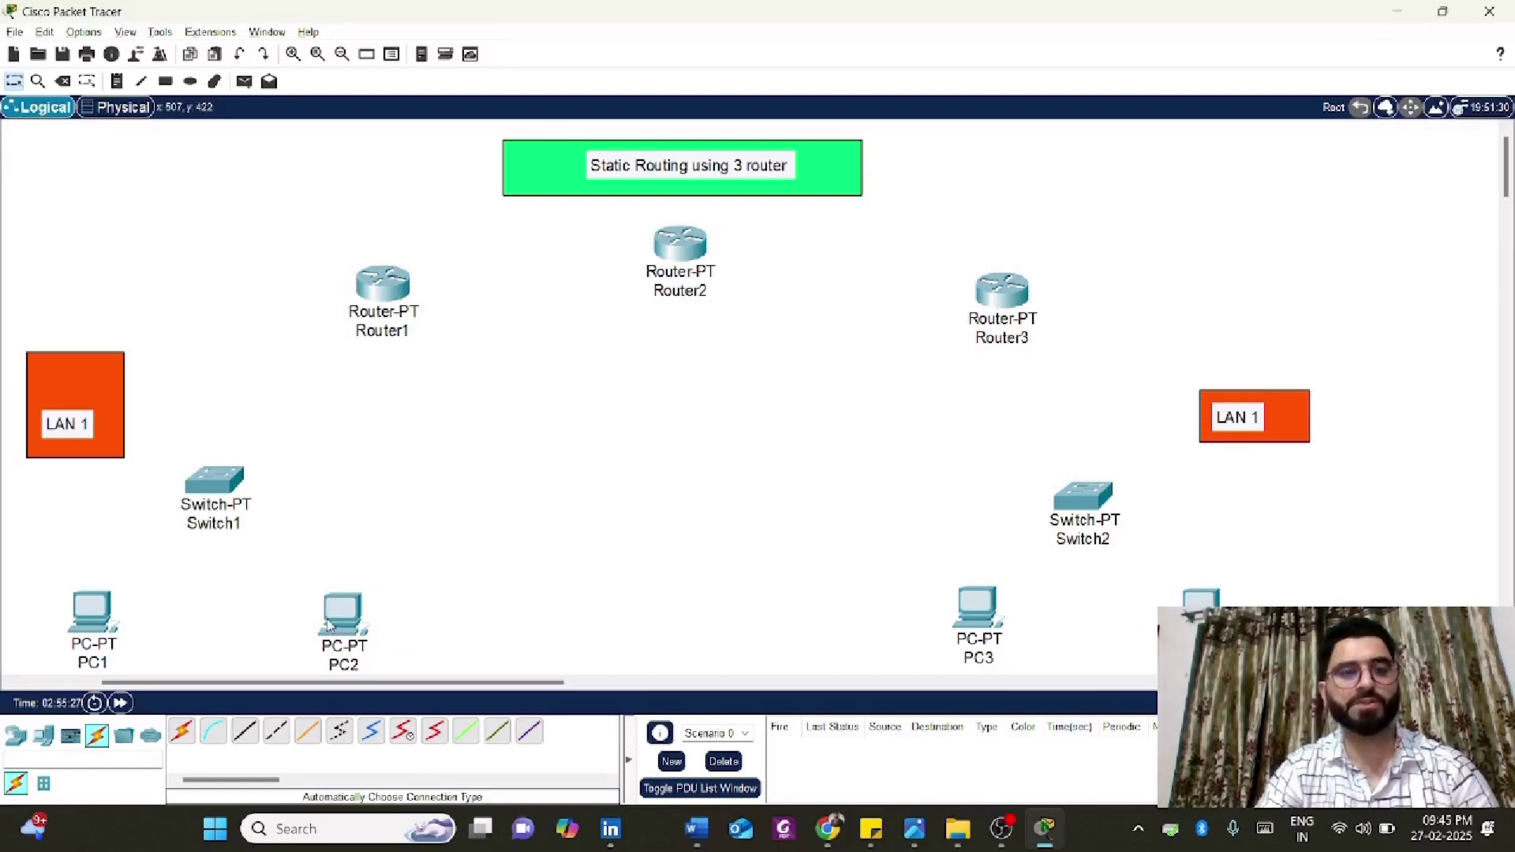
- Rename the label on the orange box beside Switch2 as LAN 2
double_click(1261, 427)
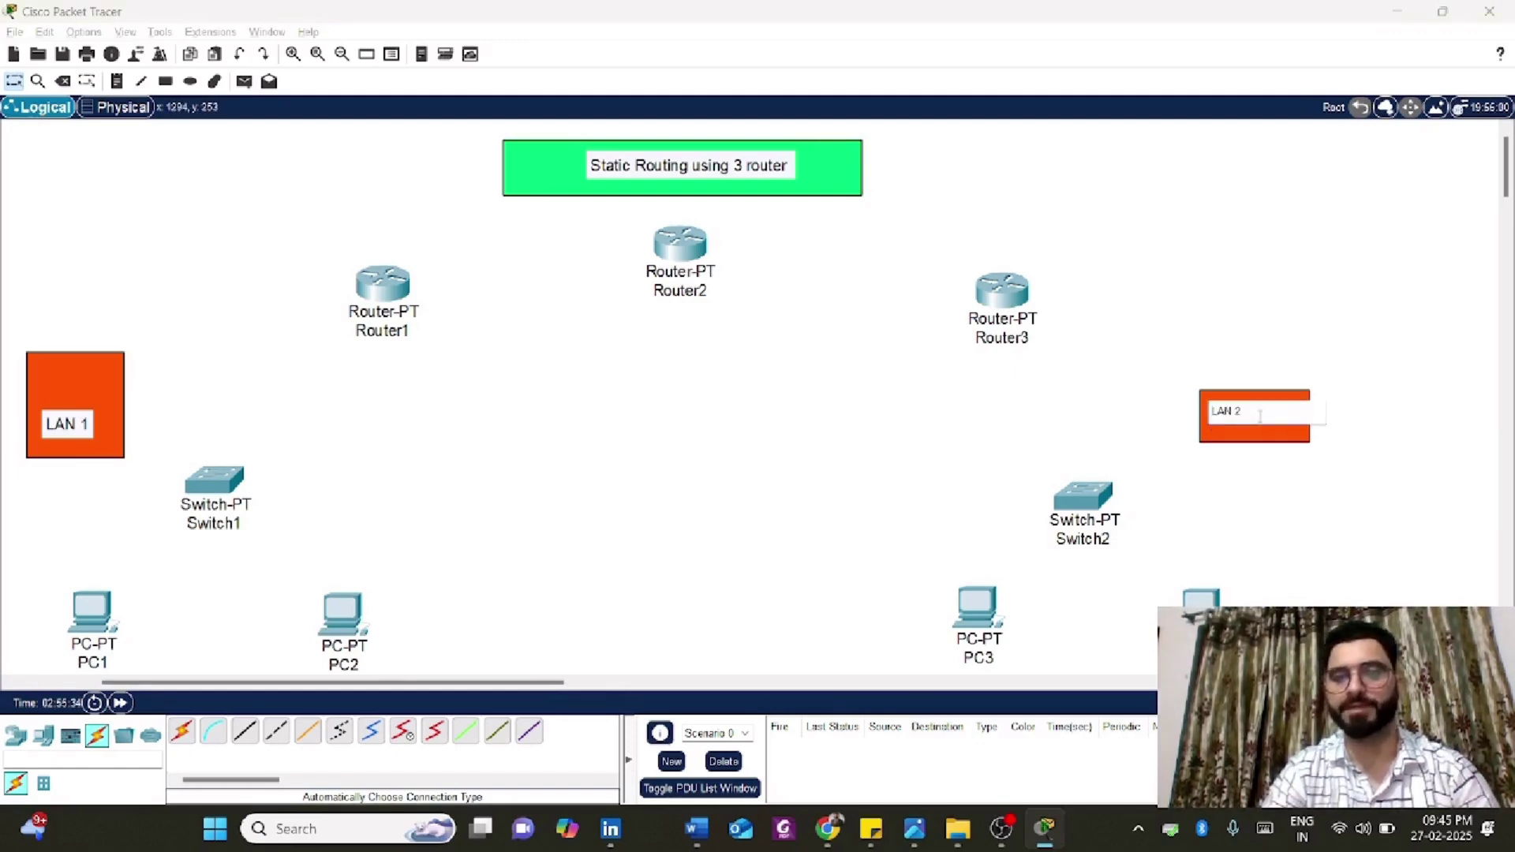
click(1152, 411)
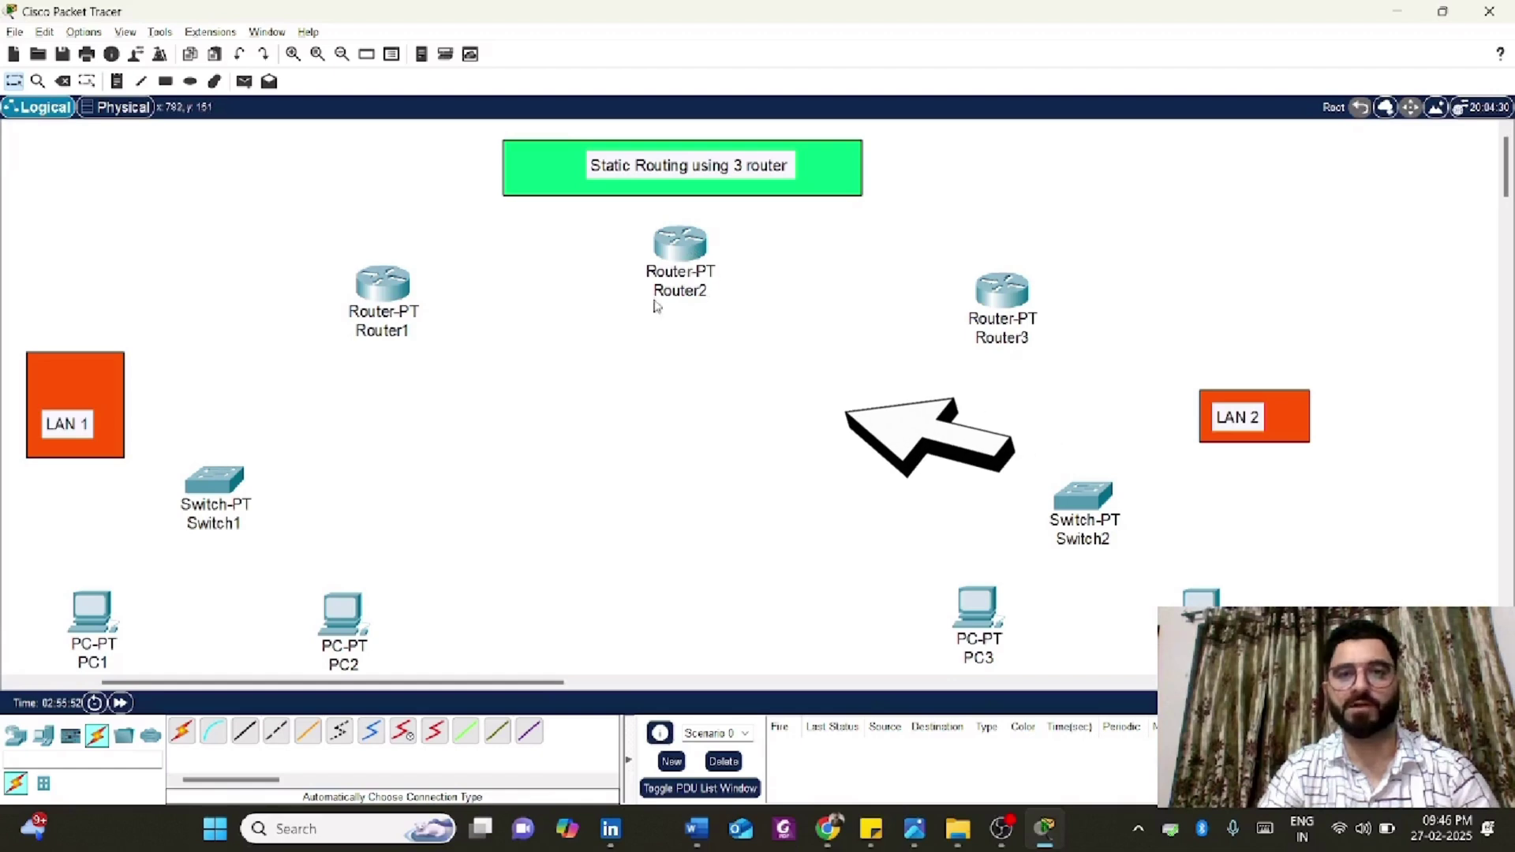
- Cable PC1 and PC2 to Switch1 and Switch1 to Router1 using the automatically chosen connection type
mouse_move(657, 303)
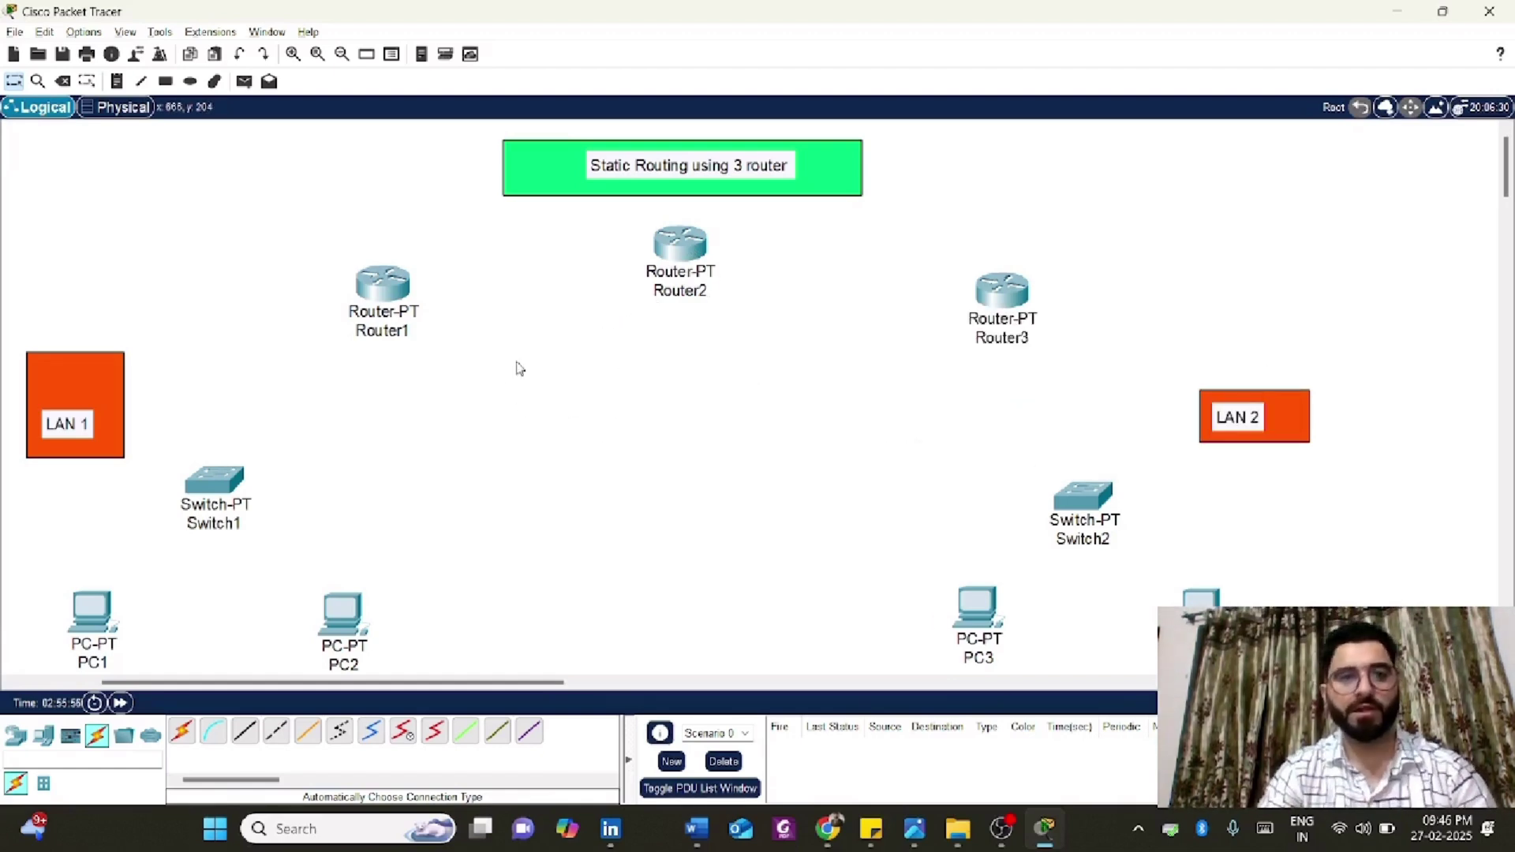
click(180, 736)
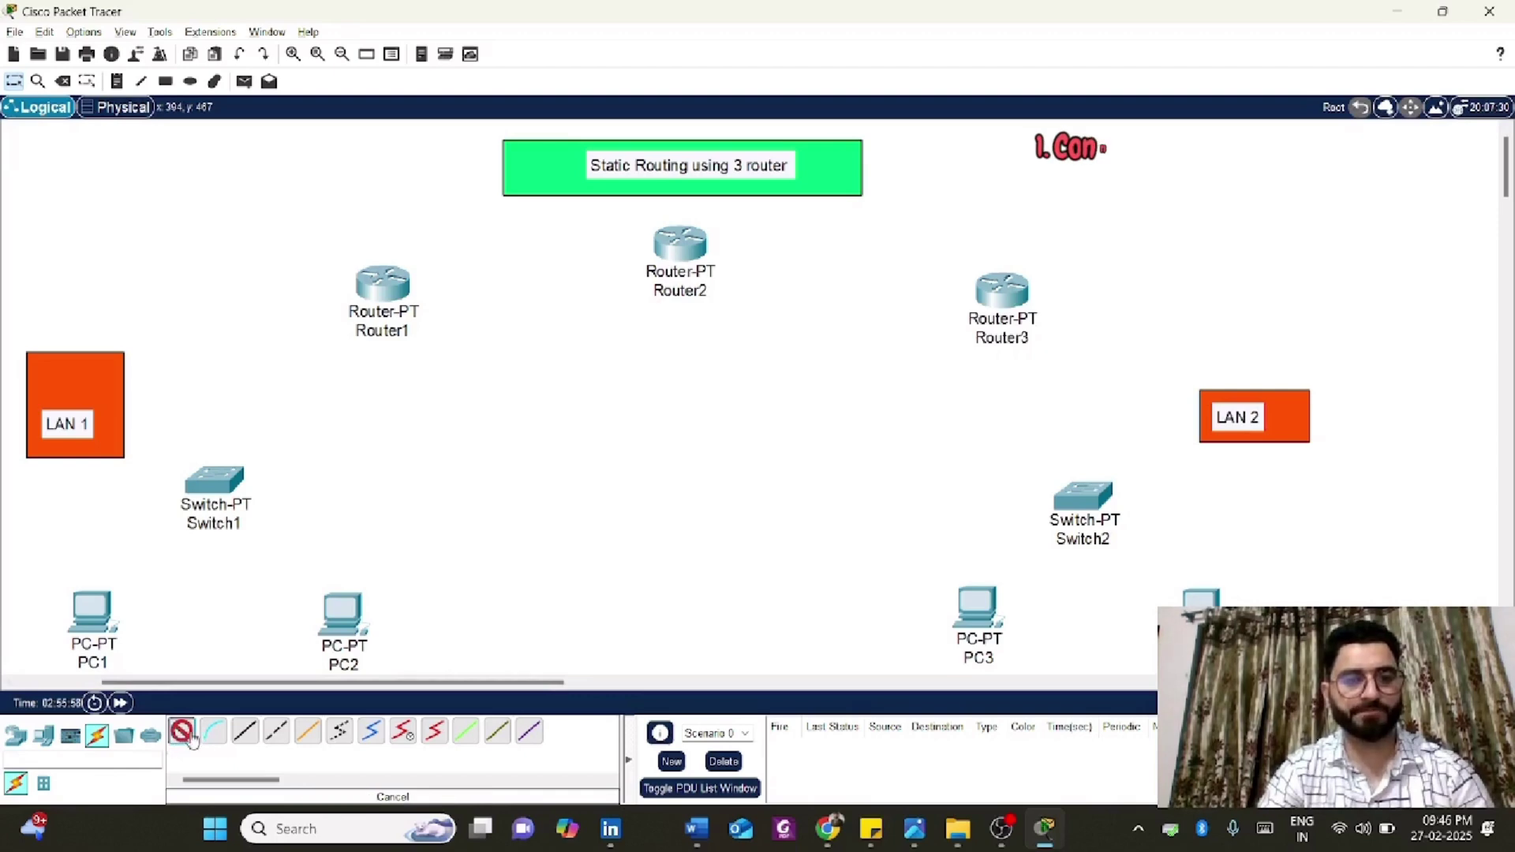
click(92, 612)
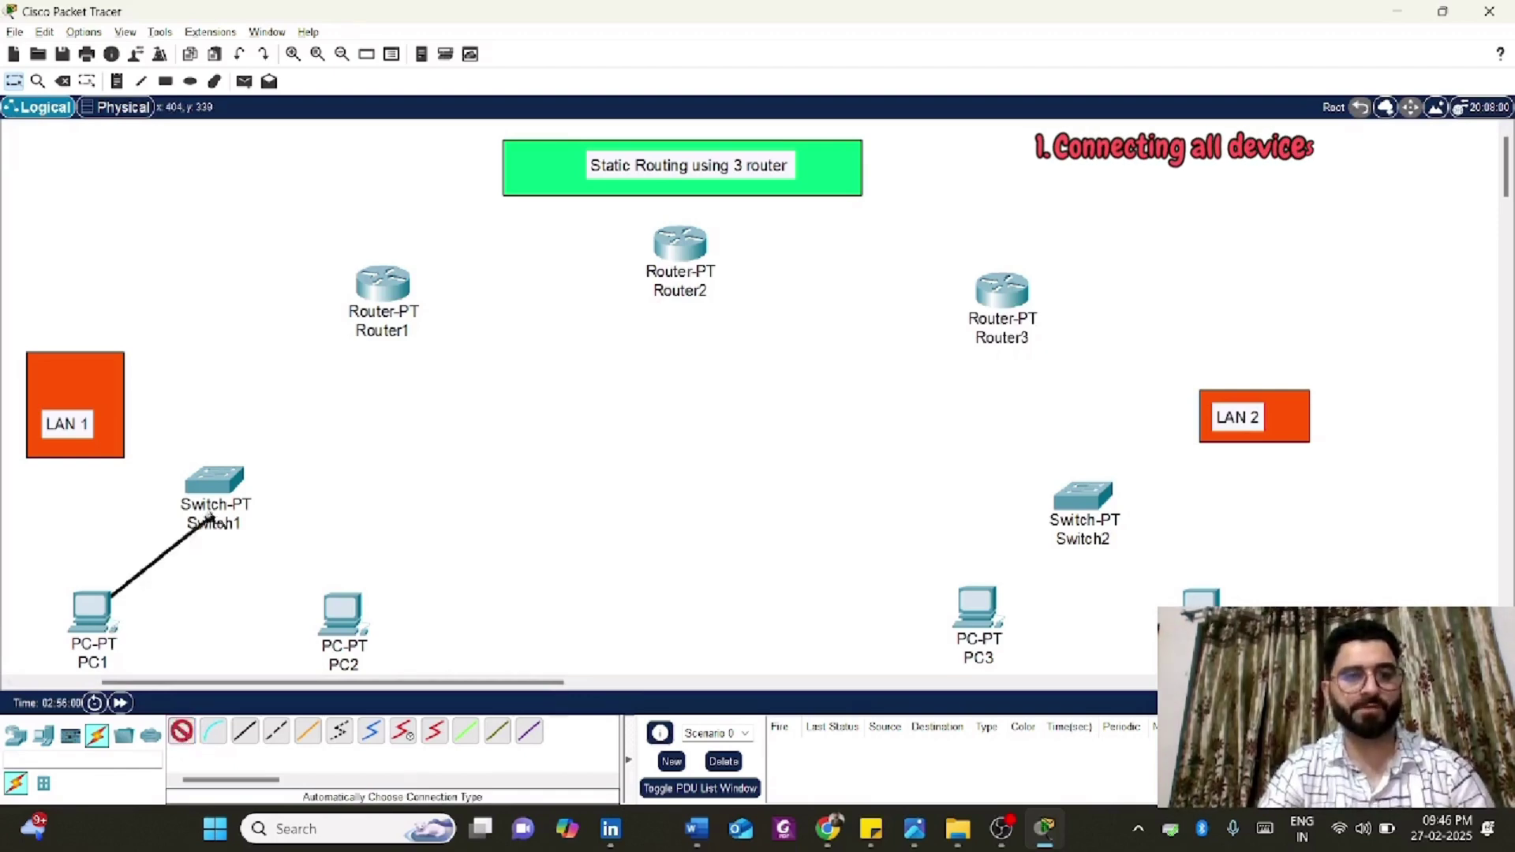
click(213, 483)
click(214, 483)
click(342, 621)
click(225, 485)
click(399, 283)
- Link Router1 to Router2 and Router2 to Router3 using the automatically chosen connection type
click(401, 283)
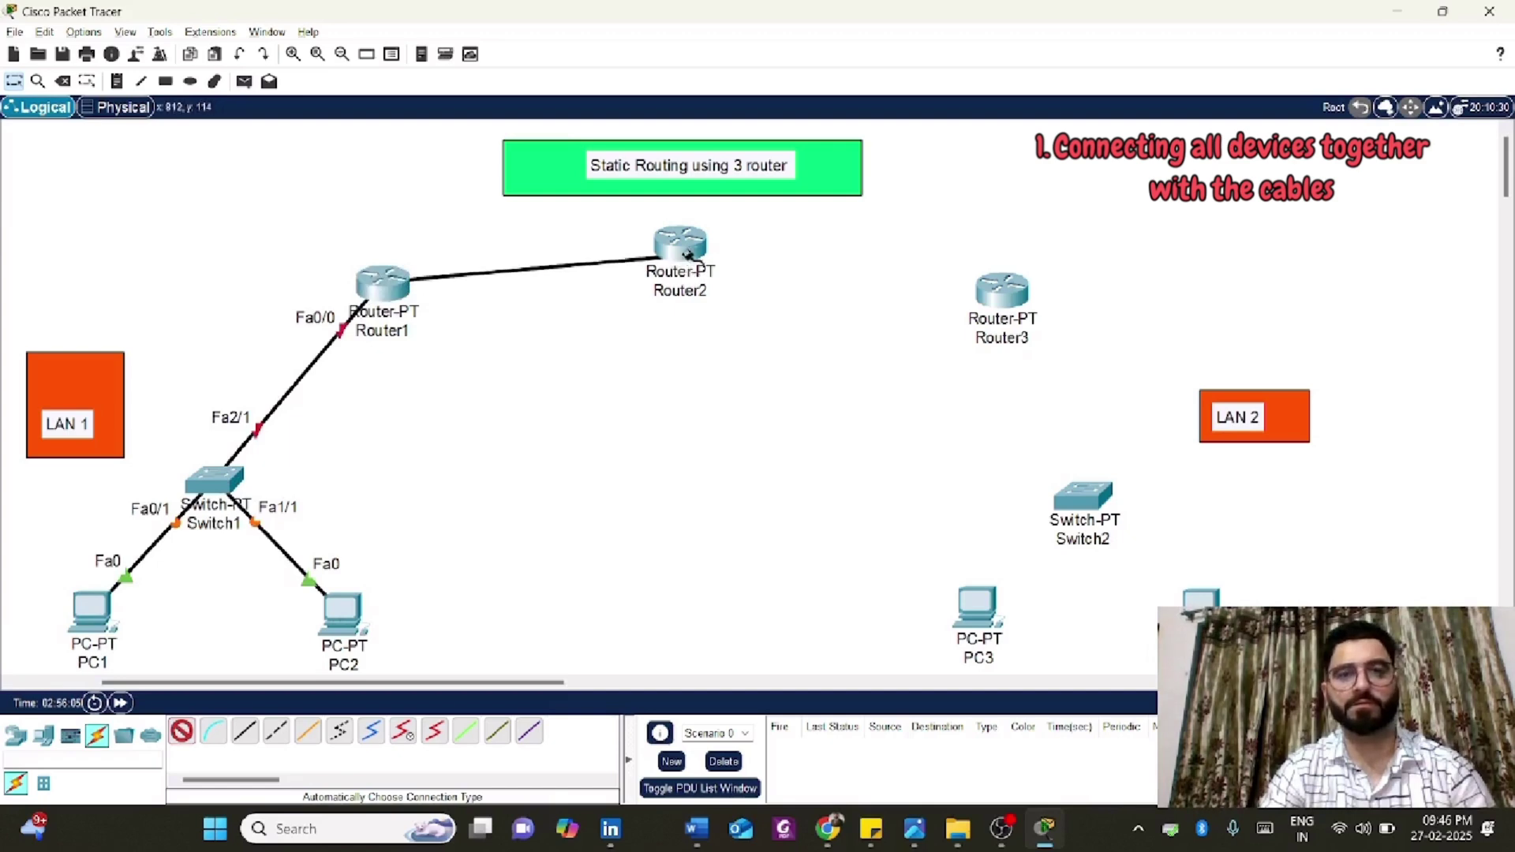
click(678, 245)
click(680, 245)
click(998, 285)
- Cable Router3 to Switch2, and connect PC3 and the remaining PC to Switch2
click(1000, 289)
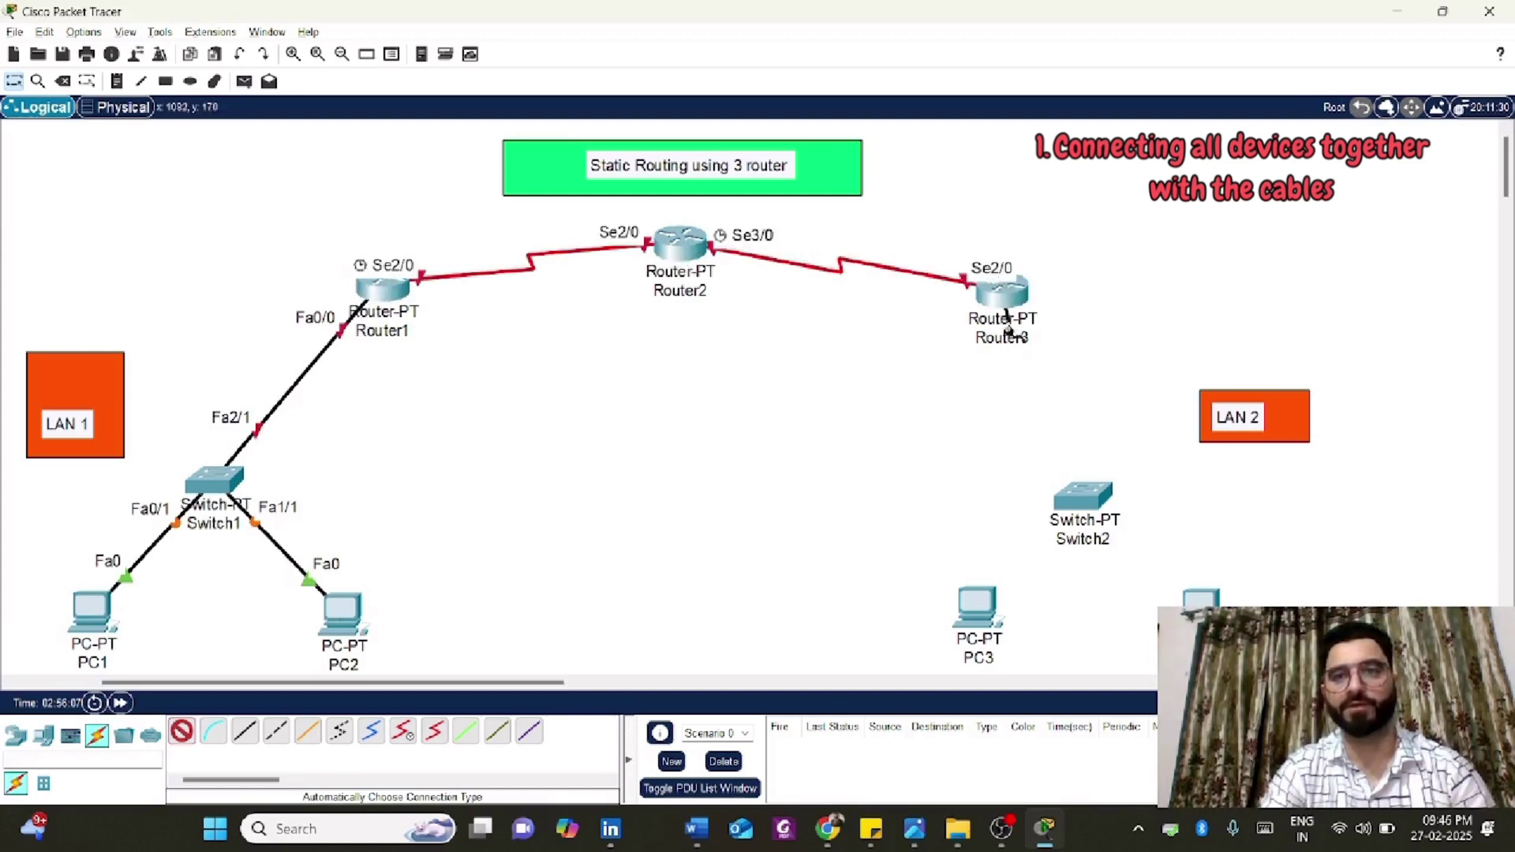
click(1083, 496)
click(1083, 496)
click(986, 596)
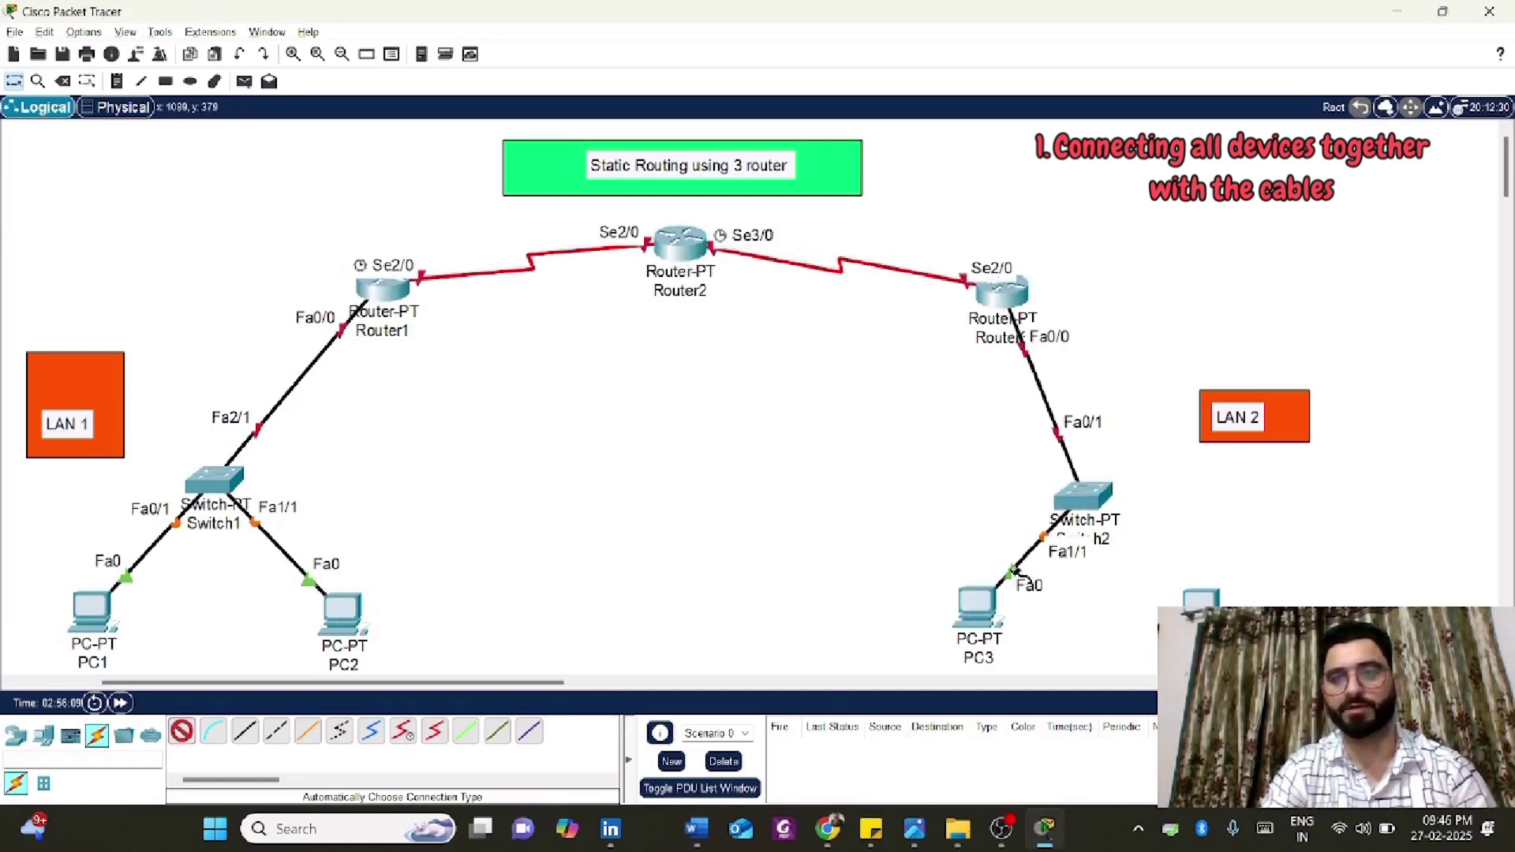
click(1082, 495)
click(1199, 602)
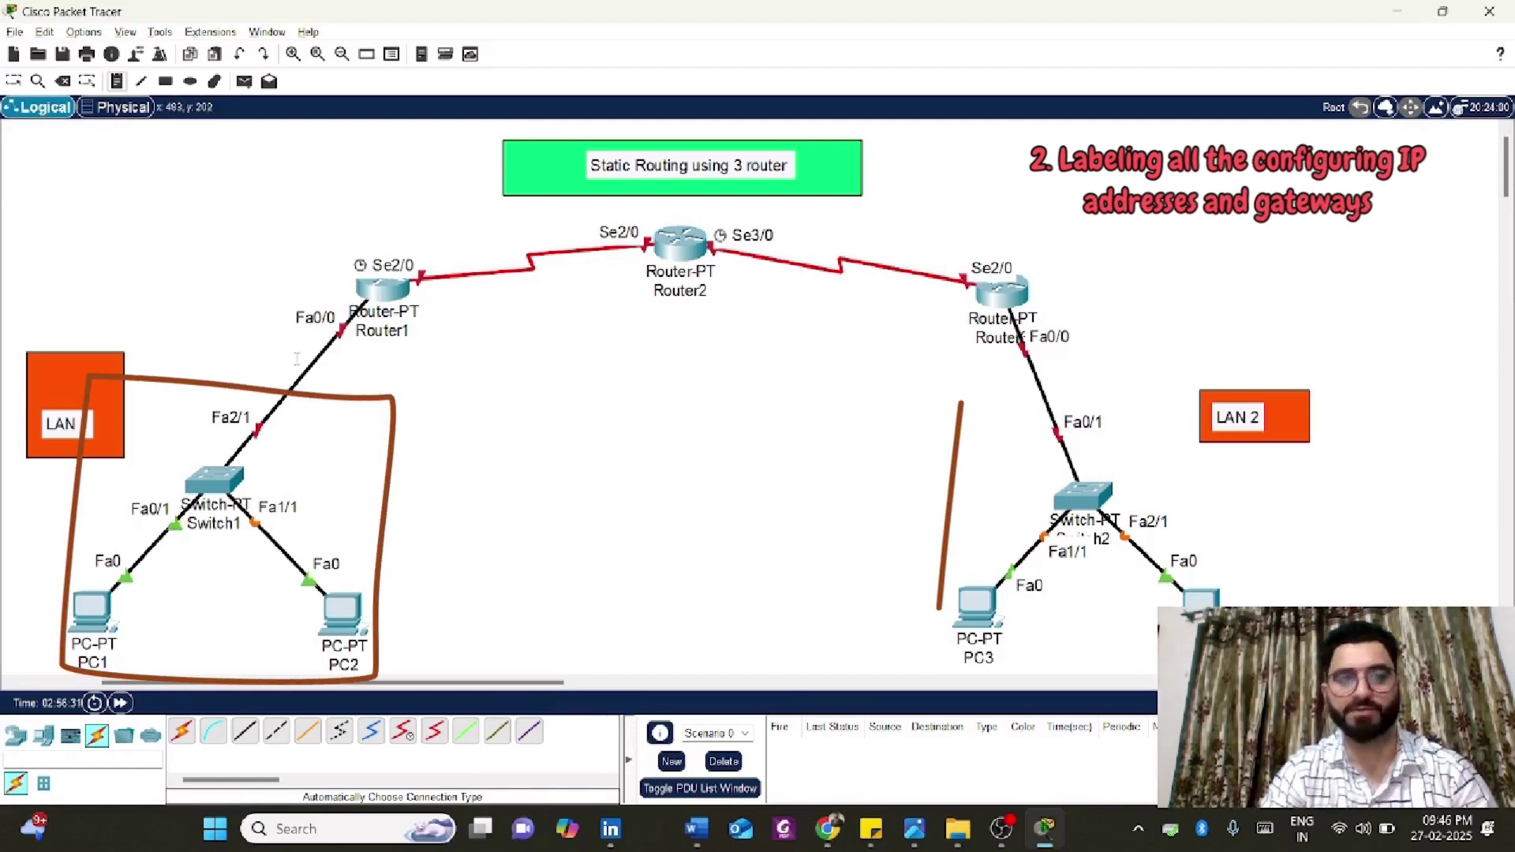
- Add the network label 192.168.10.0 beside the link between Router1 and Switch1
click(261, 371)
text(192.1)
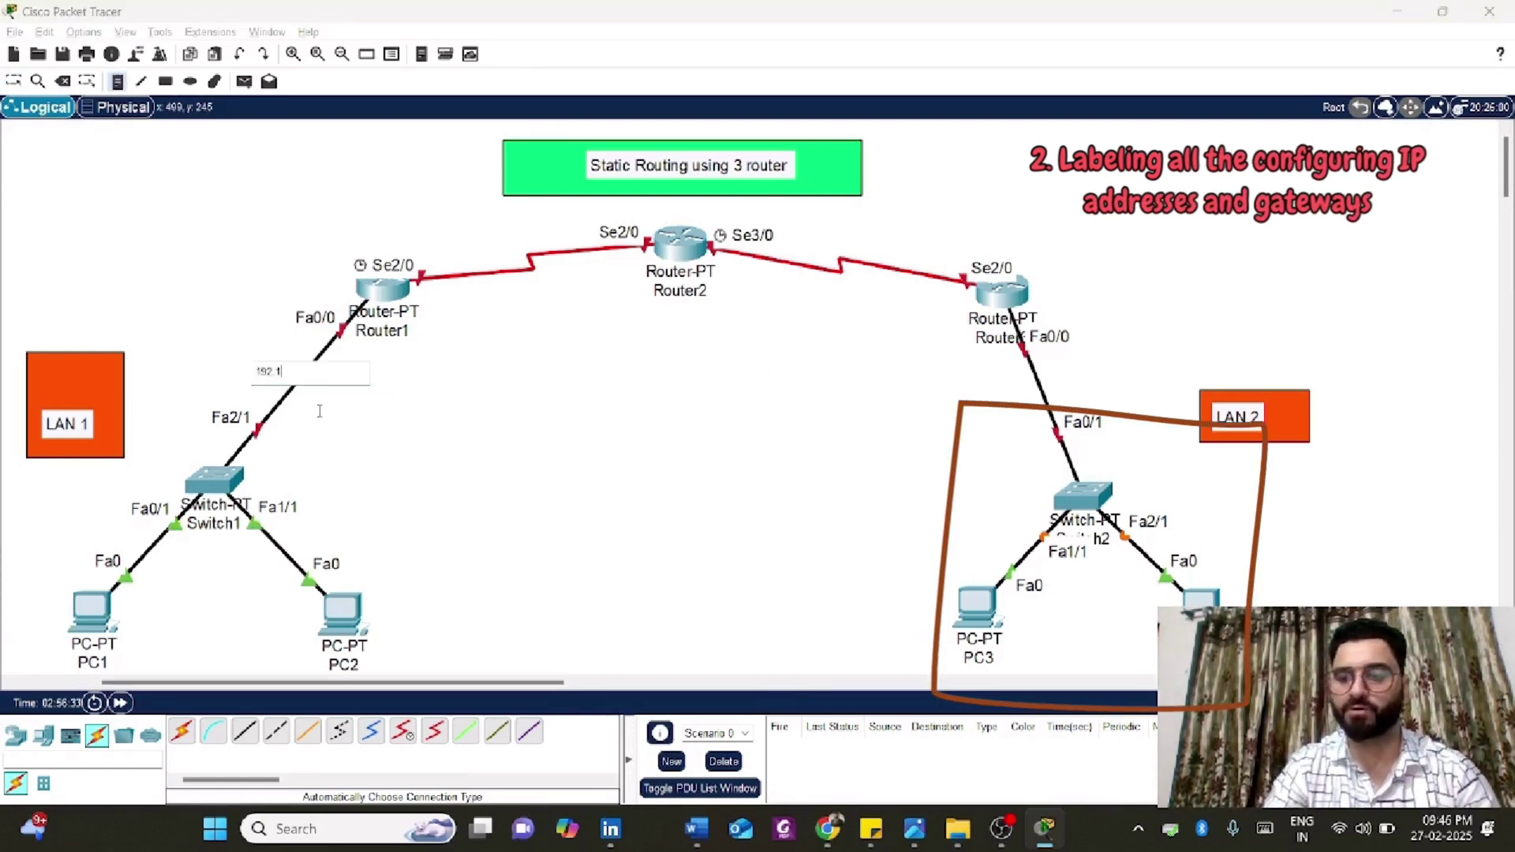
text(68.10.0)
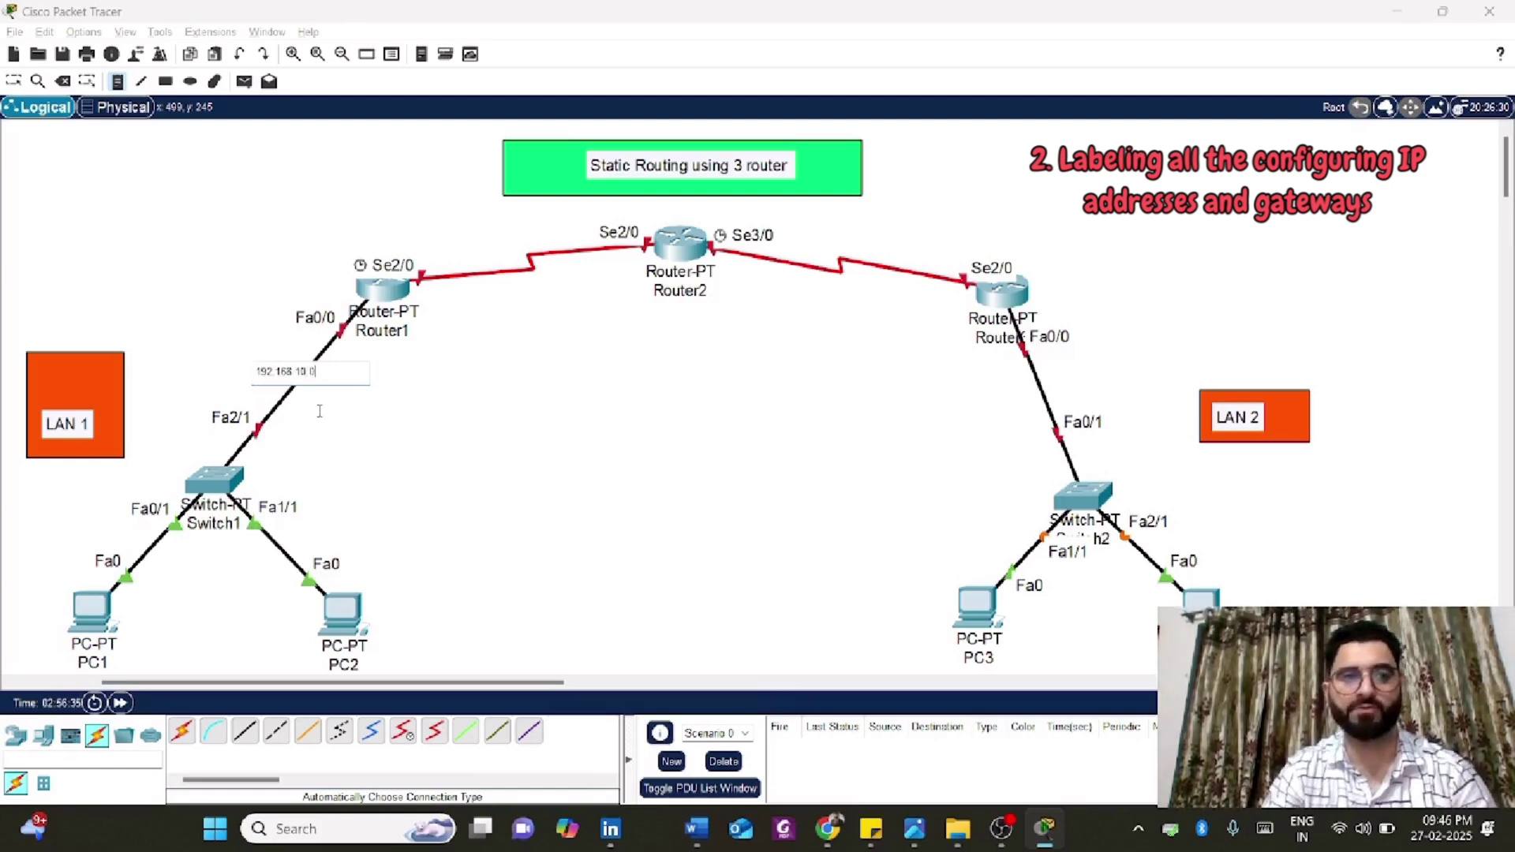
- Add the network label 192.168.40.0 and place it on the link between Router3 and Switch2
click(1010, 399)
text(192.168)
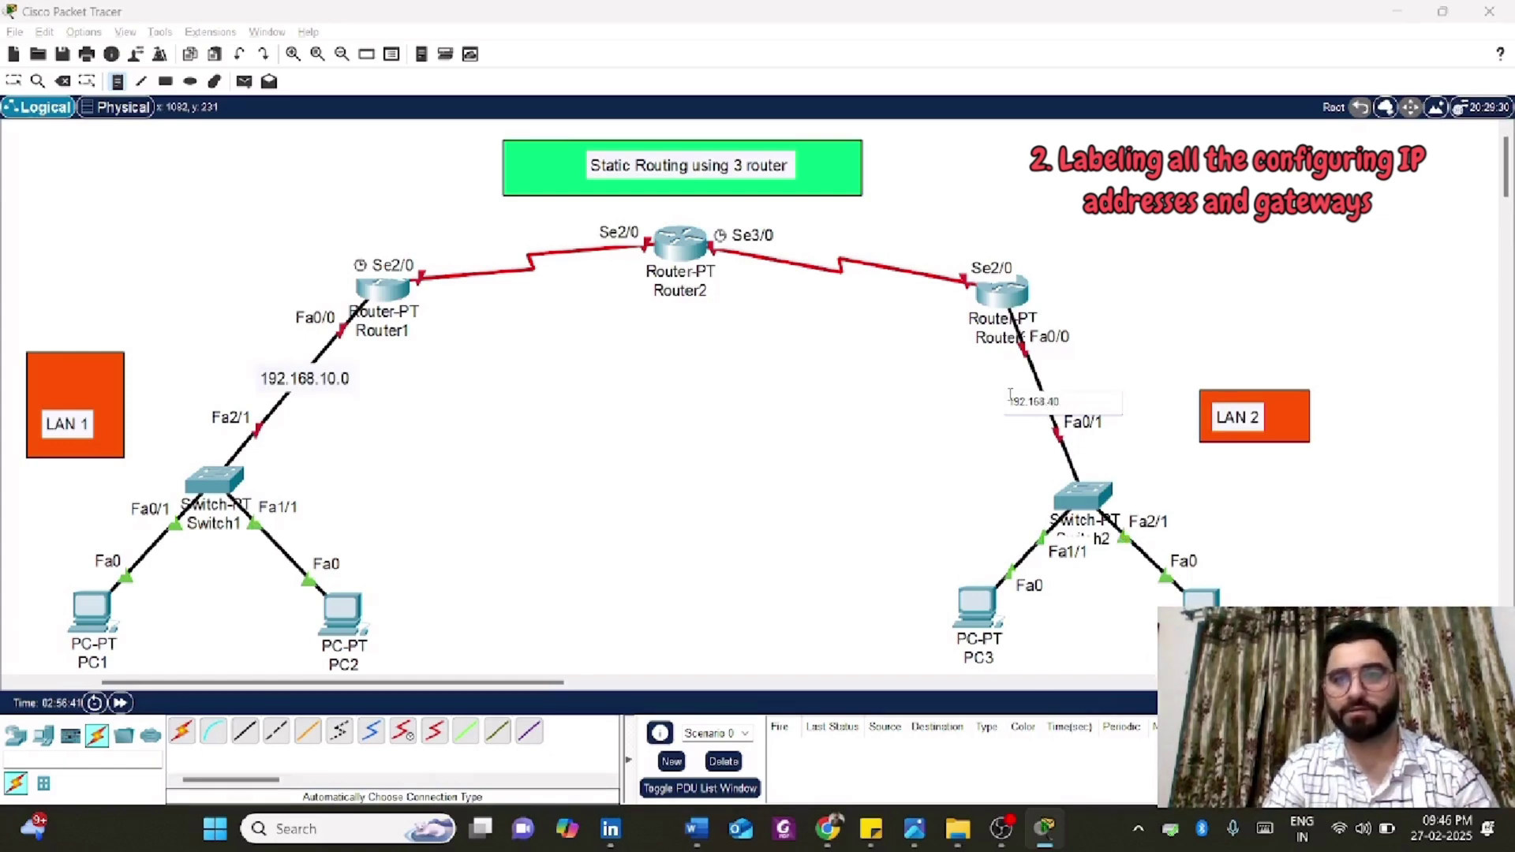
text(.40)
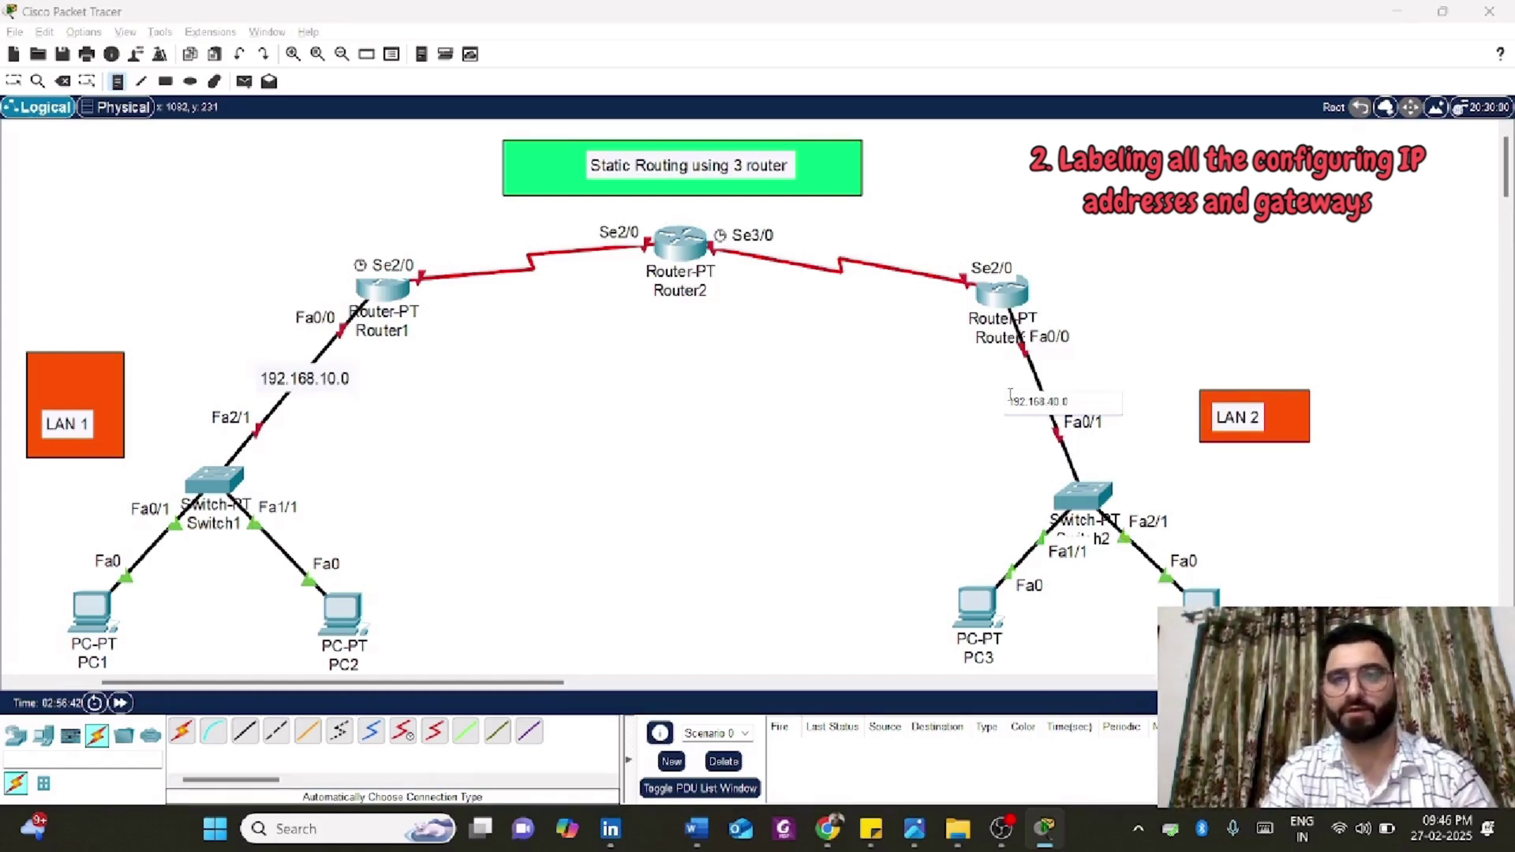
click(923, 408)
drag(1032, 415, 1002, 387)
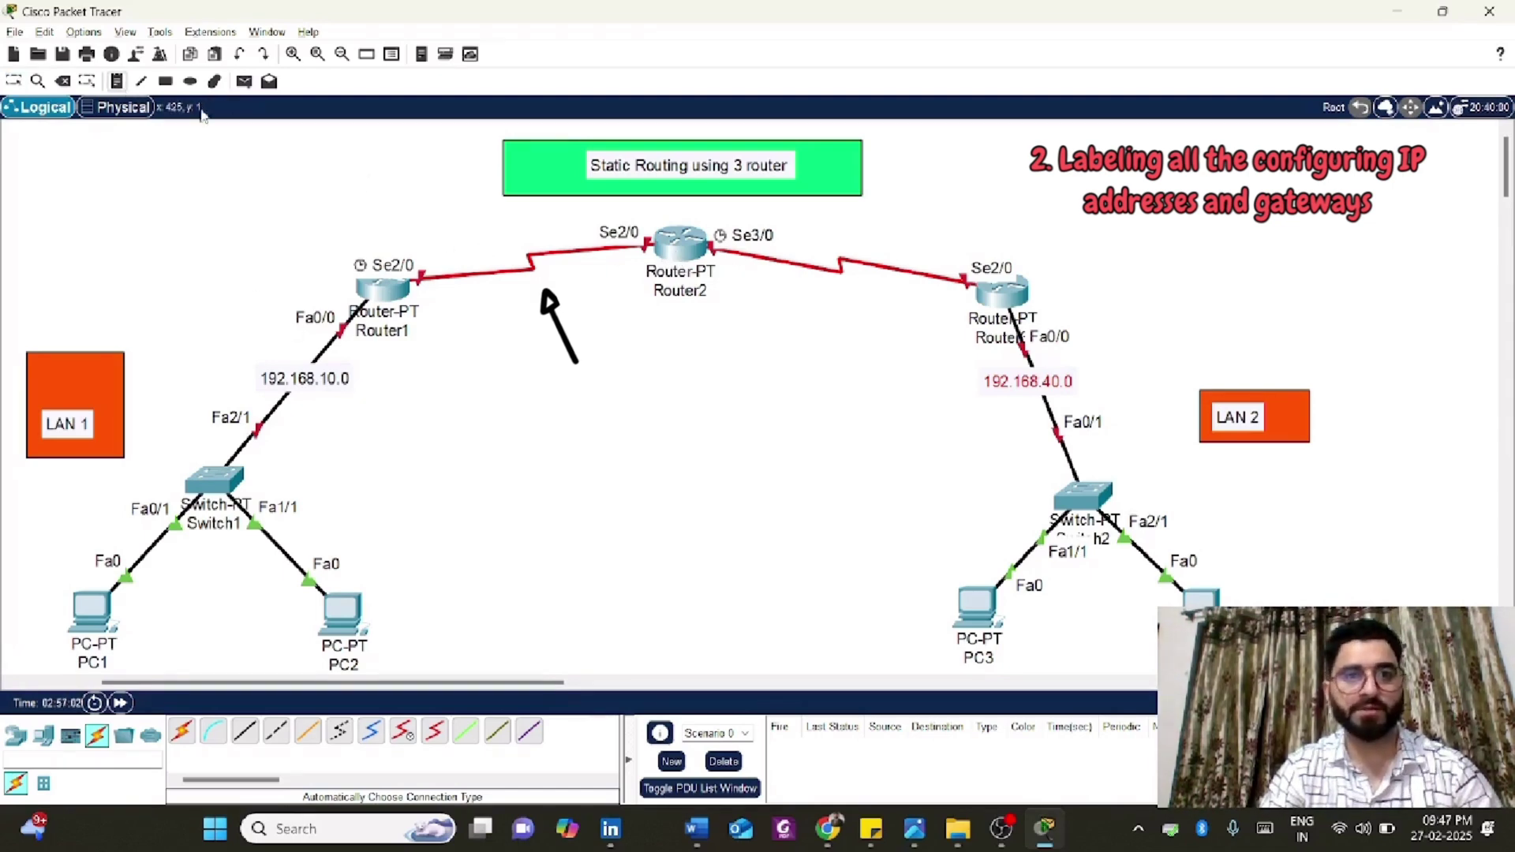
- Label the Router1 end of the Router1–Router2 serial link 192.168.30.1 and the Router2 end 192.168.20.2
click(389, 227)
text(192.168.30.1)
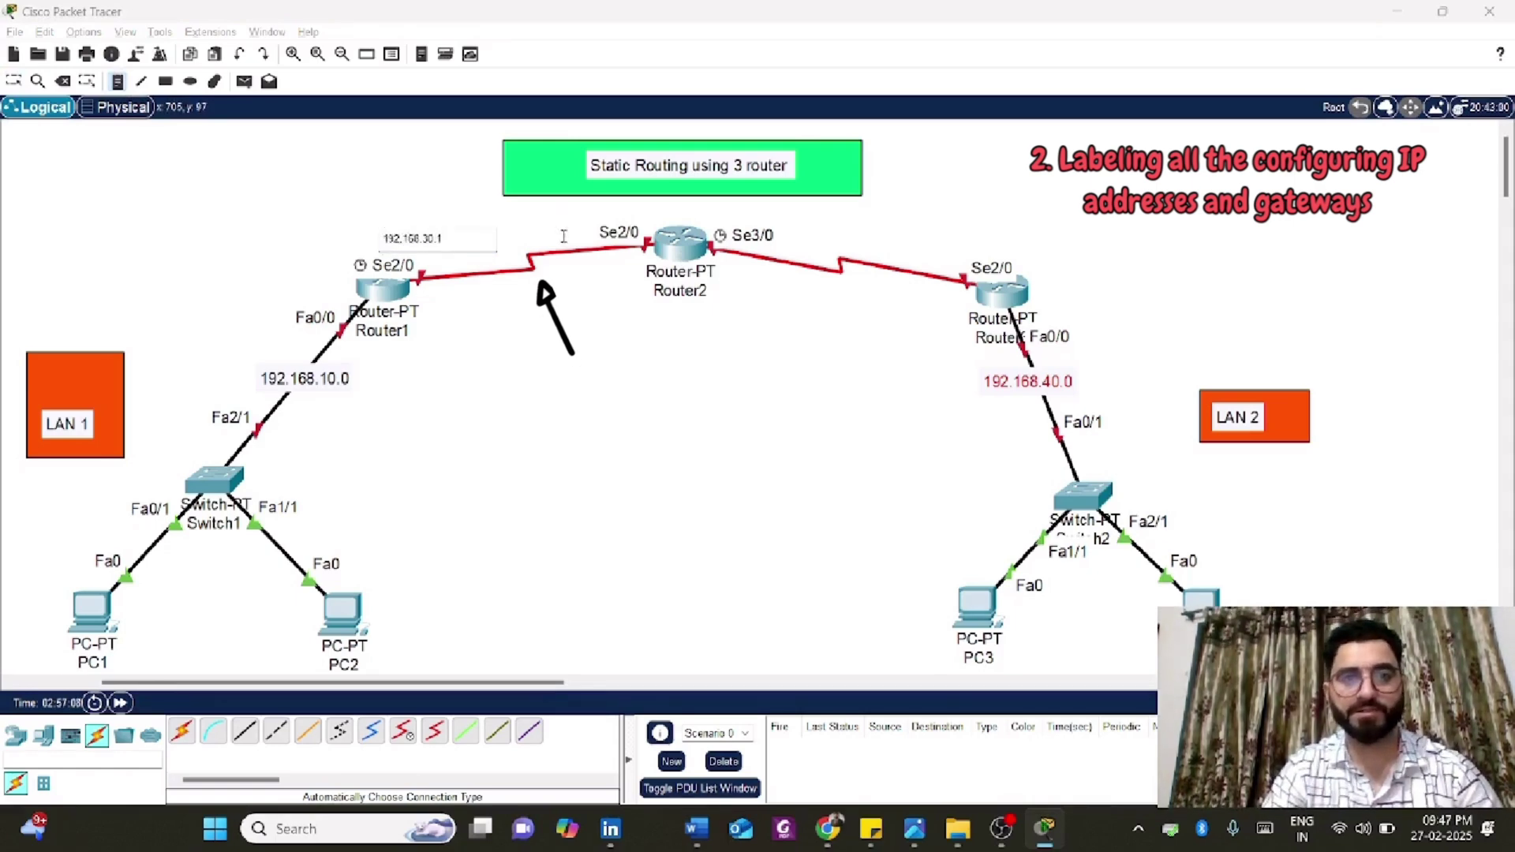
click(564, 236)
text(192.168.20.)
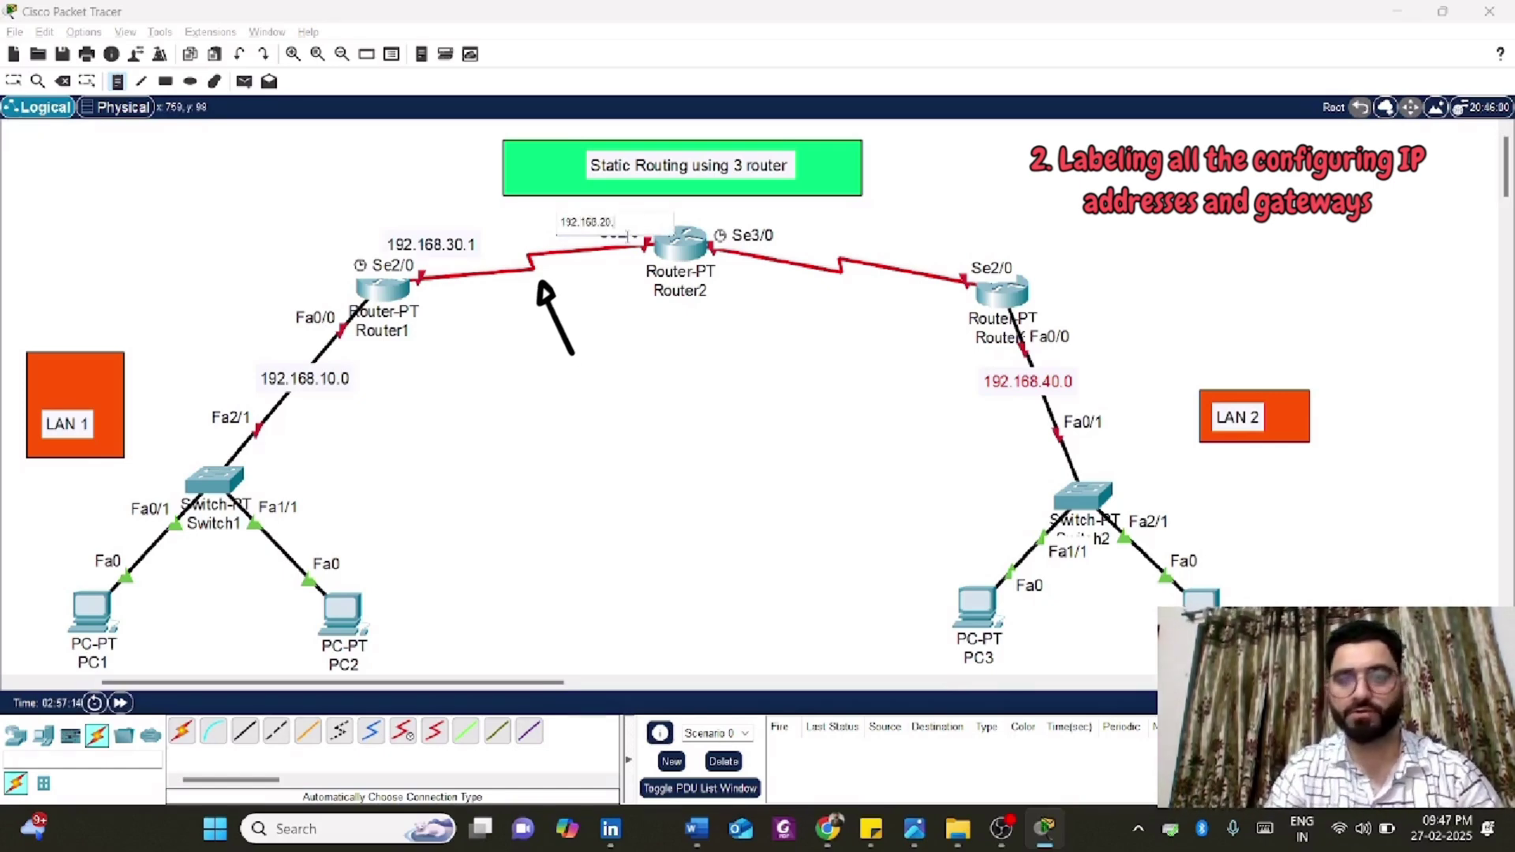
key(Escape)
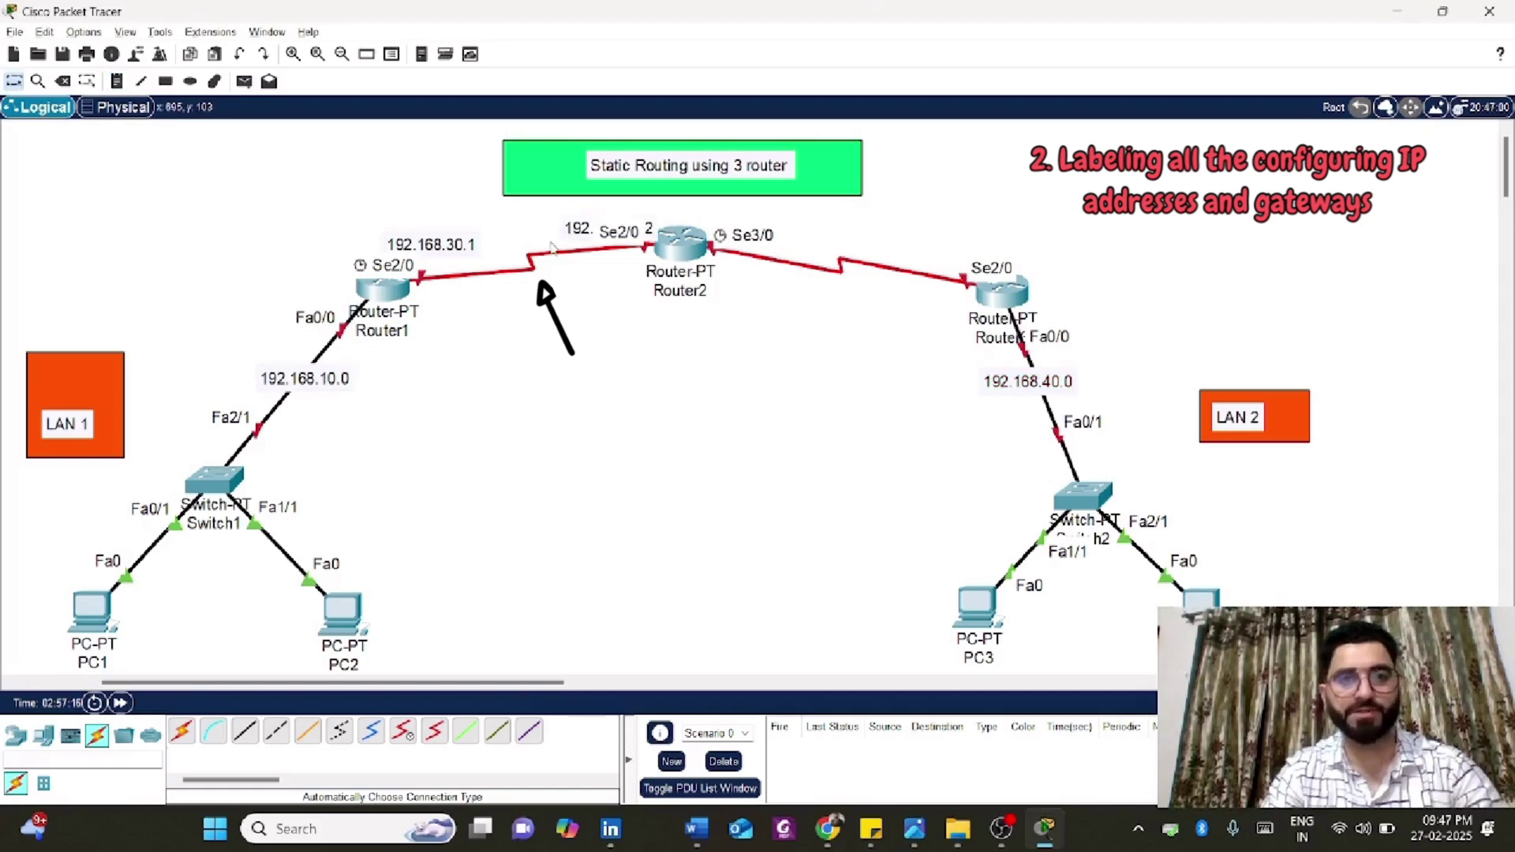
- Correct the label above Router1 to 192.168.20.1 and move Router2's address label below the serial link
double_click(453, 245)
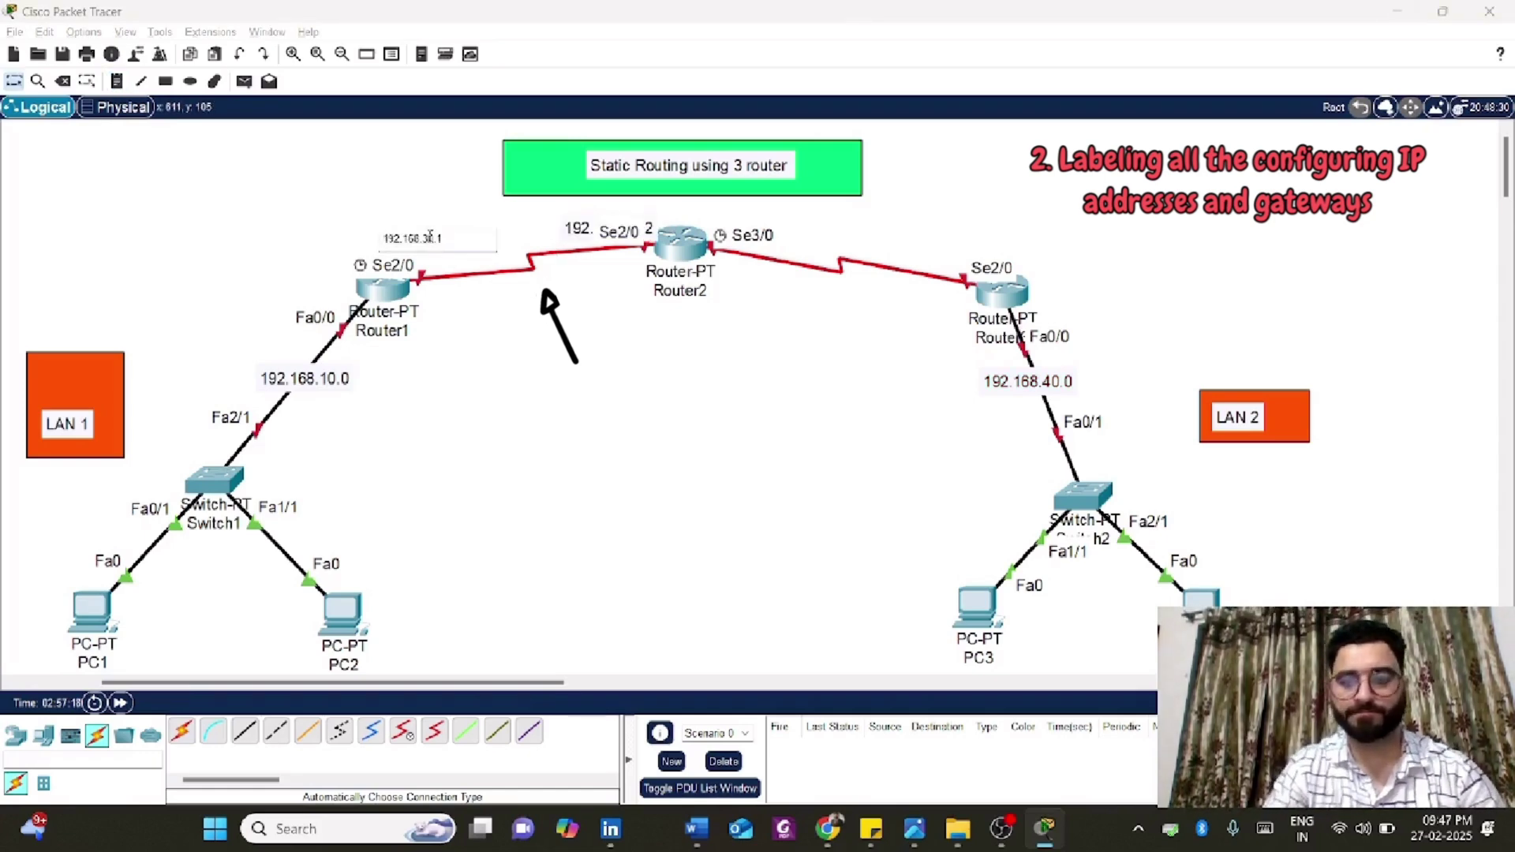
click(567, 284)
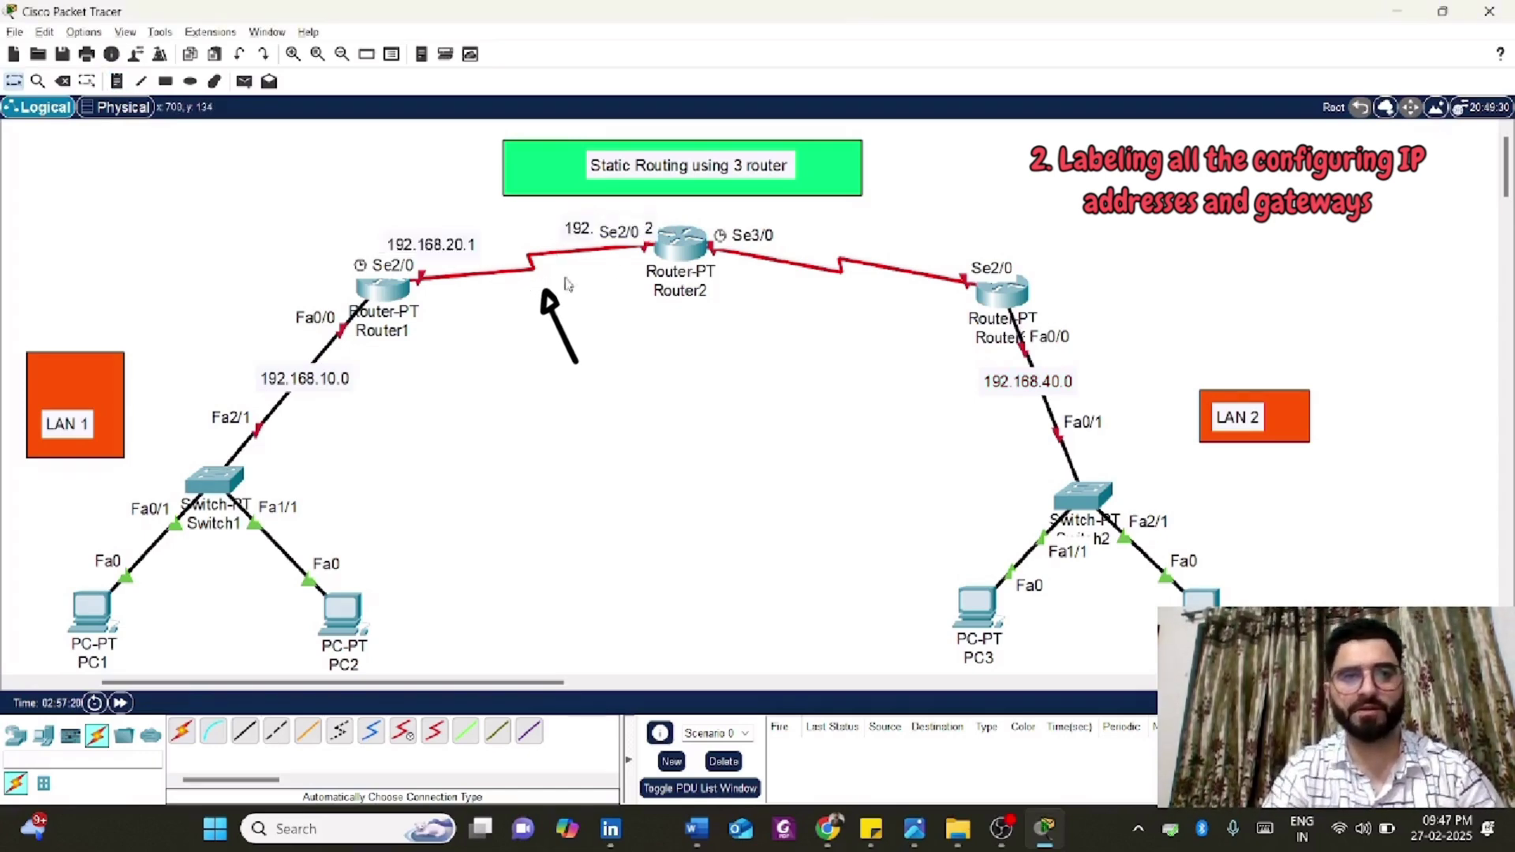
drag(576, 232, 564, 276)
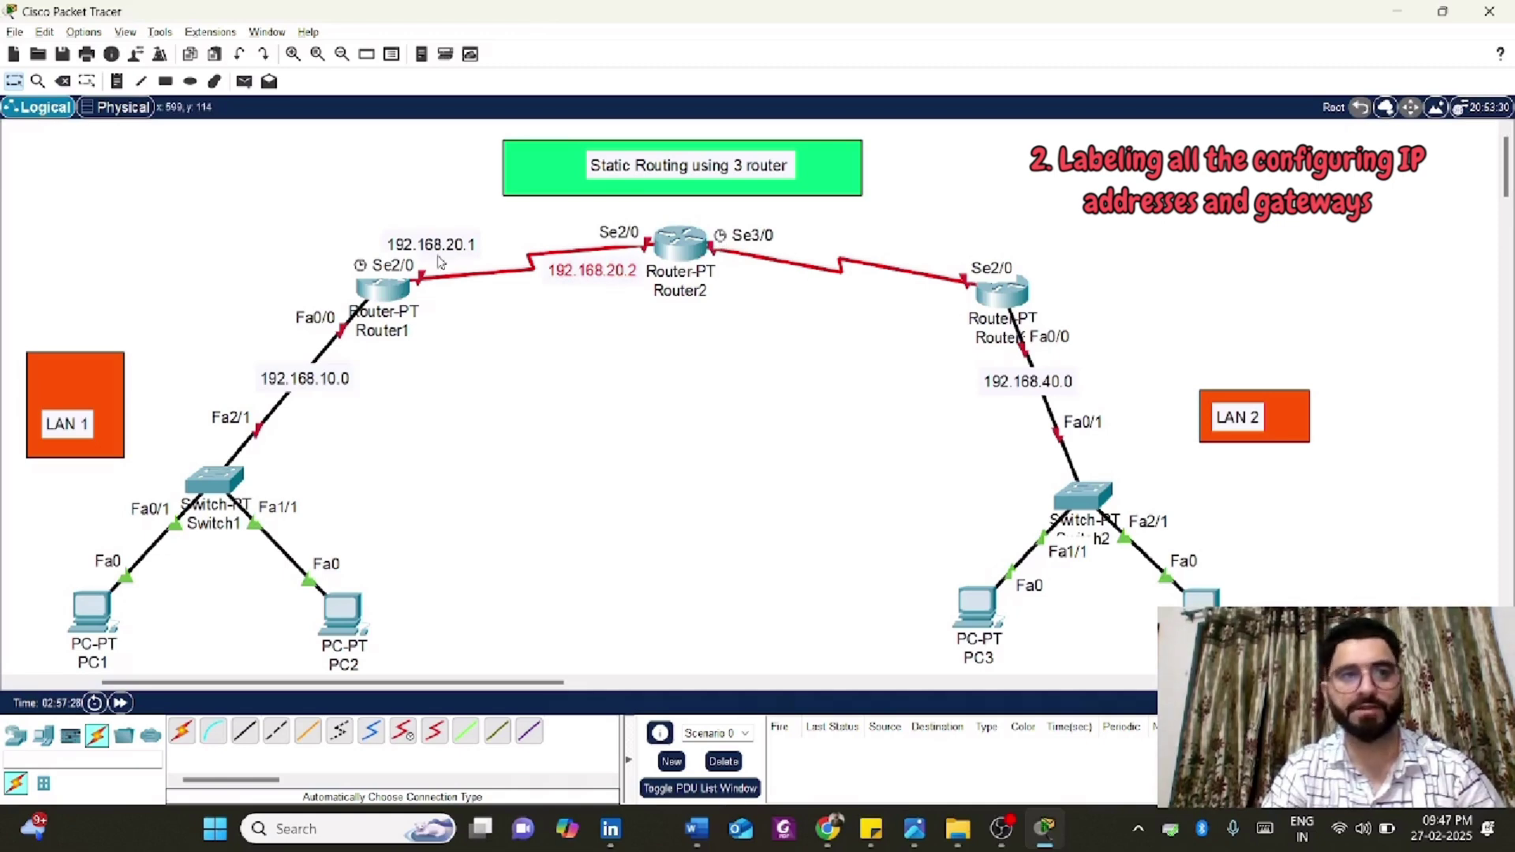
- Label the Router2 end of the Router2–Router3 serial link 192.168.30.1 and the Router3 end 192.168.30.2
click(709, 212)
text(192.168.30.1)
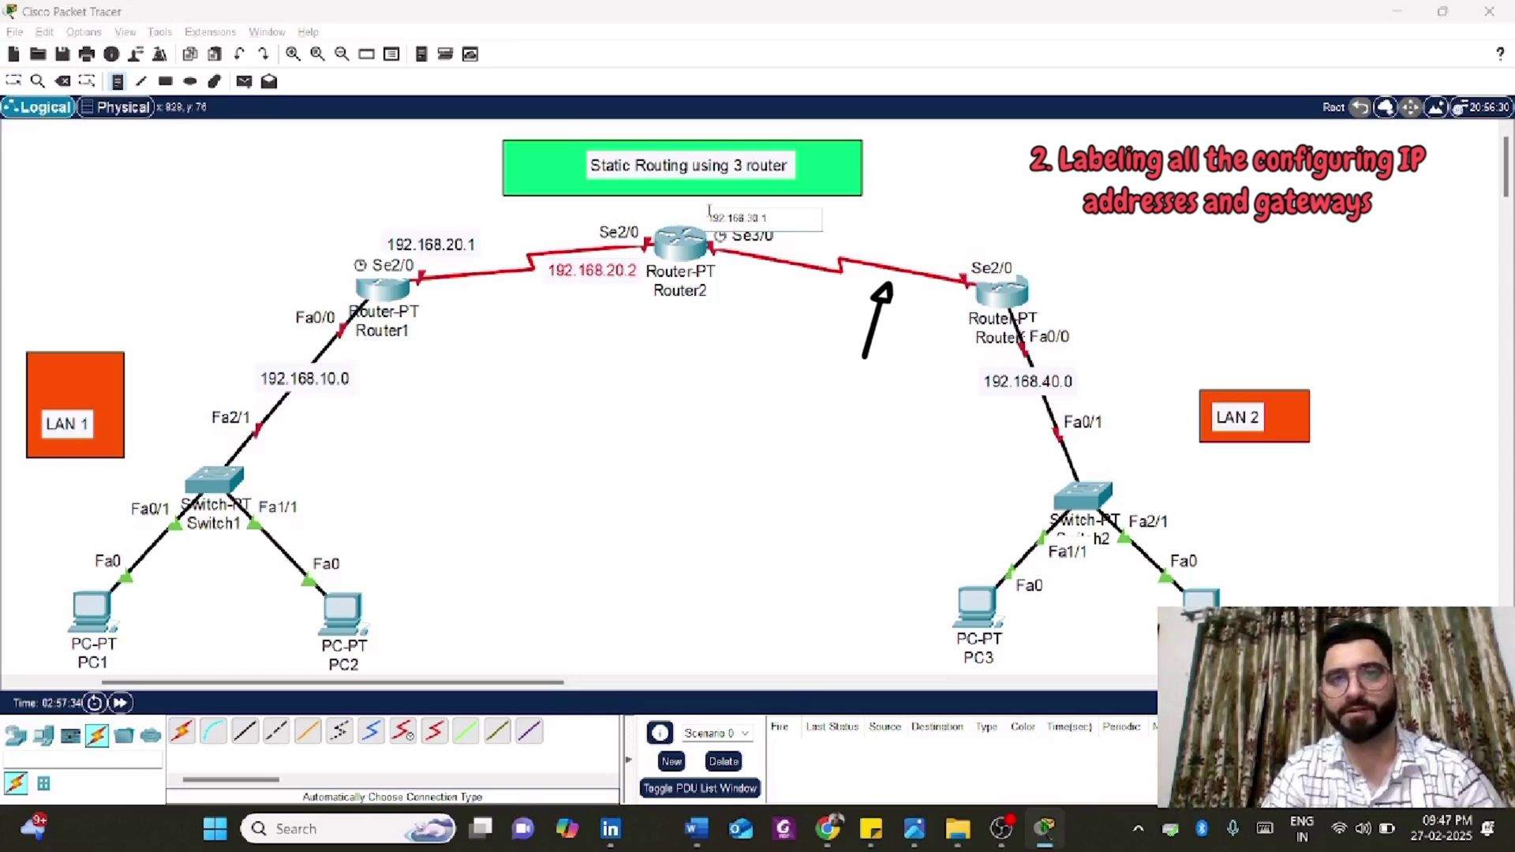
click(911, 237)
text(192.168.30.2)
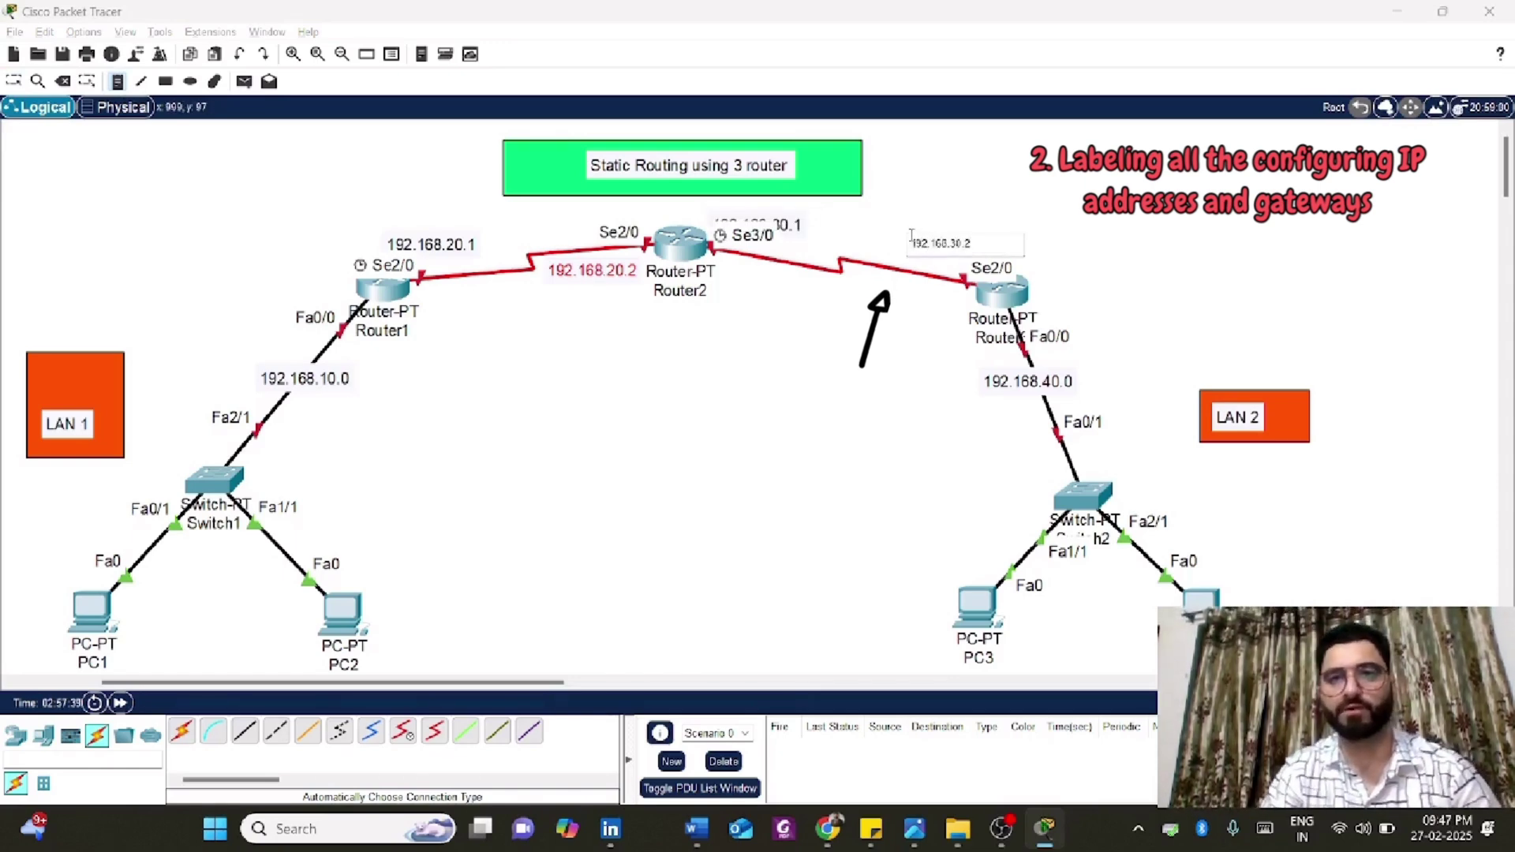
key(Escape)
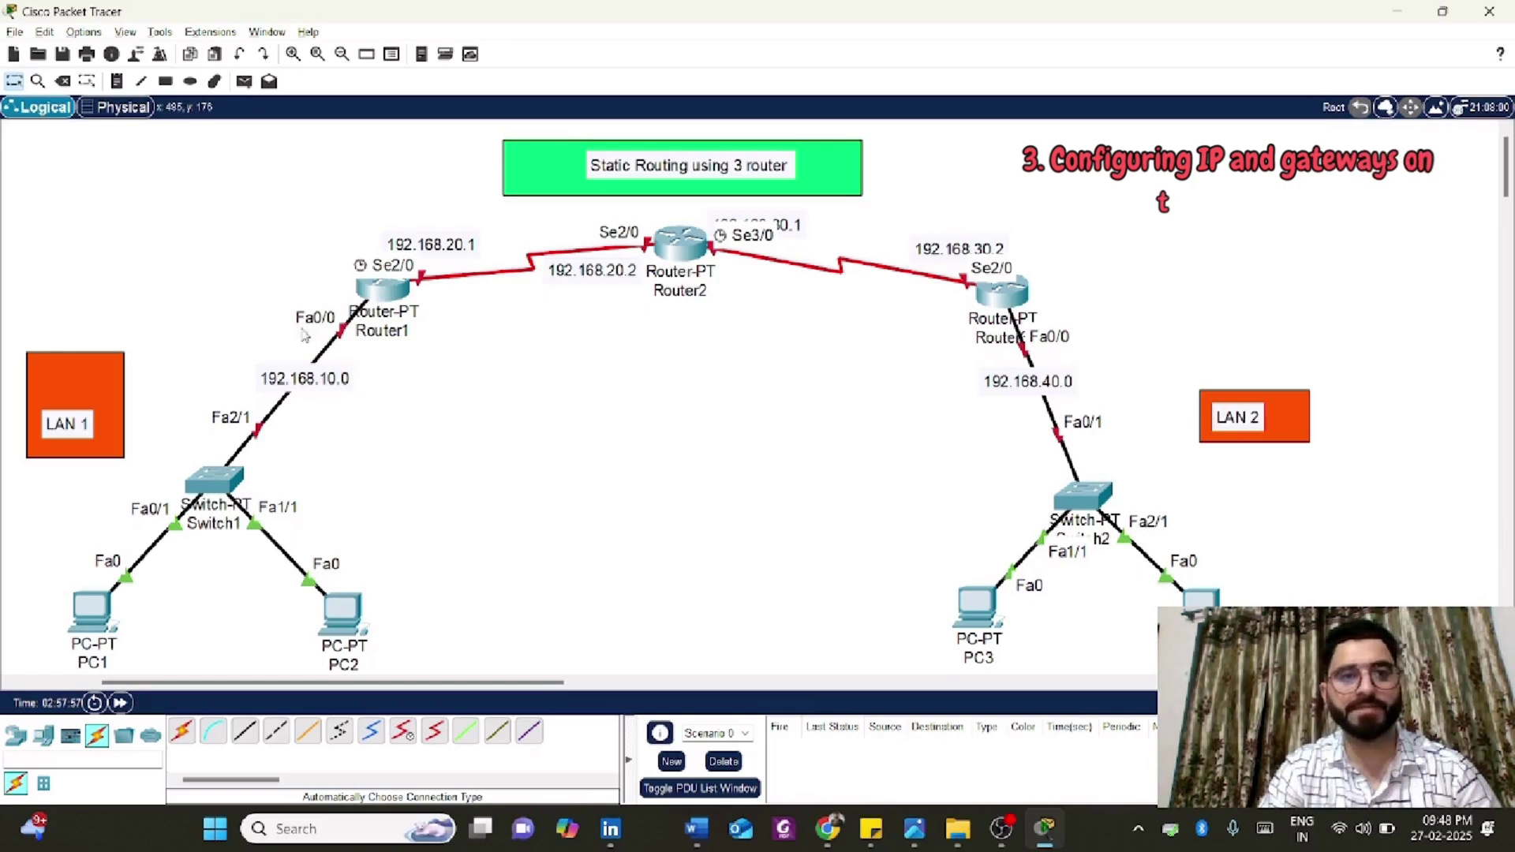
- Enable Router1's FastEthernet0/0 port with IPv4 address 192.168.10.1 and subnet mask 255.255.255.0, then close its configuration window
click(393, 298)
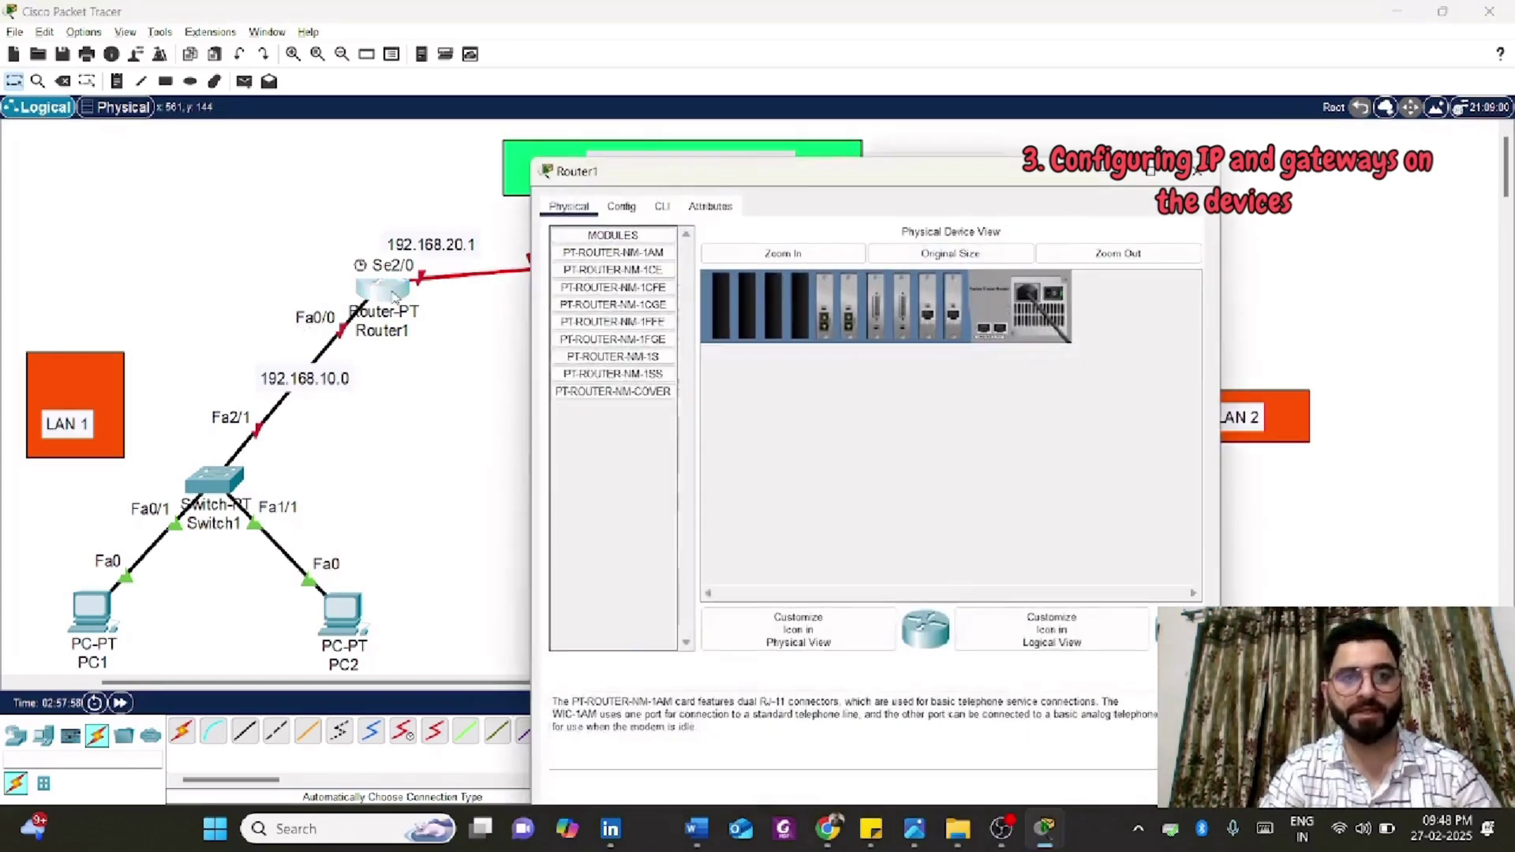
click(620, 154)
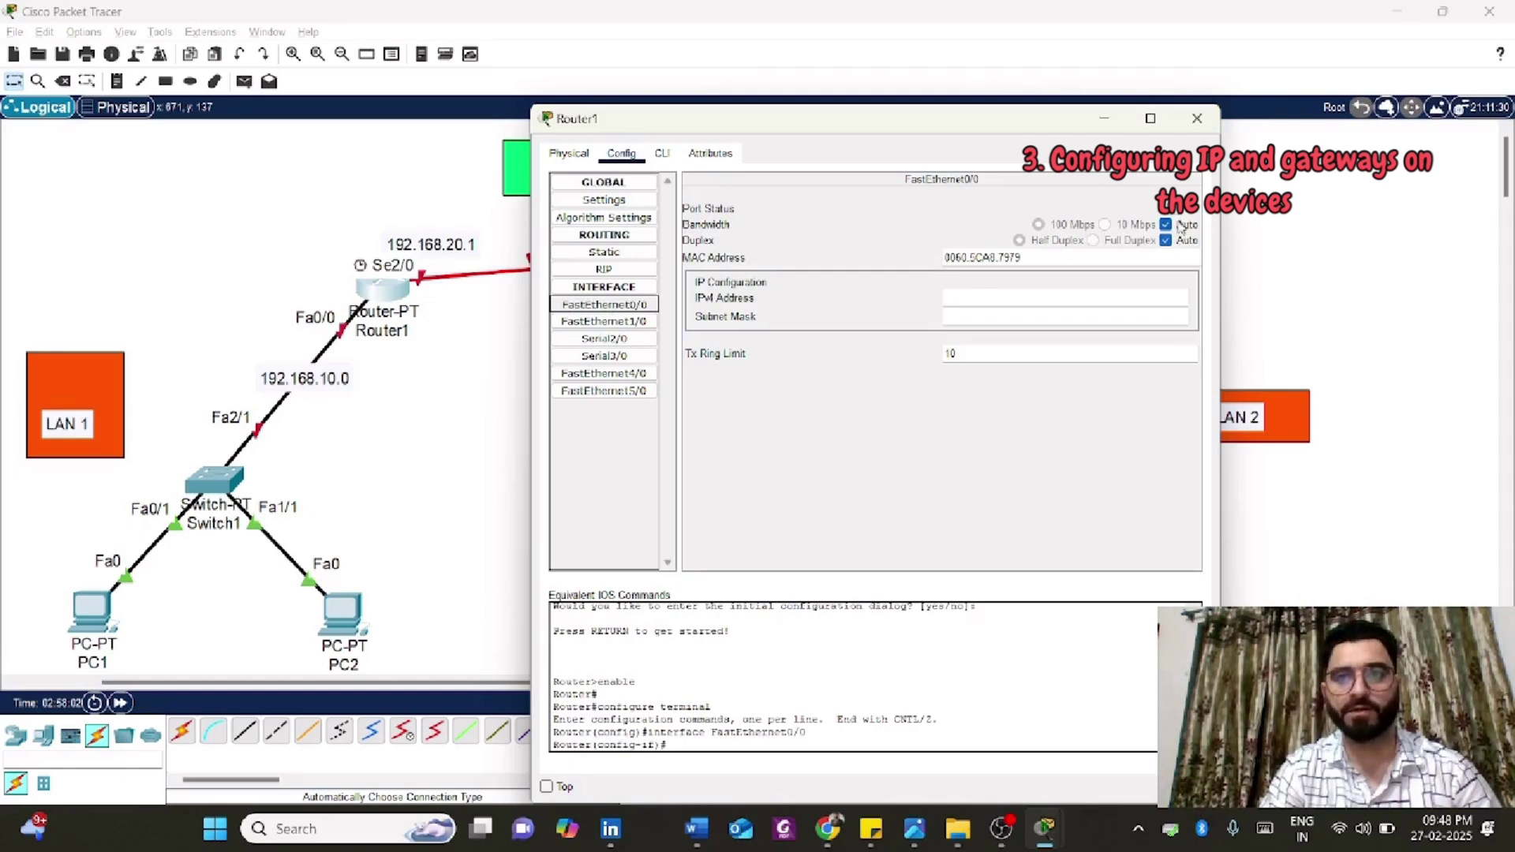
click(1166, 208)
click(1007, 297)
text(192.168.10.1)
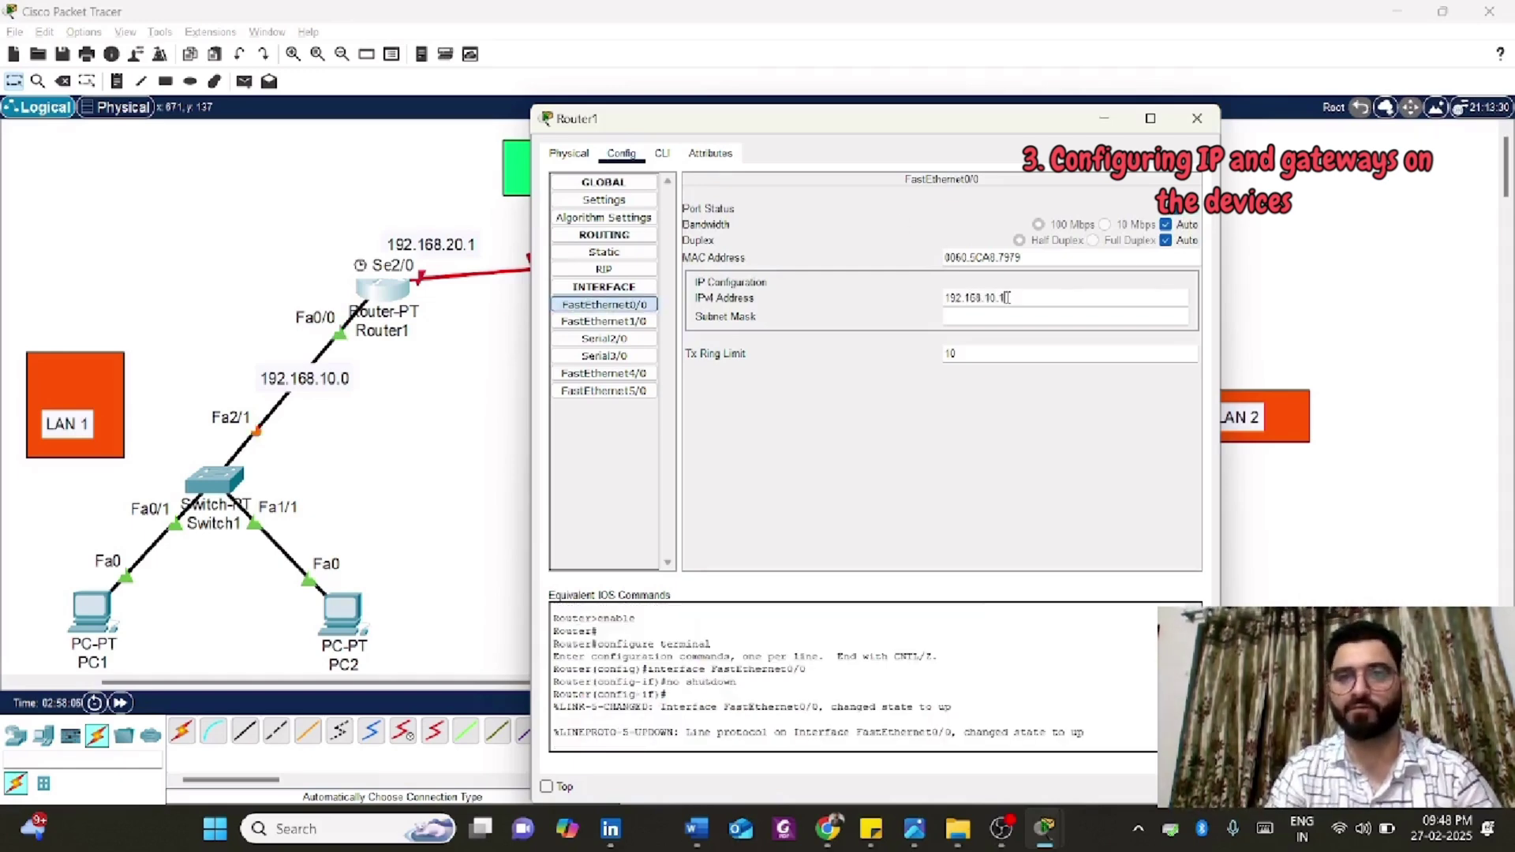
key(Tab)
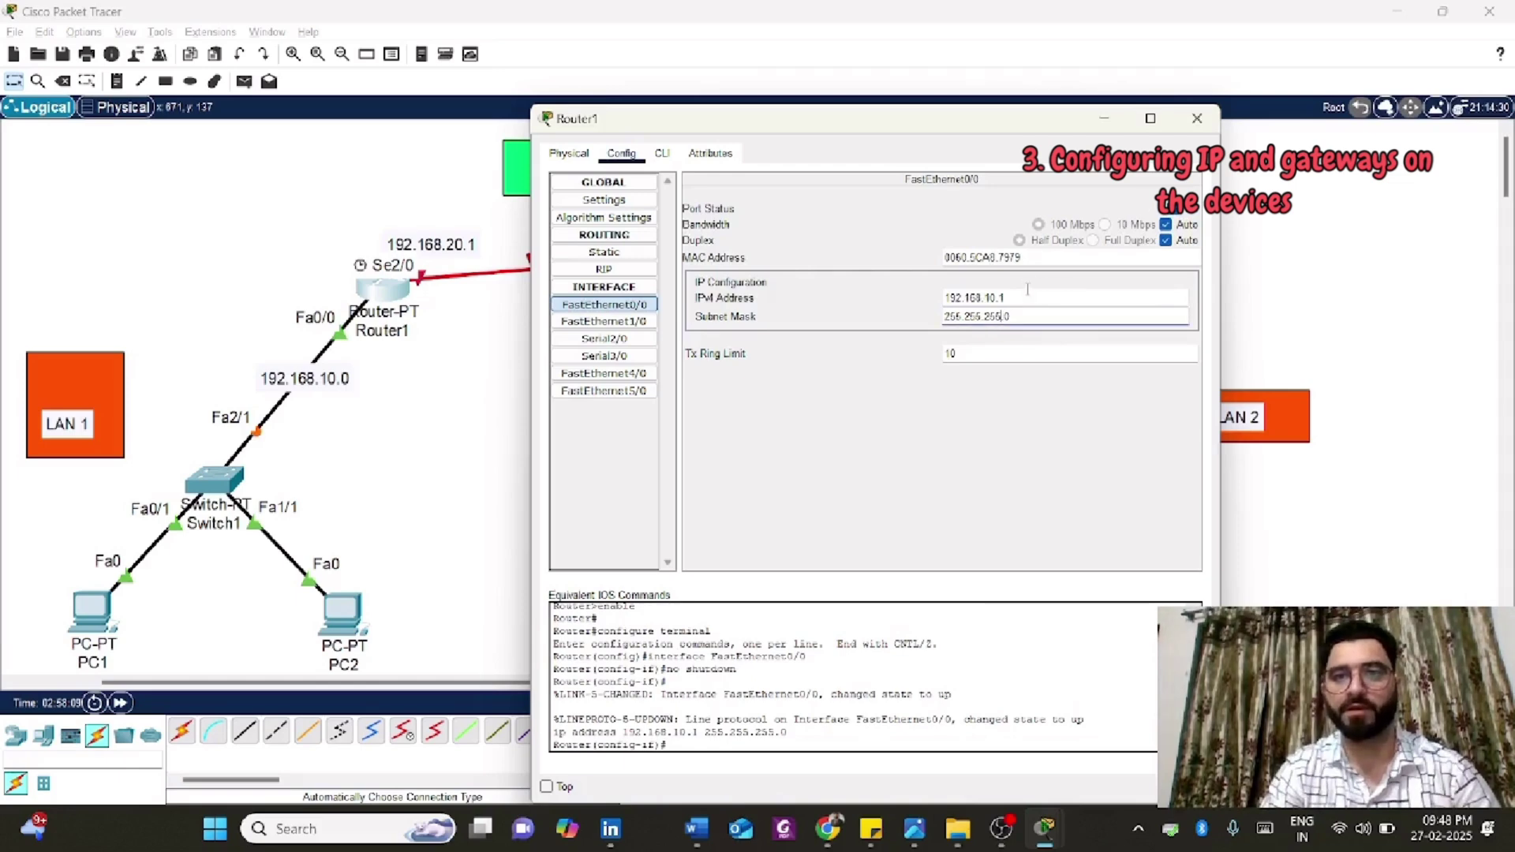
key(shift+Tab)
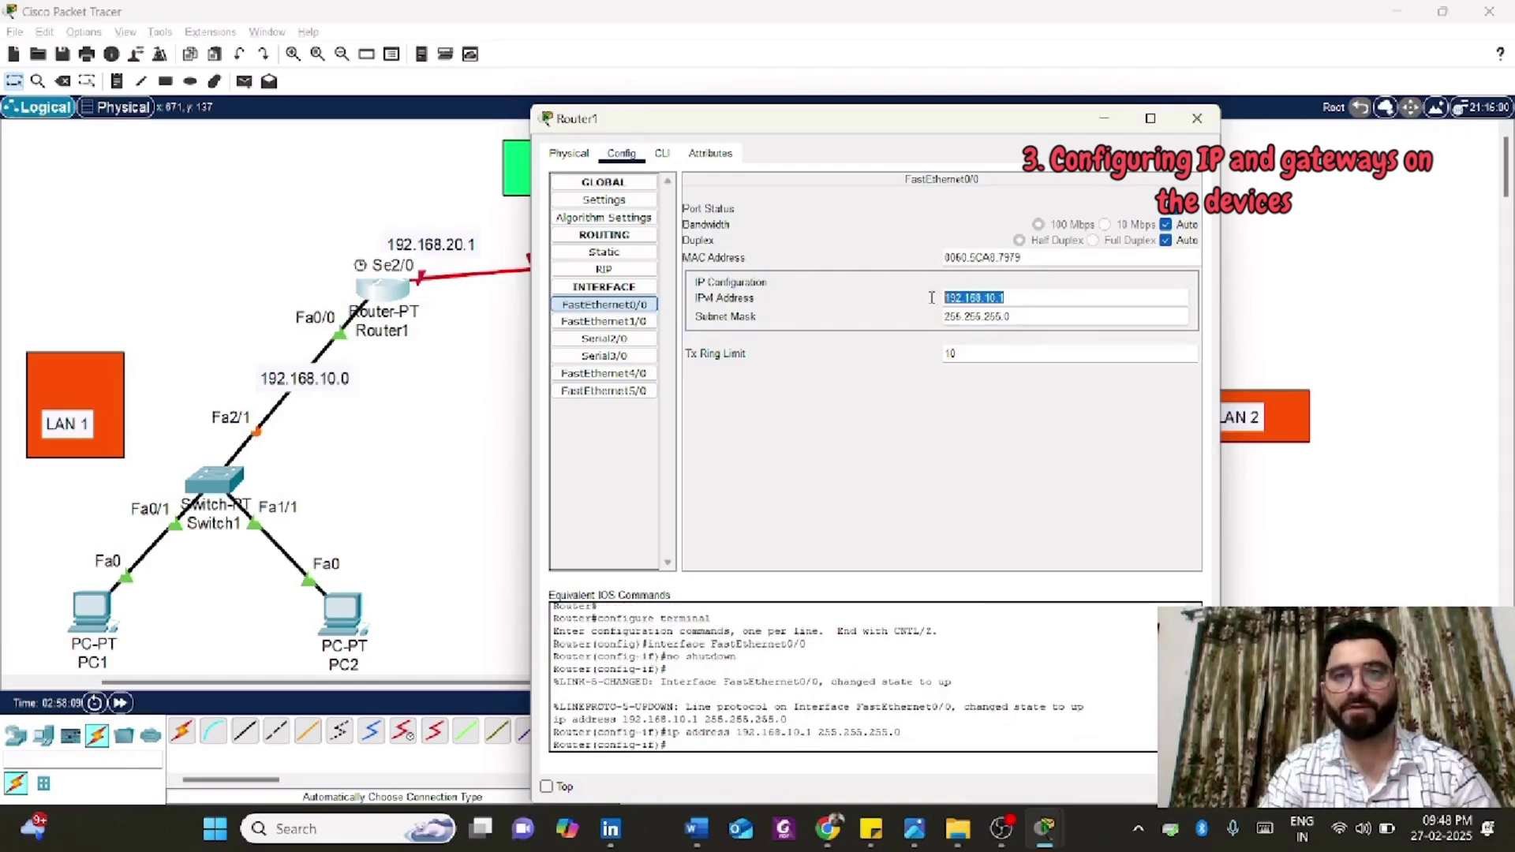
click(1197, 119)
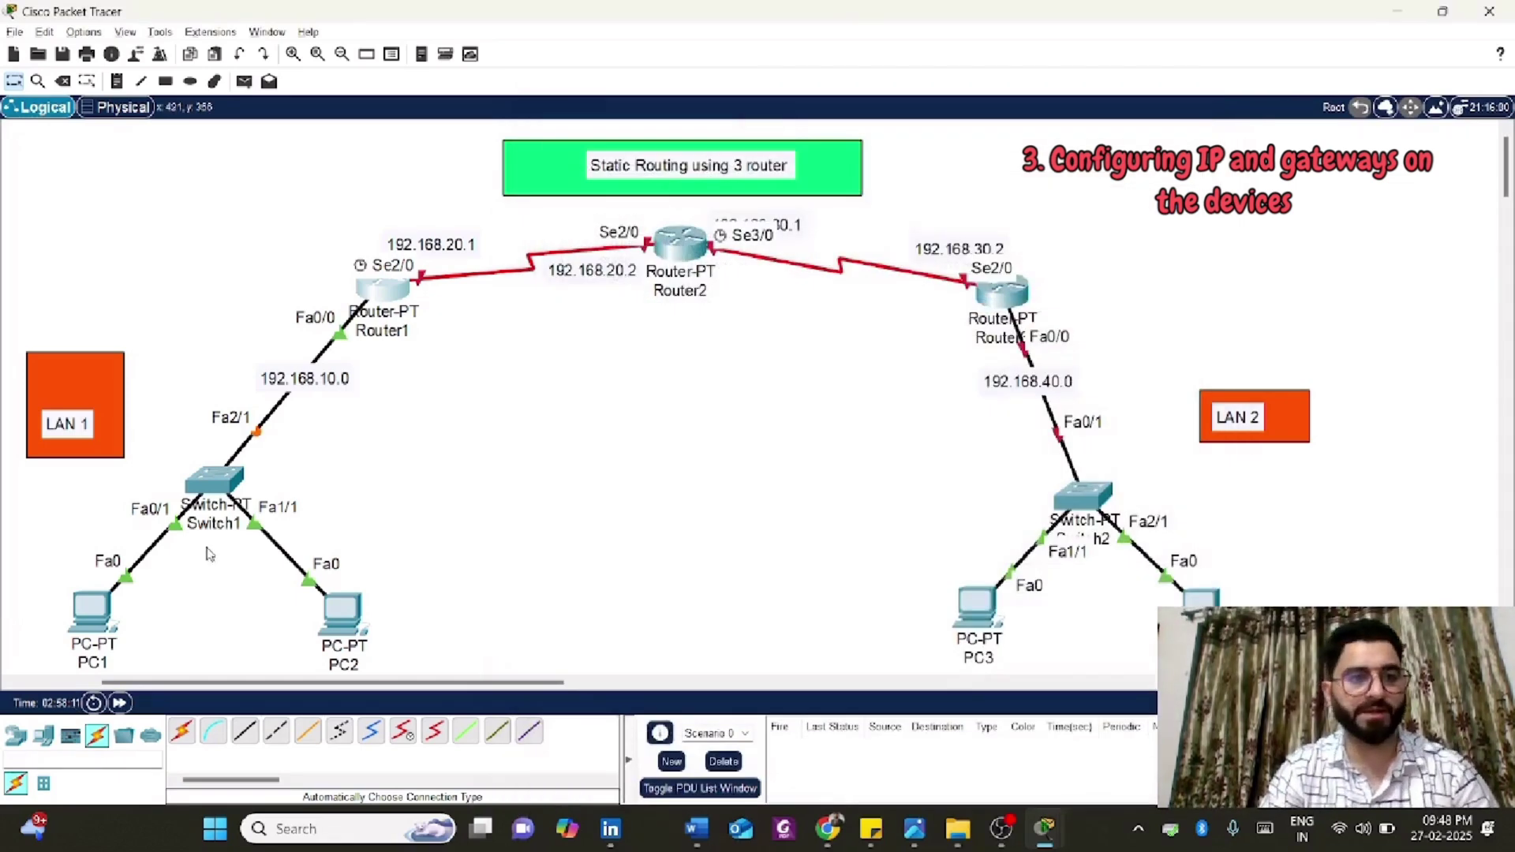
- Configure PC1 with static IPv4 address 192.168.10.2, subnet mask 255.255.255.0 and default gateway 192.168.10.1
click(94, 606)
click(605, 242)
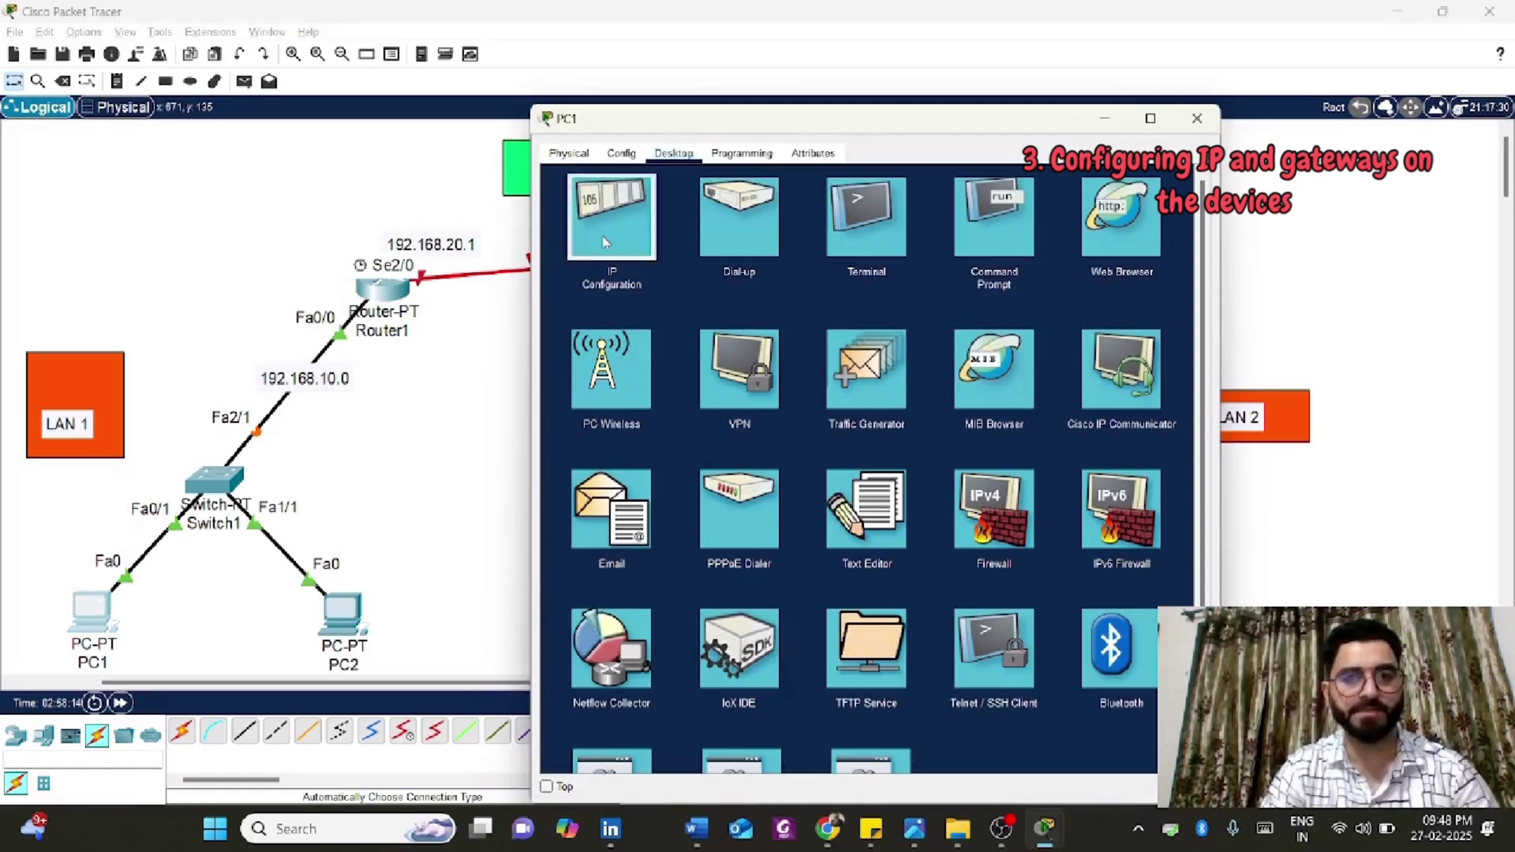
text(192.)
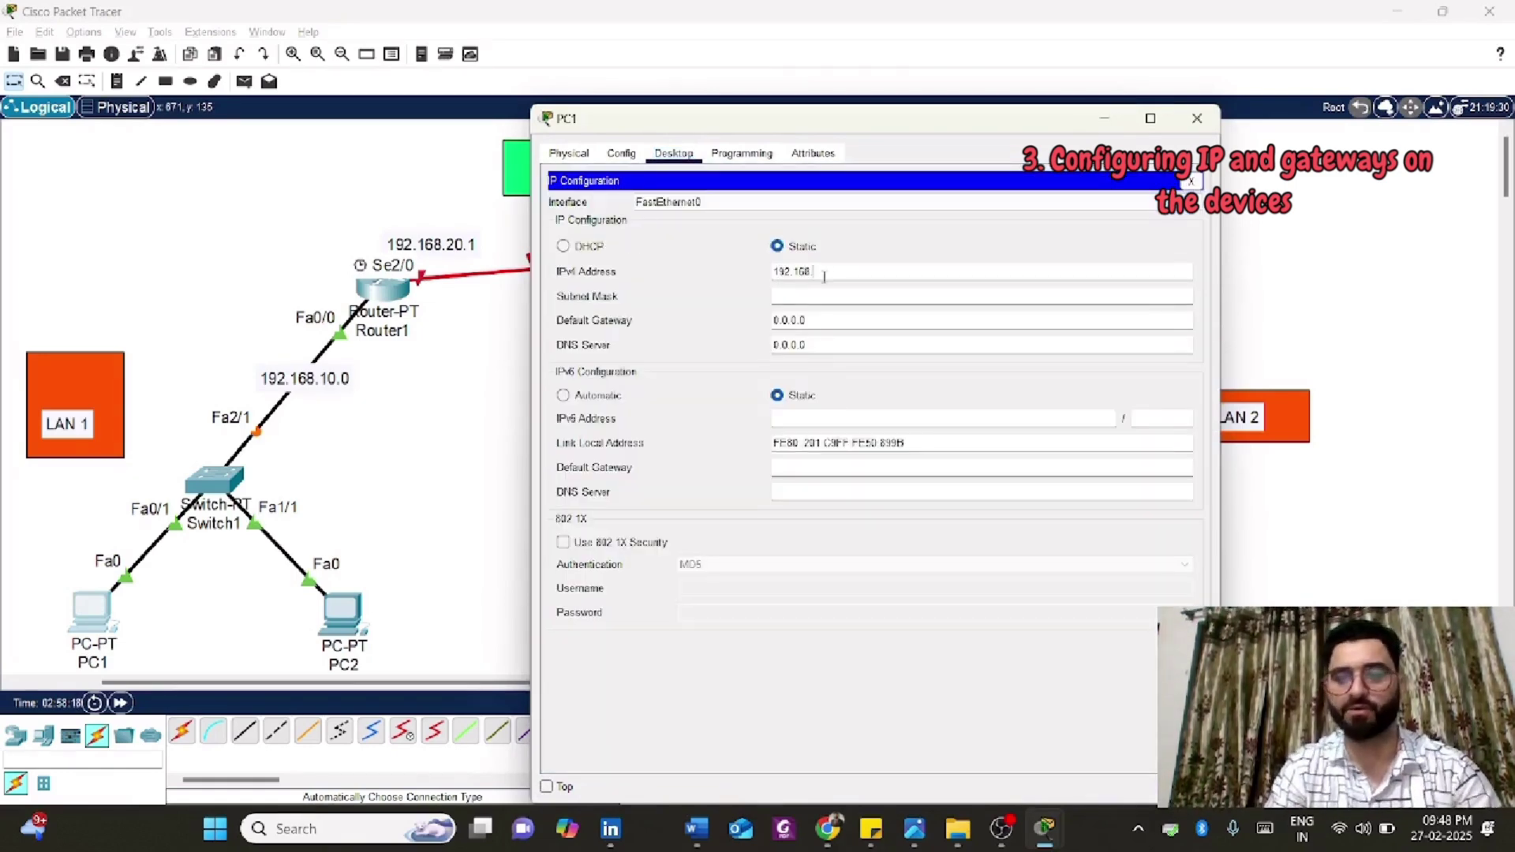
text(168.10.2)
click(826, 295)
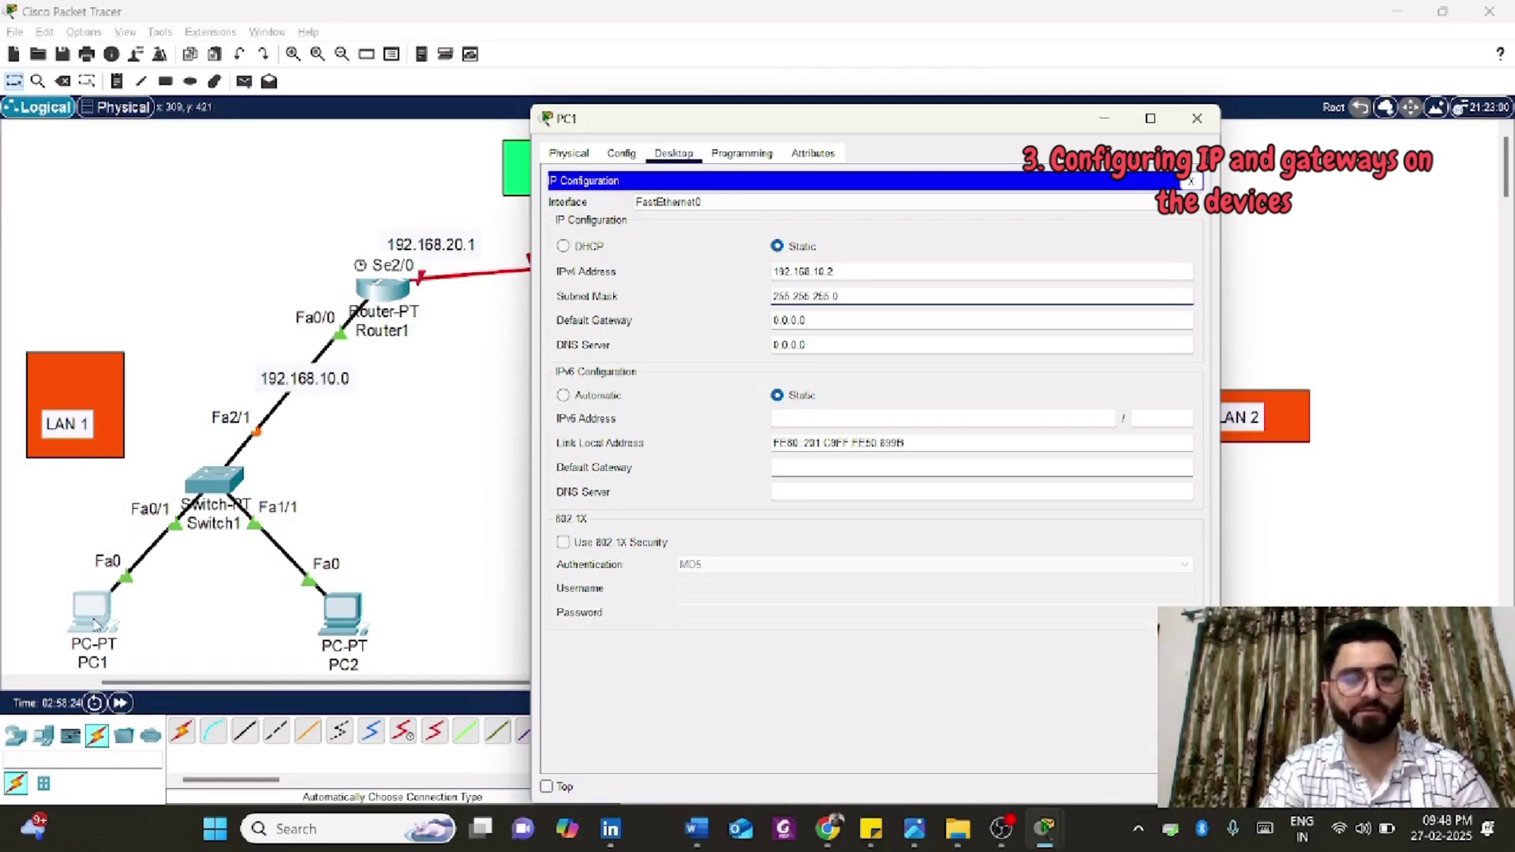
key(Tab)
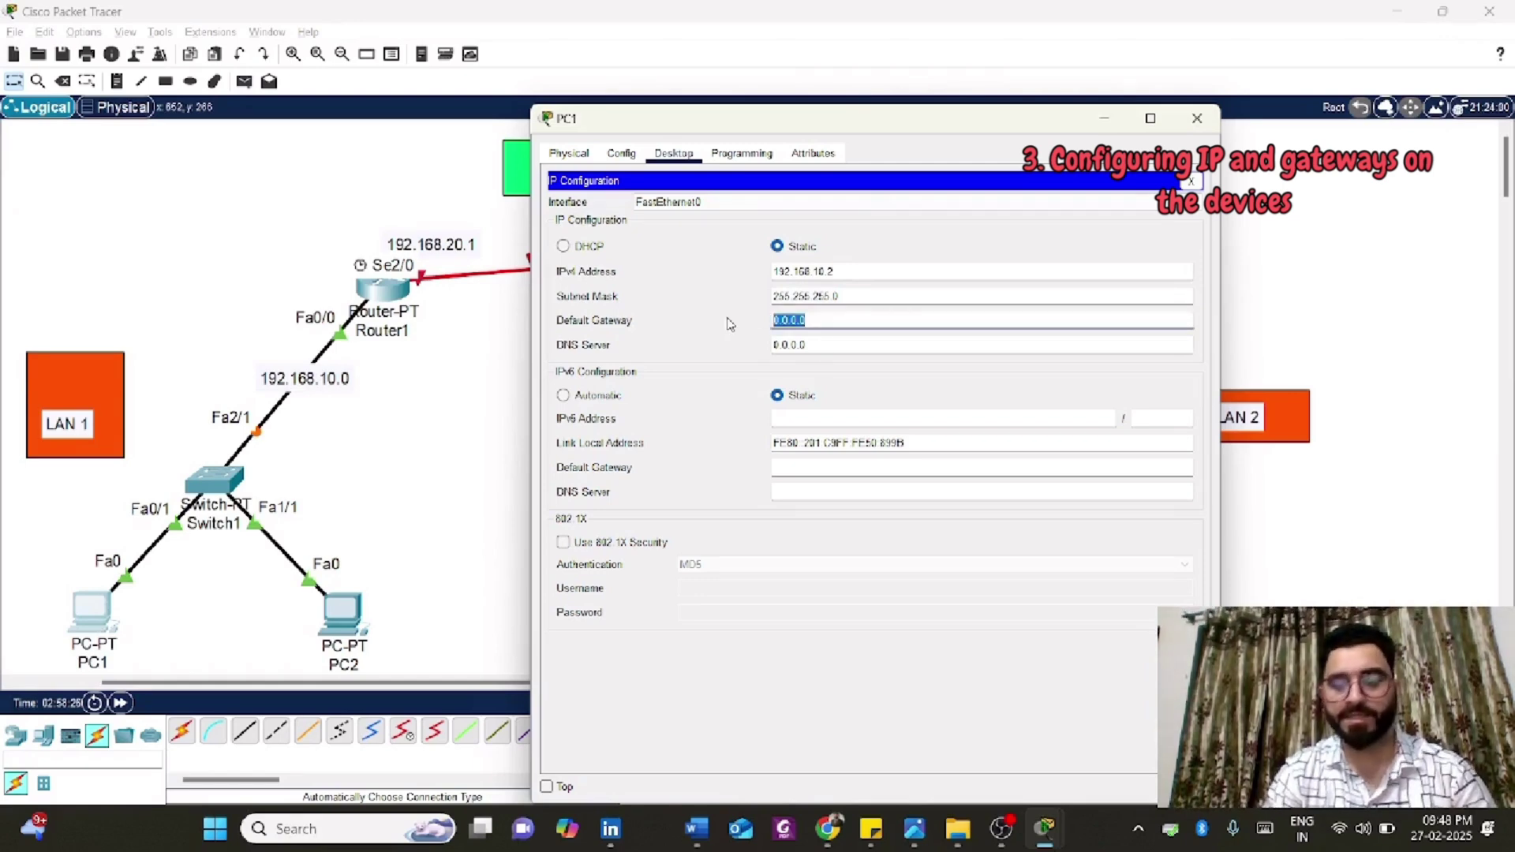
text(2.168.10.)
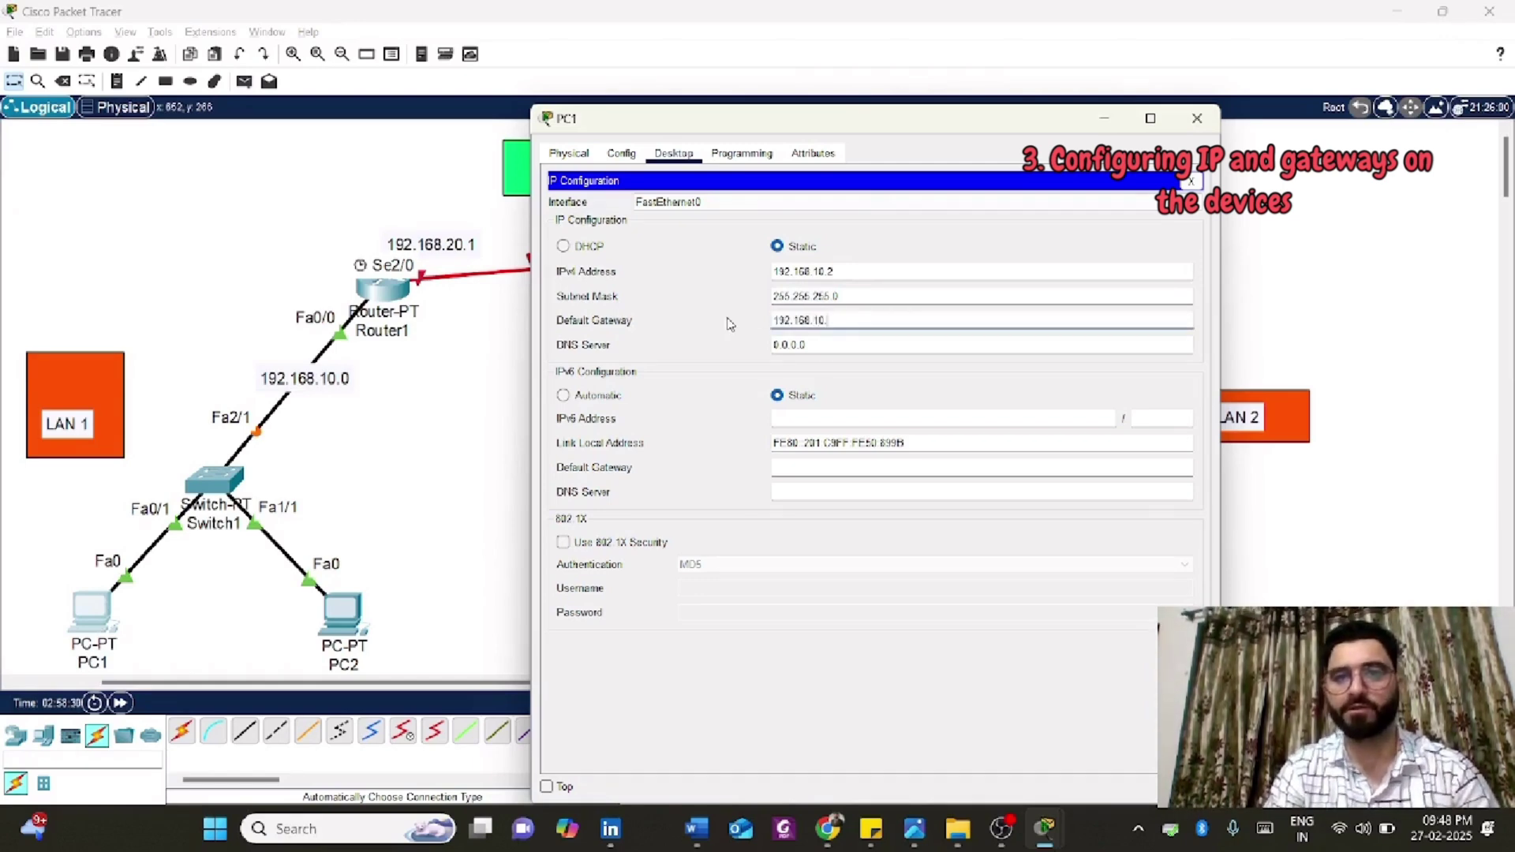
key(BackSpace)
key(Return)
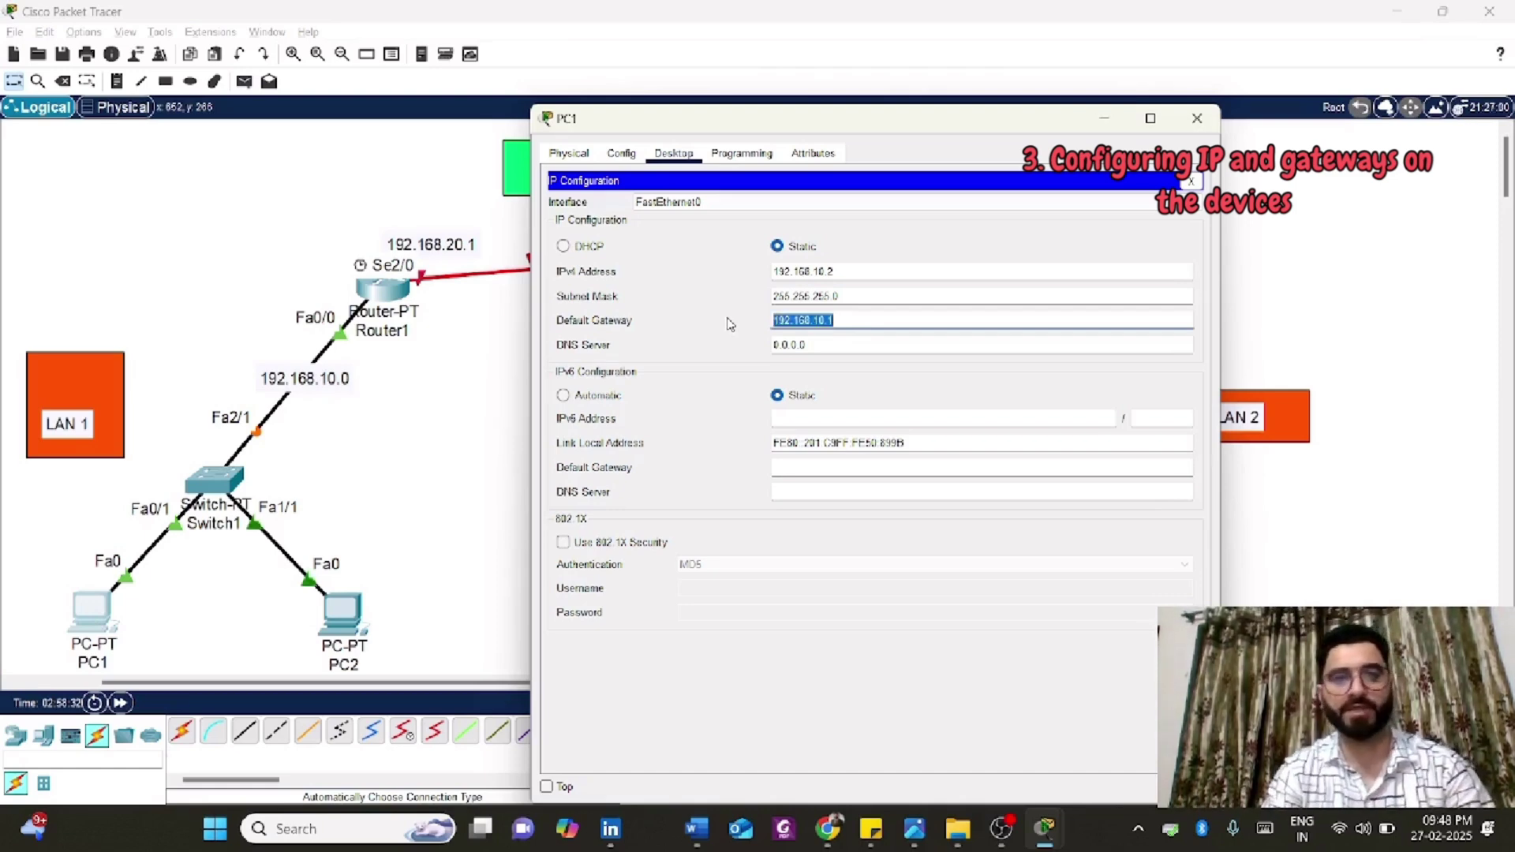
- Configure PC2 with static IPv4 address 192.168.10.3, the default subnet mask and default gateway 192.168.10.1, then close its configuration window
click(1197, 118)
click(342, 609)
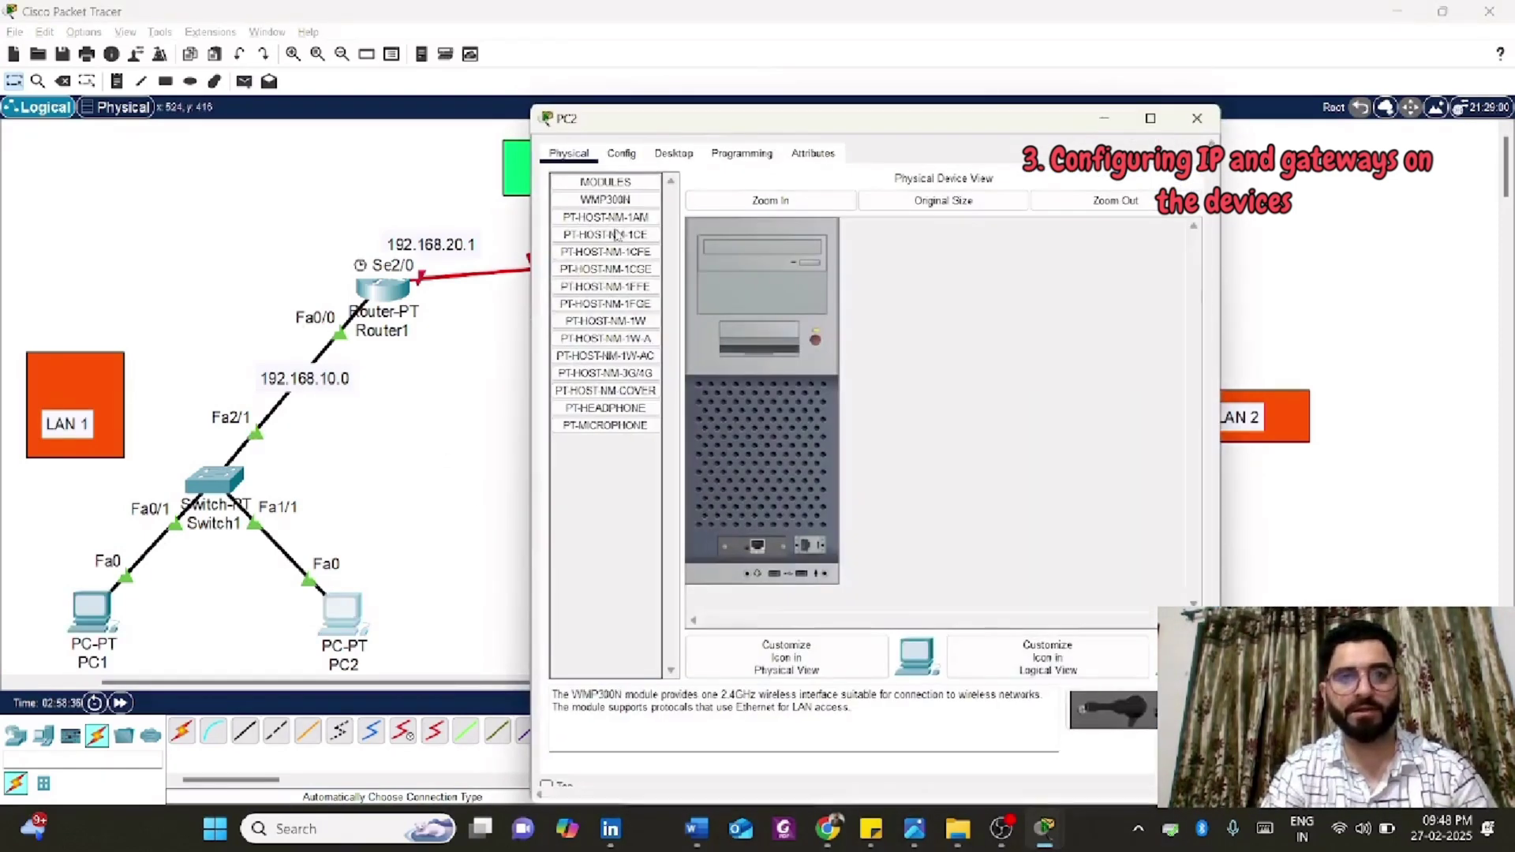
click(674, 153)
click(616, 214)
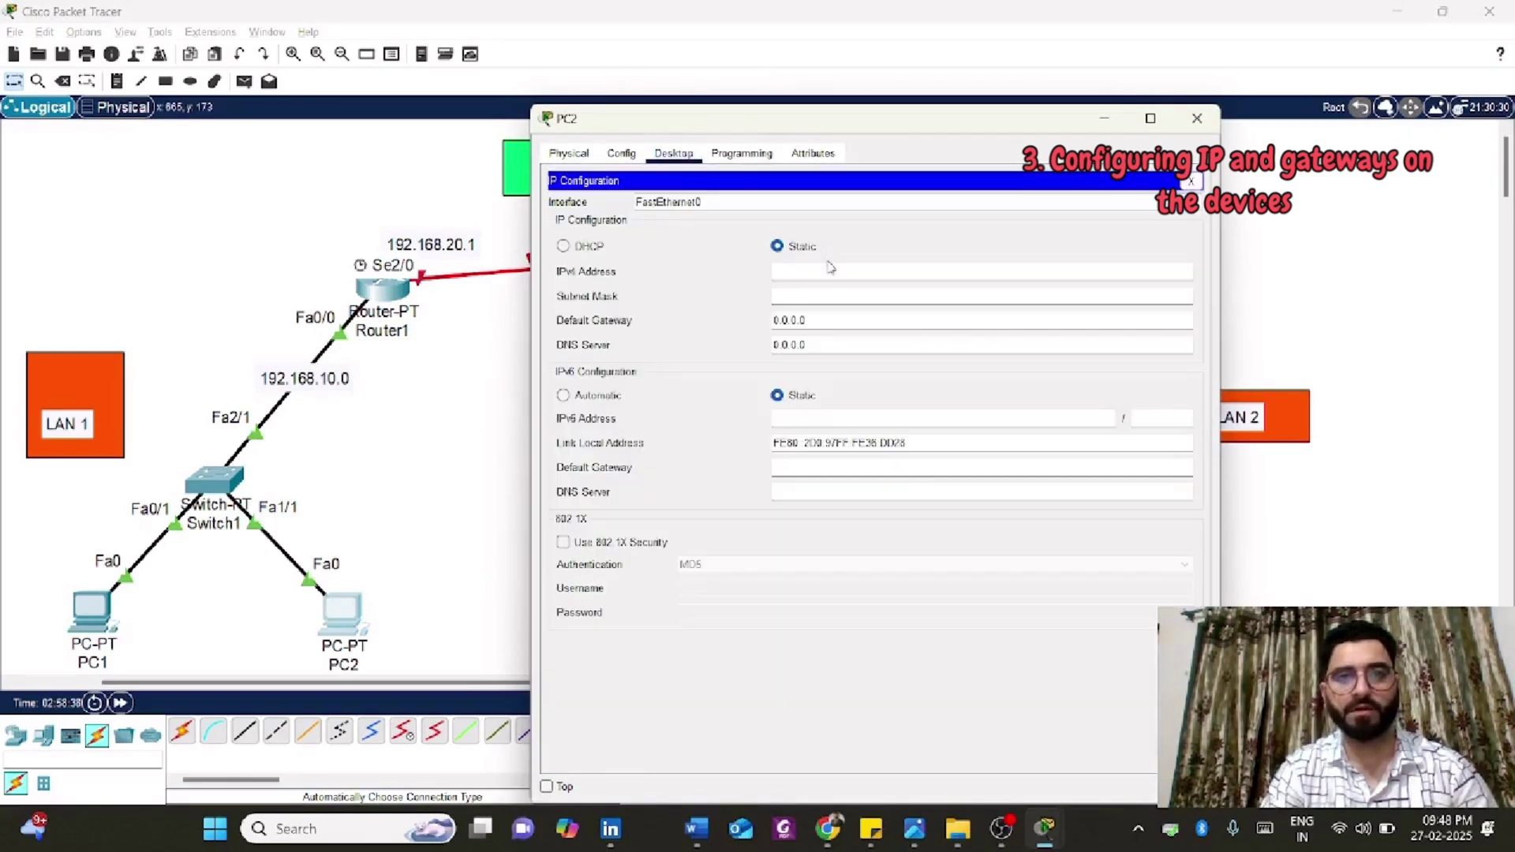
click(821, 274)
text(192.16)
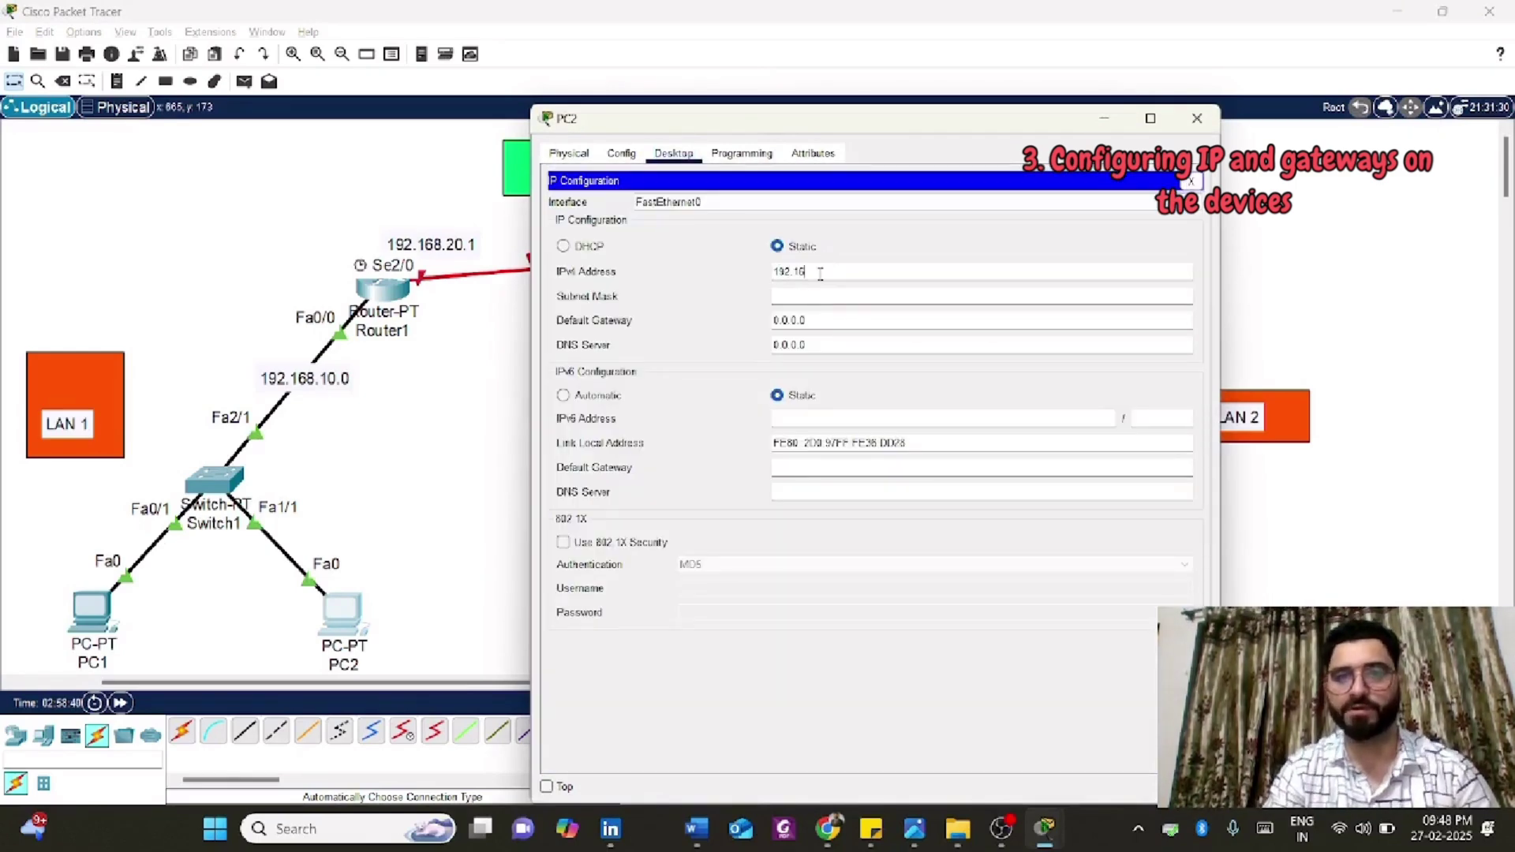
text(8.10.3)
key(Tab)
key(Tab)
text(192.168.10.1)
click(1197, 117)
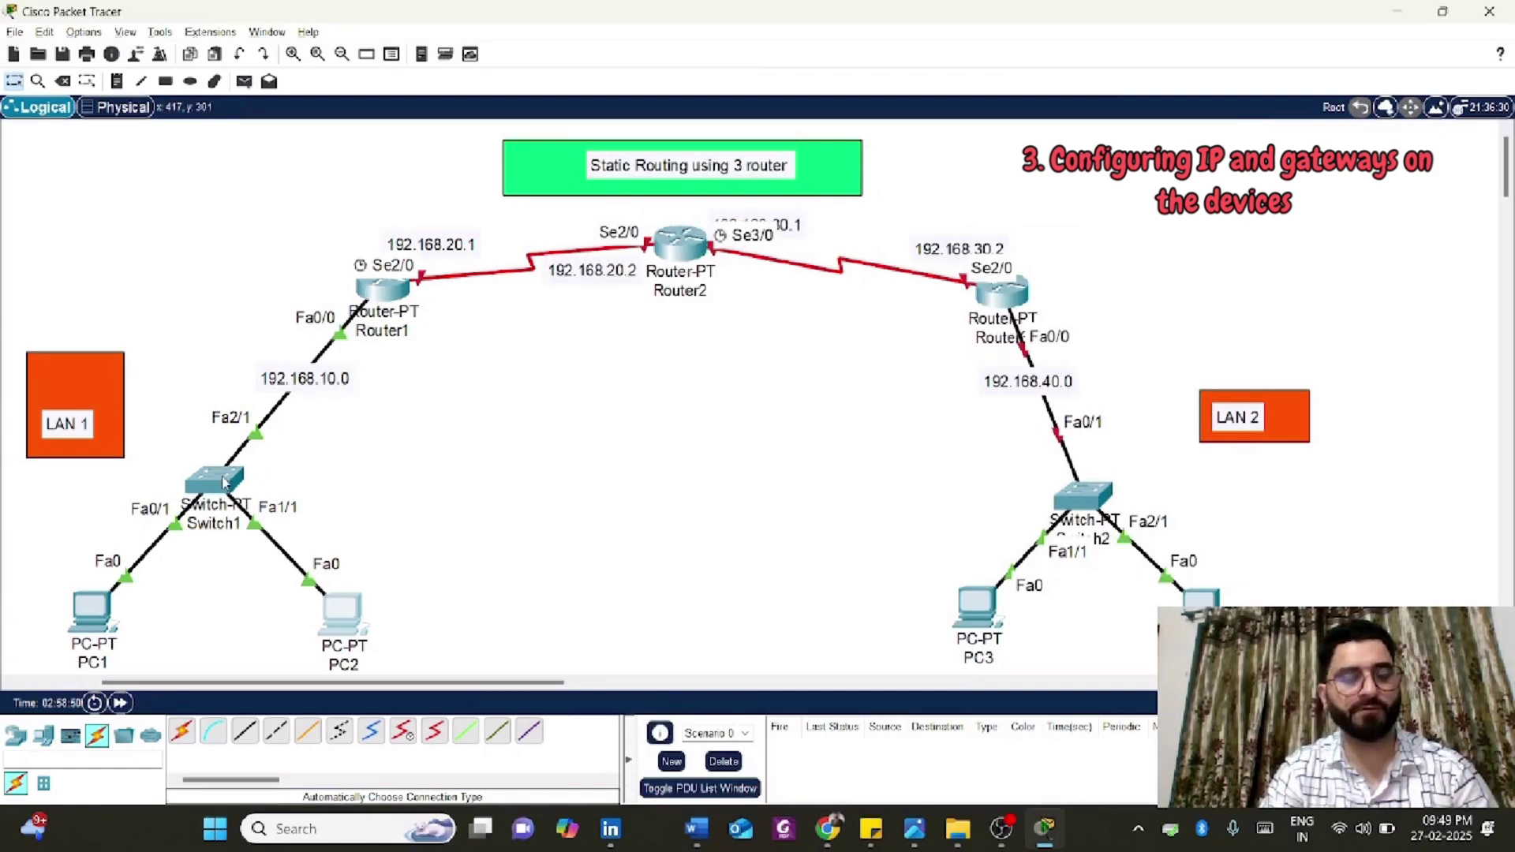
- Enable Router1's Serial2/0 port with IPv4 address 192.168.20.1 and subnet mask 255.255.255.0, then close its configuration window
click(399, 291)
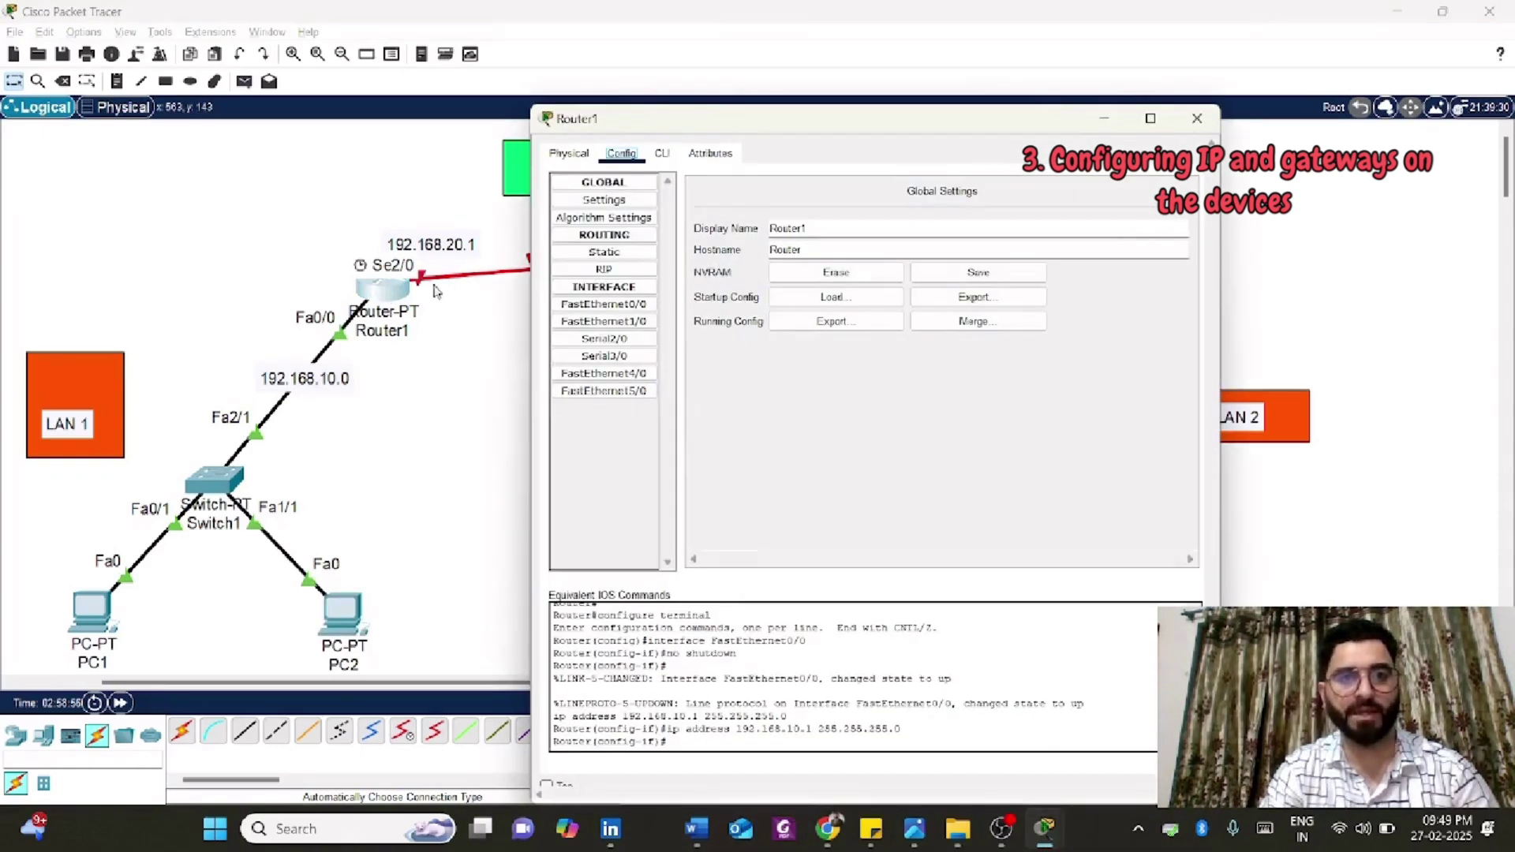
drag(698, 122, 505, 339)
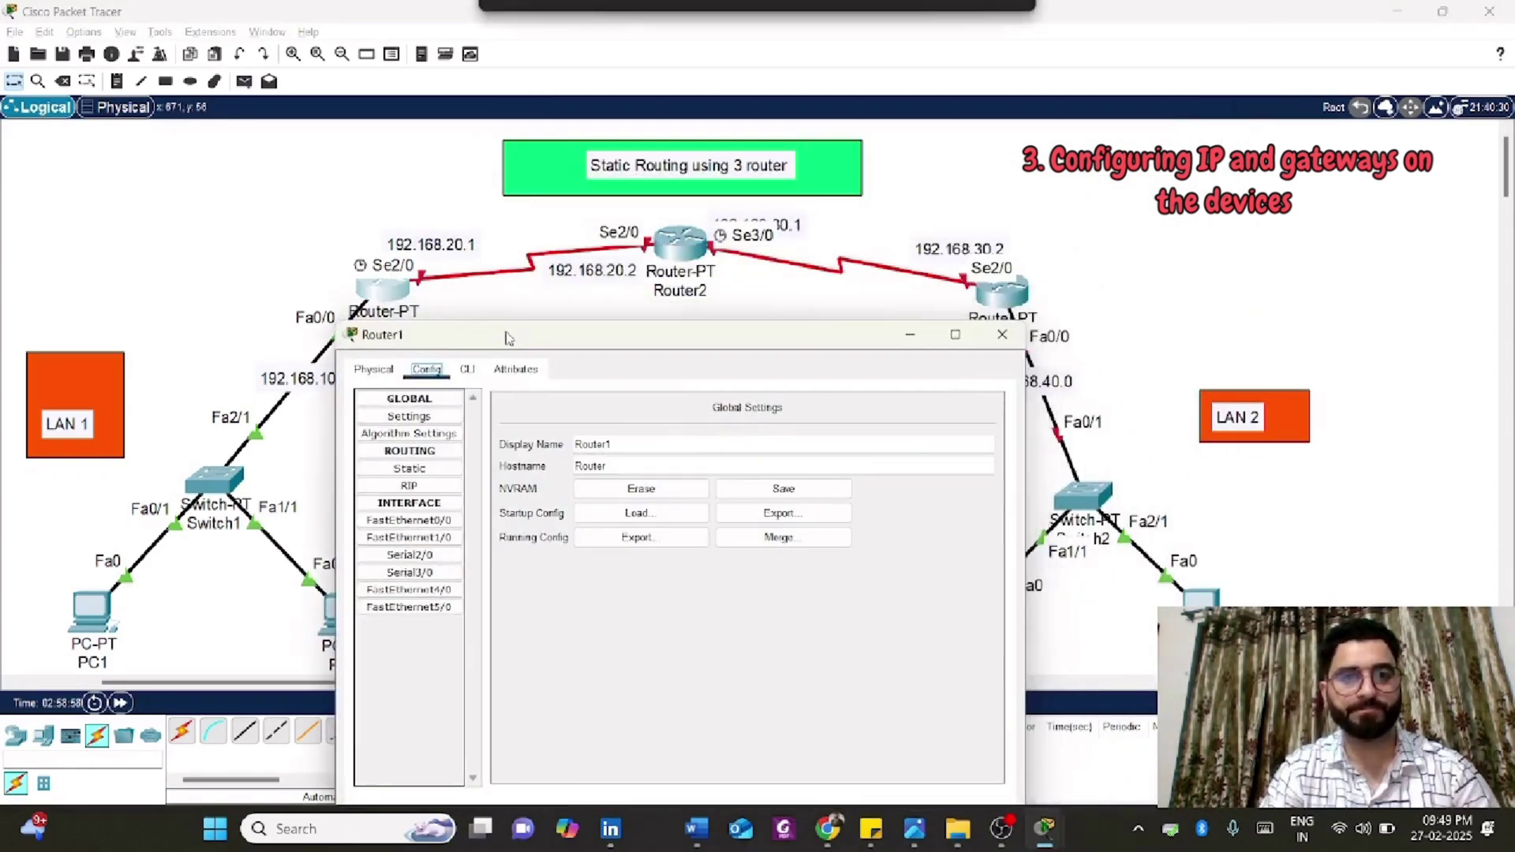
click(418, 556)
click(978, 425)
click(771, 498)
text(192.168.20.1)
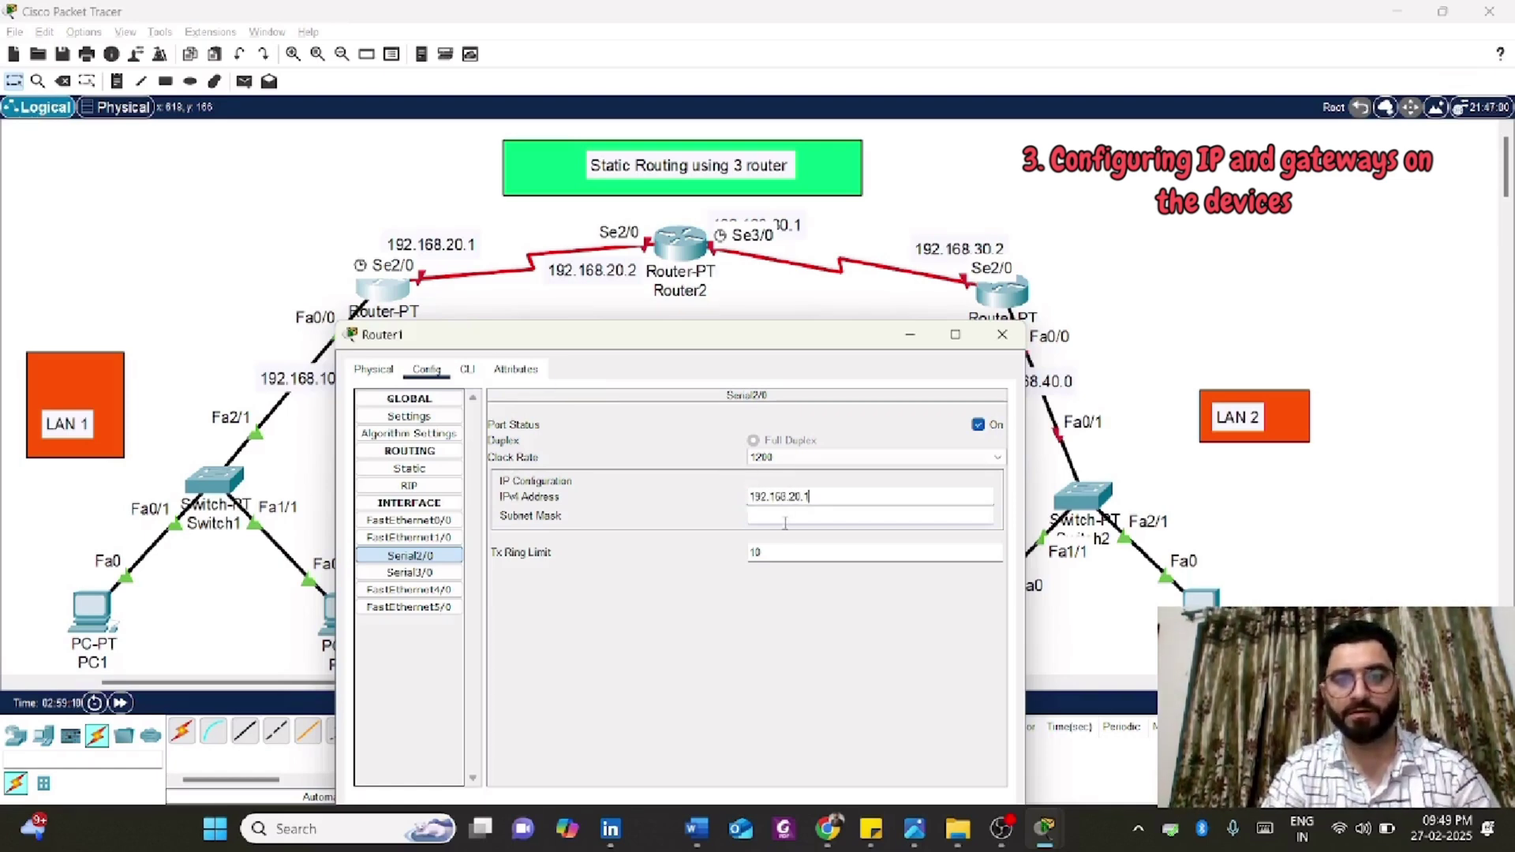
click(786, 517)
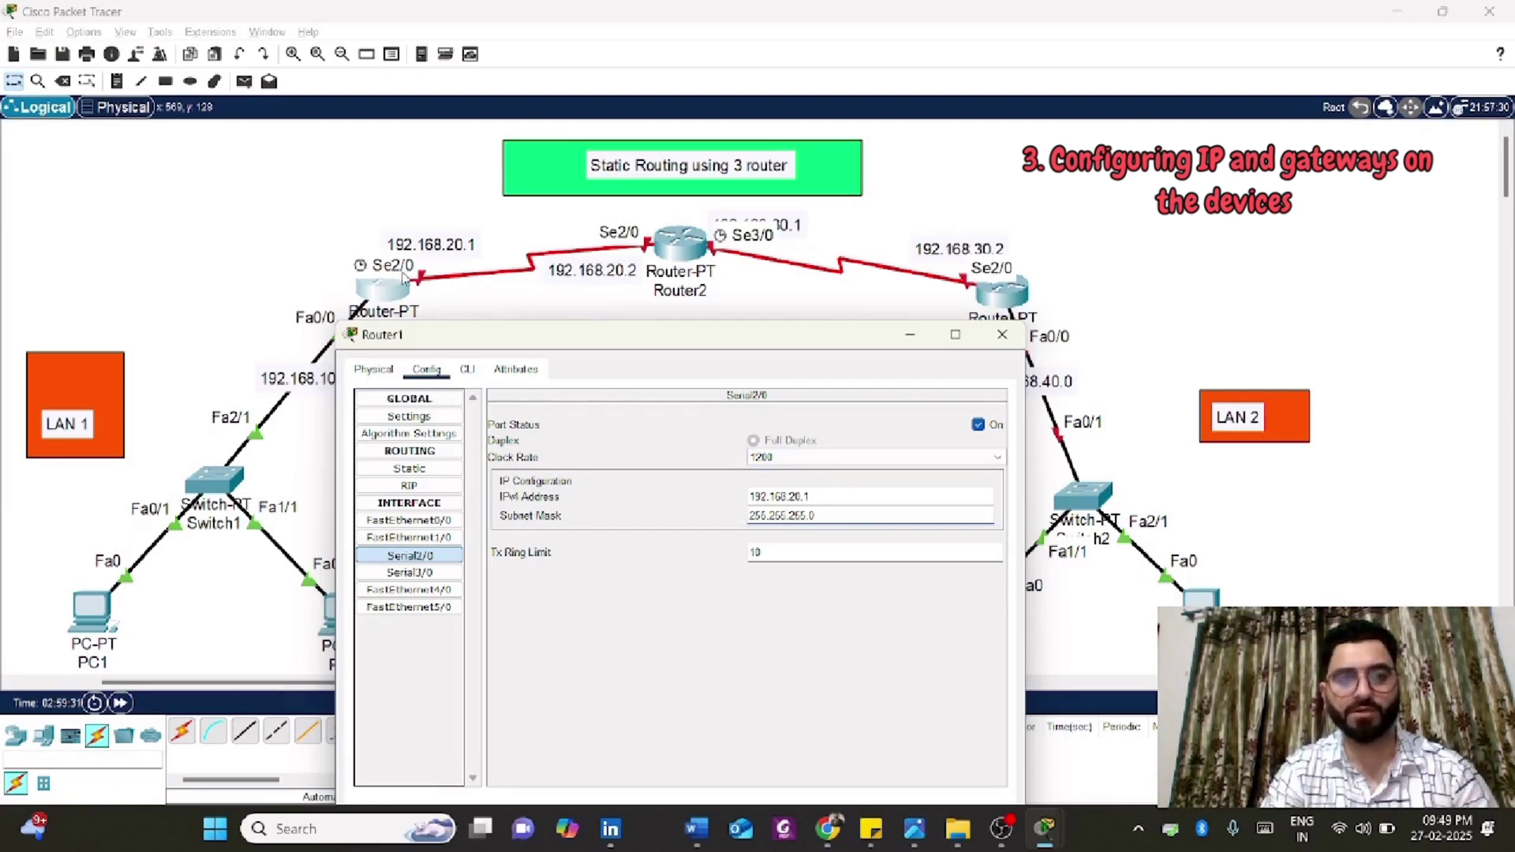
click(1000, 336)
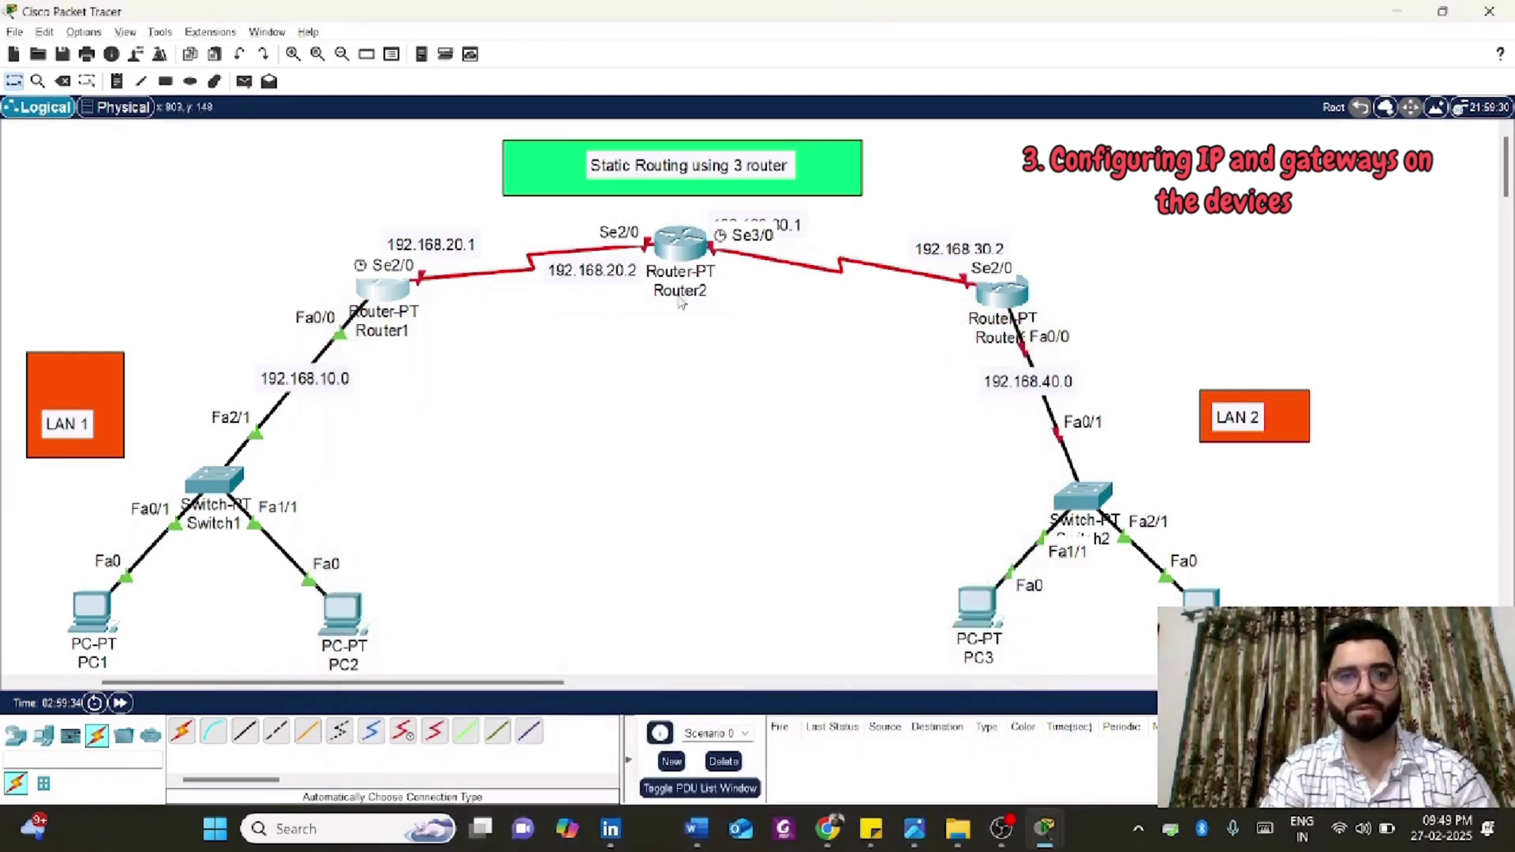
- Enable Router2's Serial2/0 port with IPv4 address 192.168.20.2 and subnet mask 255.255.255.0, then close its configuration window
click(669, 254)
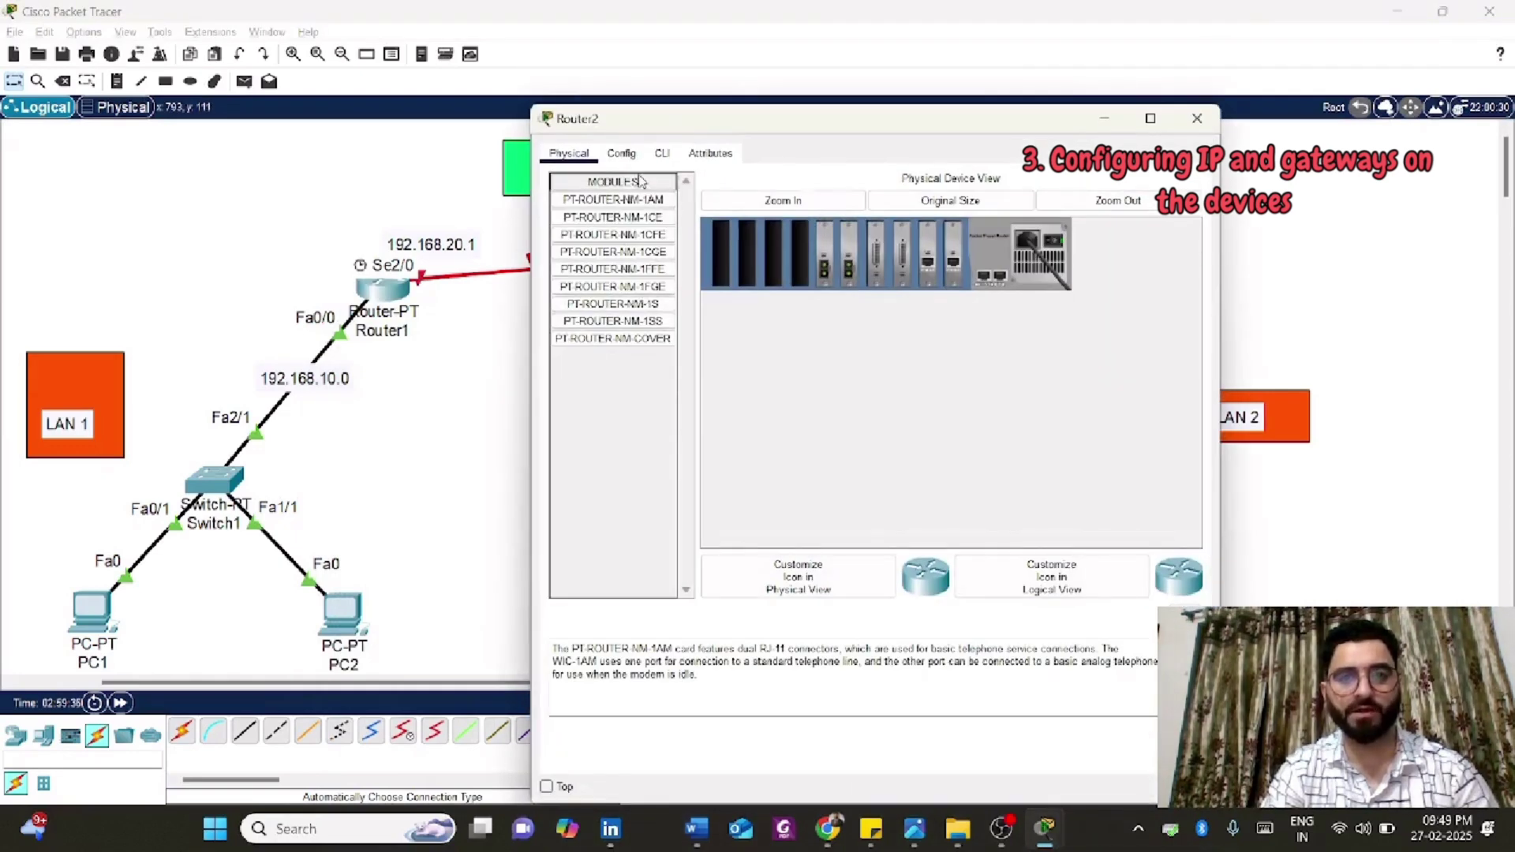
click(621, 153)
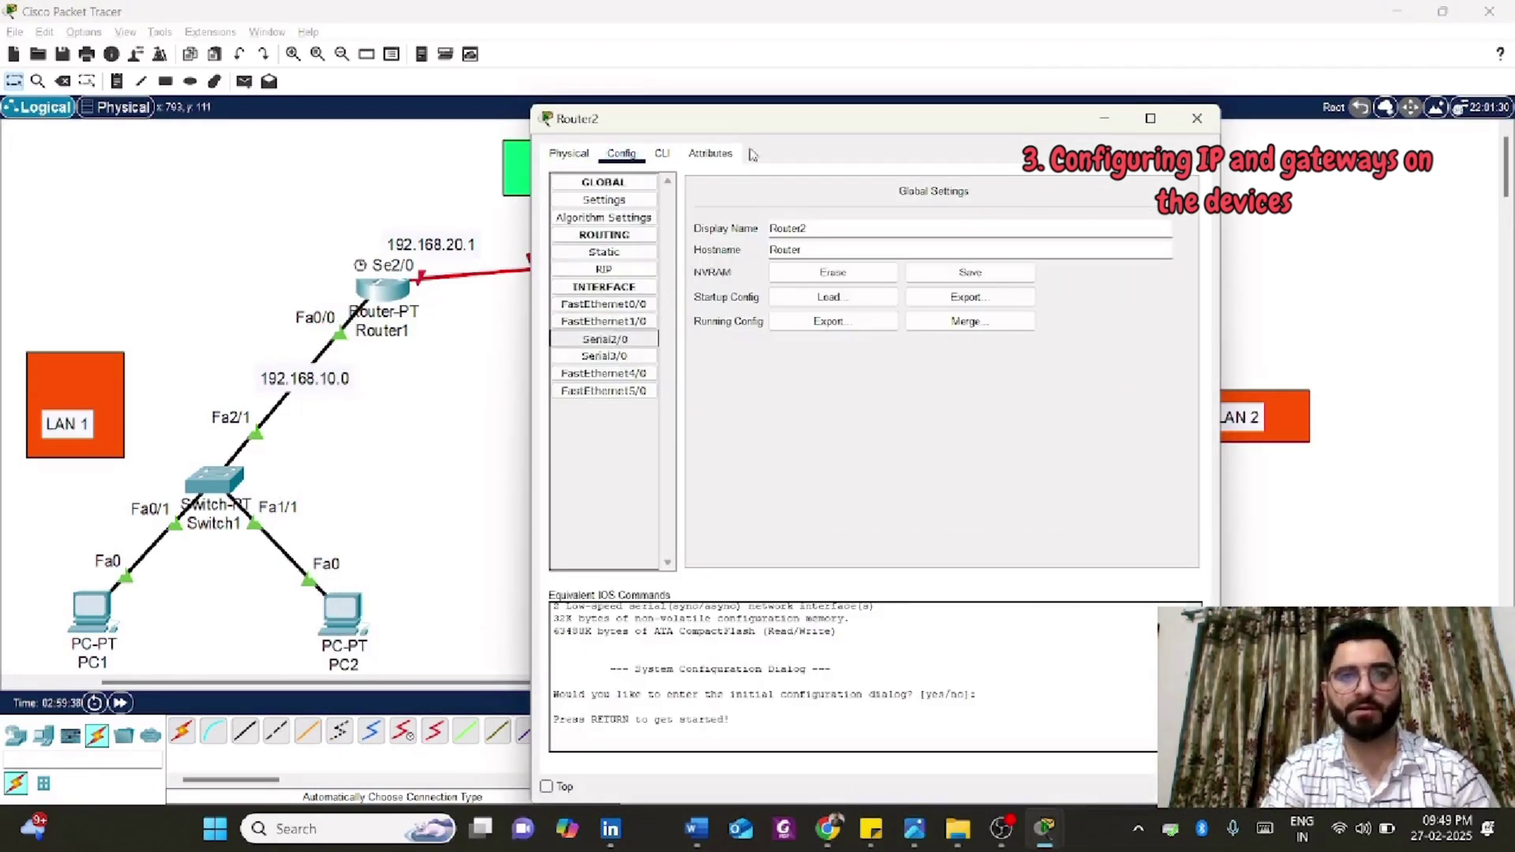
click(605, 339)
drag(686, 118, 612, 343)
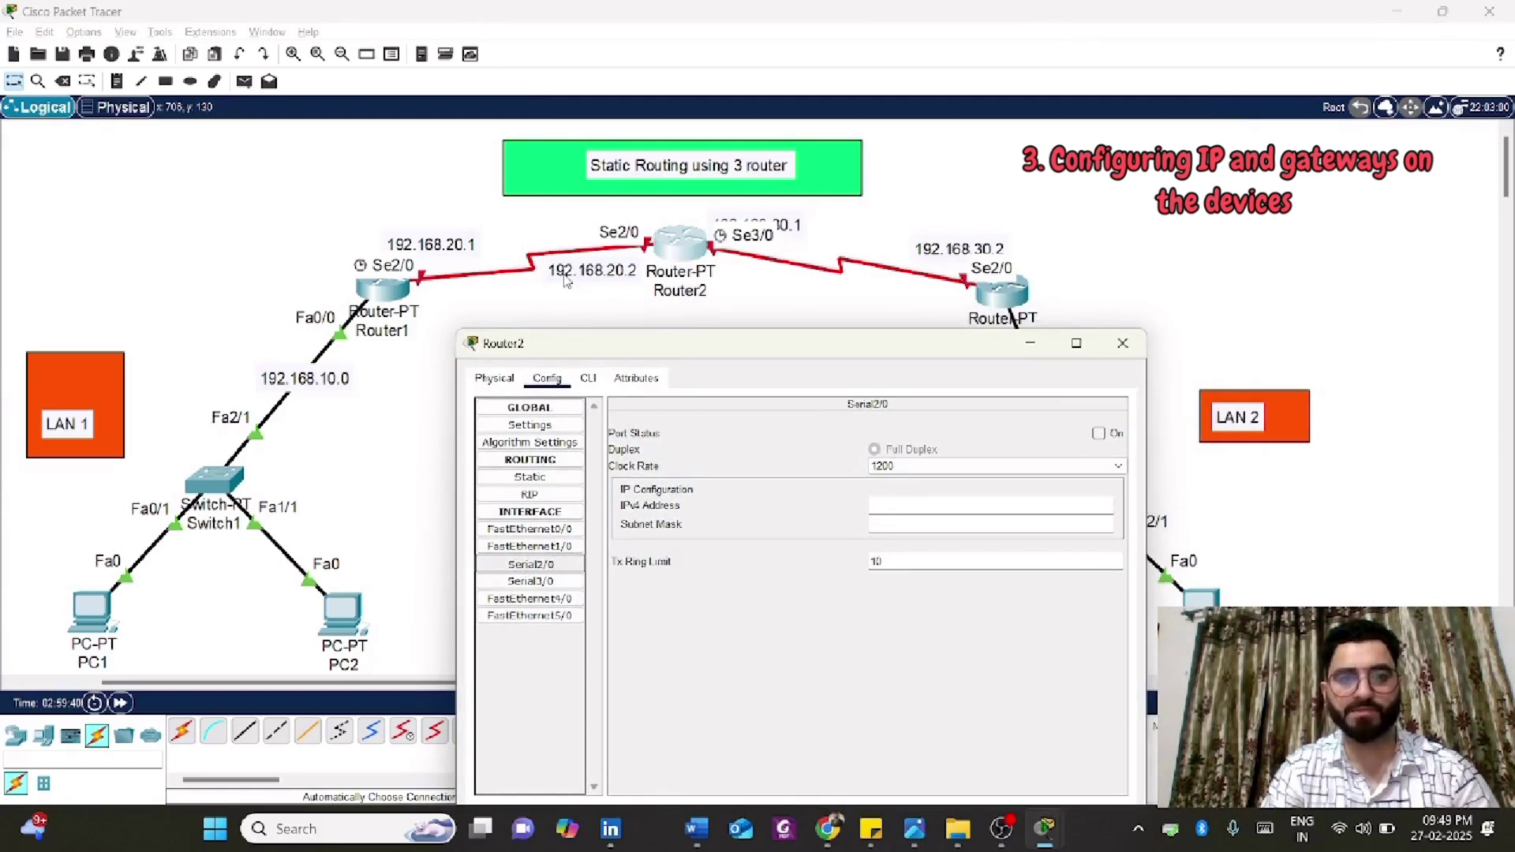
click(1099, 433)
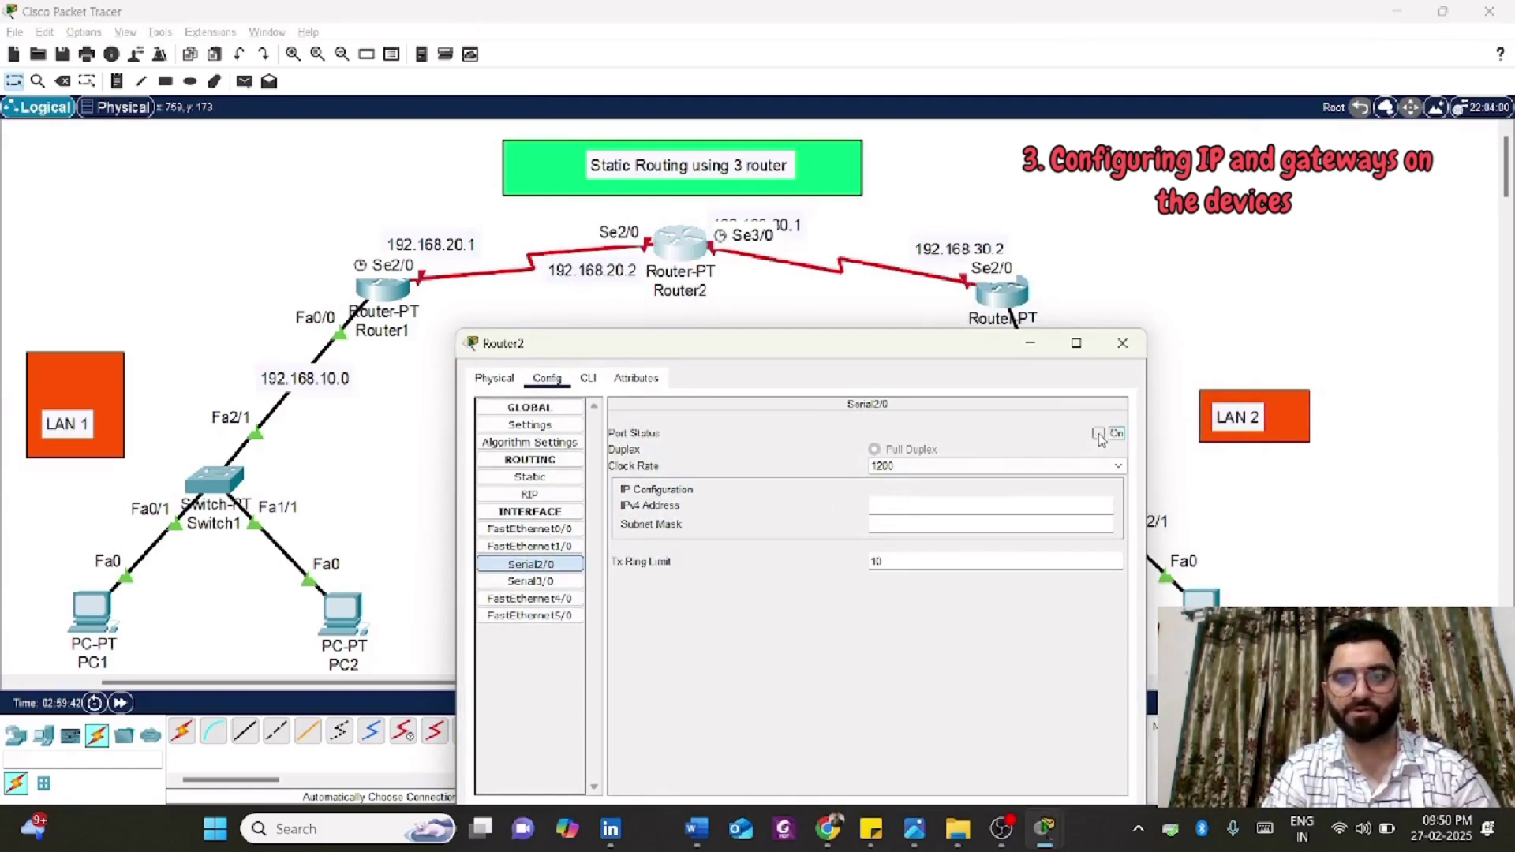
click(922, 503)
text(192.)
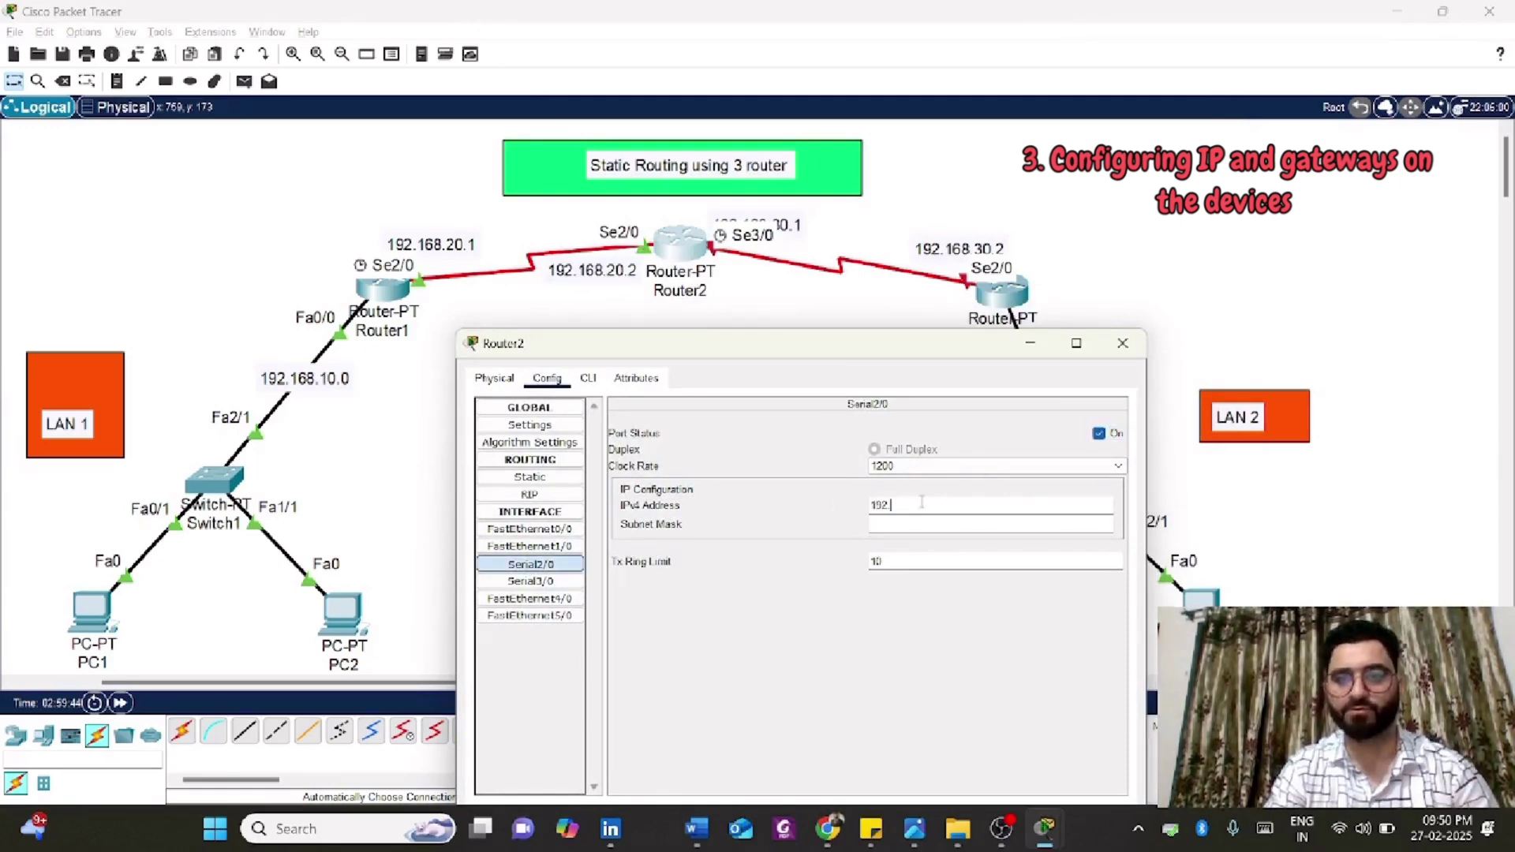
text(168.20.2)
click(924, 524)
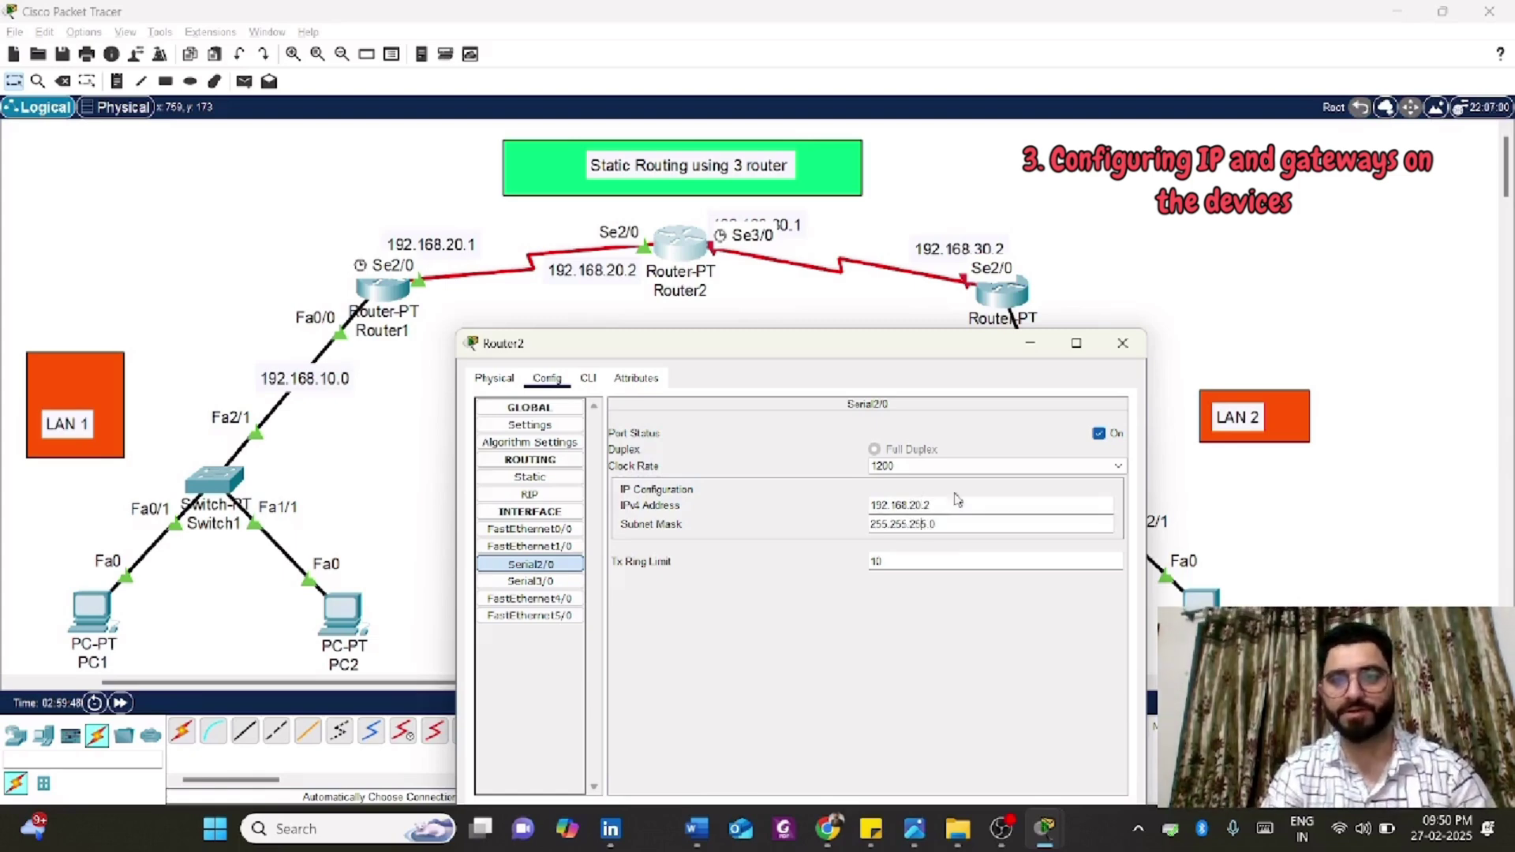
click(1122, 348)
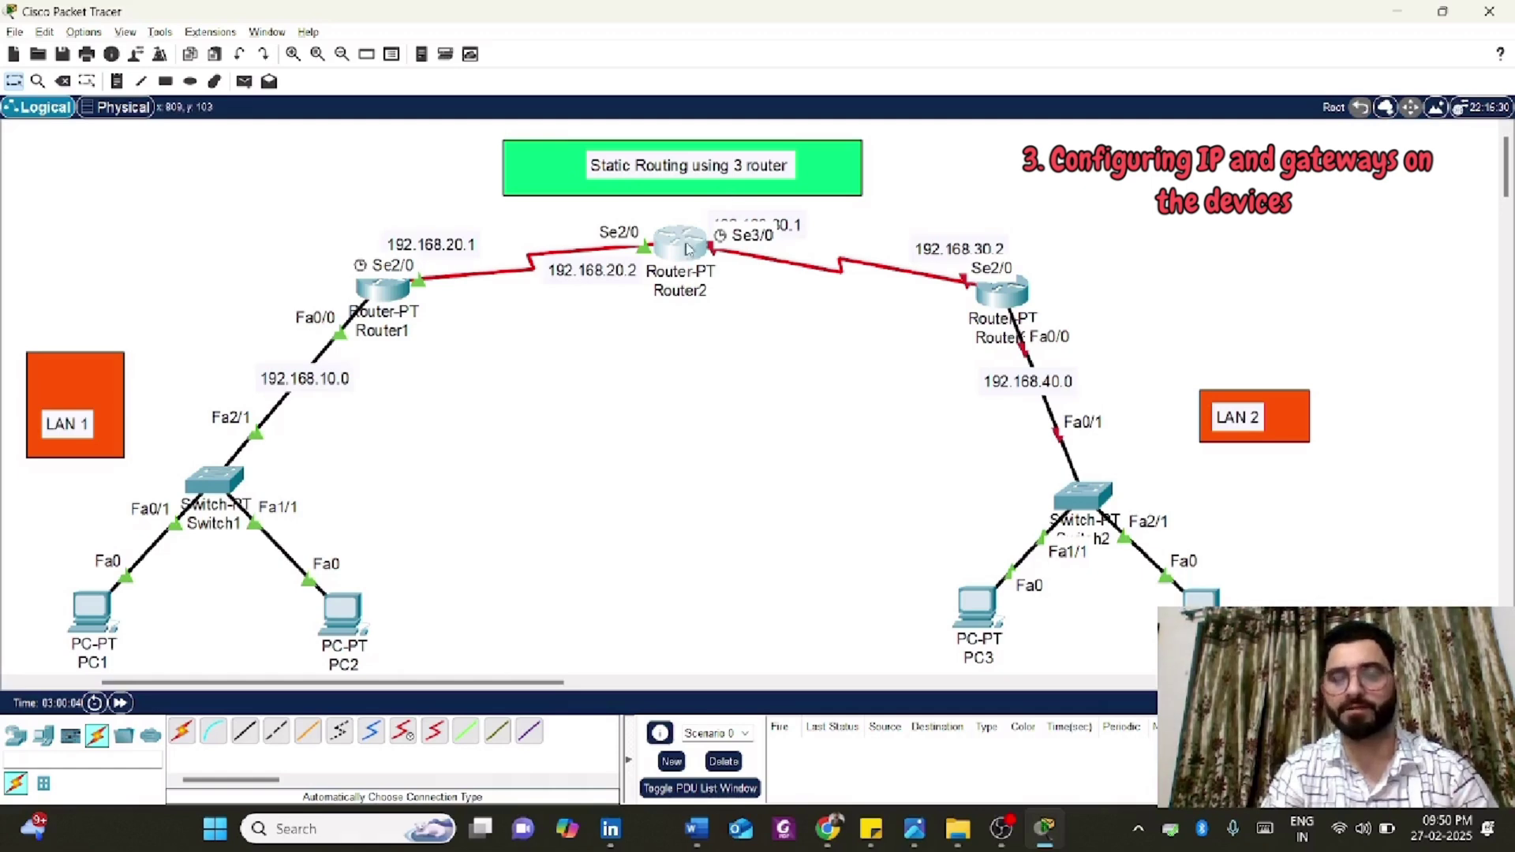
- Enable Router2's Serial3/0 port with IPv4 address 192.168.30.1 and subnet mask 255.255.255.0, then move its address label clear above the Se3/0 label
mouse_move(688, 253)
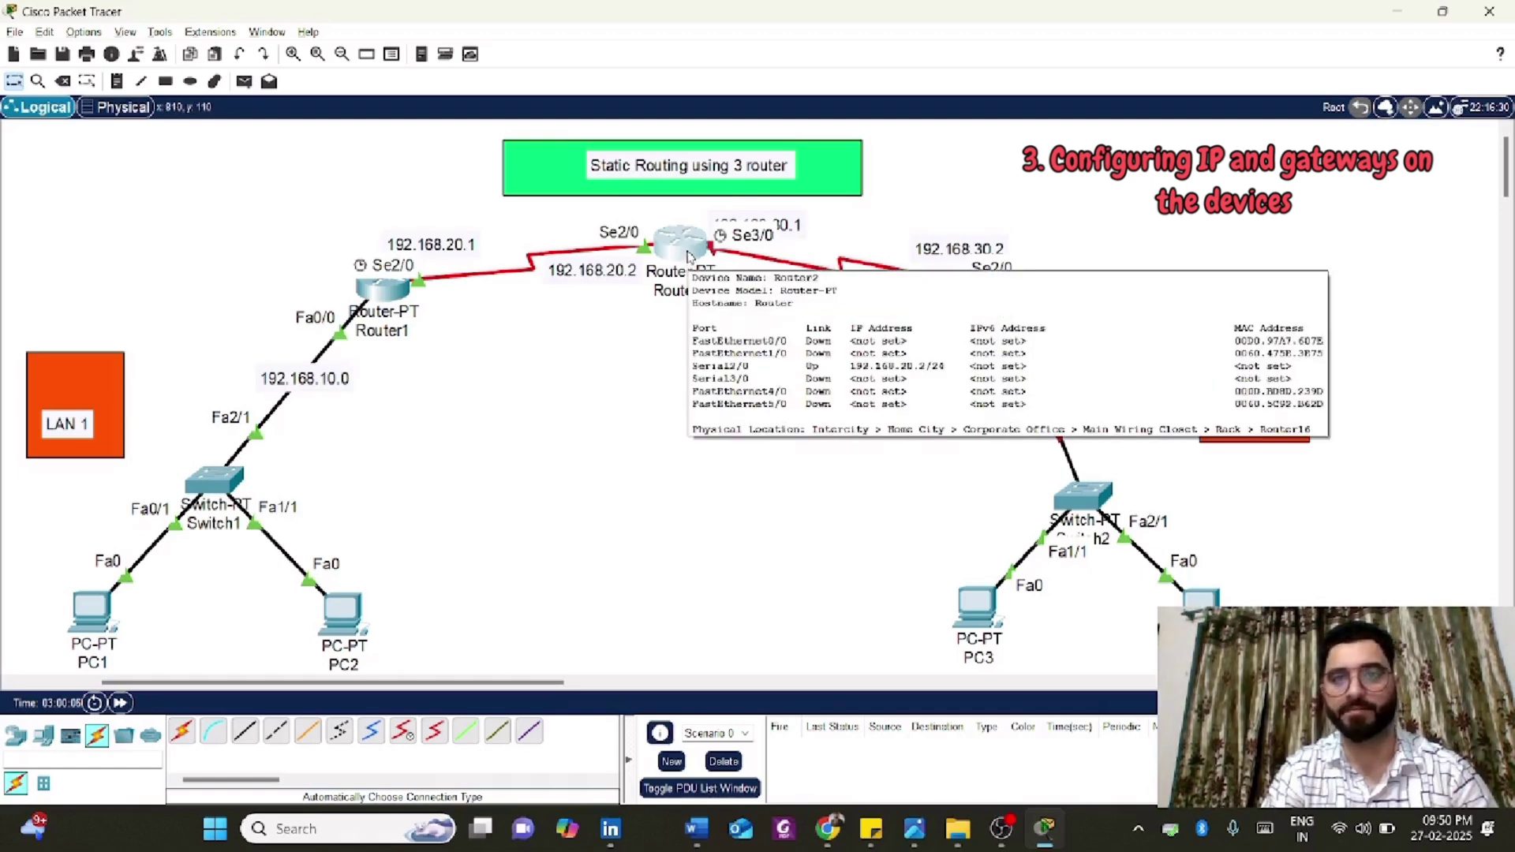
click(683, 243)
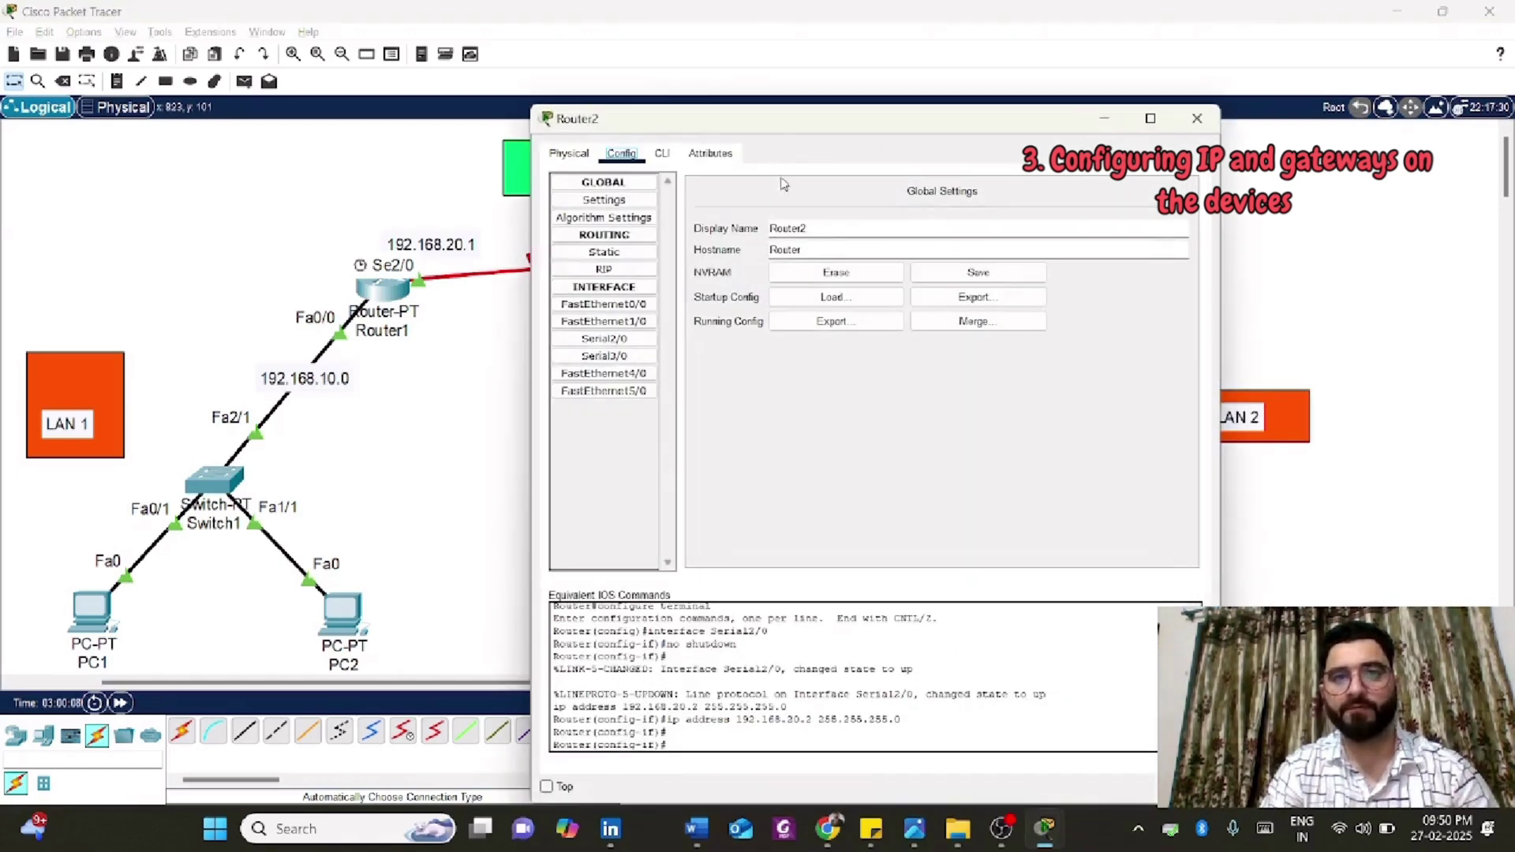
drag(773, 119, 638, 353)
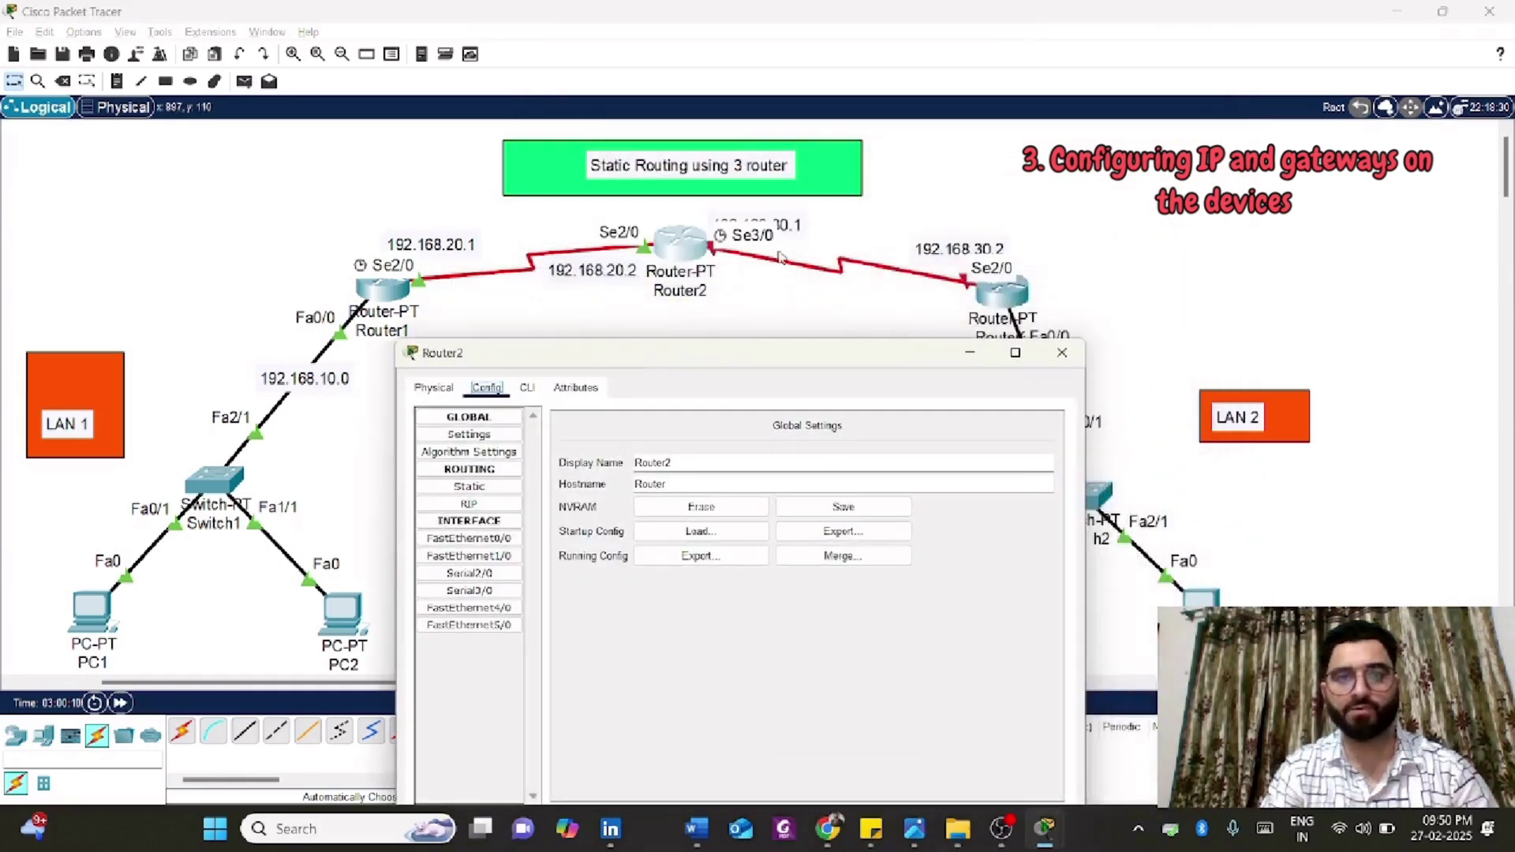
click(1039, 443)
click(869, 516)
text(19)
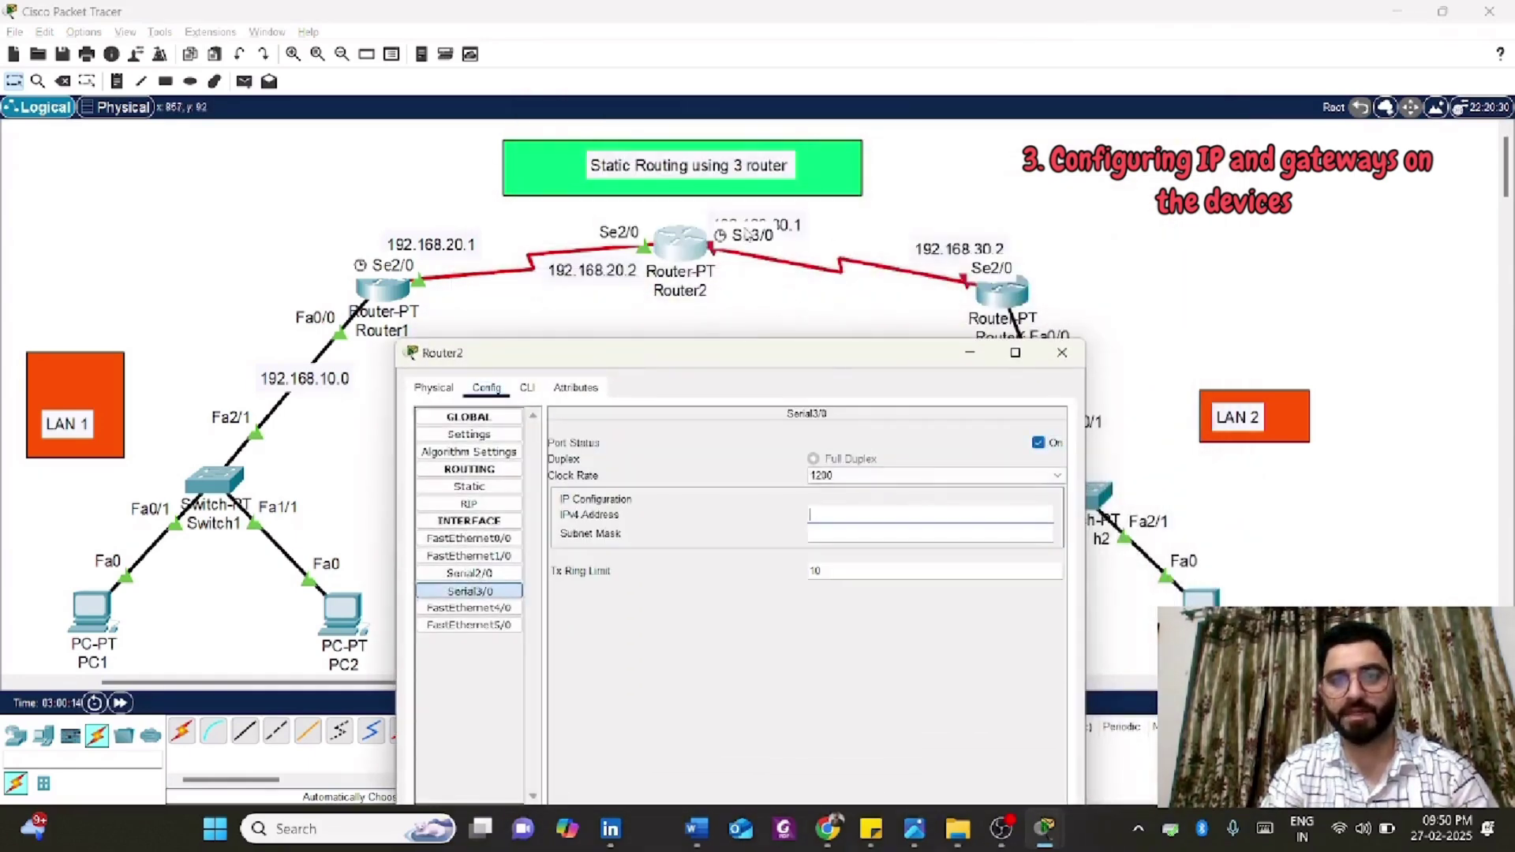
text(2.1)
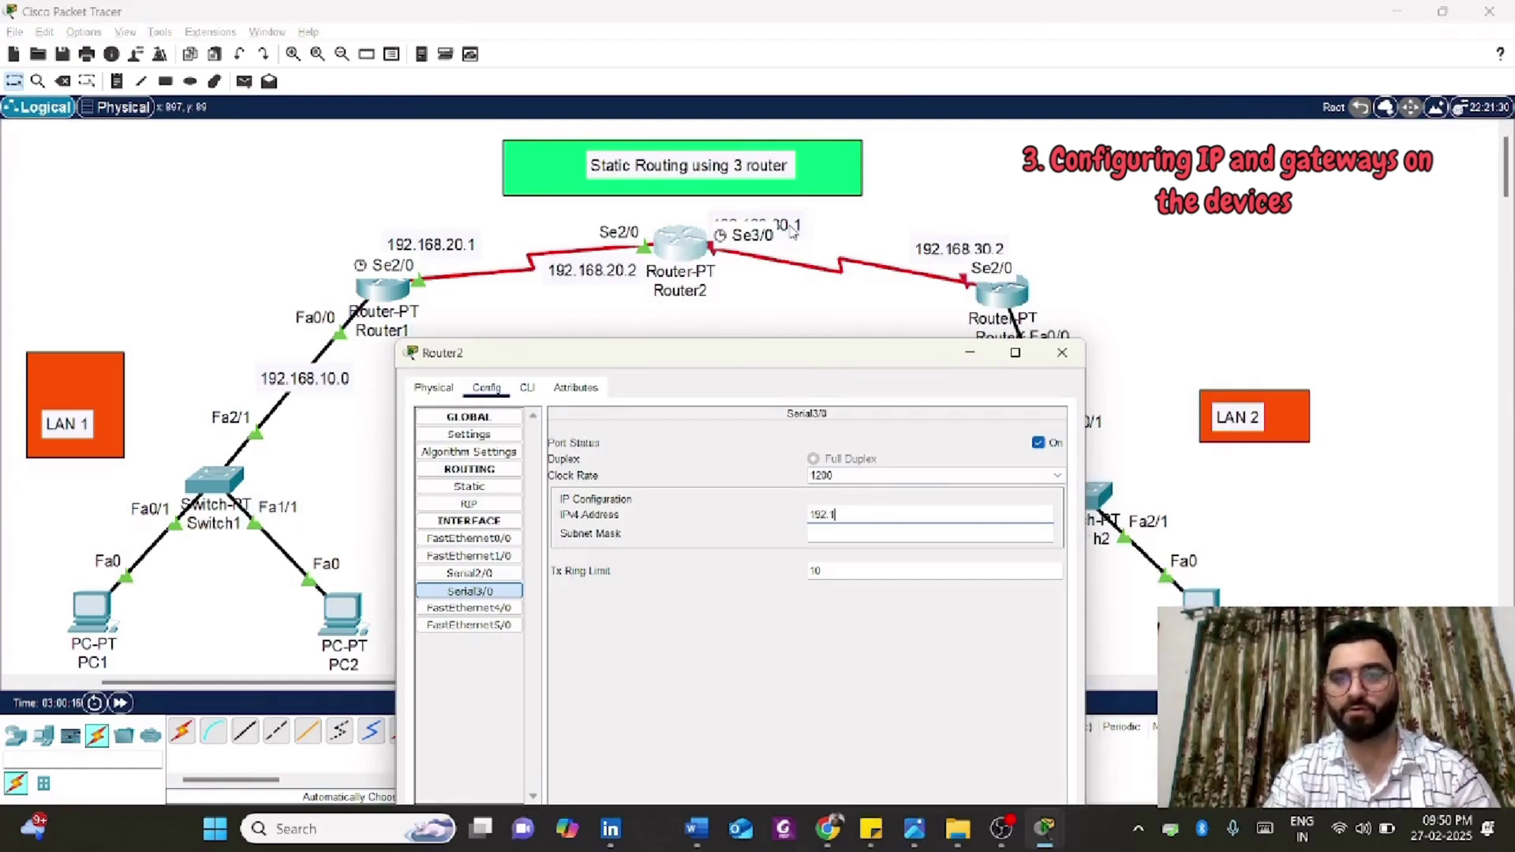
text(68.30.1)
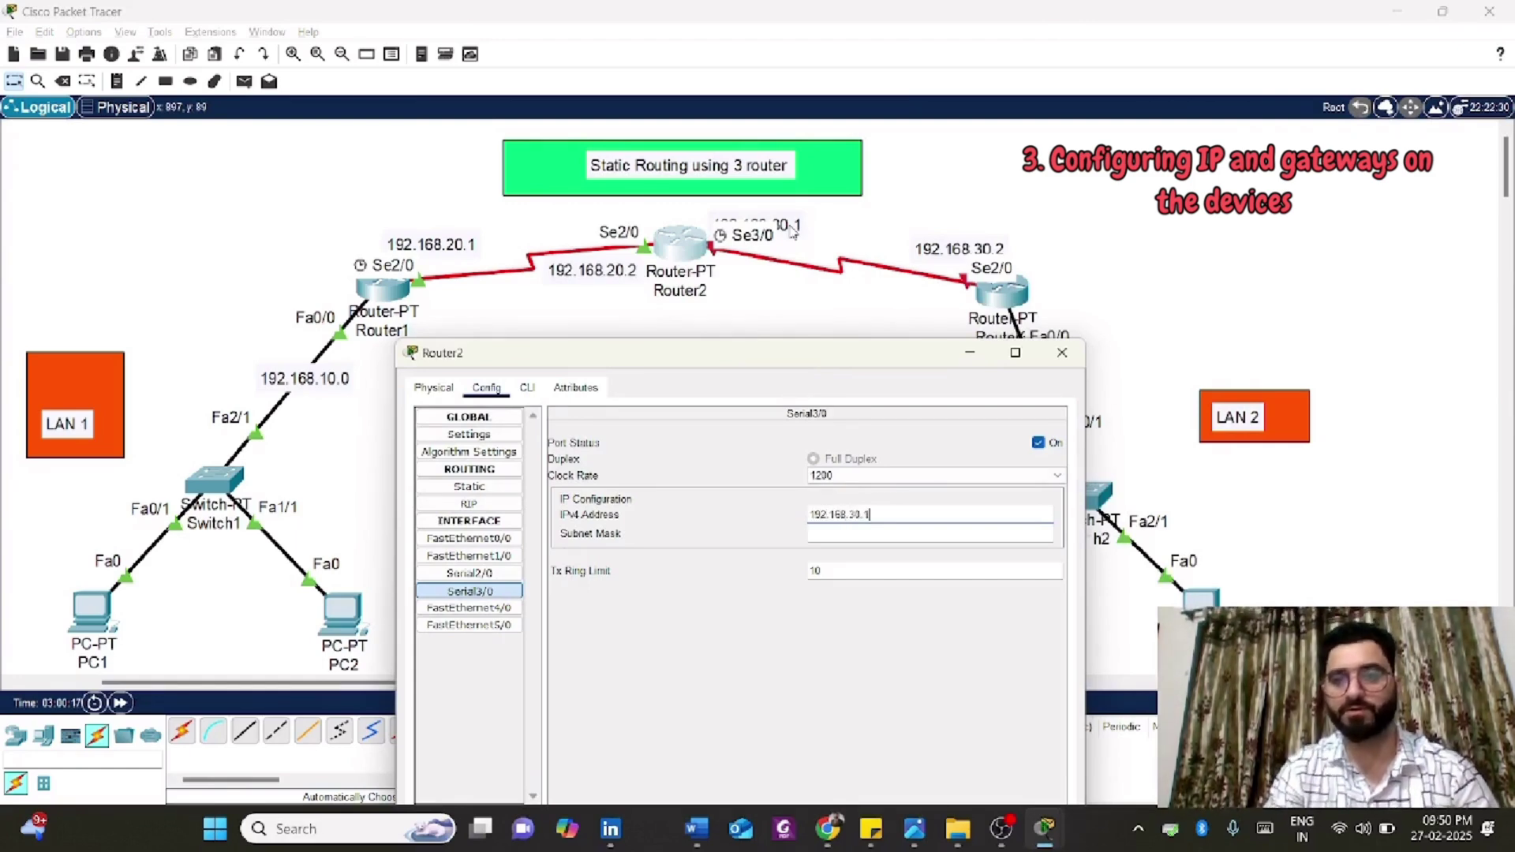
click(857, 535)
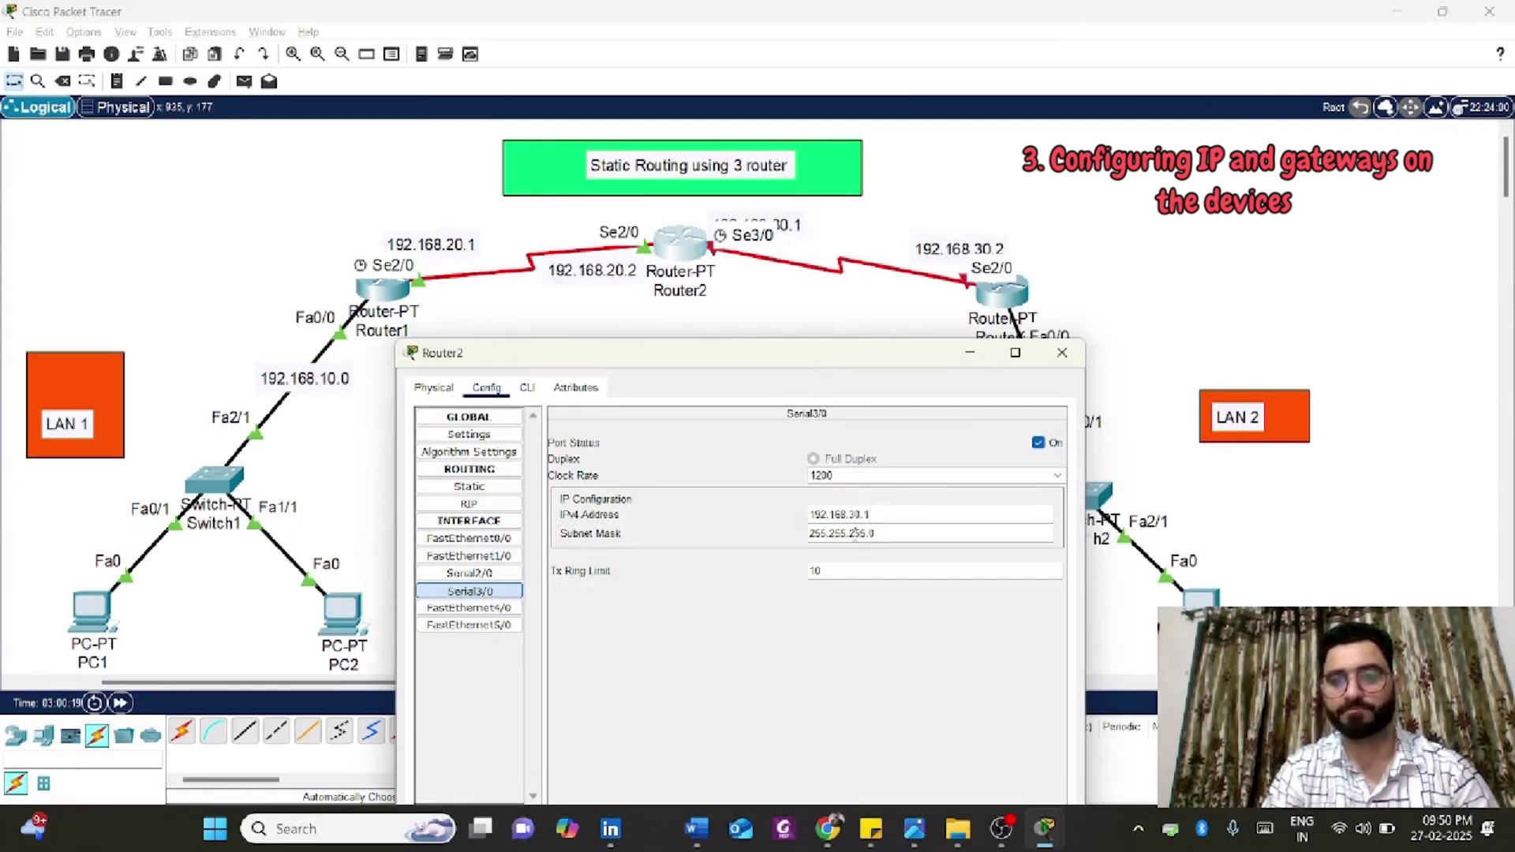
click(1063, 353)
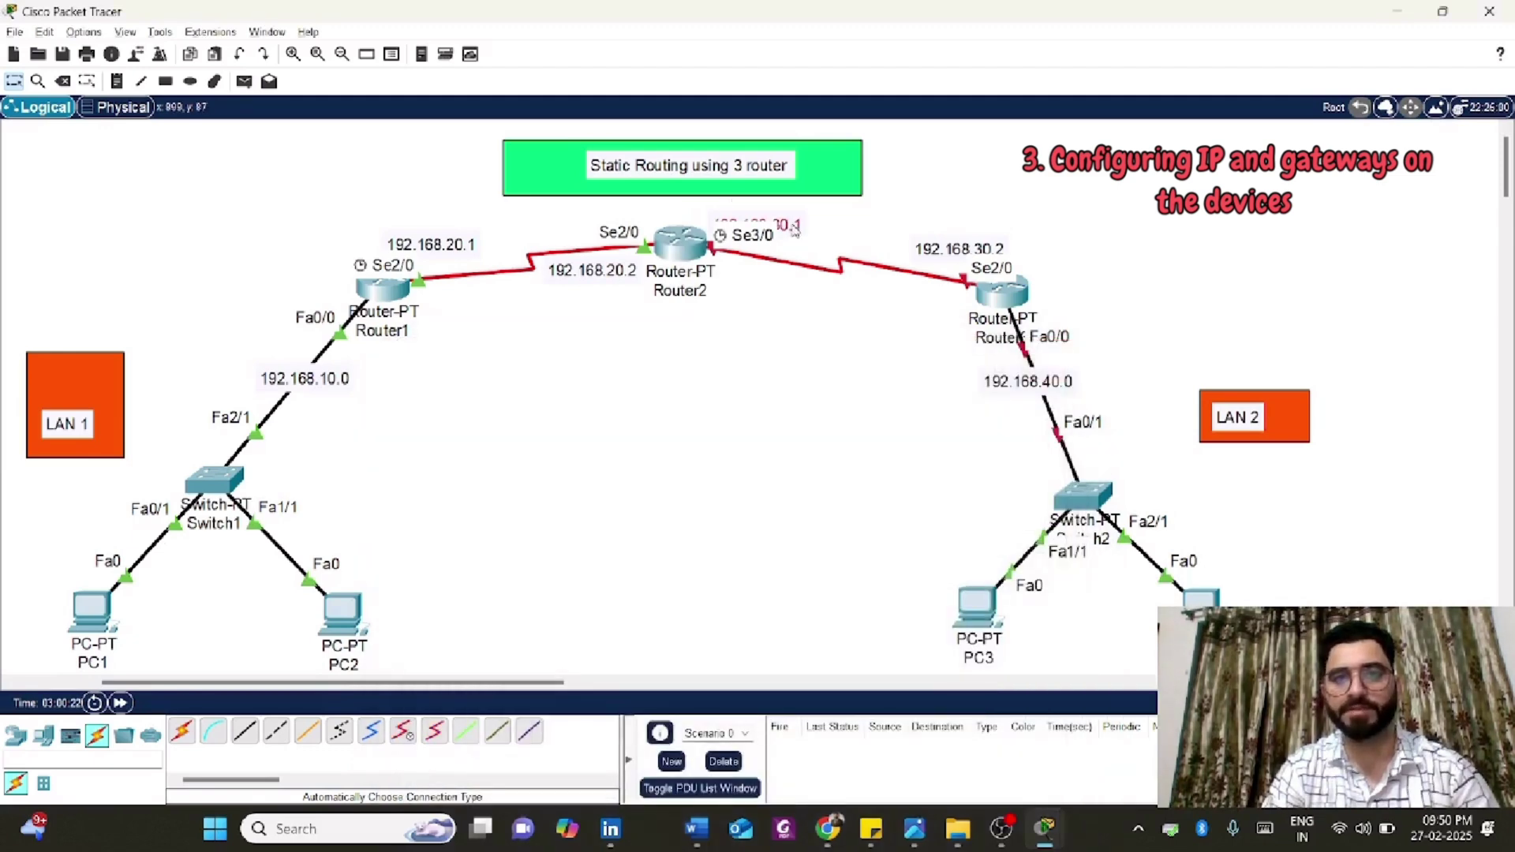
drag(769, 226, 726, 214)
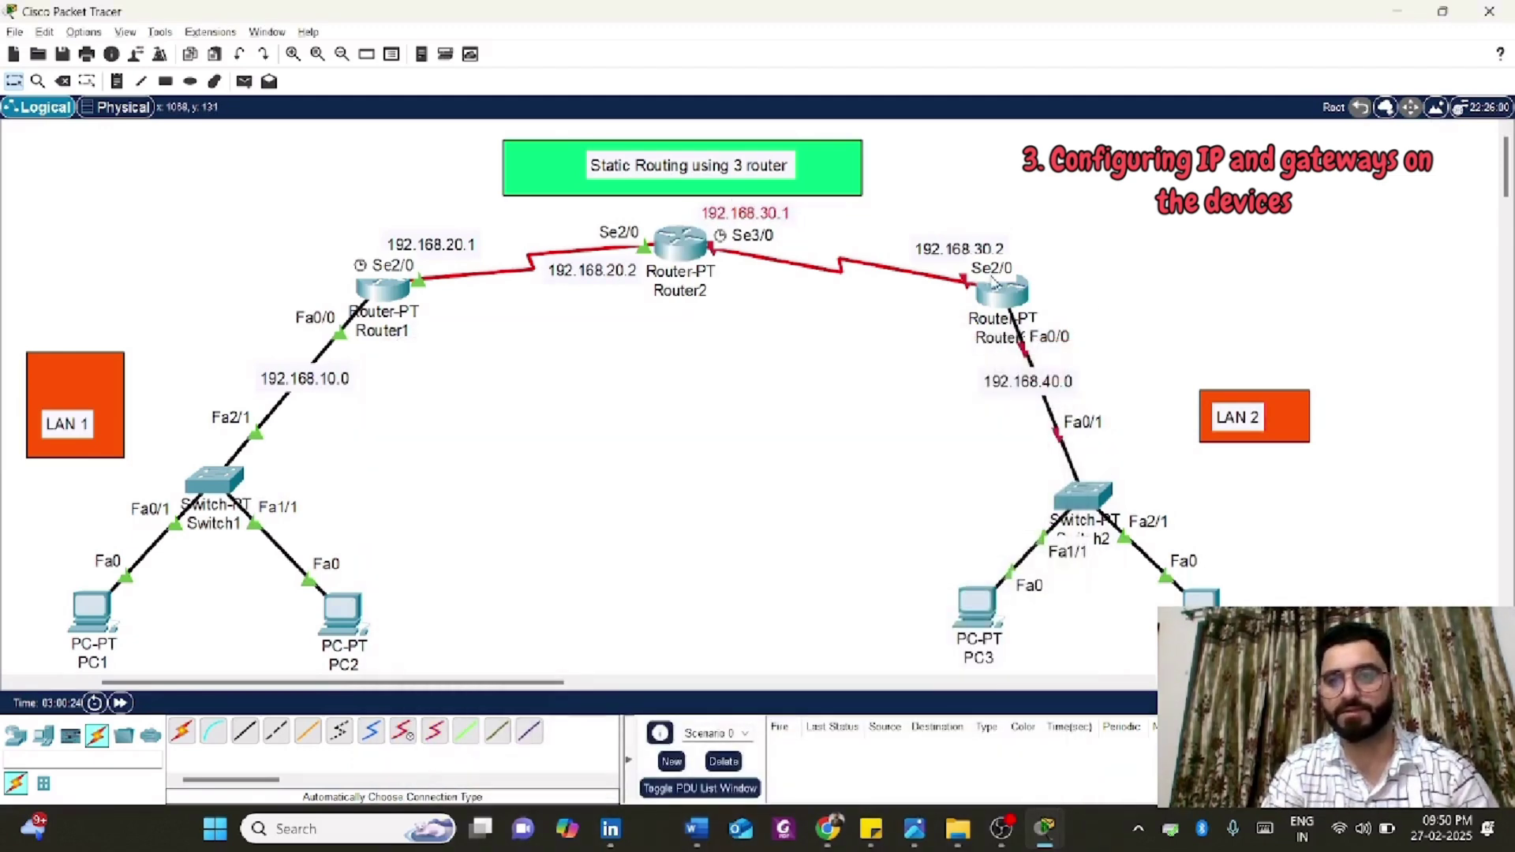
- Enable Router3's Serial2/0 port with IPv4 address 192.168.30.2 and subnet mask 255.255.255.0, then close its configuration window
click(1002, 292)
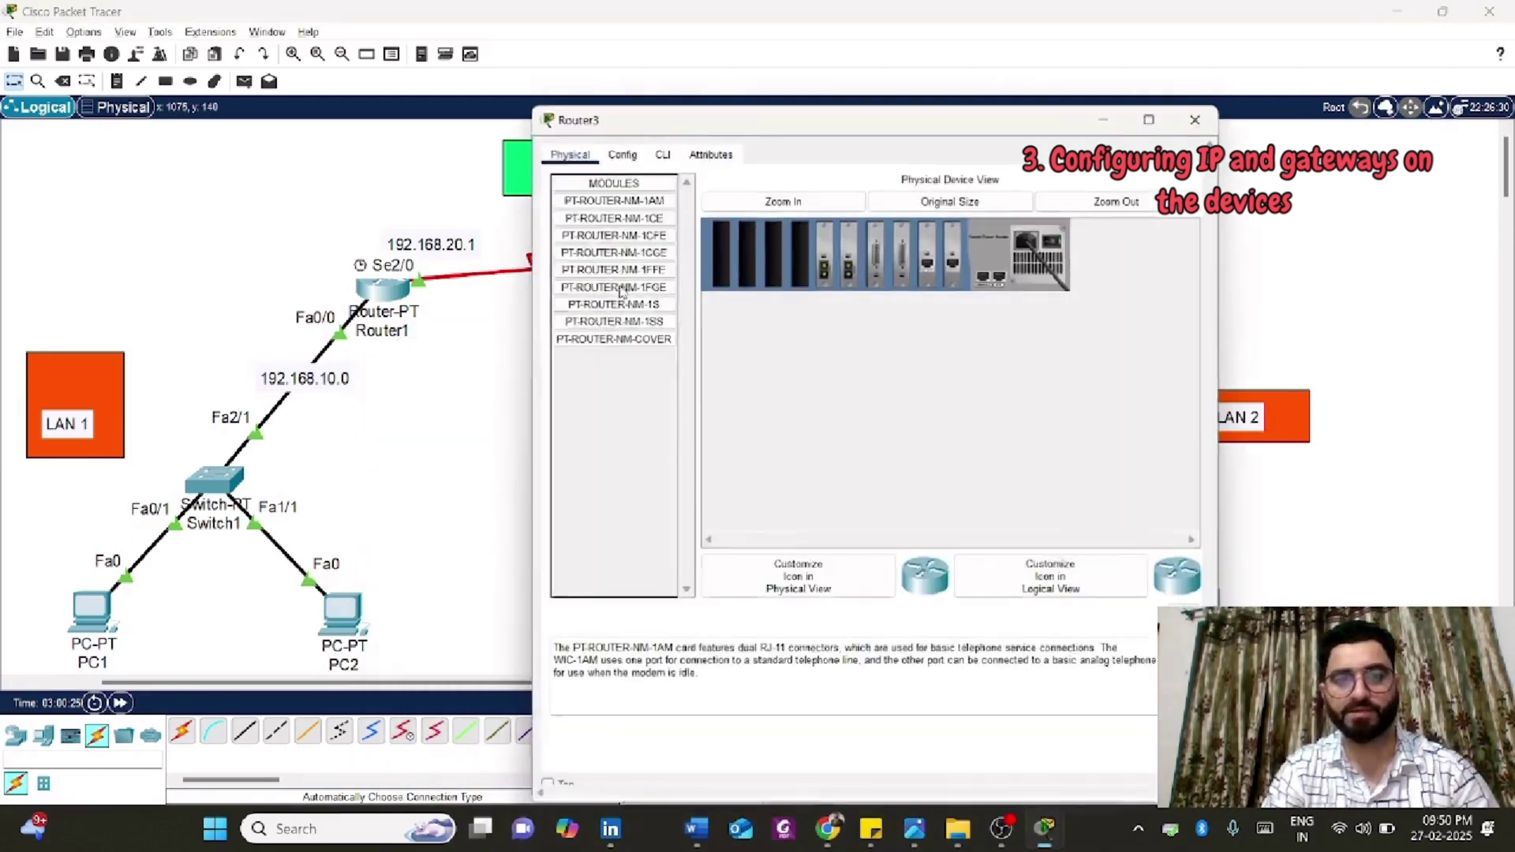
click(619, 154)
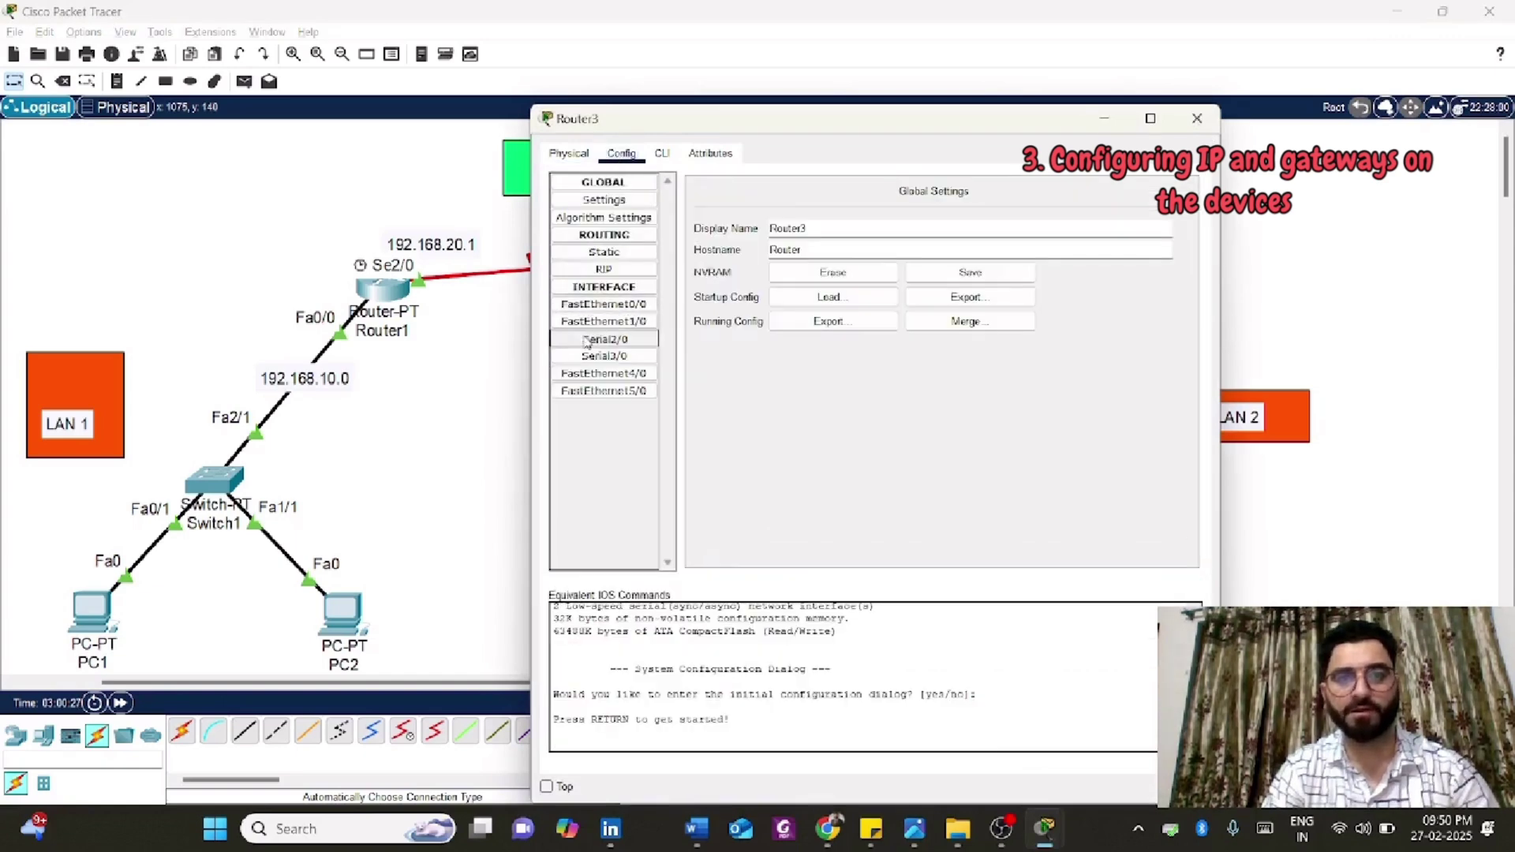
drag(861, 118, 789, 334)
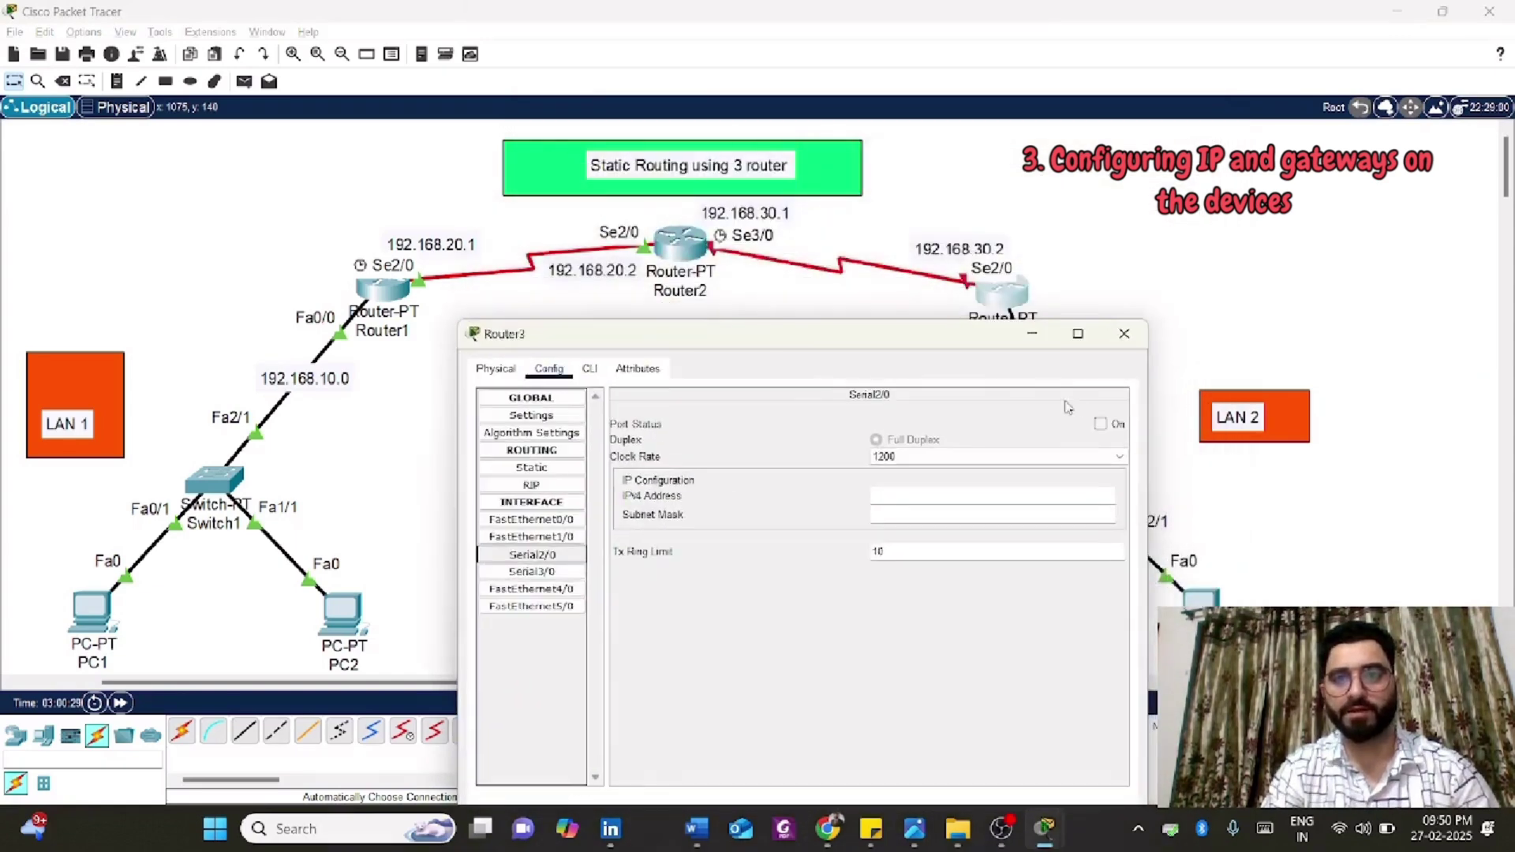
click(1099, 424)
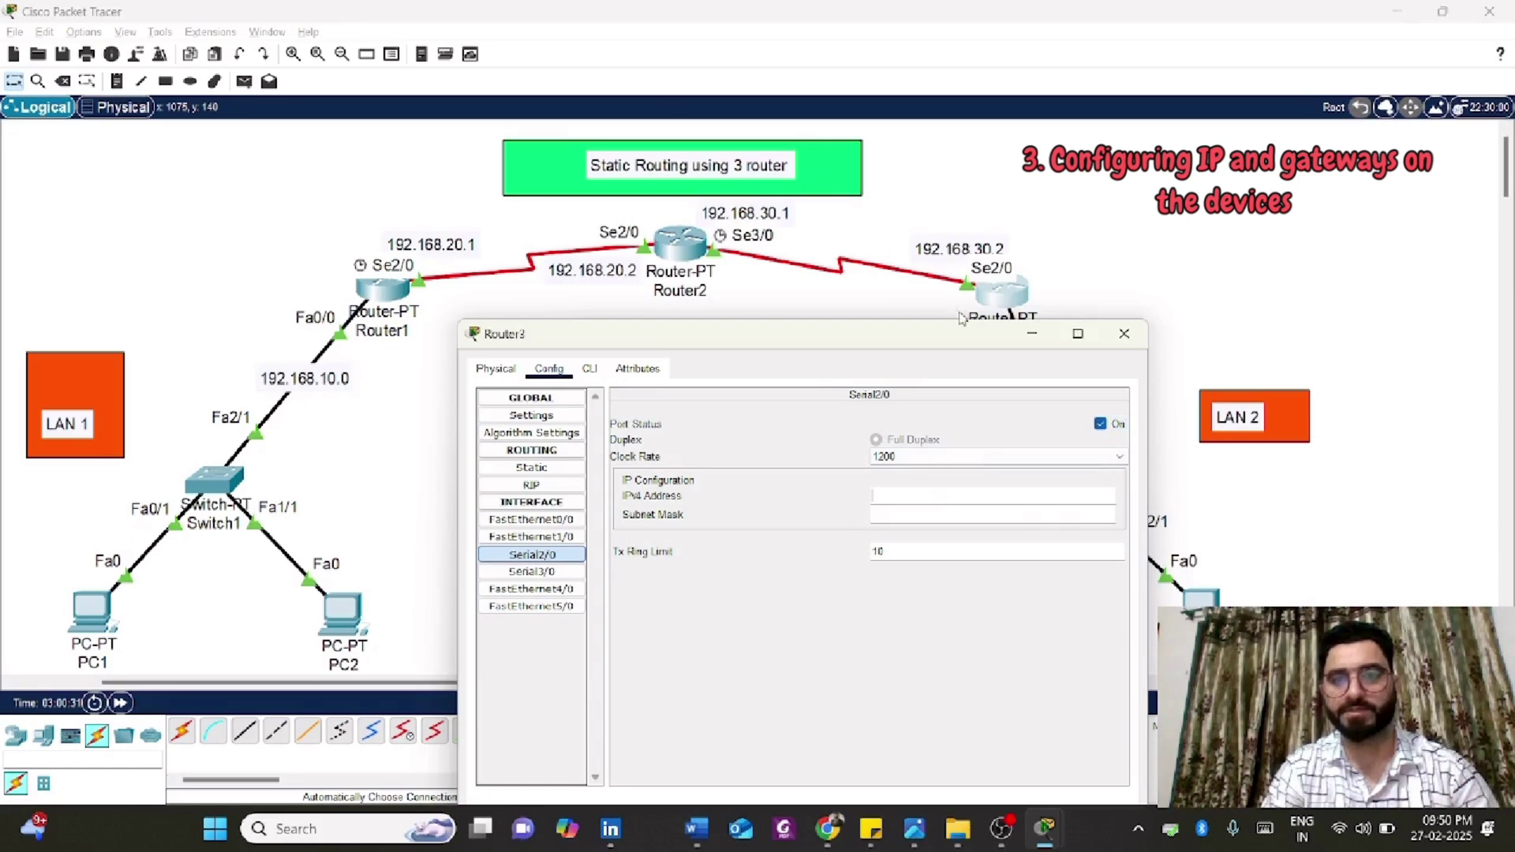
text(192.168.30.2)
click(918, 517)
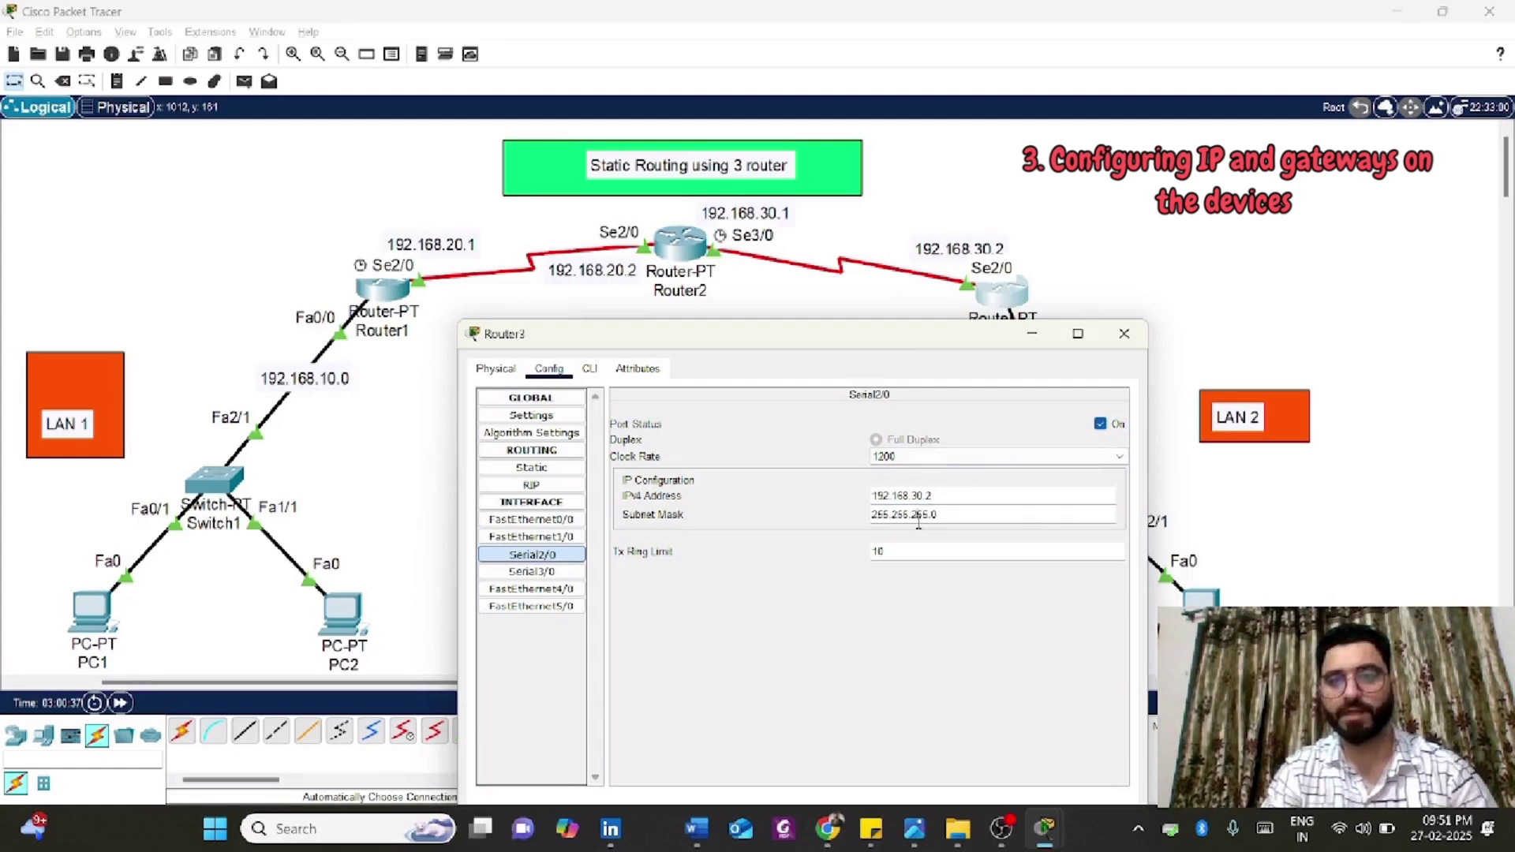
click(1125, 334)
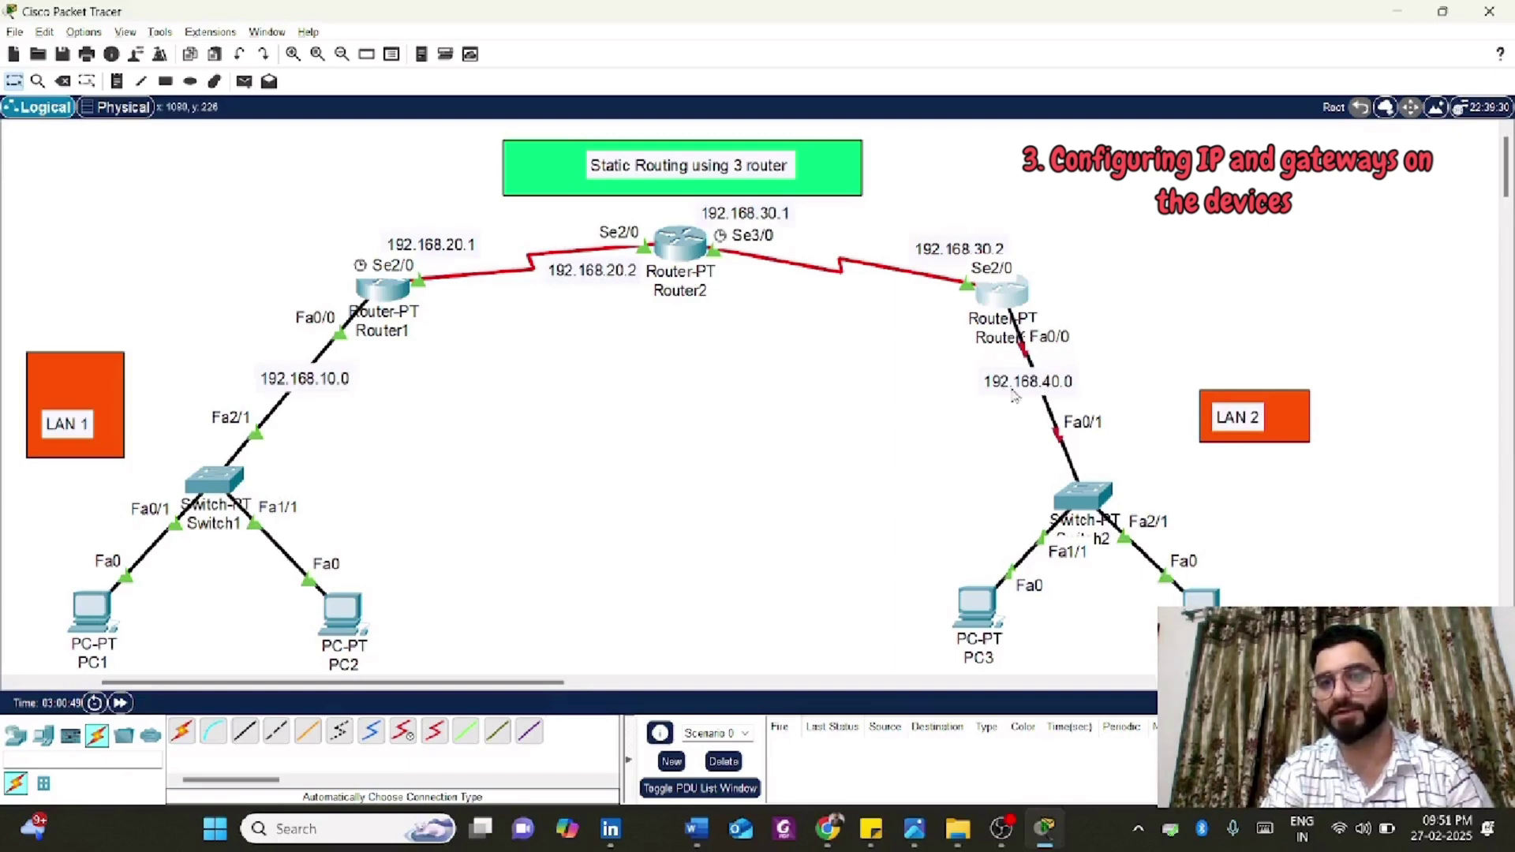
- Enable Router3's FastEthernet0/0 port with IPv4 address 192.168.40.1 and the default subnet mask, copy that address and close the configuration window
click(984, 284)
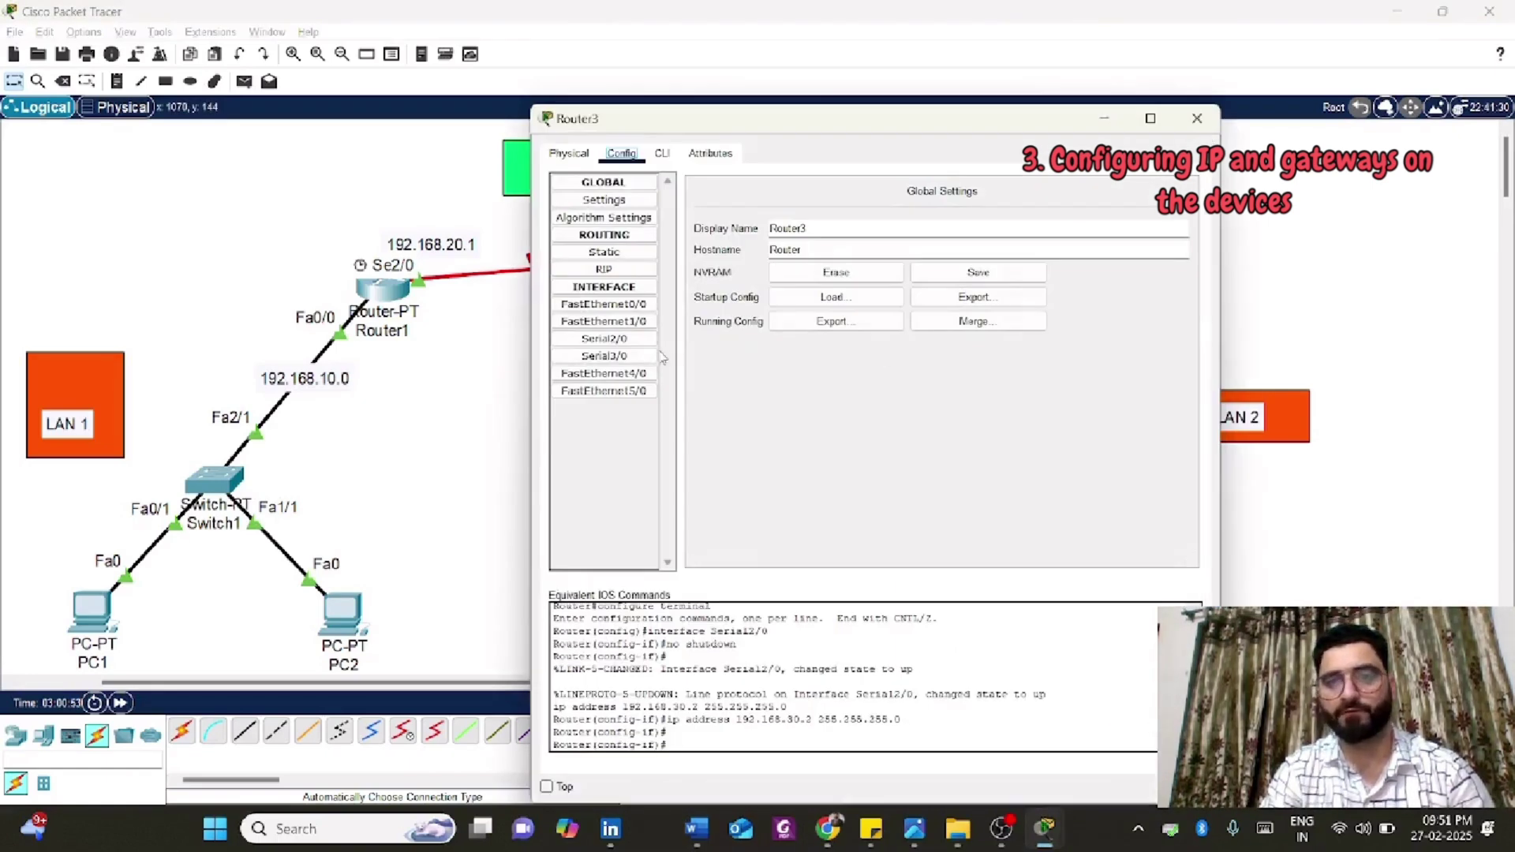
click(607, 305)
drag(868, 122, 628, 268)
click(934, 353)
click(783, 445)
text(192.168.)
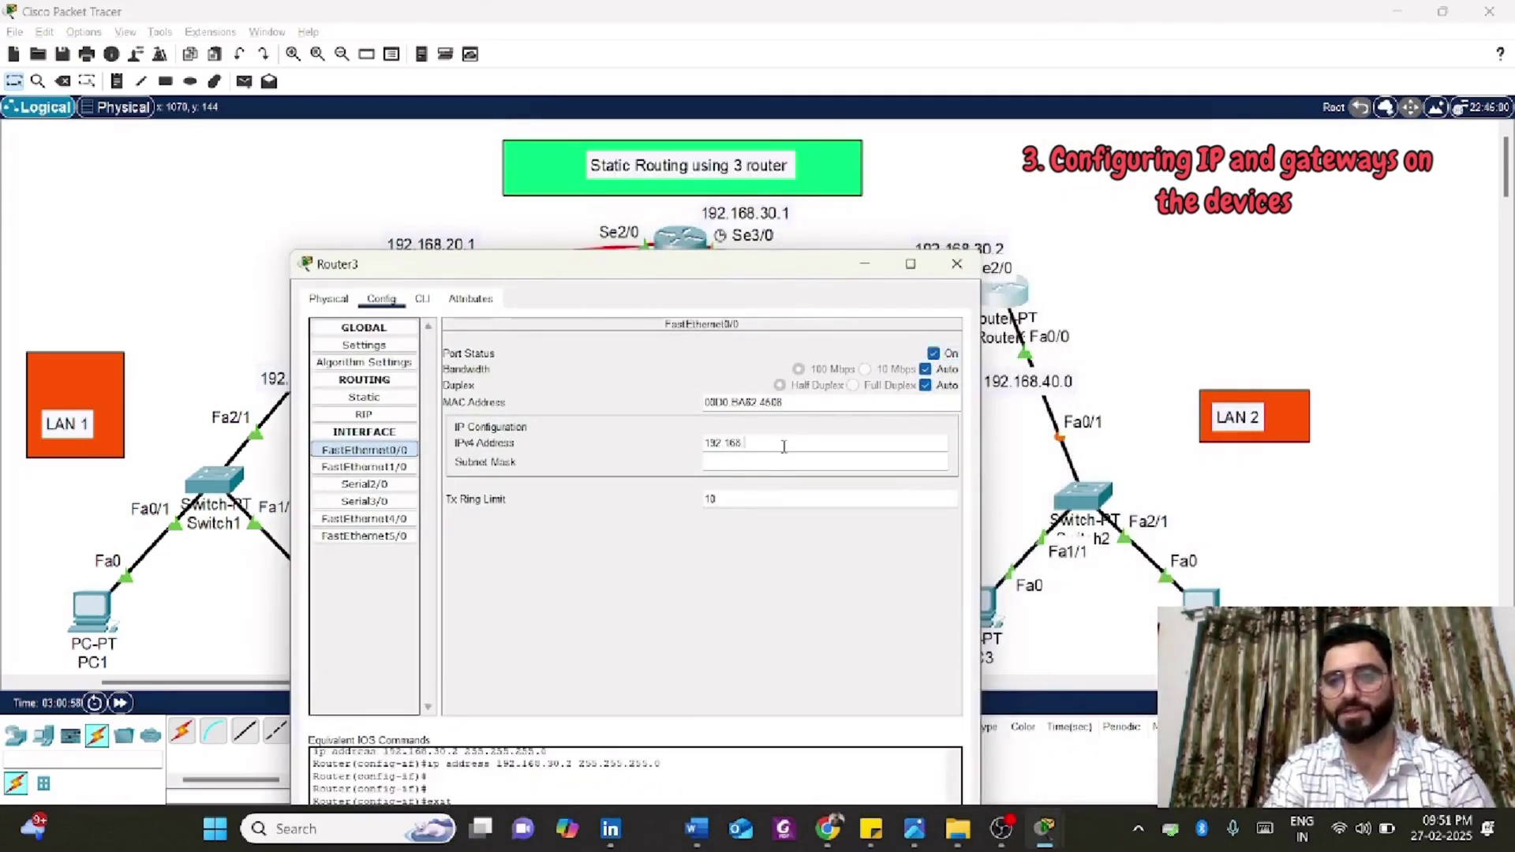
text(40.1)
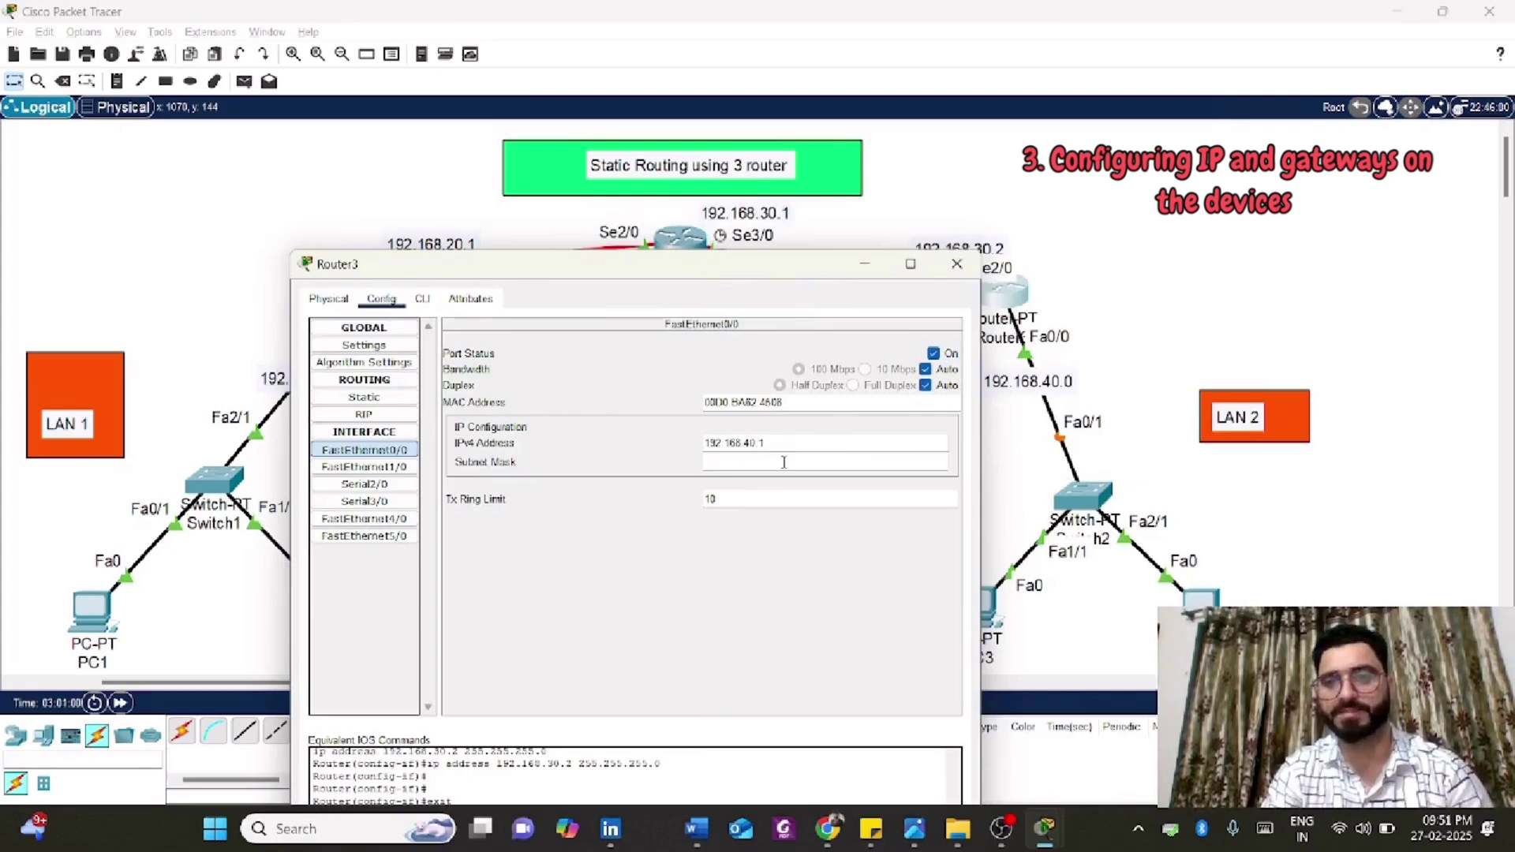
click(784, 462)
double_click(788, 442)
key(ctrl+c)
click(955, 266)
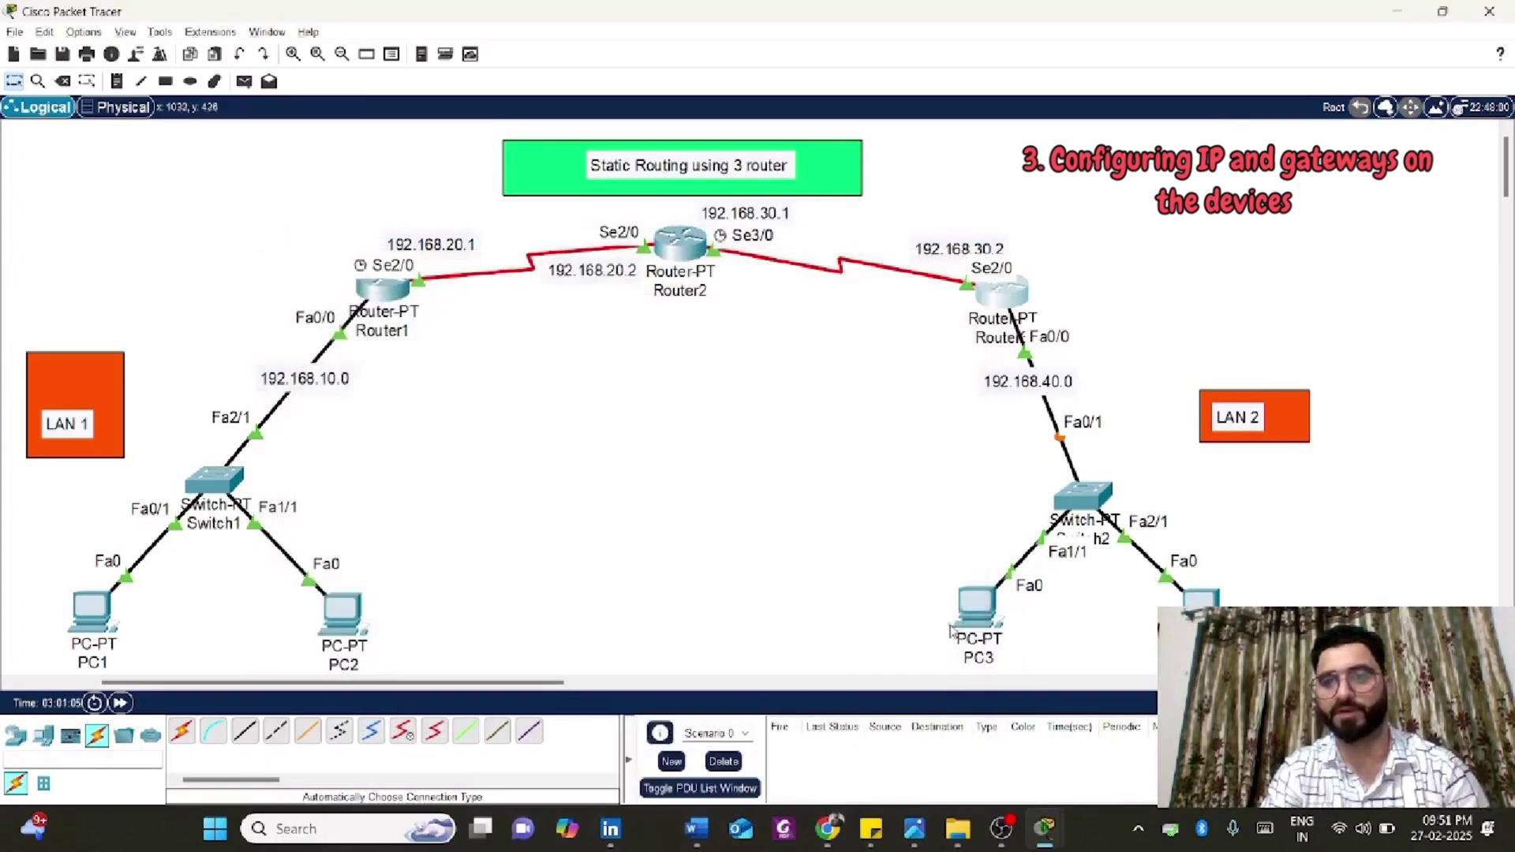
- Give PC3 the static IPv4 address 192.168.40.2, the default subnet mask and default gateway 192.168.40.1, then close its window
click(974, 619)
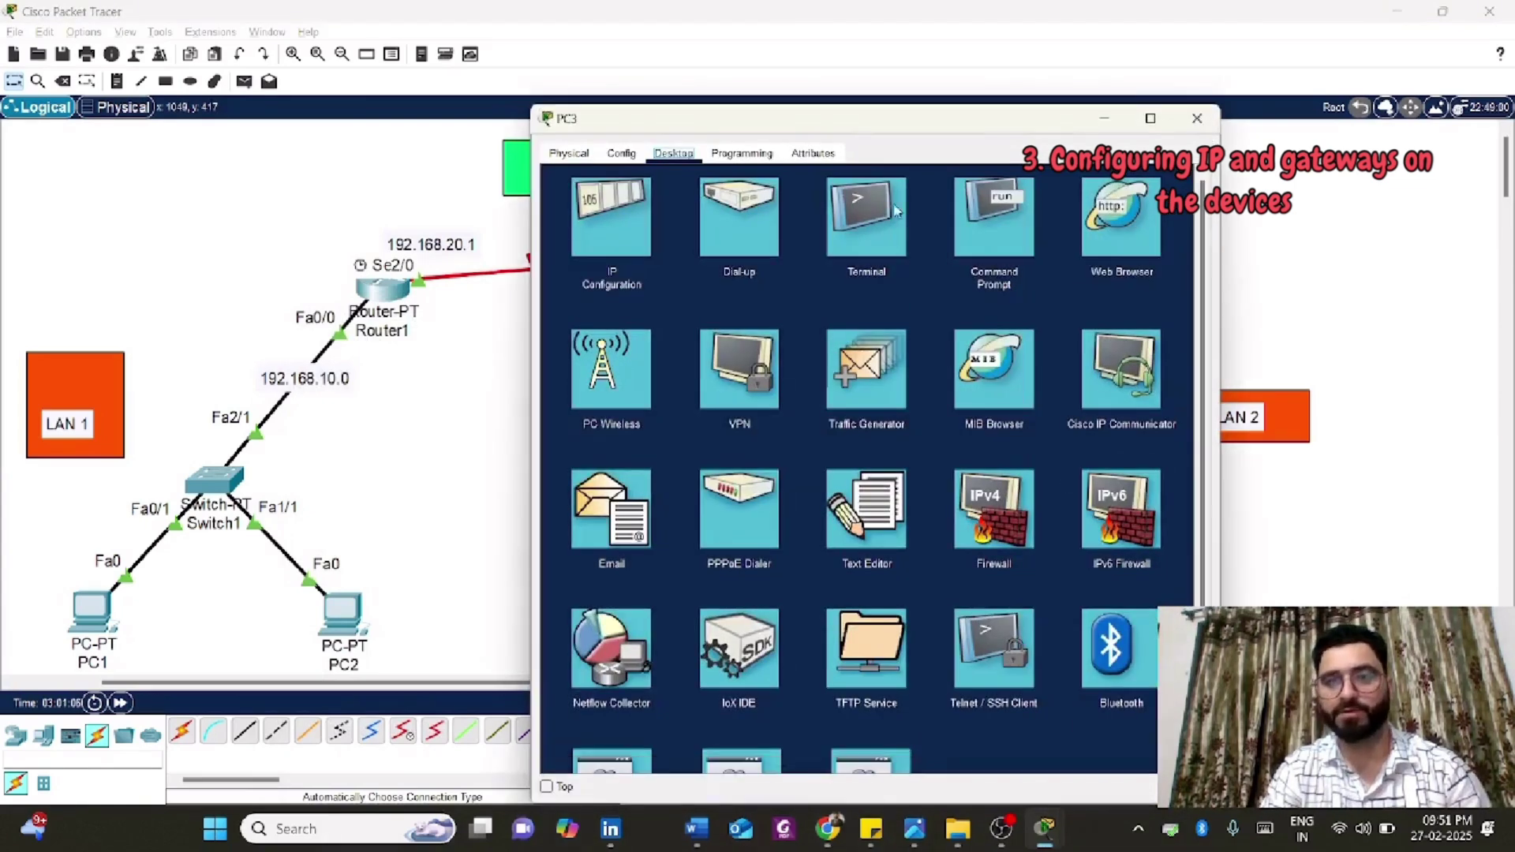
click(616, 217)
click(787, 269)
key(ctrl+v)
text(2)
click(803, 295)
key(ctrl+v)
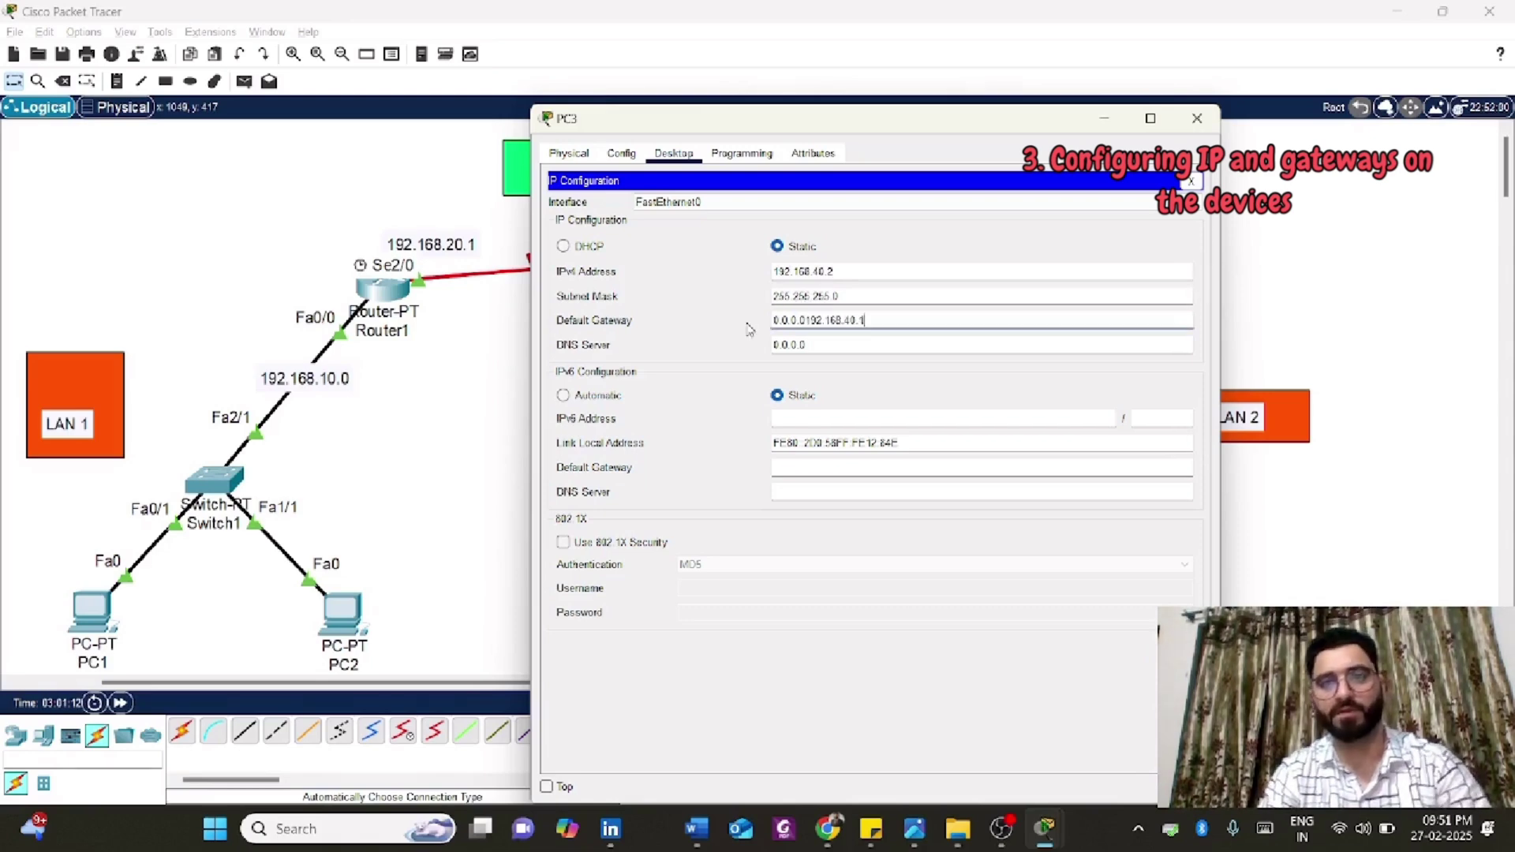
key(ctrl+a)
key(ctrl+v)
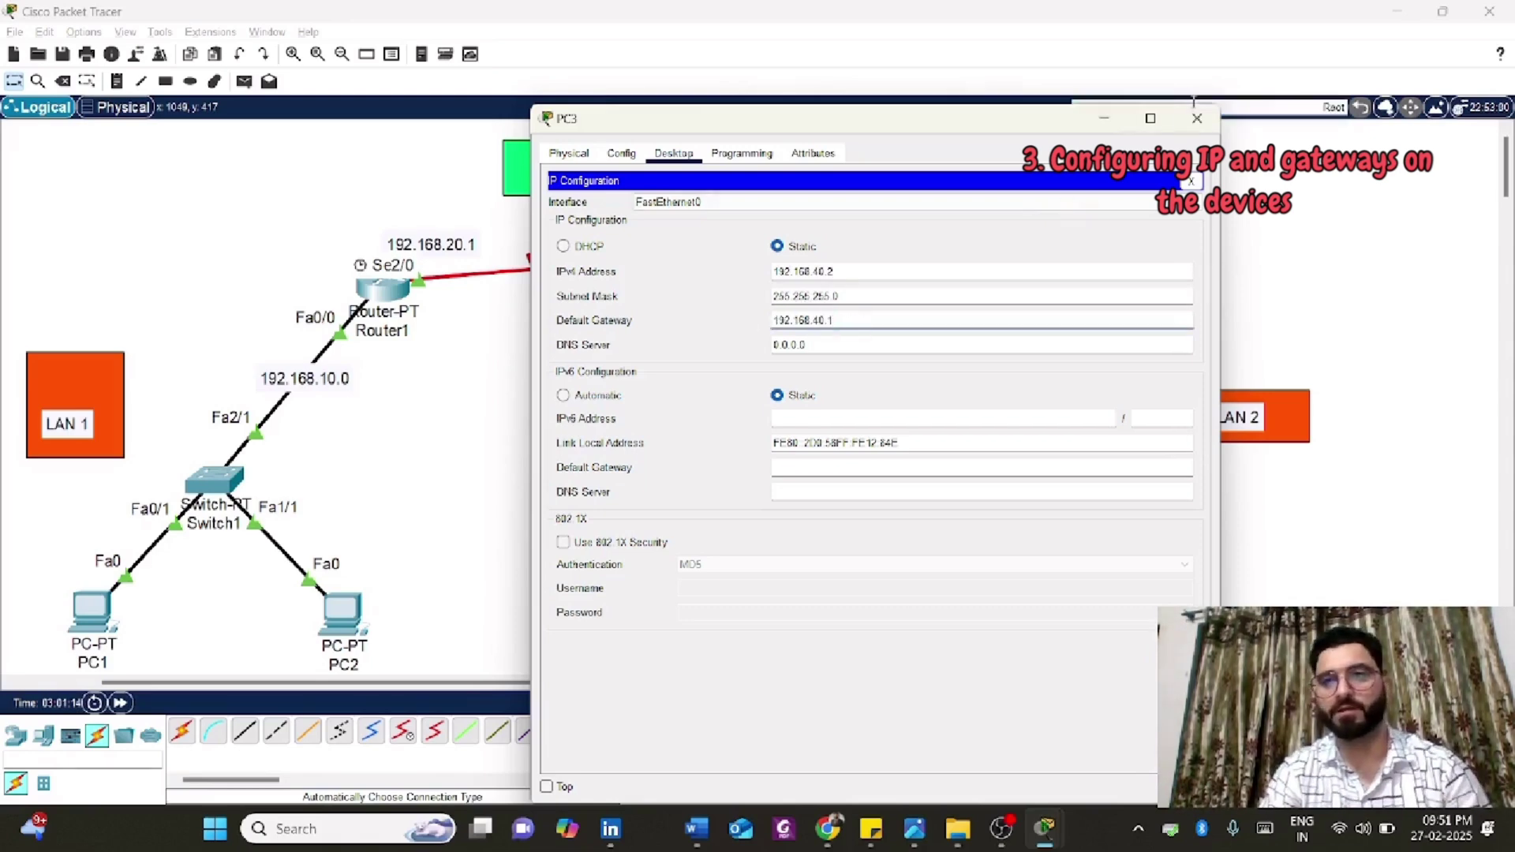
click(1198, 118)
- Give PC4 the static IPv4 address 192.168.40.3, subnet mask 255.255.255.0 and default gateway 192.168.40.1
click(1201, 603)
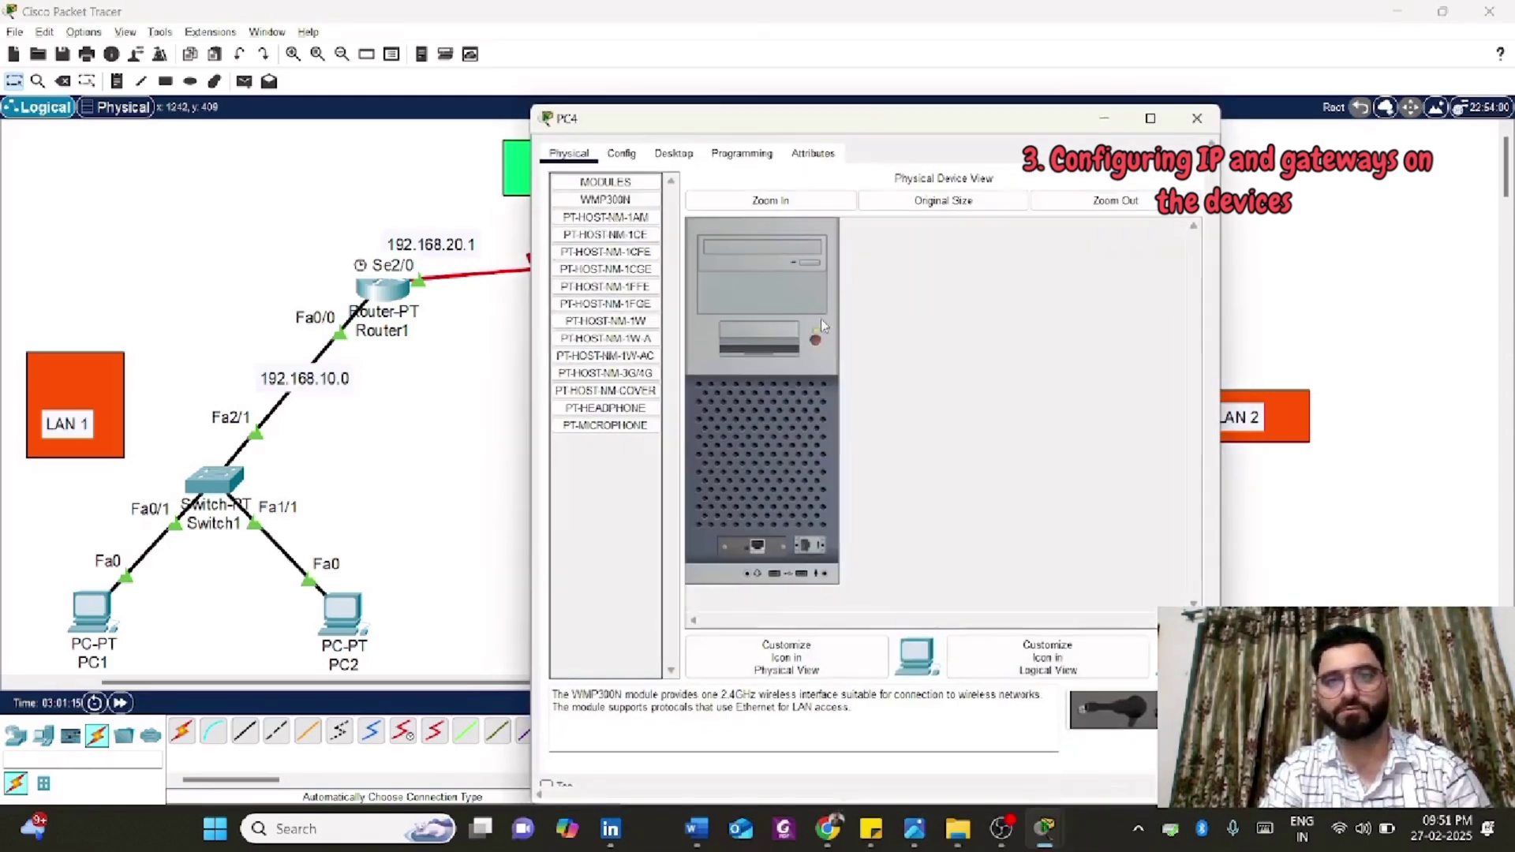
click(655, 152)
click(627, 220)
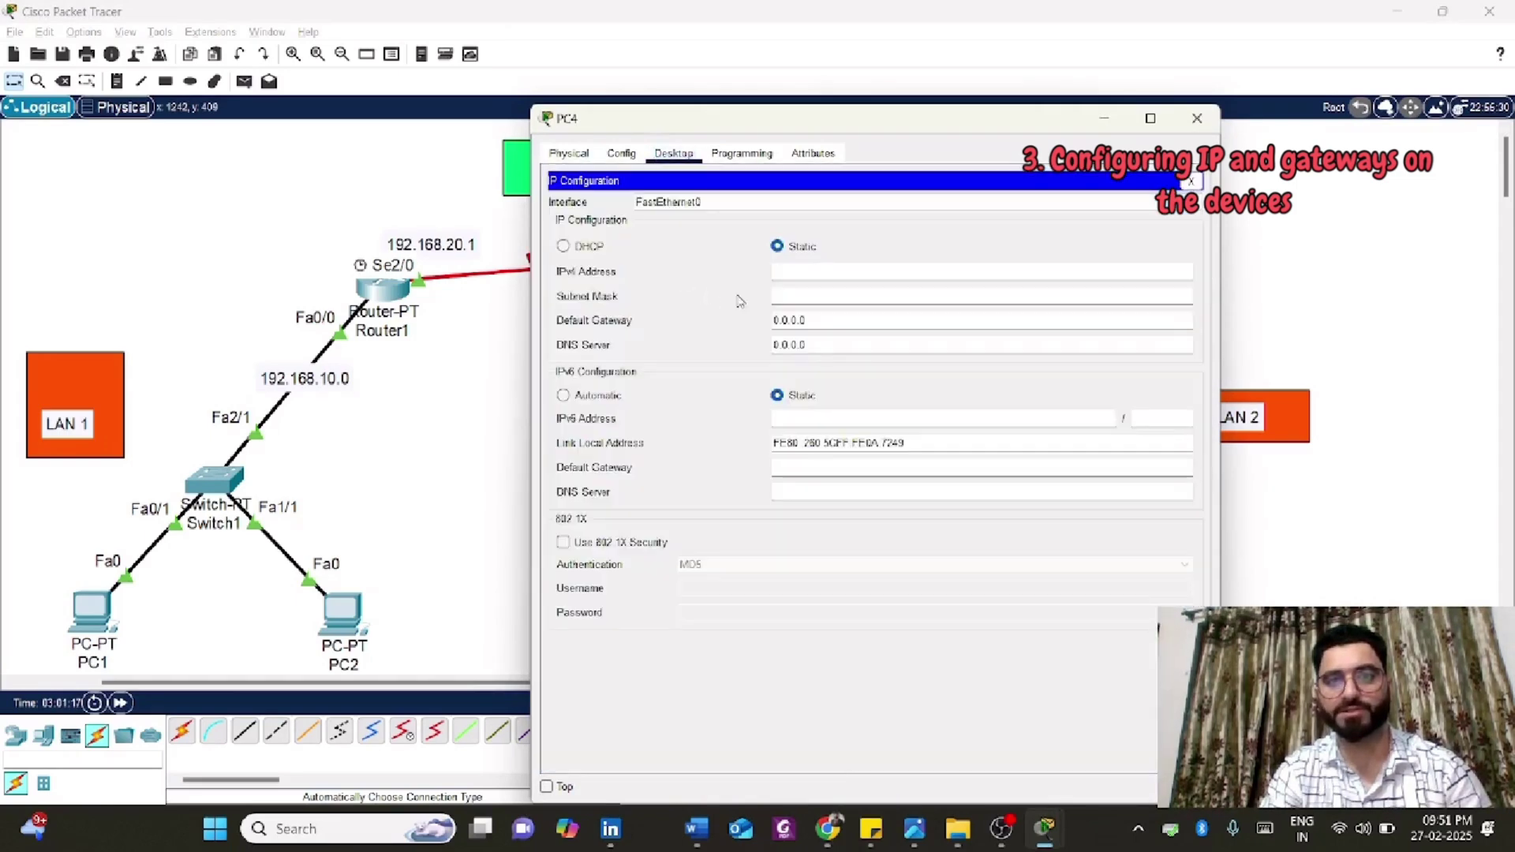
click(808, 277)
text(192.168.10)
key(Tab)
key(Tab)
text(192.168.40.1)
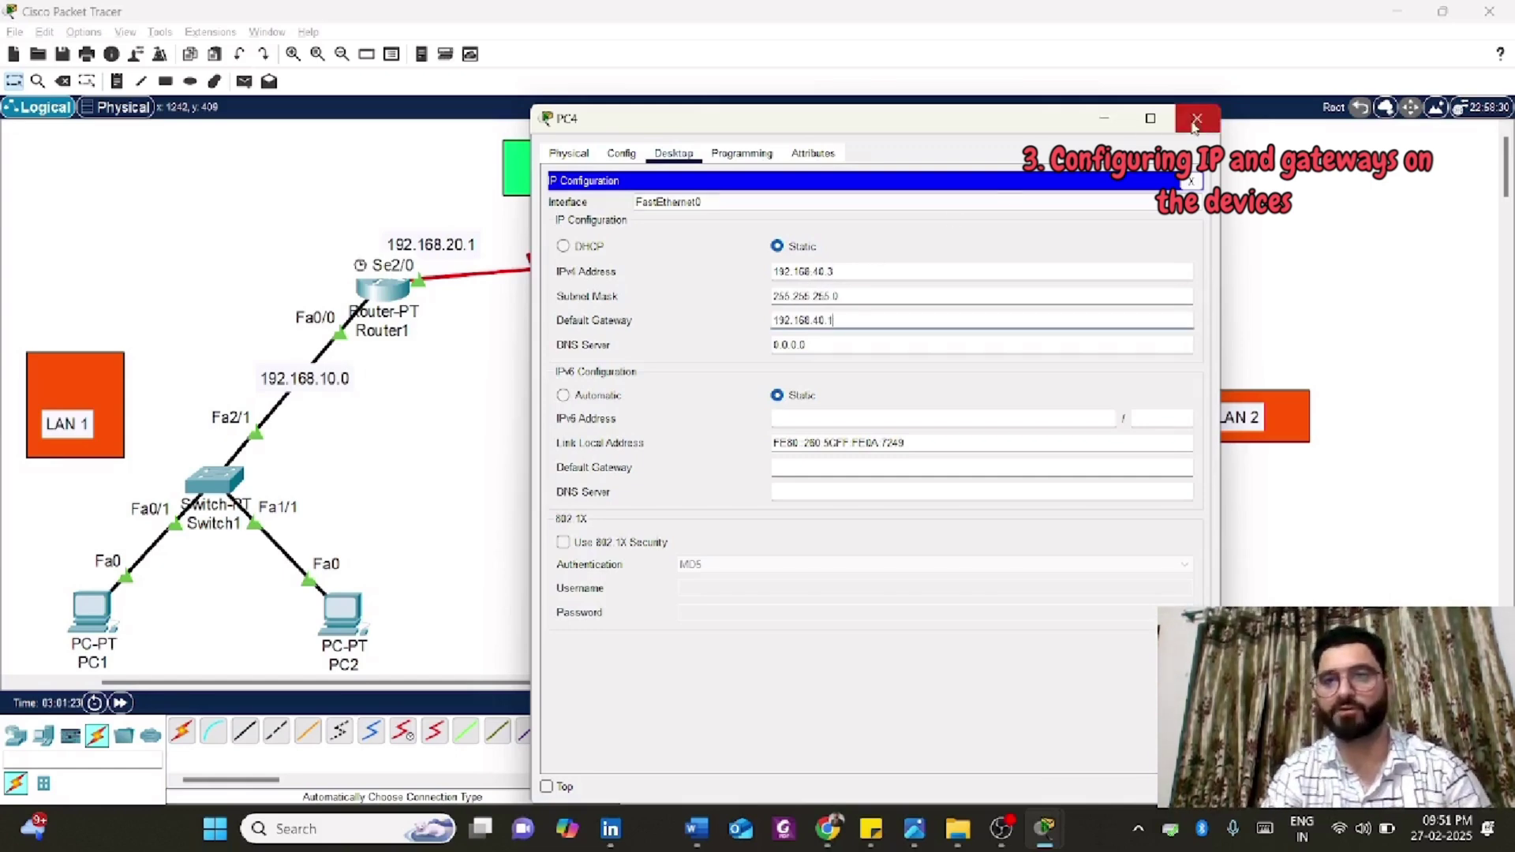
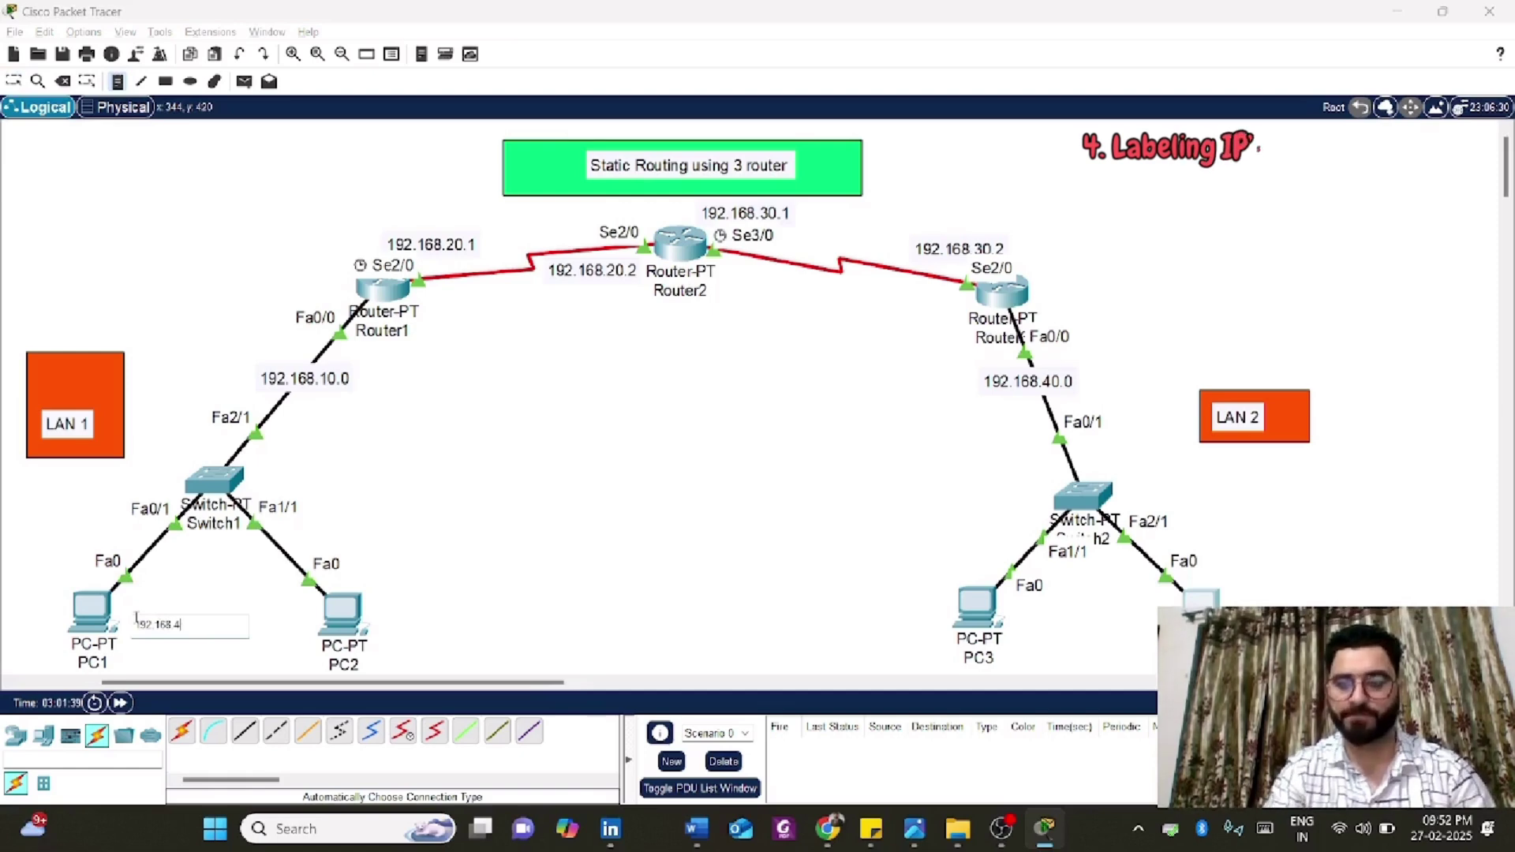
- Place the address labels 192.168.10.2 beside PC1 and 192.168.10.3 beside PC2
text(0.2)
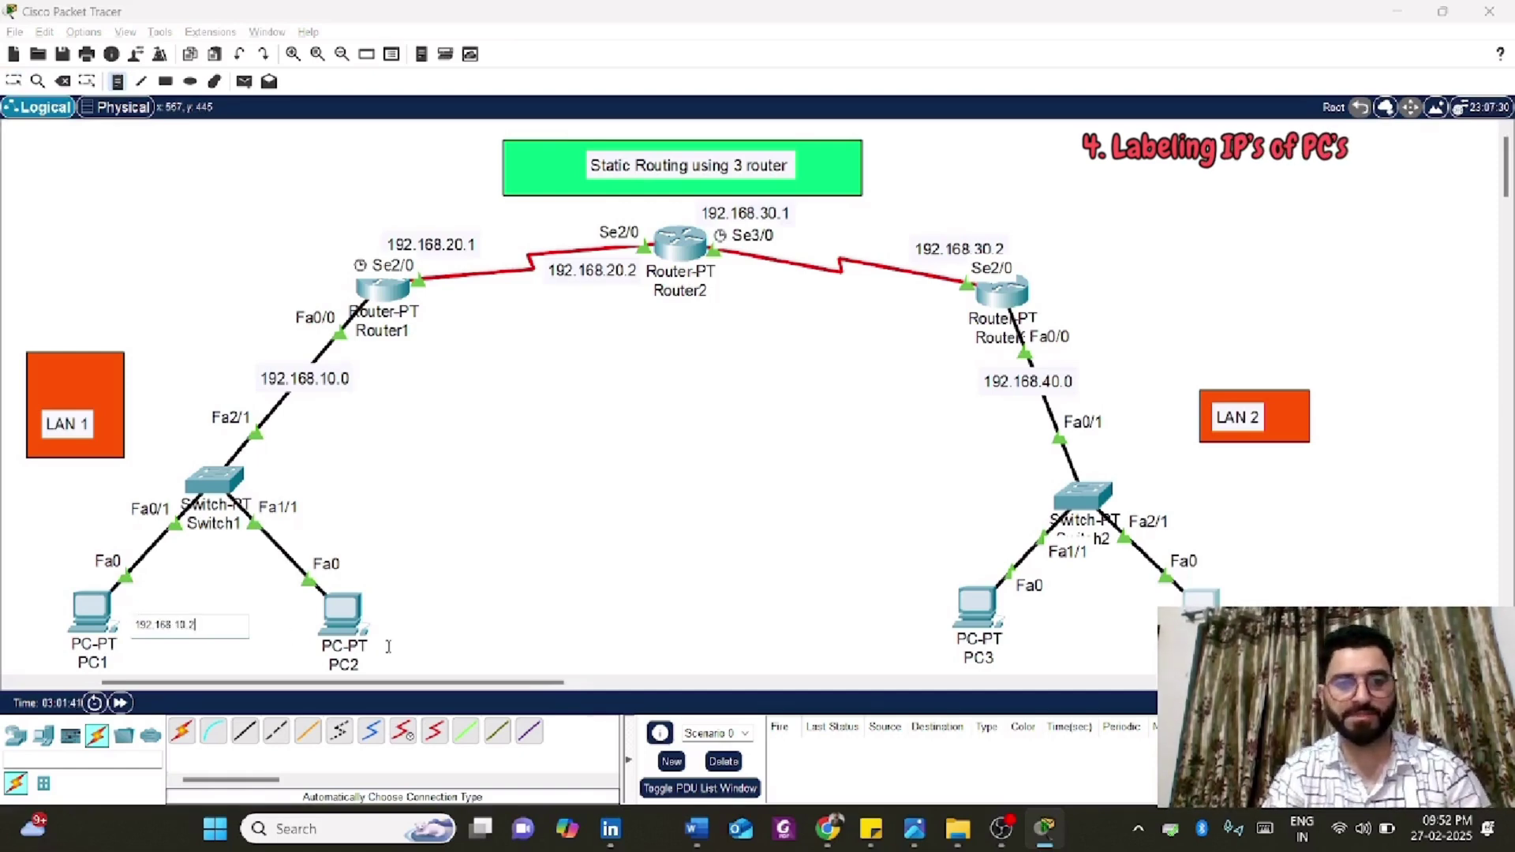
click(378, 617)
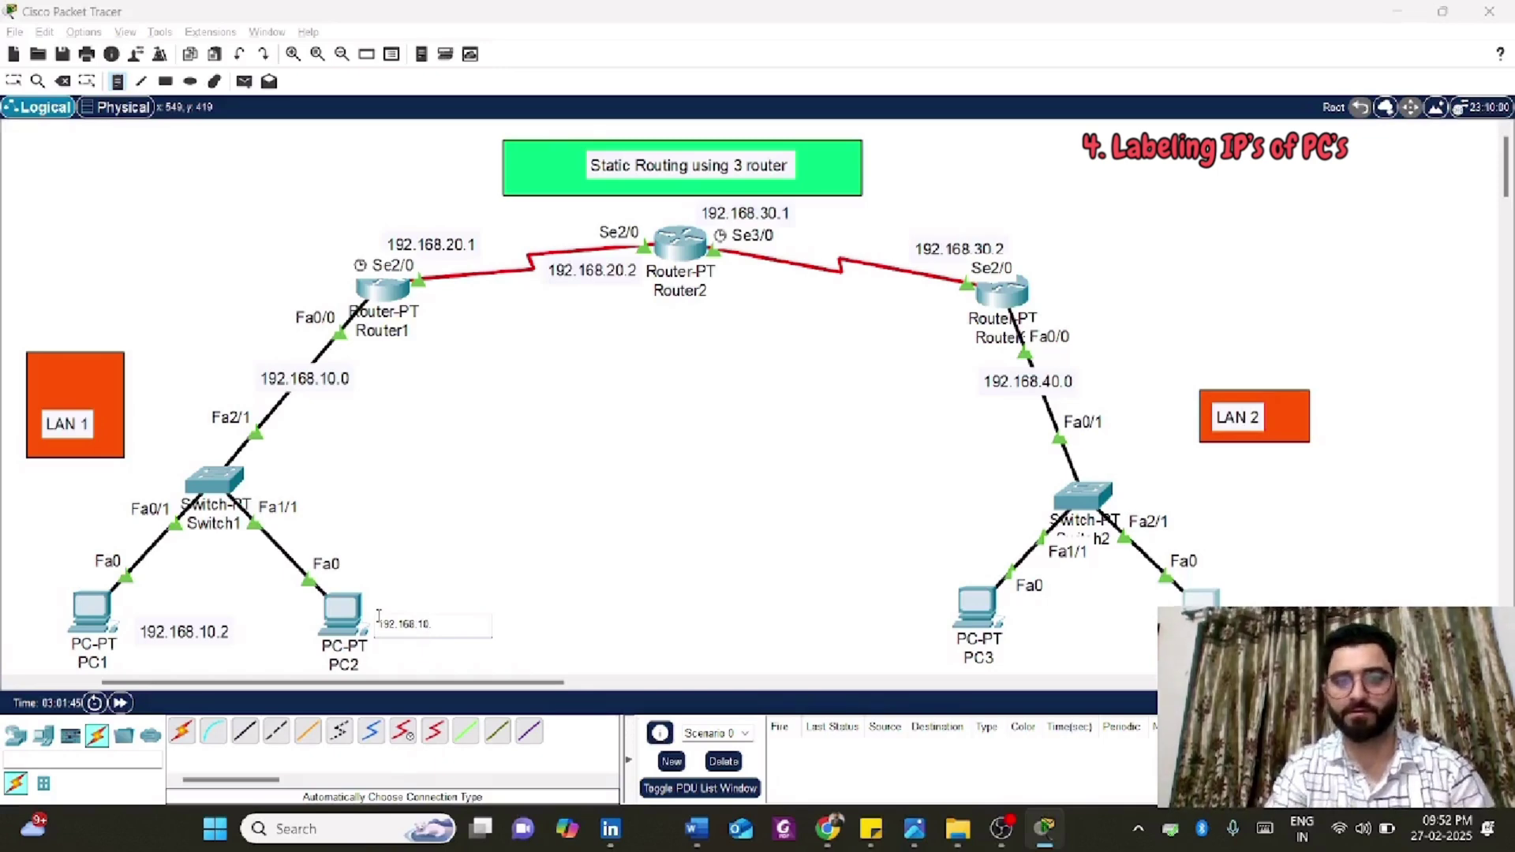
text(192.168.10.3)
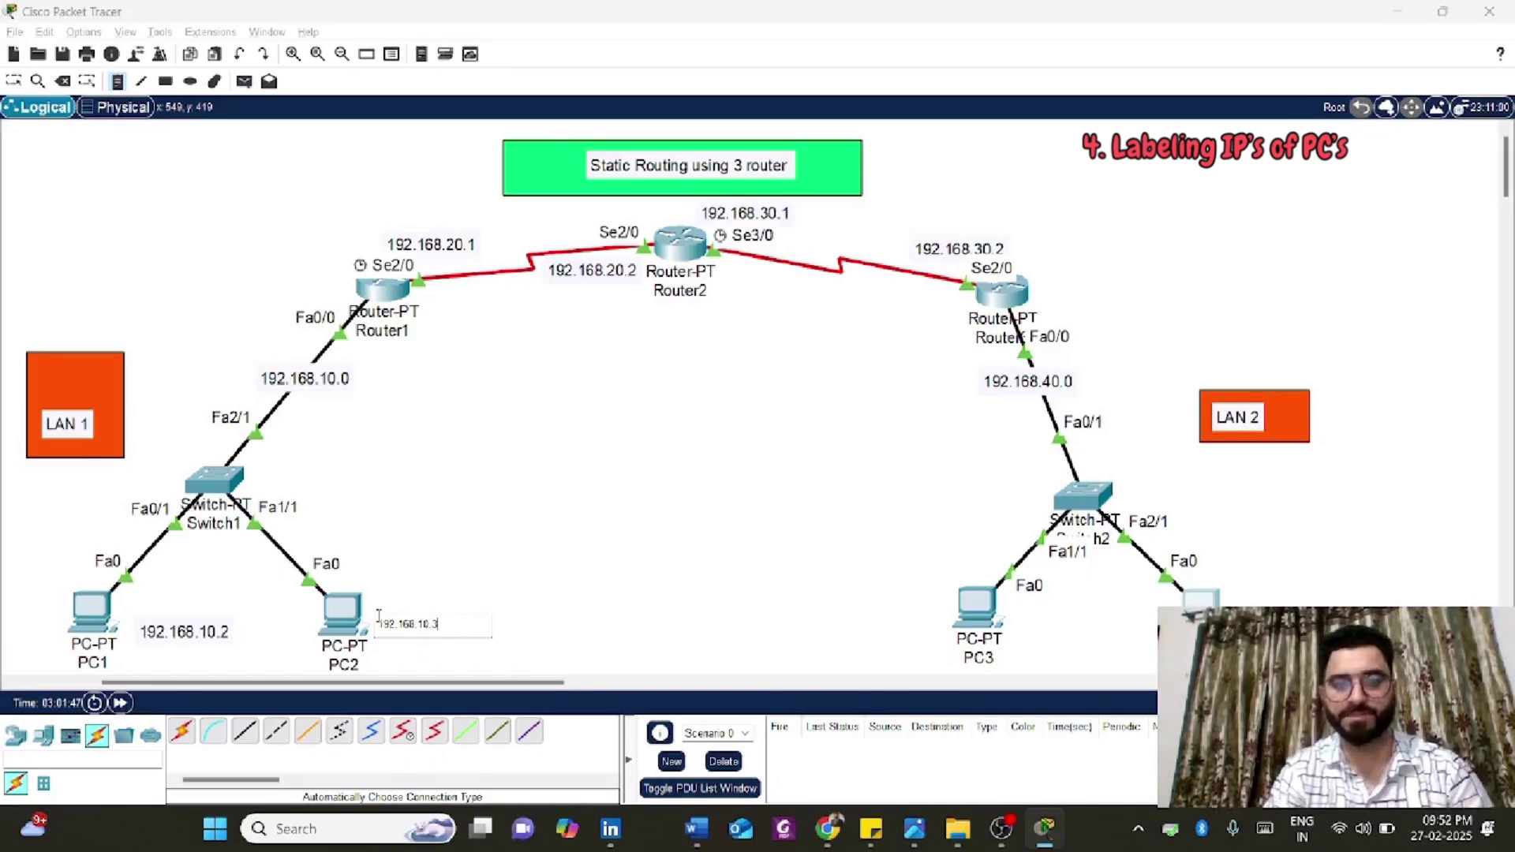
- Place the address label 192.168.40.2 beside PC3 and leave the note tool
click(1014, 618)
text(19)
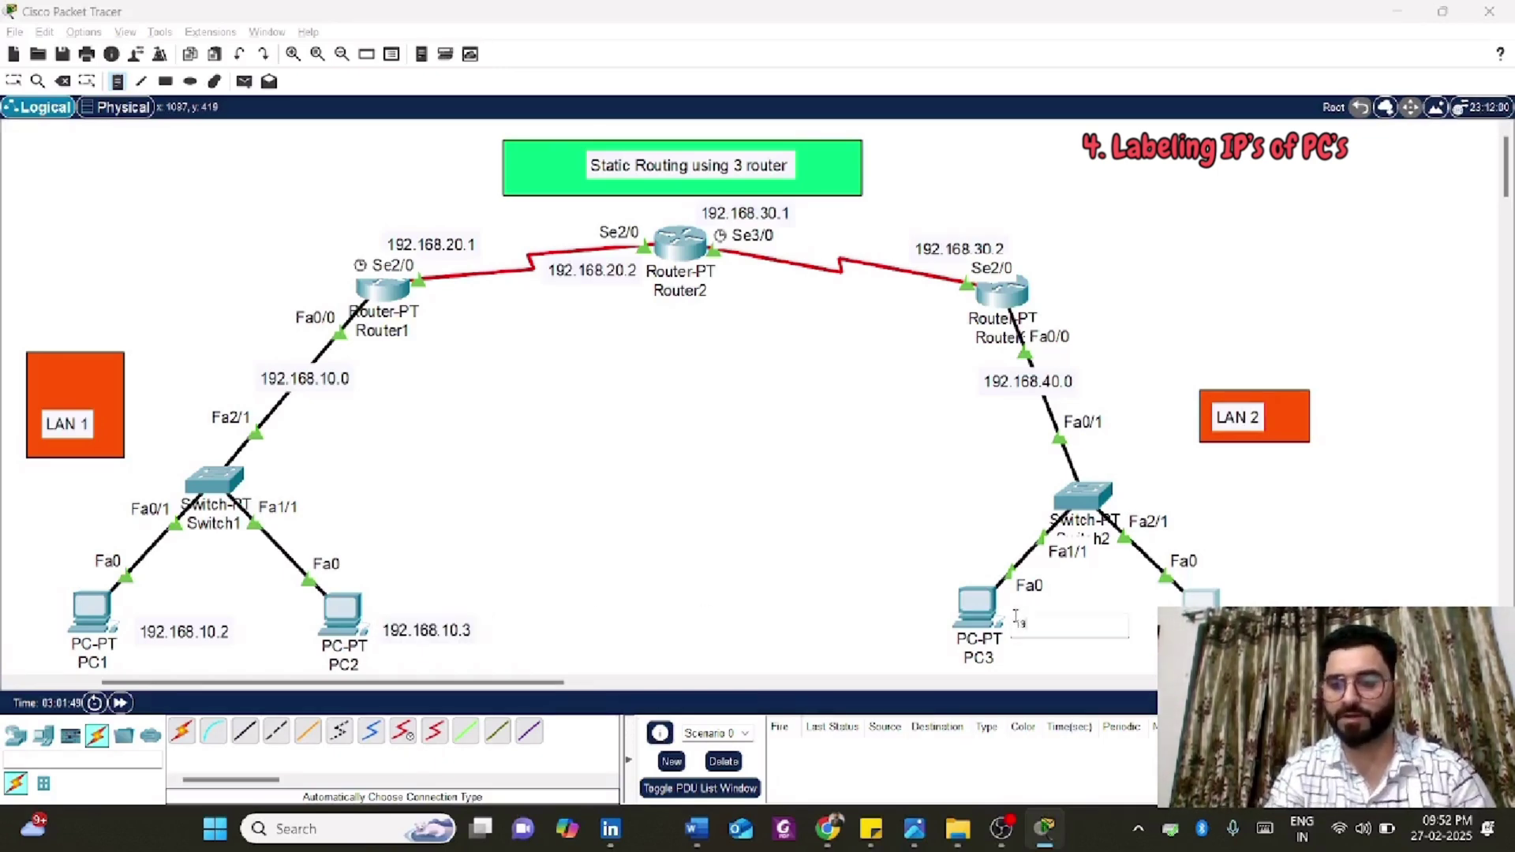
text(2.168.40.2)
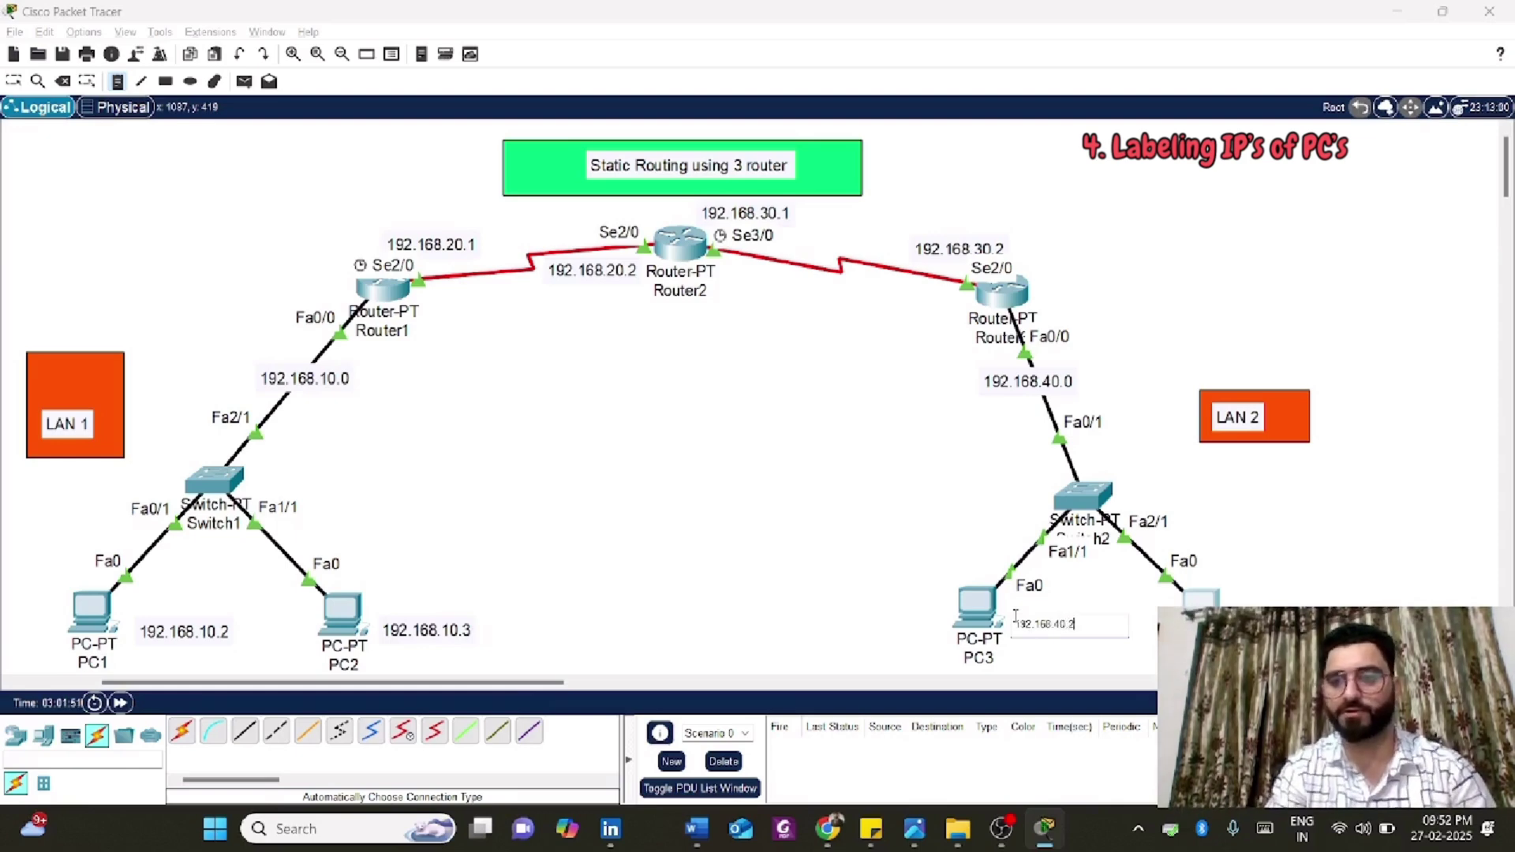
click(1049, 600)
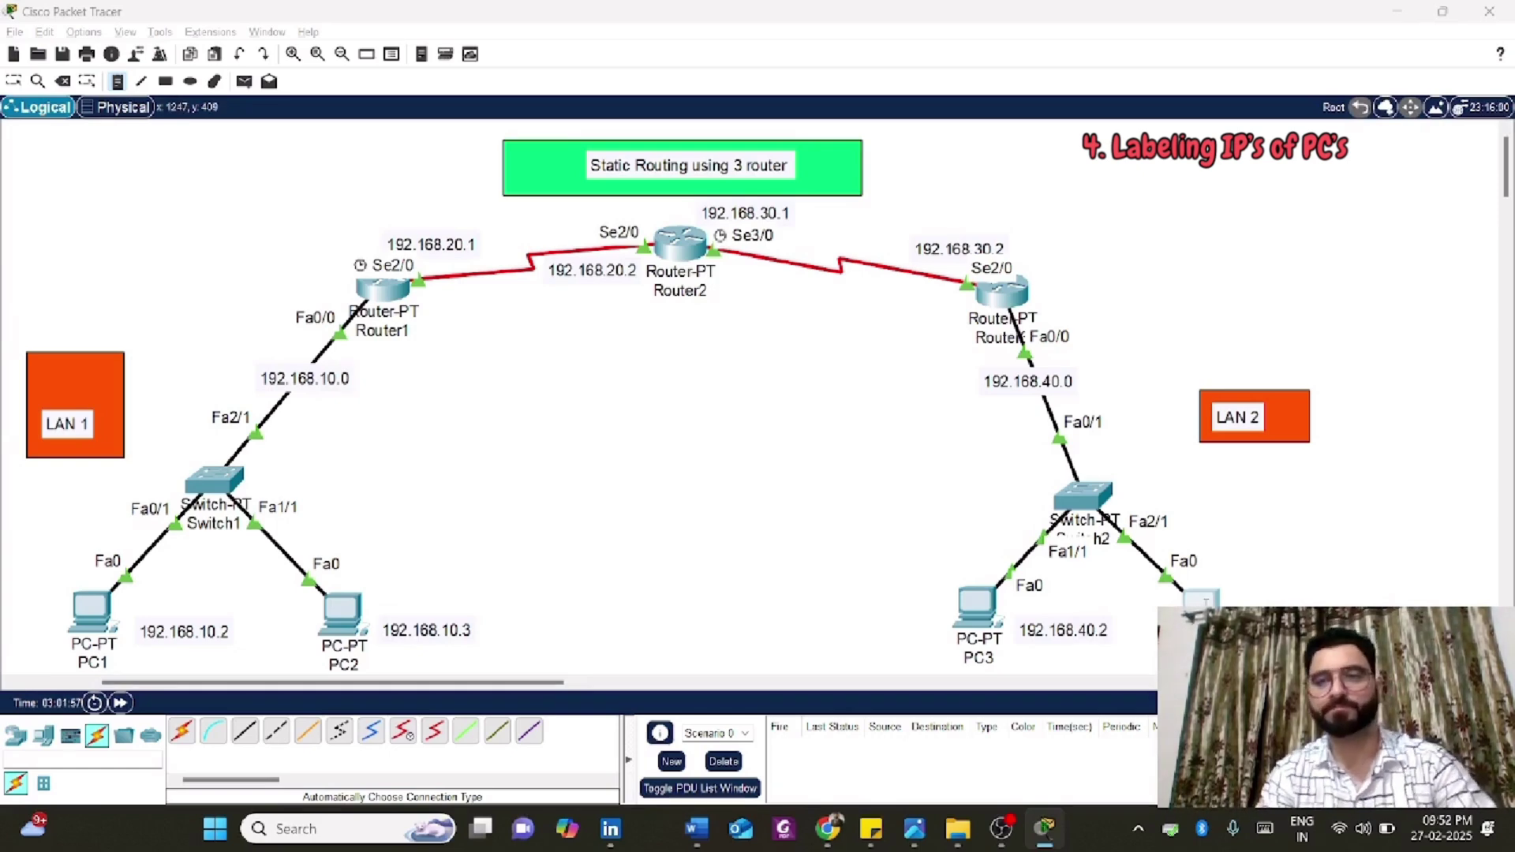
key(Escape)
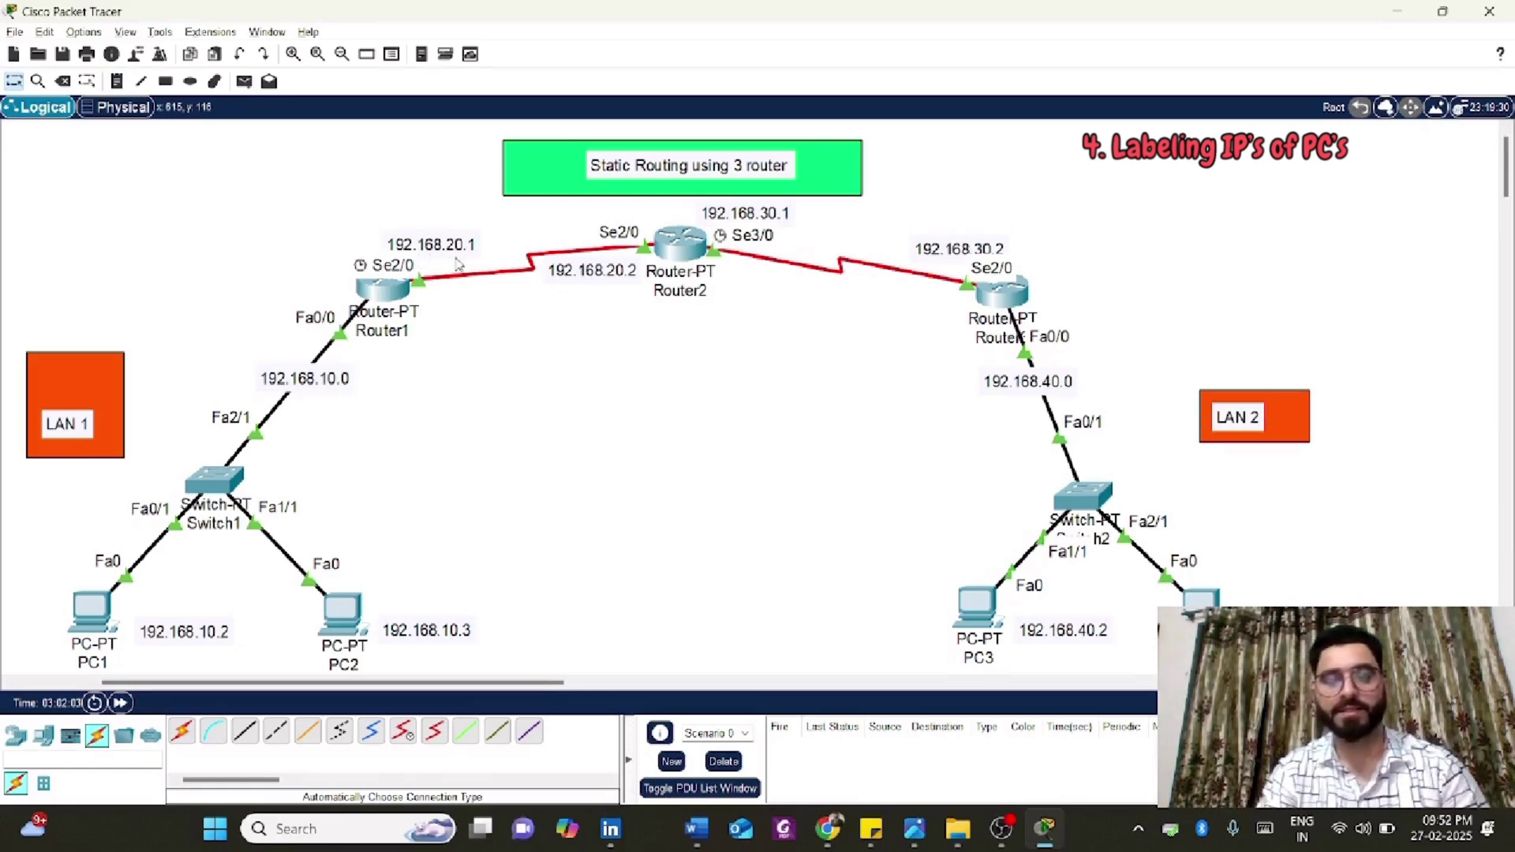
- Add a static route on Router1 to network 192.168.40.0, mask 255.255.255.0, with next hop 192.168.20.2
click(377, 298)
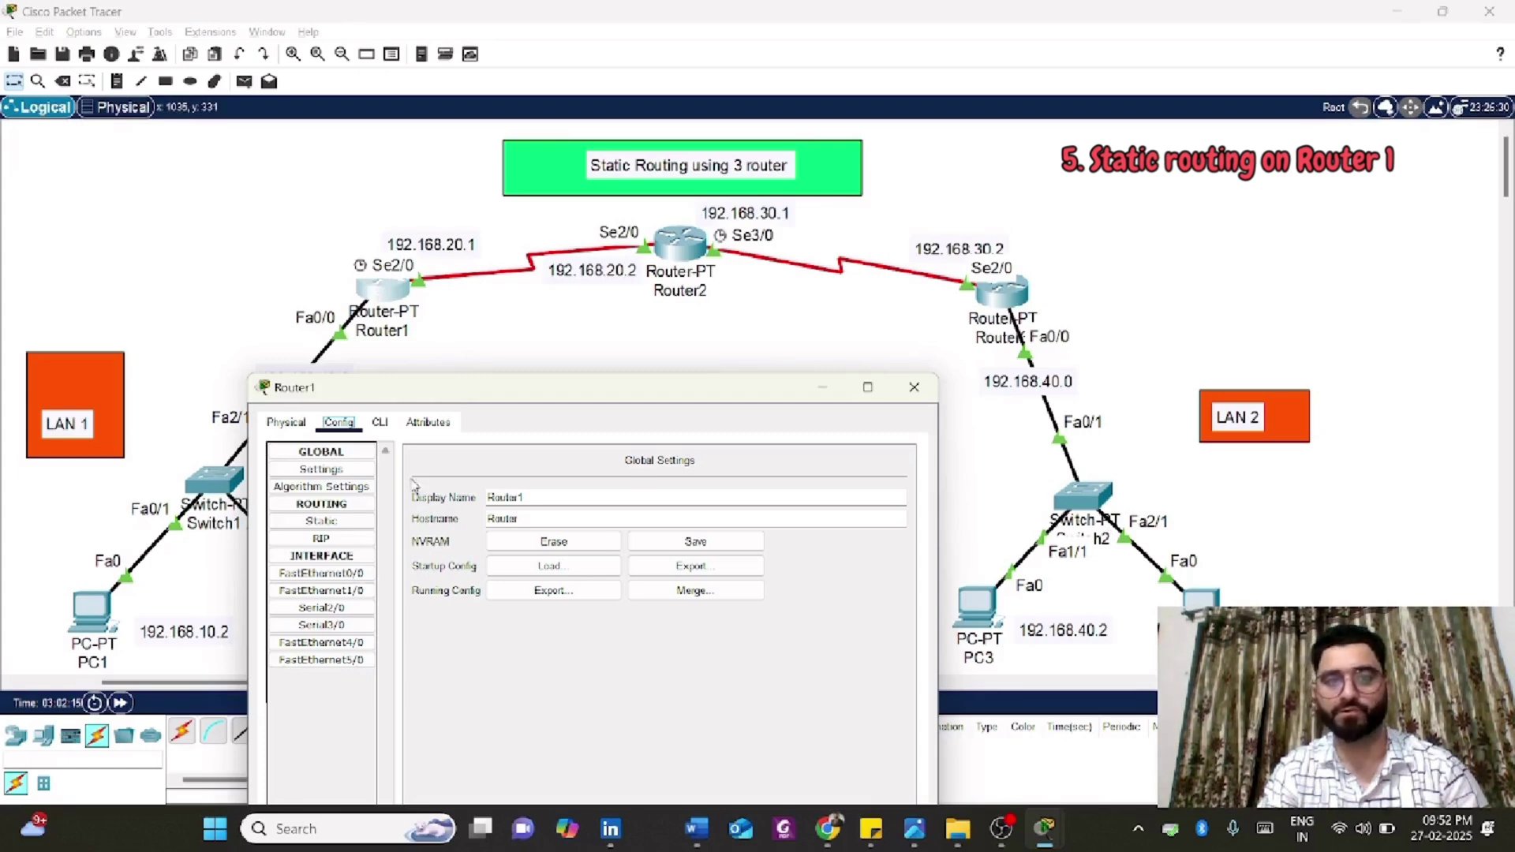
click(324, 520)
click(517, 477)
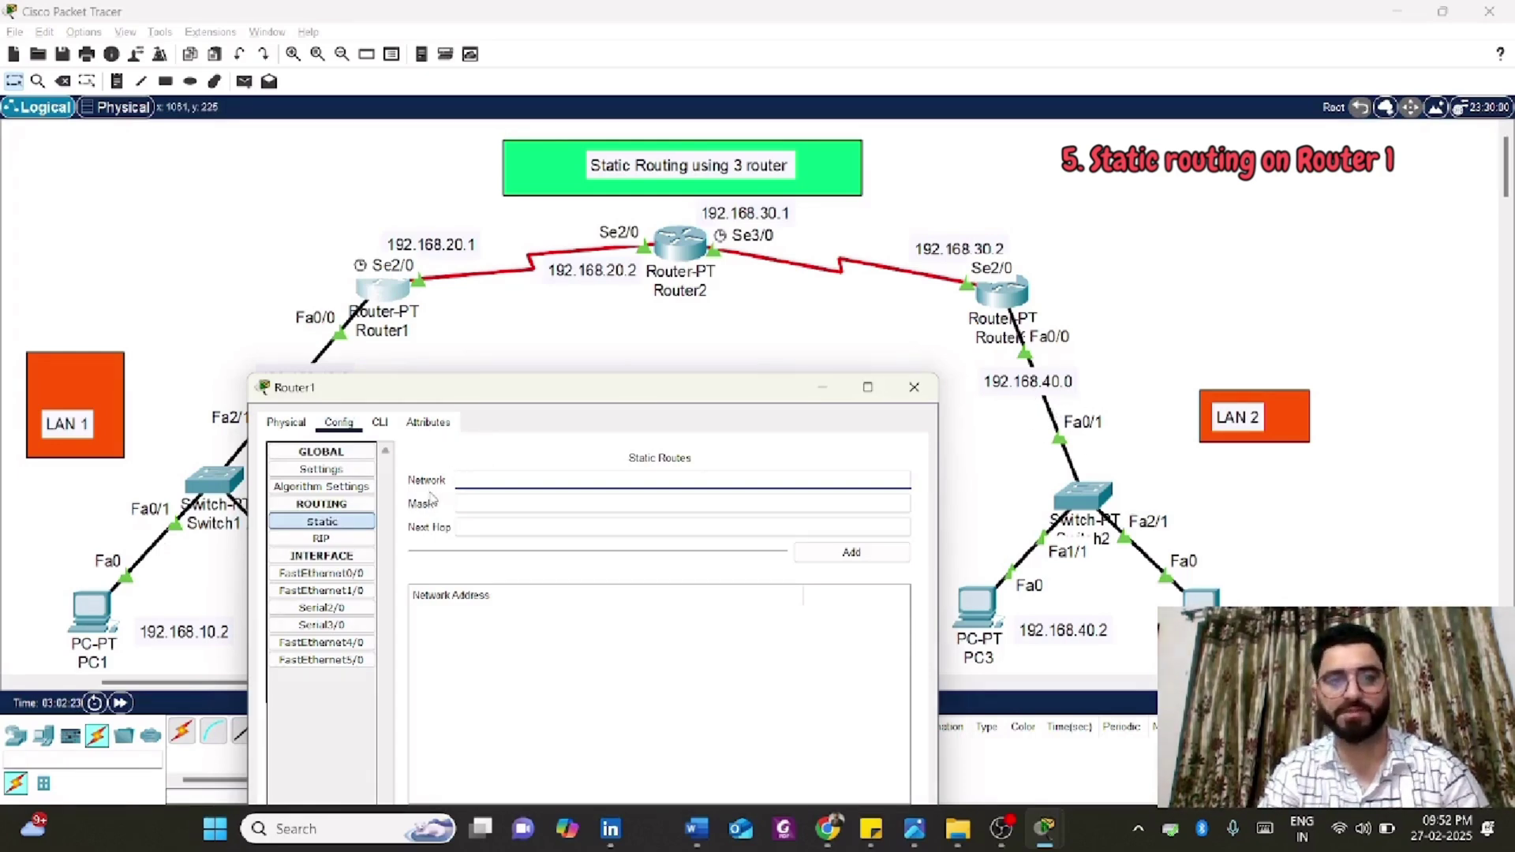
click(787, 455)
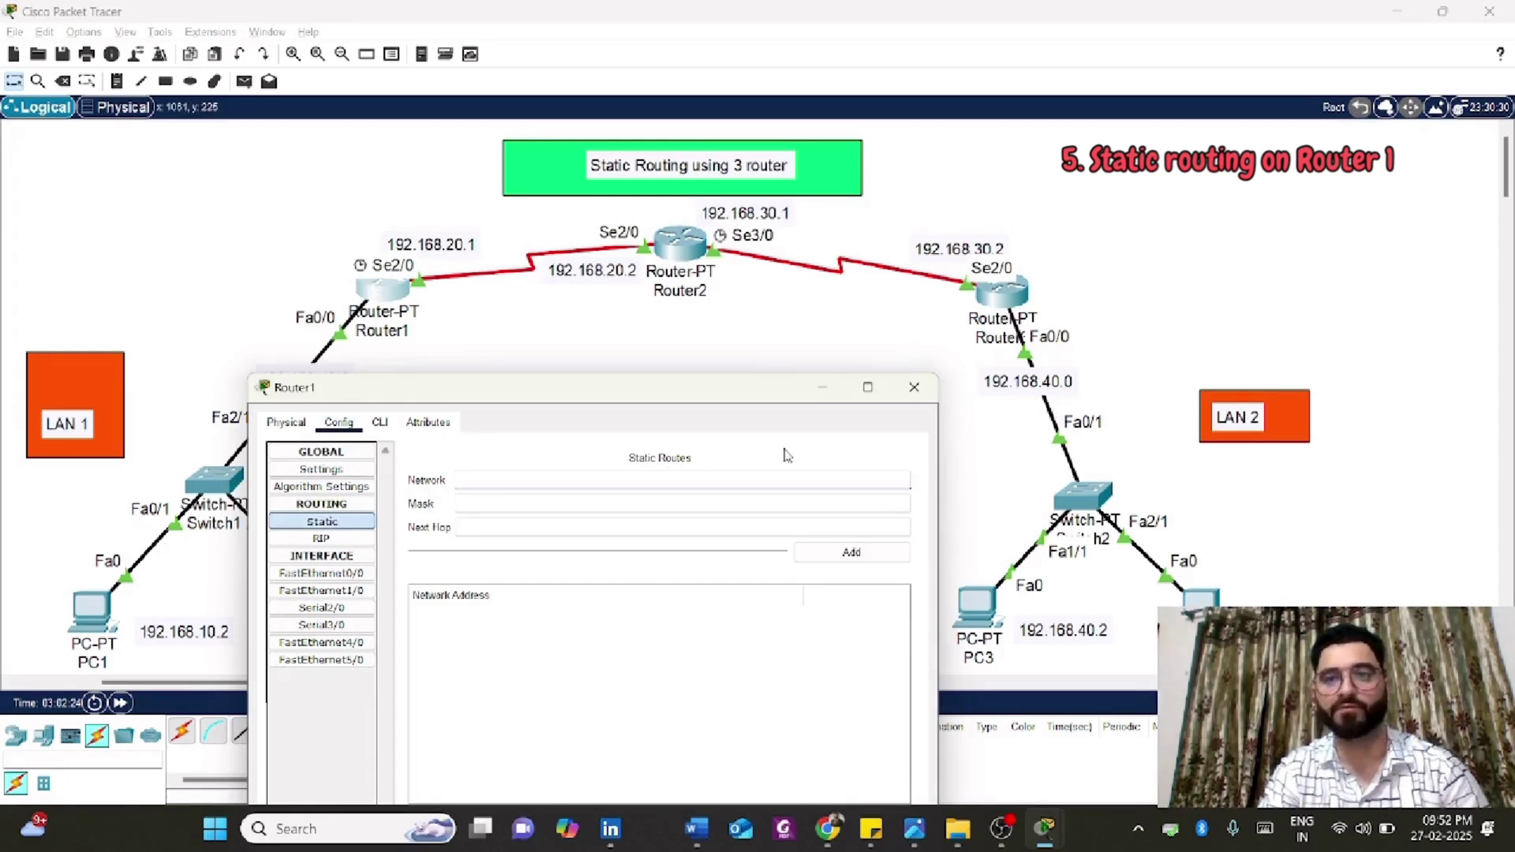
click(460, 483)
text(192.168.)
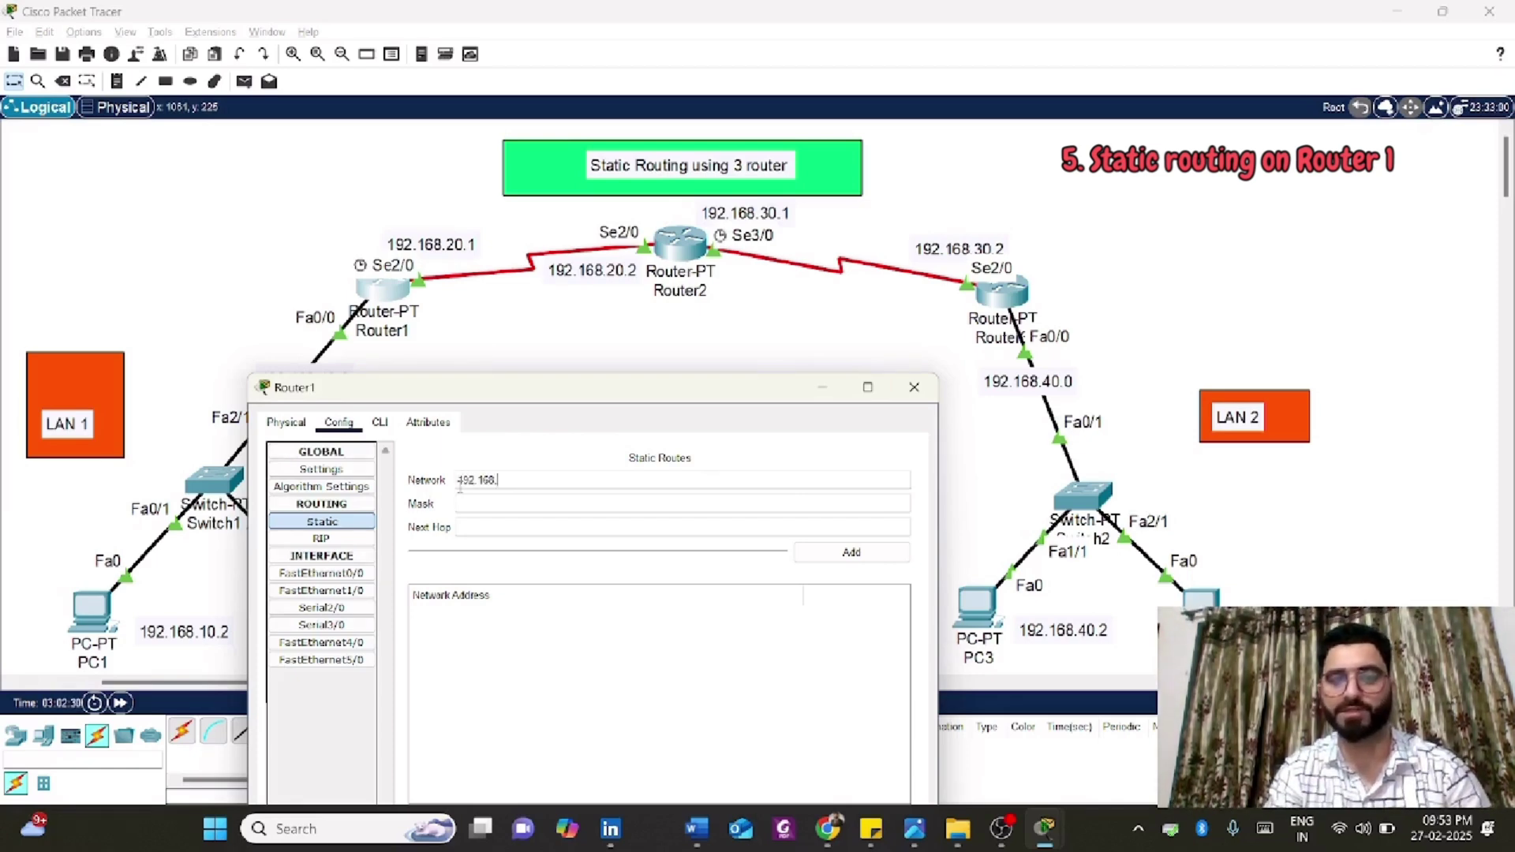
text(40.0)
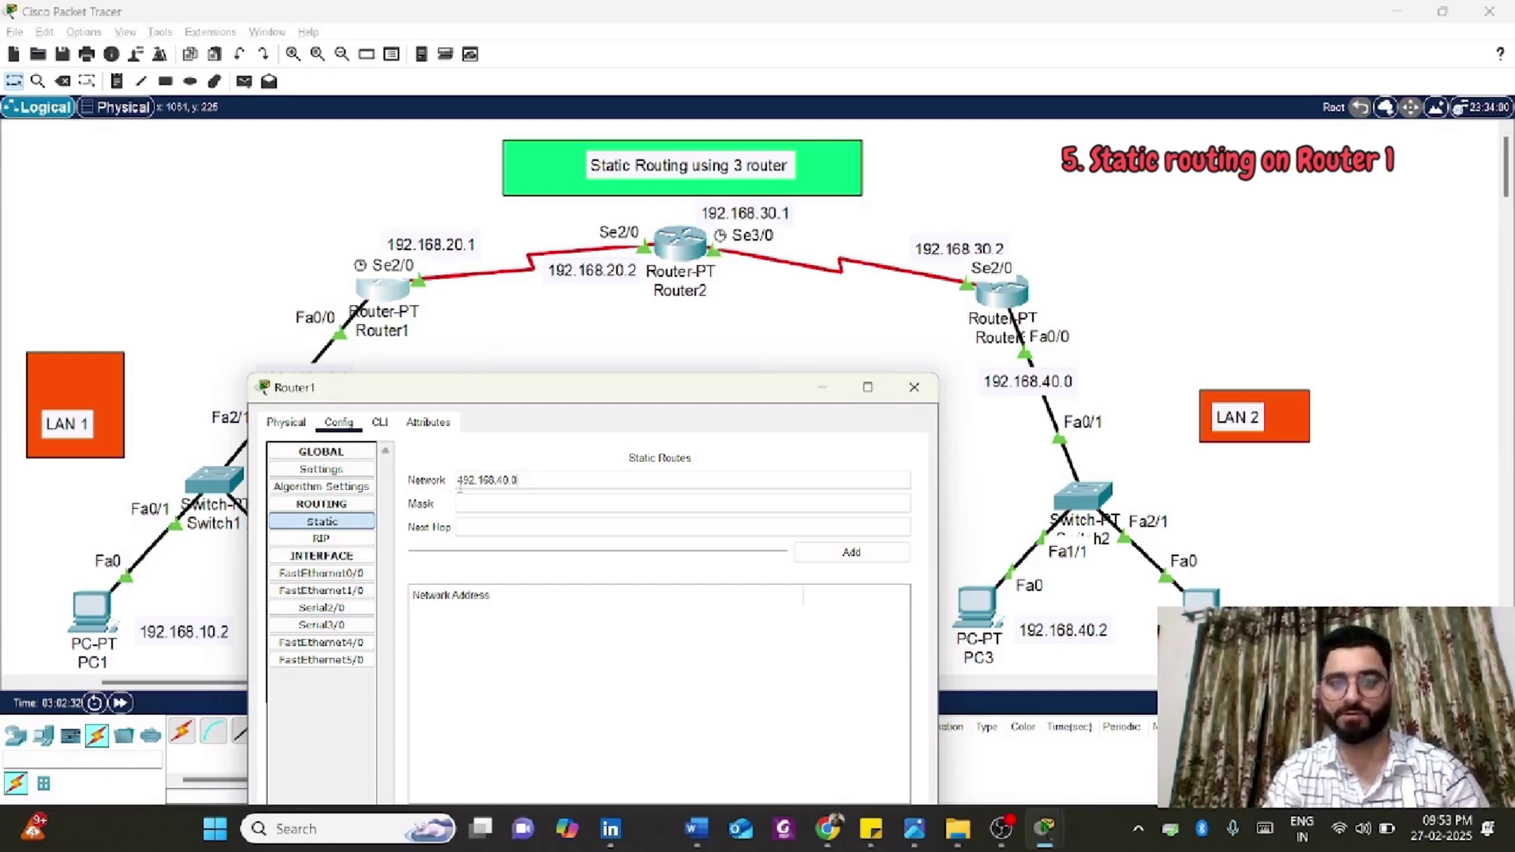
text(2)
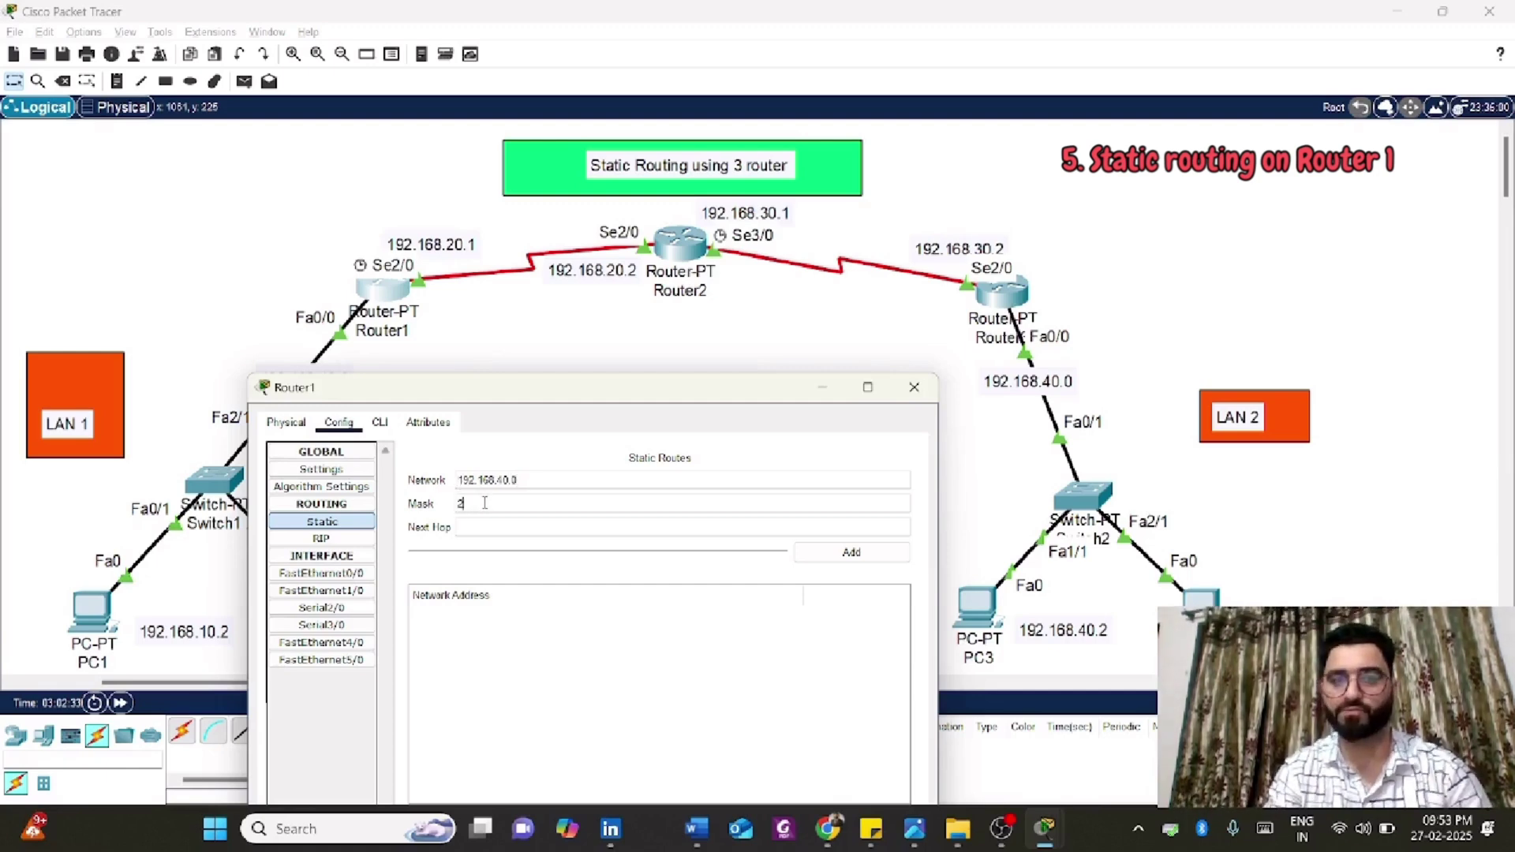
text(55.255.255.0)
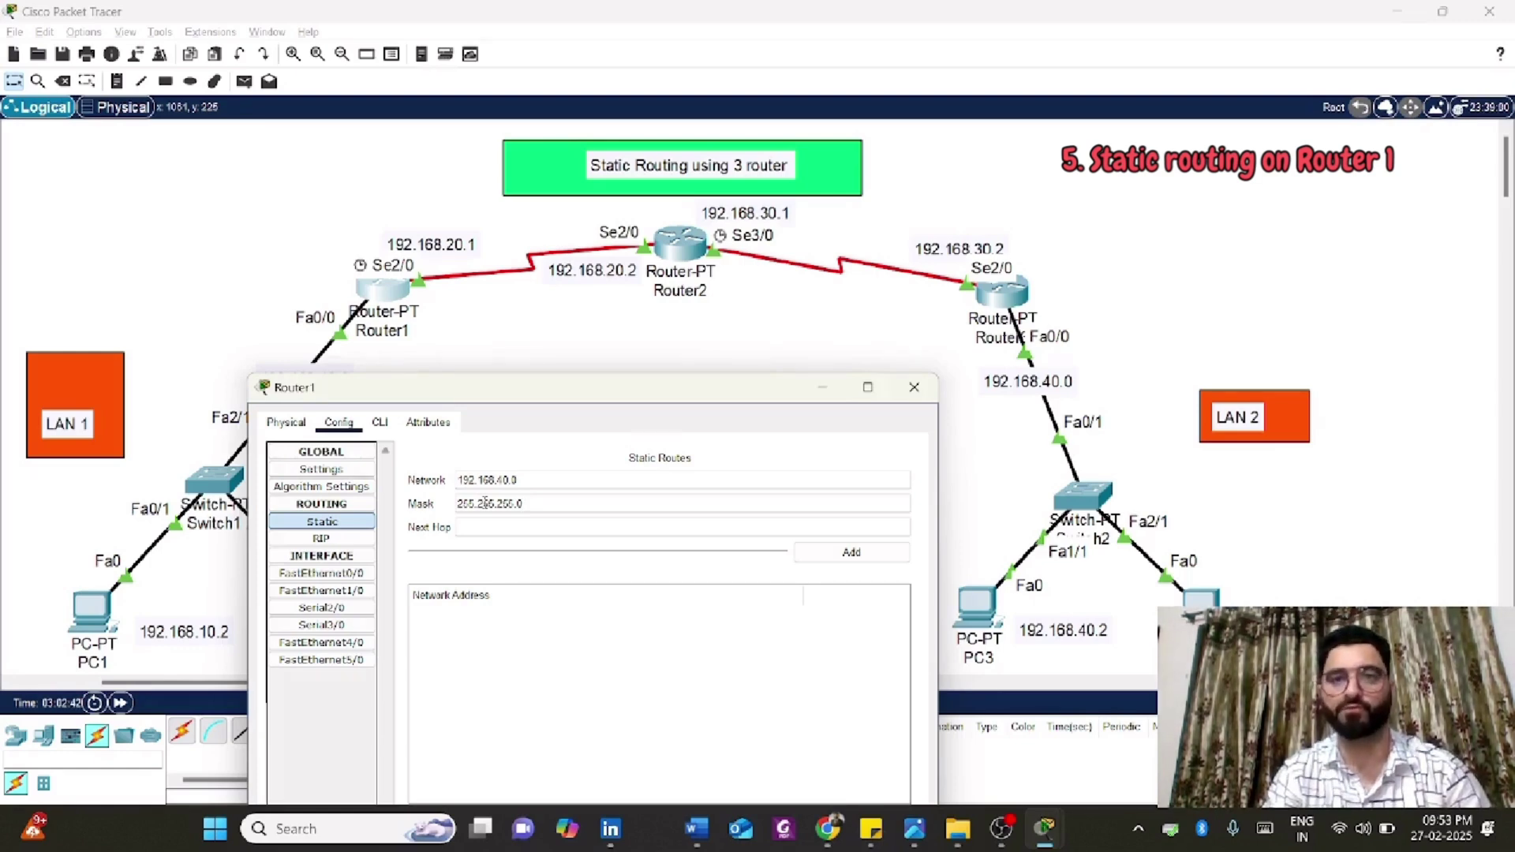
click(483, 527)
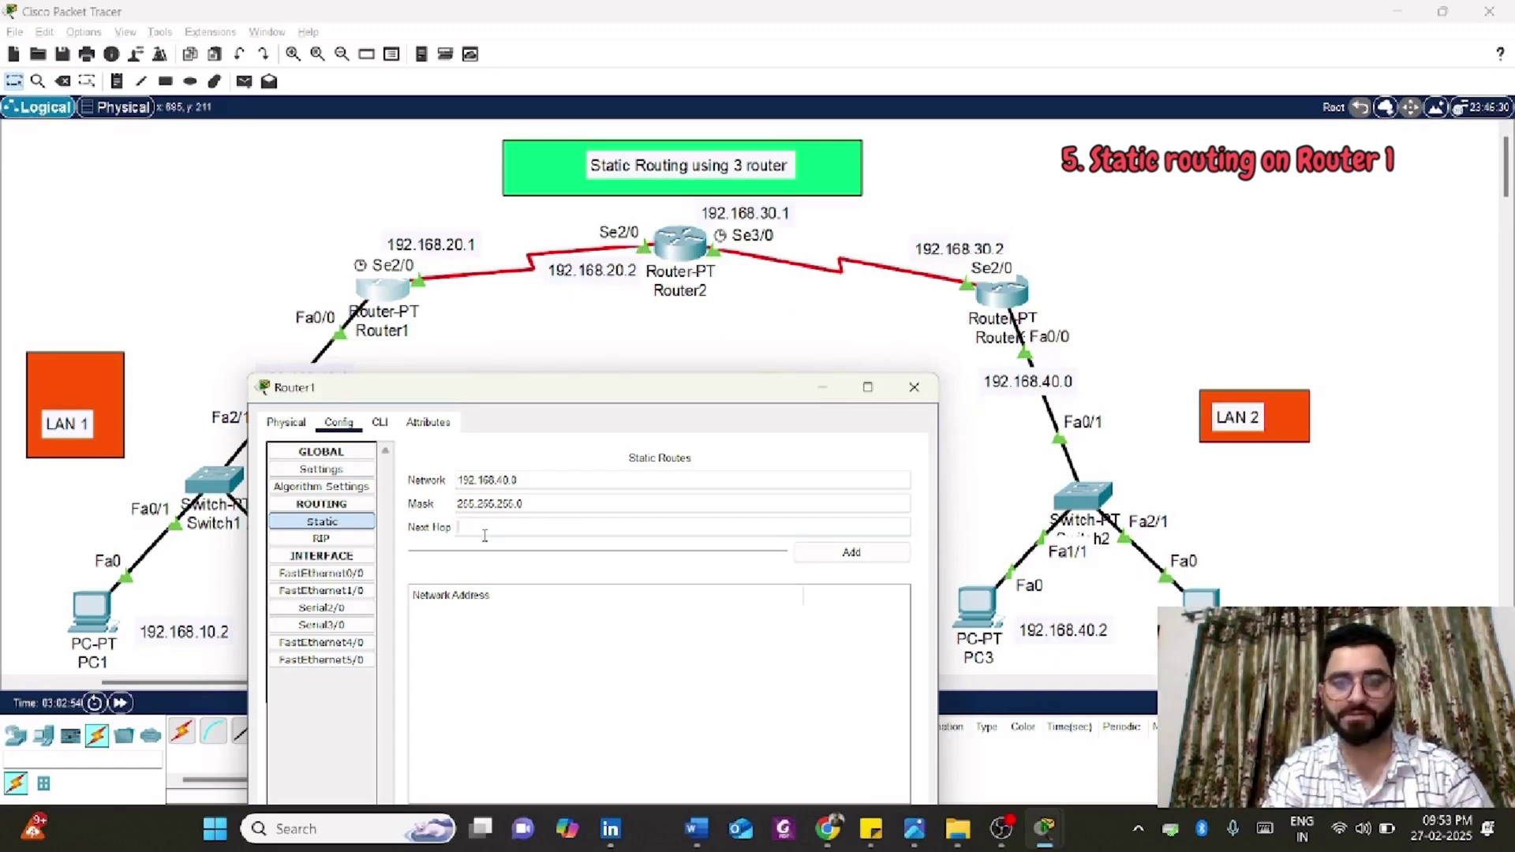
text(192.168.20.2)
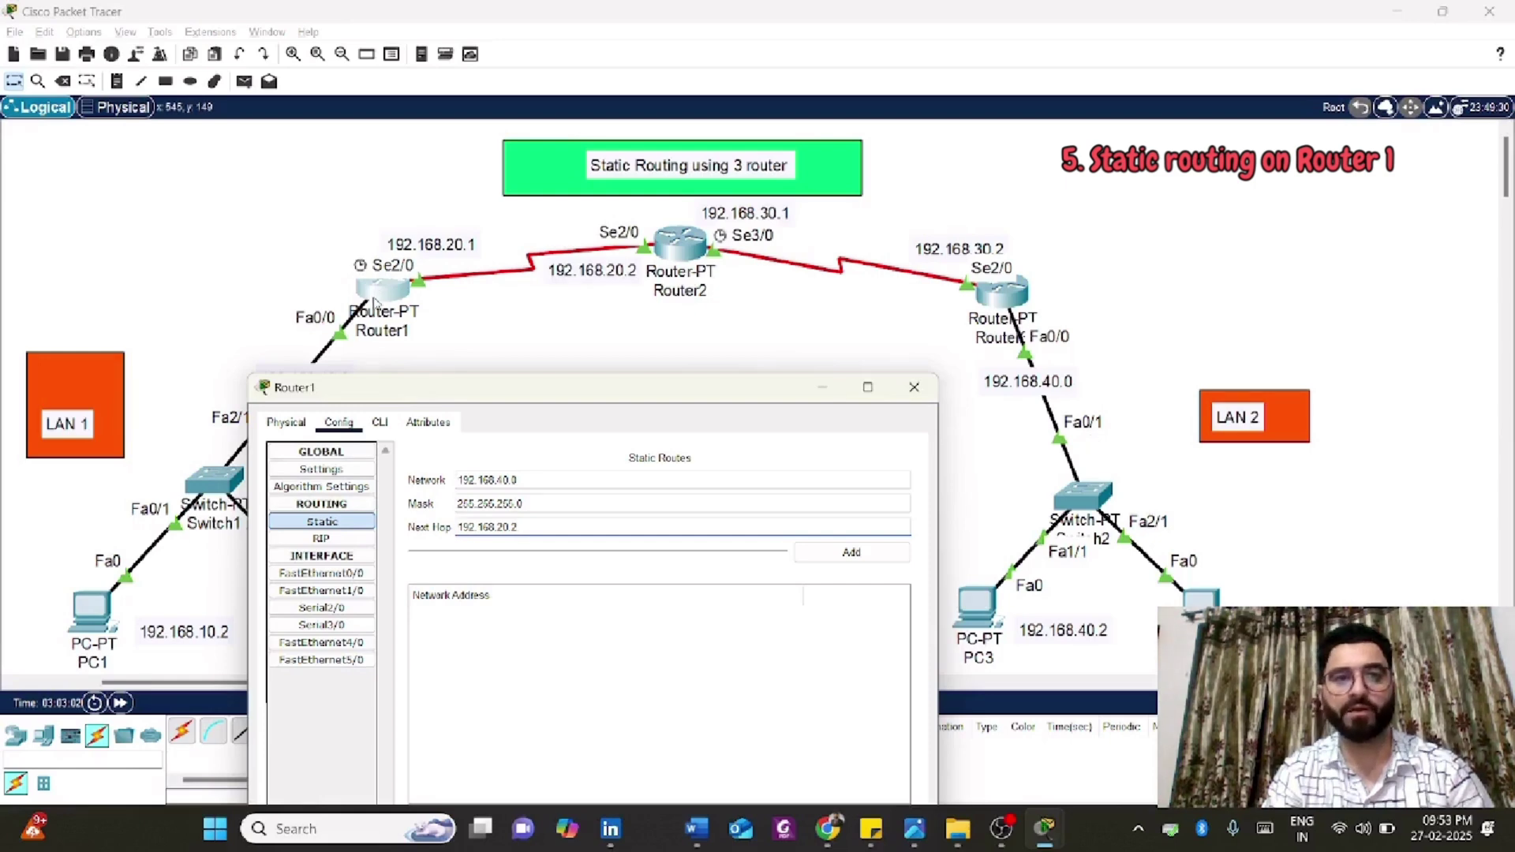
click(845, 552)
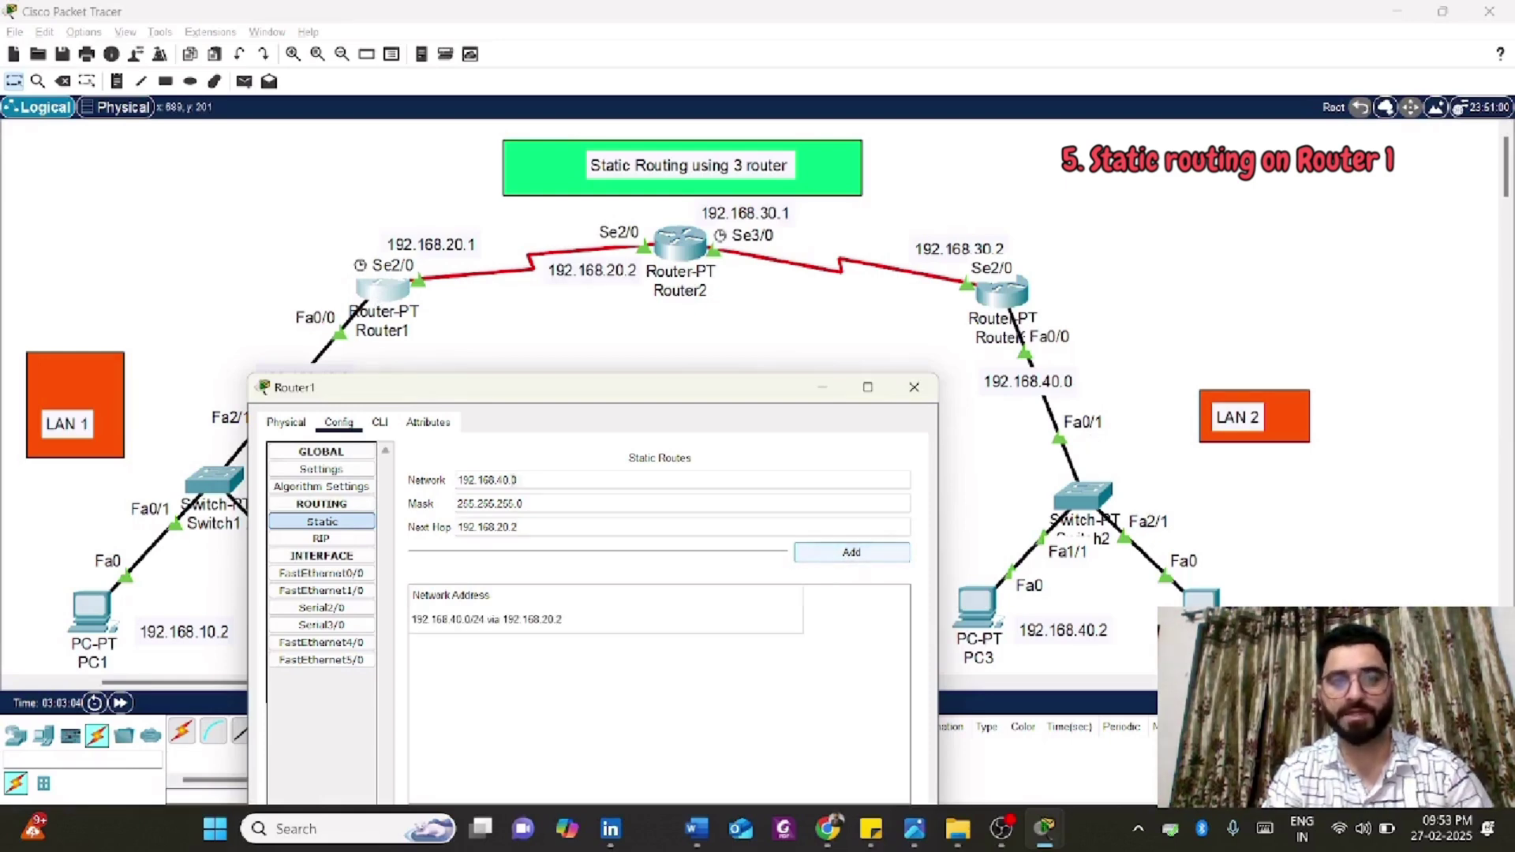
- Add a static route on Router1 to network 192.168.30.0, keeping mask 255.255.255.0 and next hop 192.168.20.2
drag(540, 479, 408, 481)
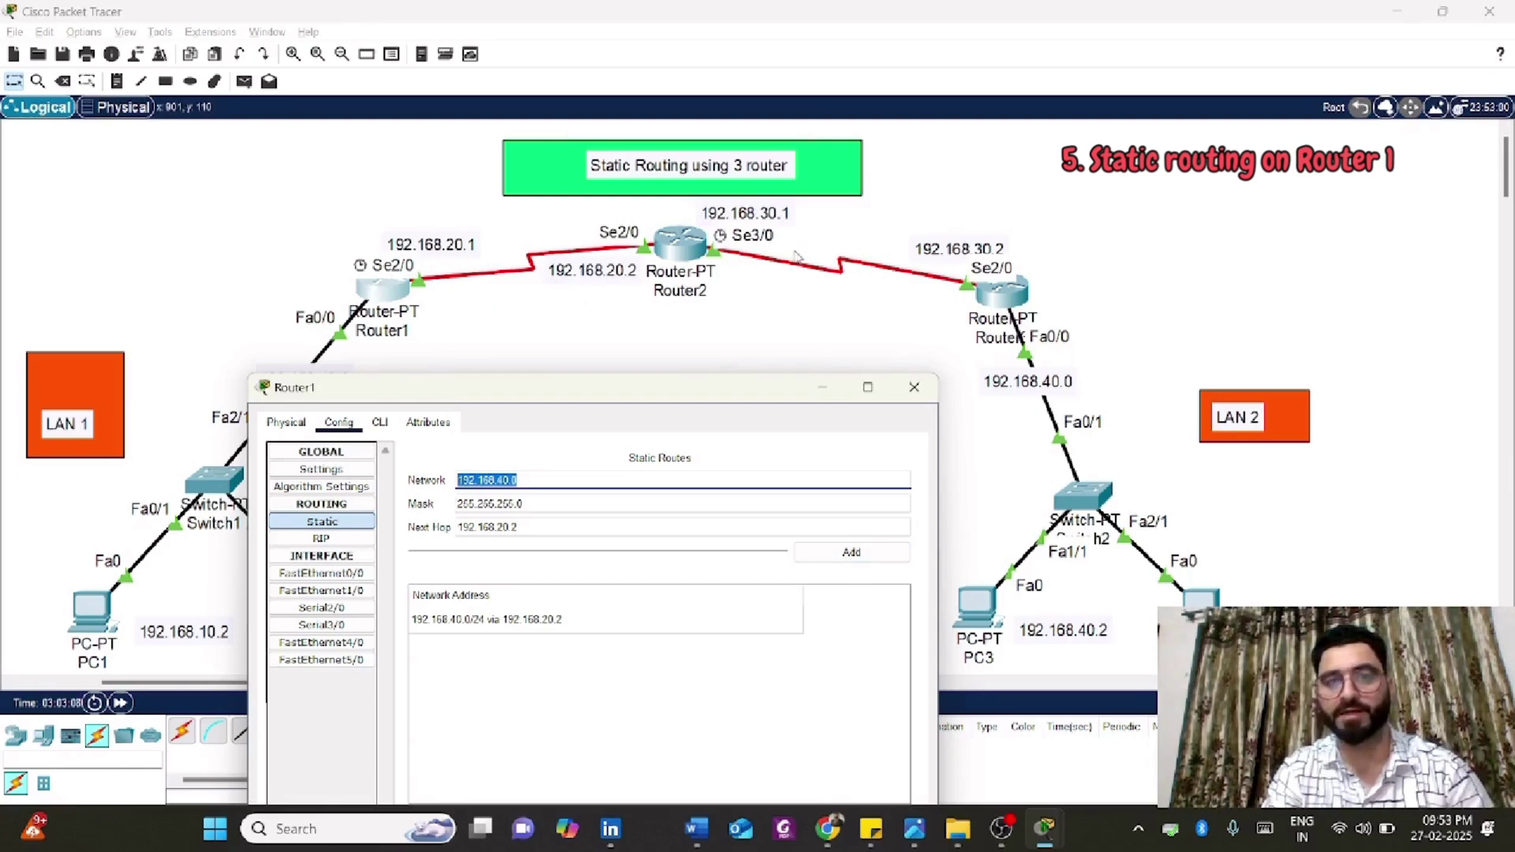
text(192.168)
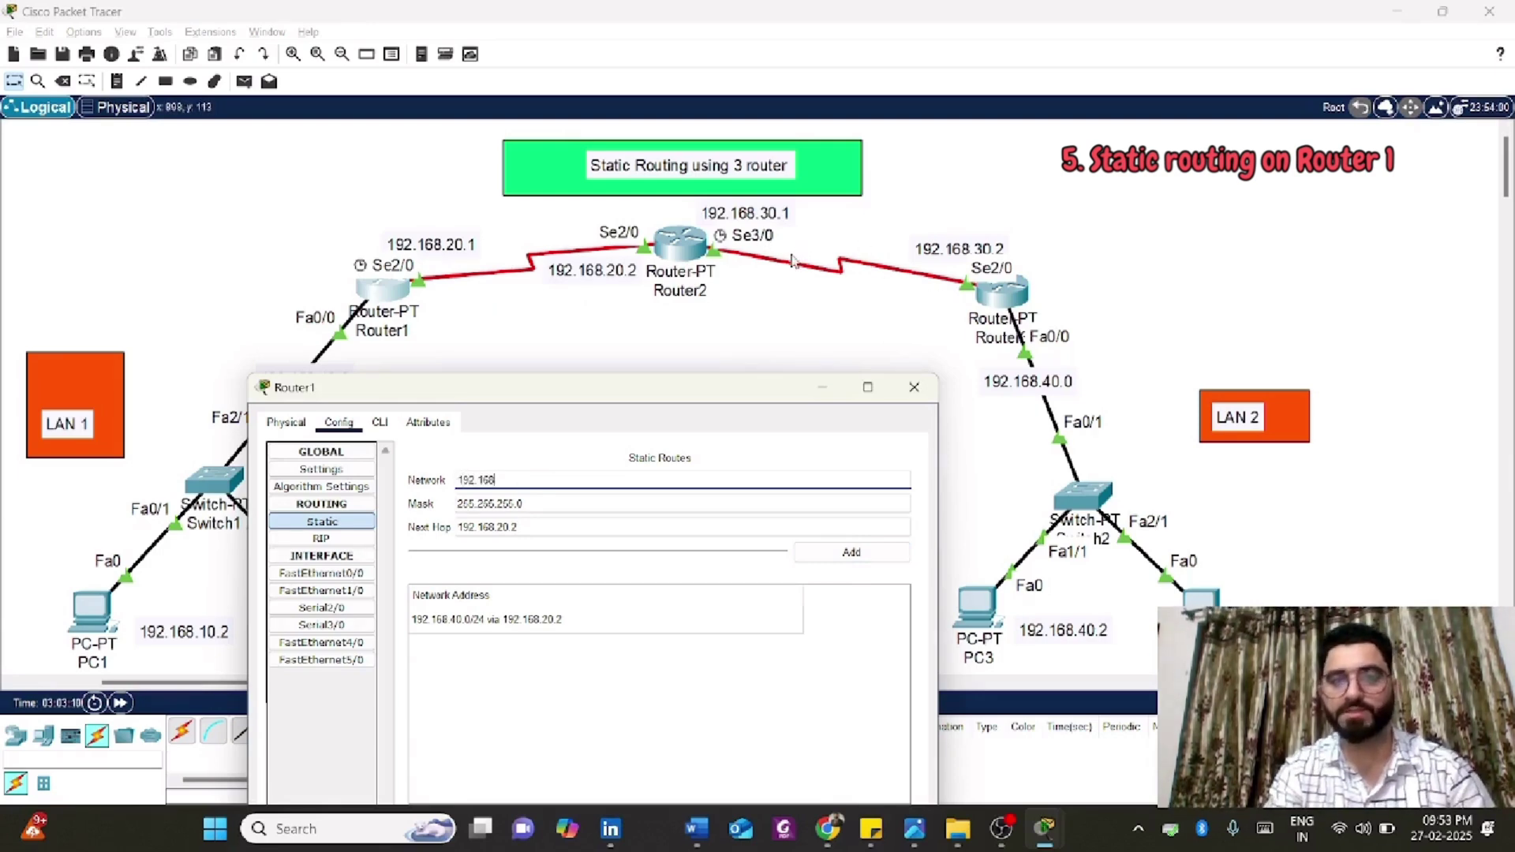
text(.30.0)
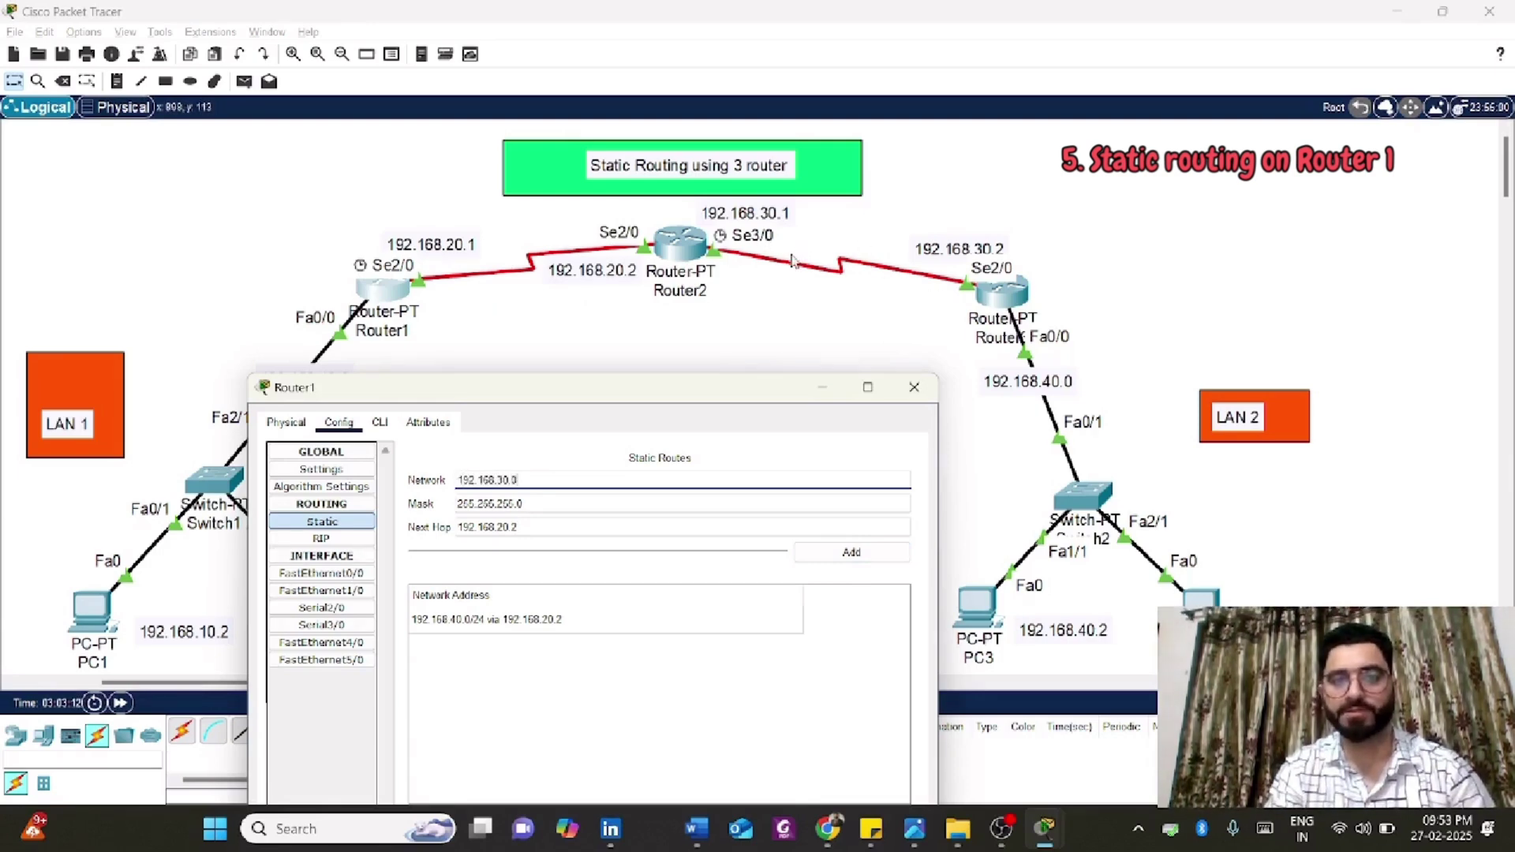
click(532, 505)
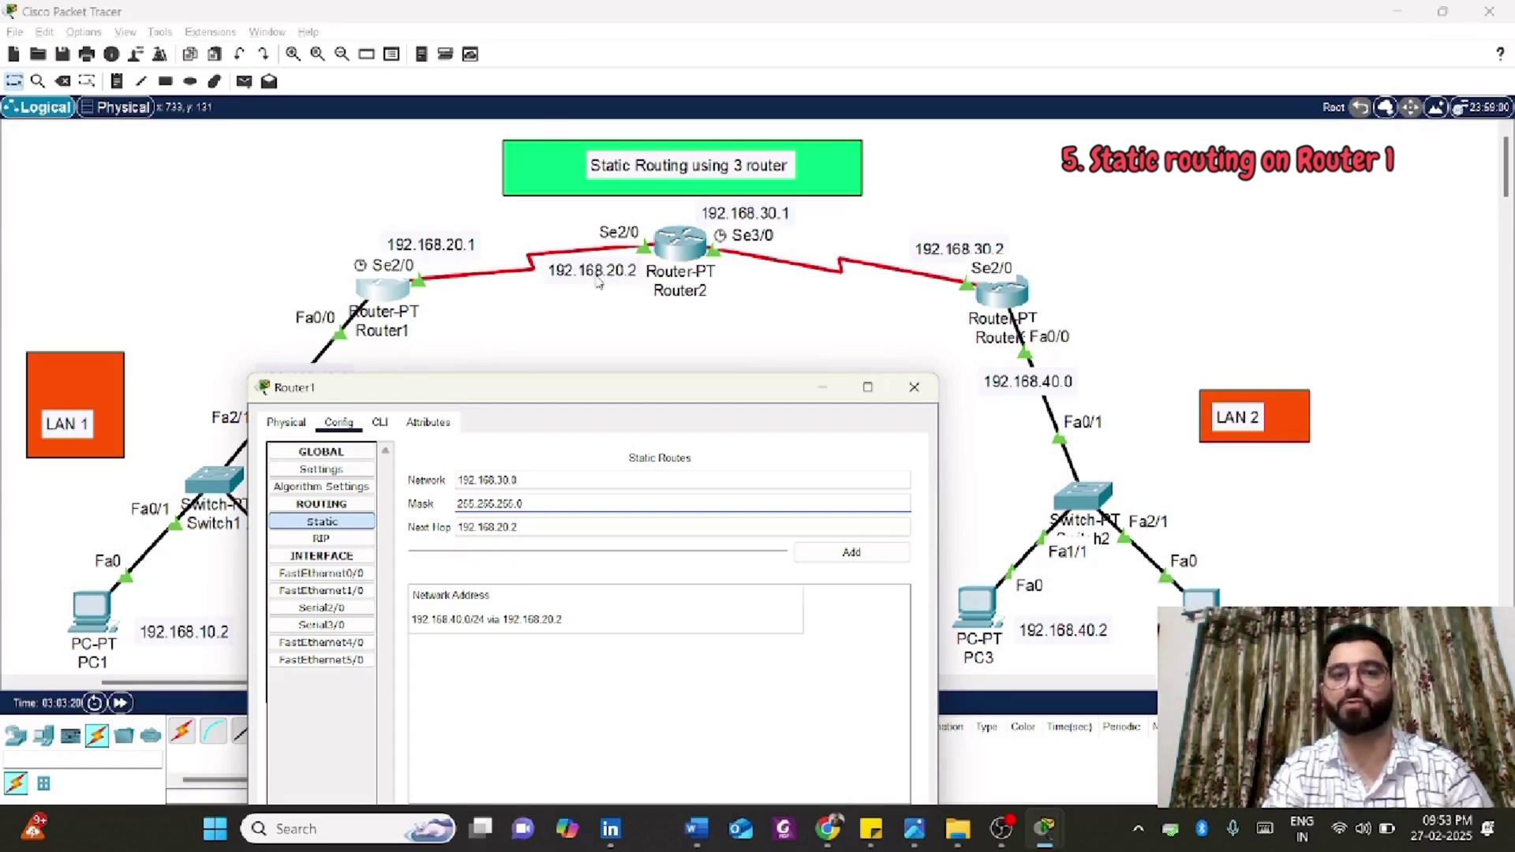
click(864, 555)
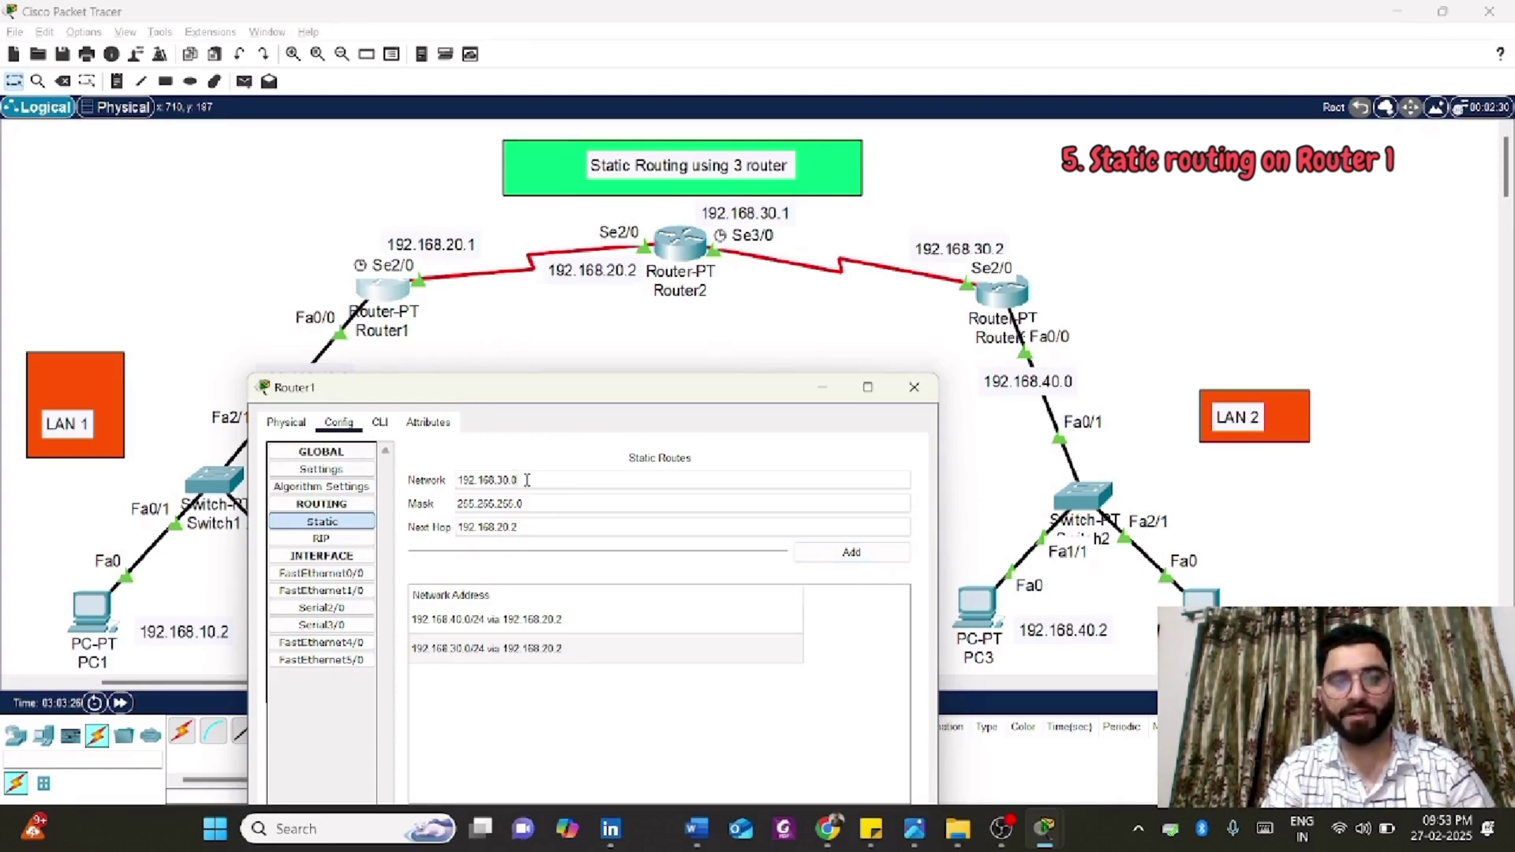
- Add a static route on Router1 to network 192.168.20.0 with the same mask and next hop, then close its configuration window
drag(528, 479, 422, 481)
text(192)
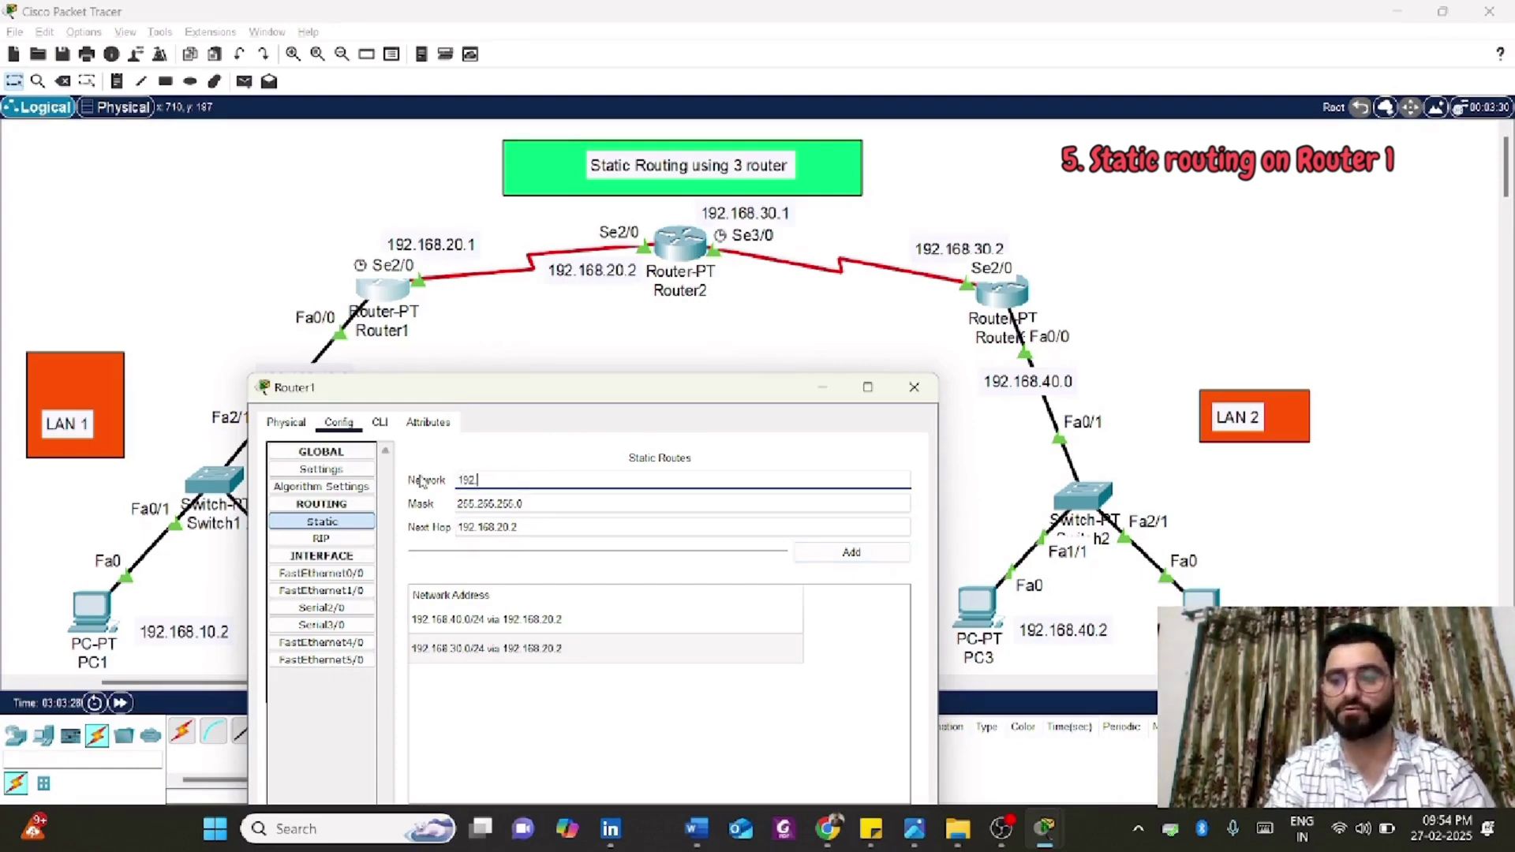
text(.168.20.0)
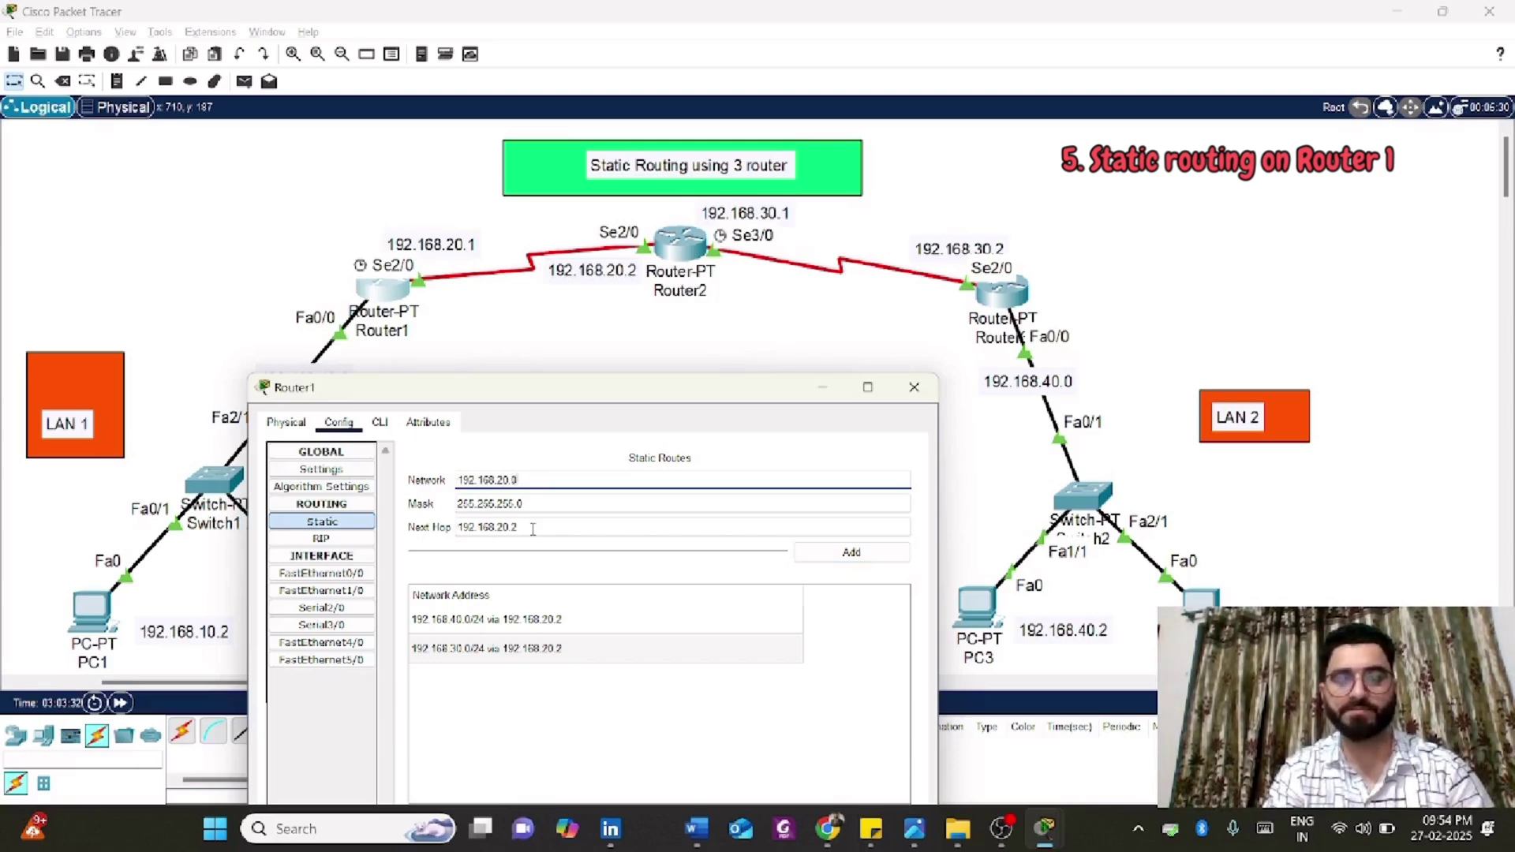
click(852, 554)
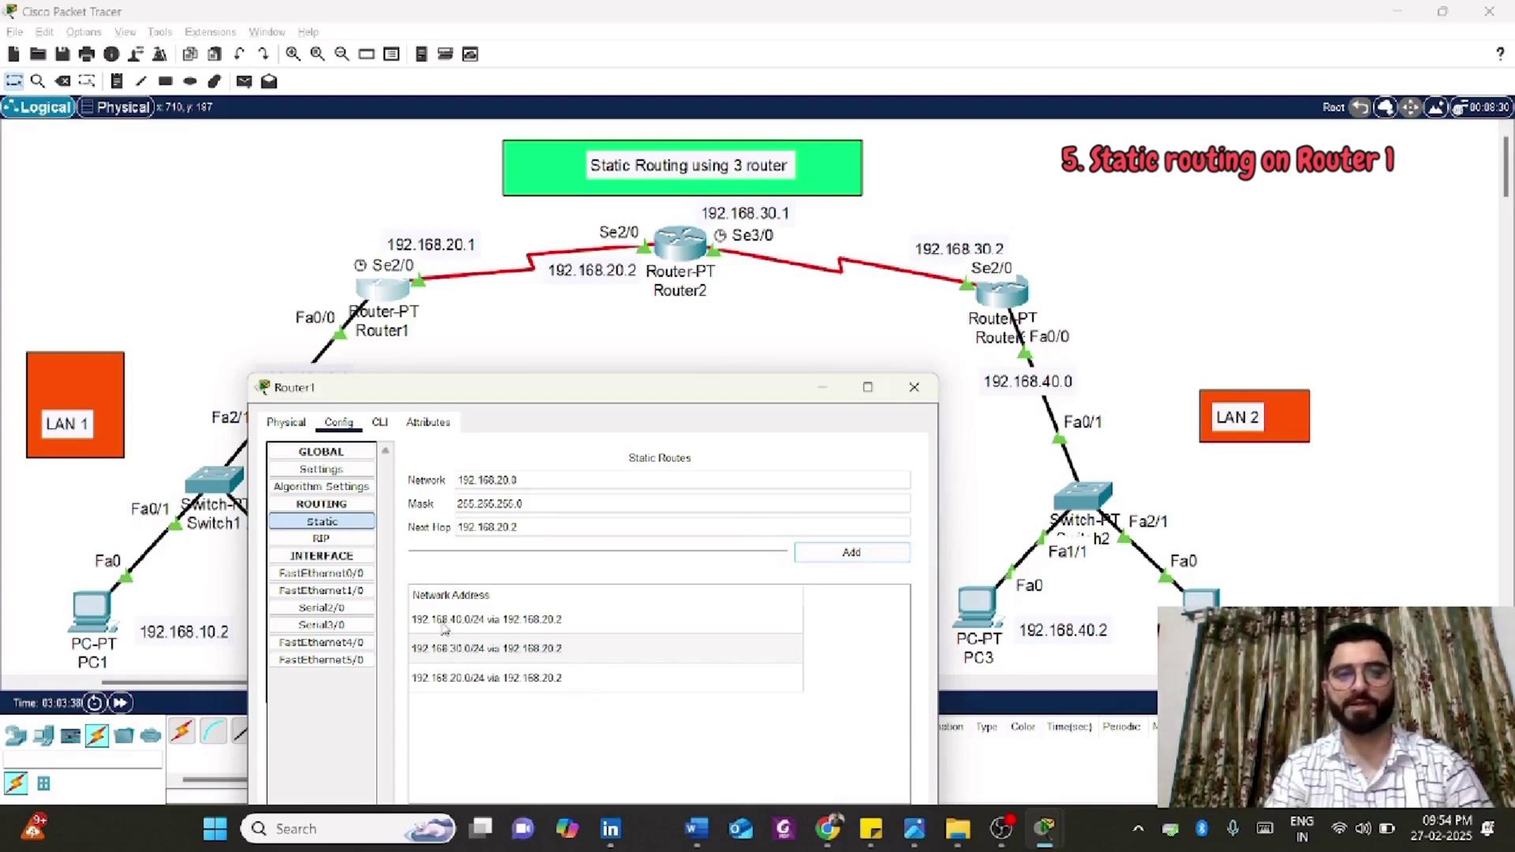
click(914, 386)
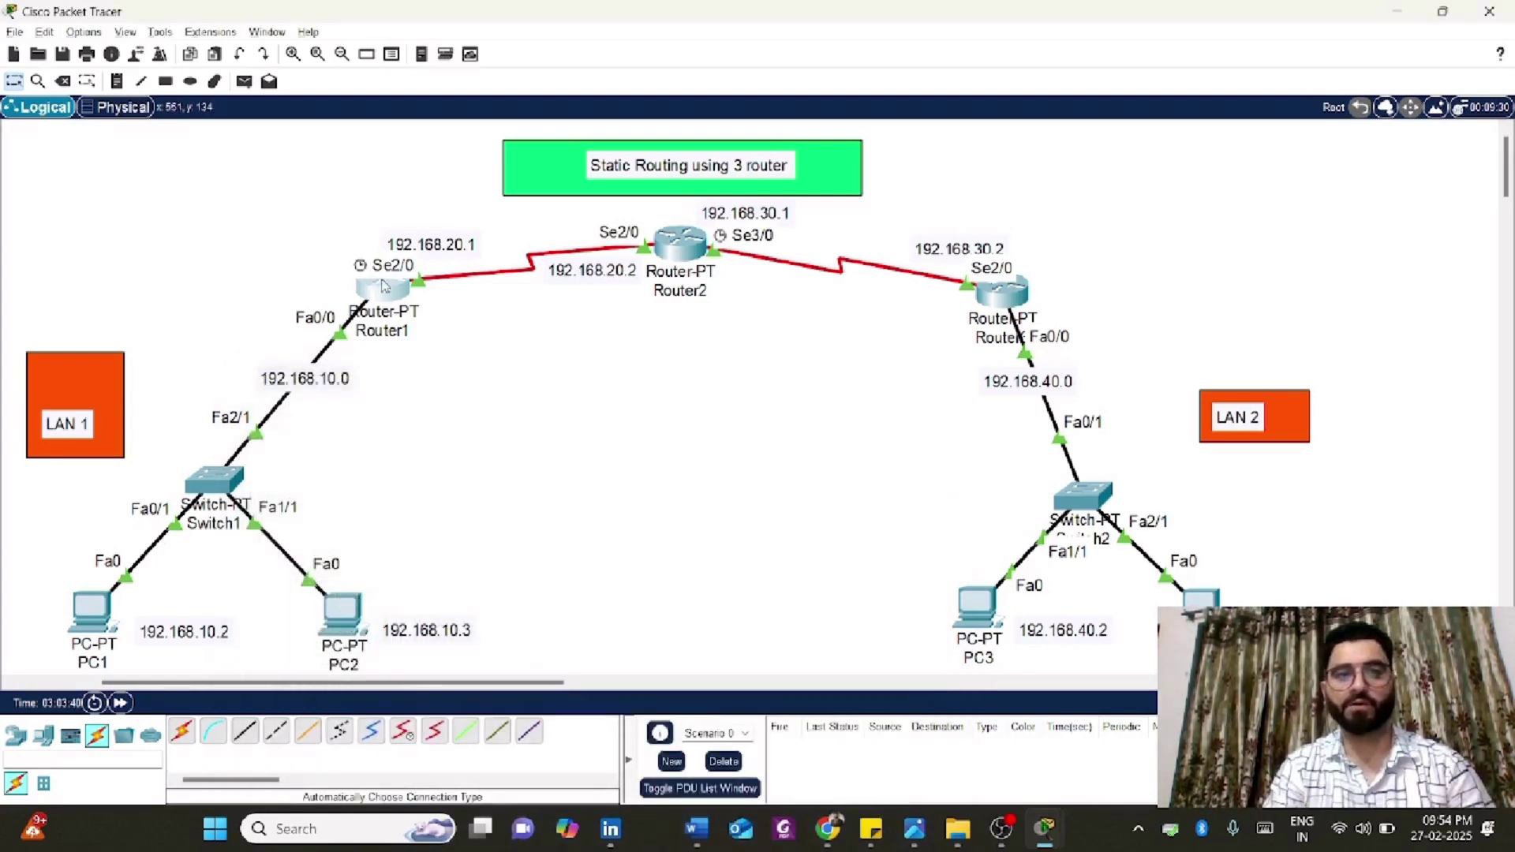
- Add a static route on Router2 to network 192.168.10.0, mask 255.255.255.0, with next hop 192.168.20.1
click(680, 246)
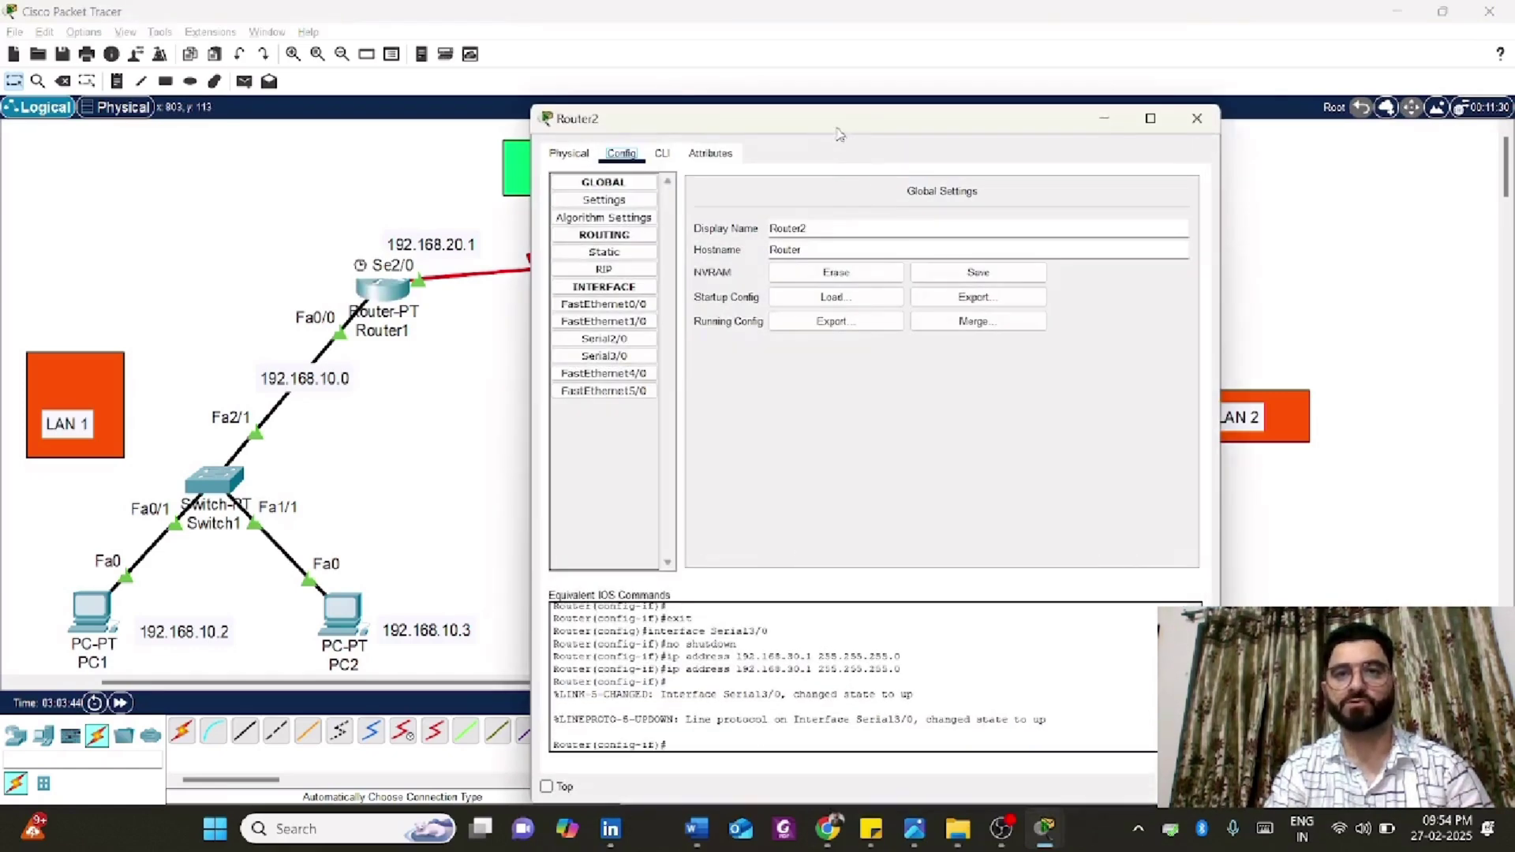
drag(839, 134, 651, 410)
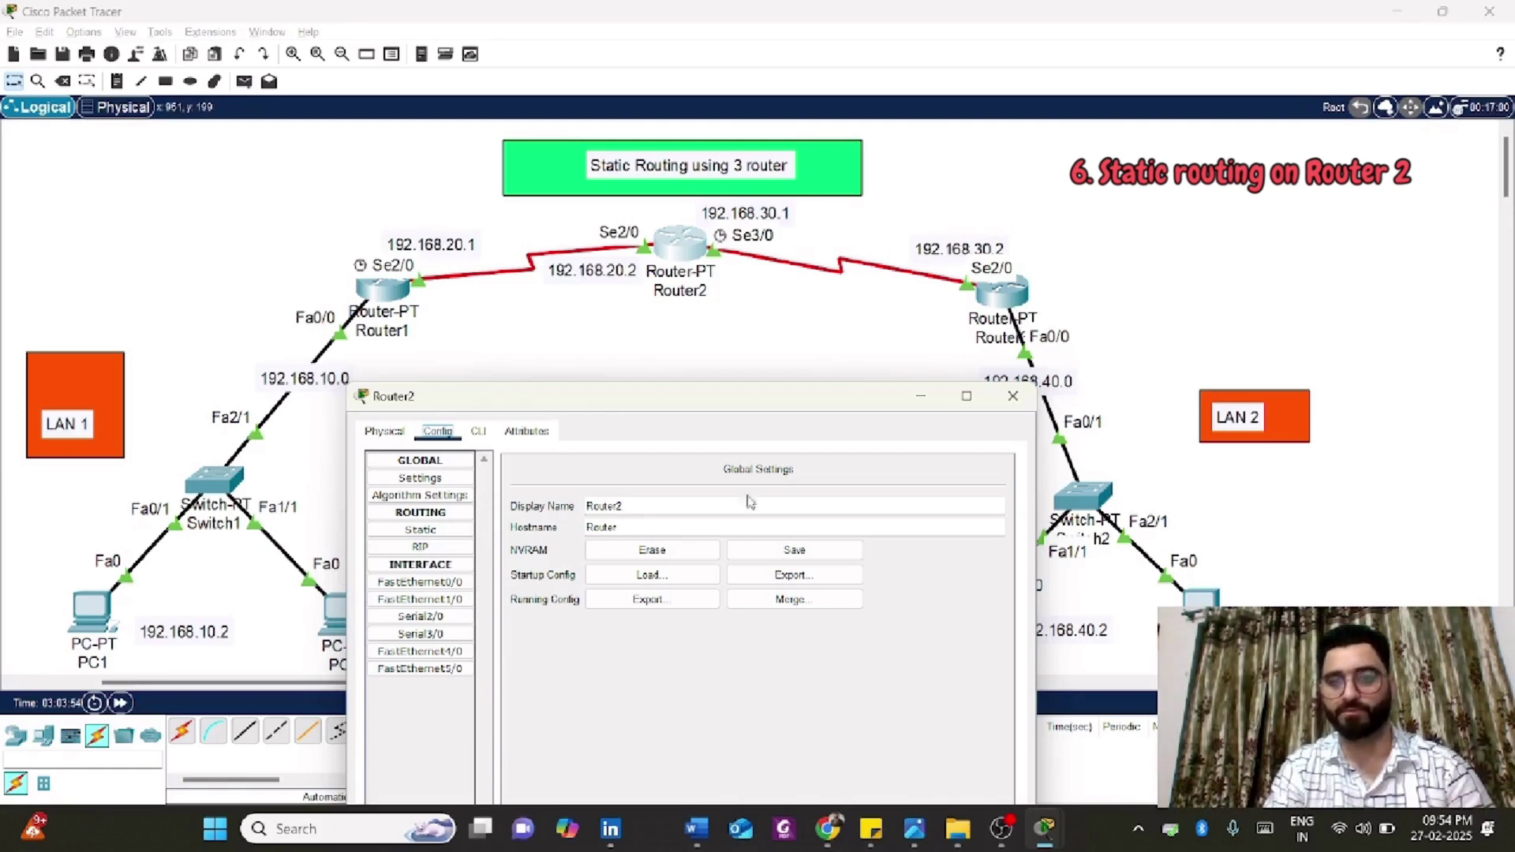
click(421, 530)
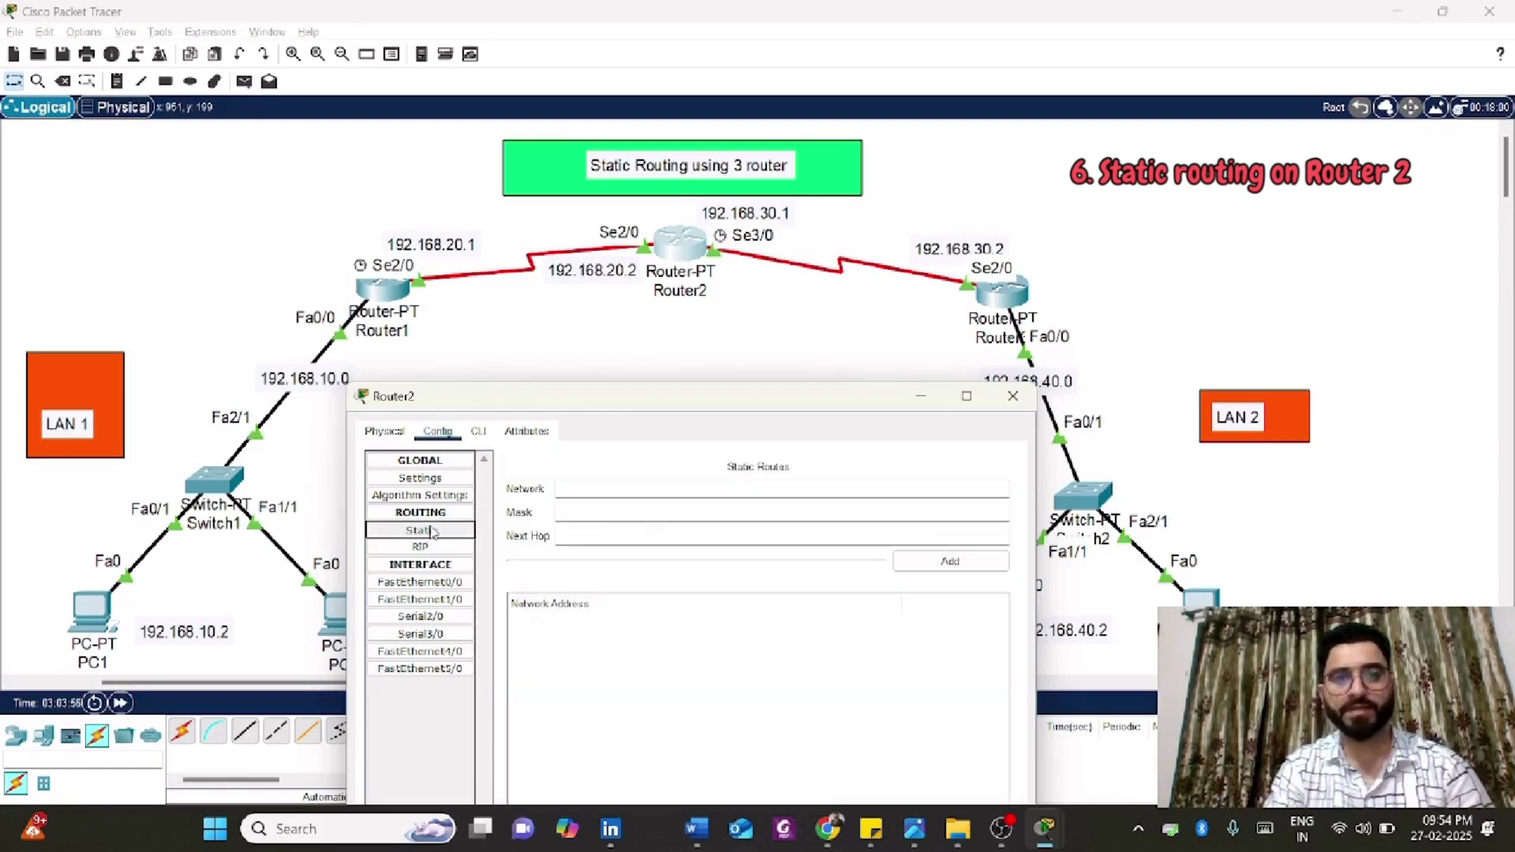
click(621, 487)
text(192.168.)
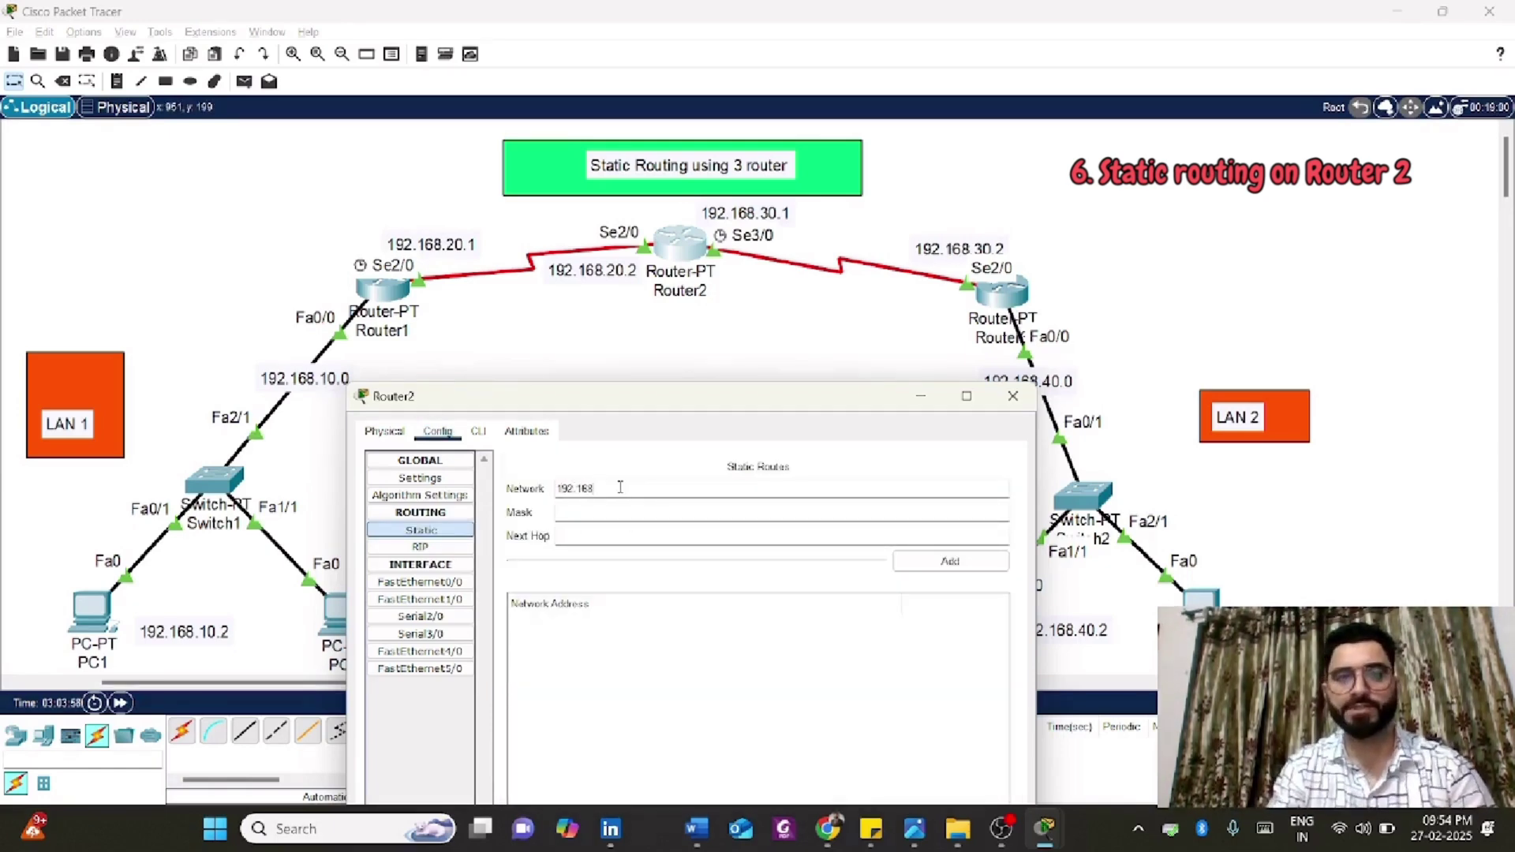
text(10)
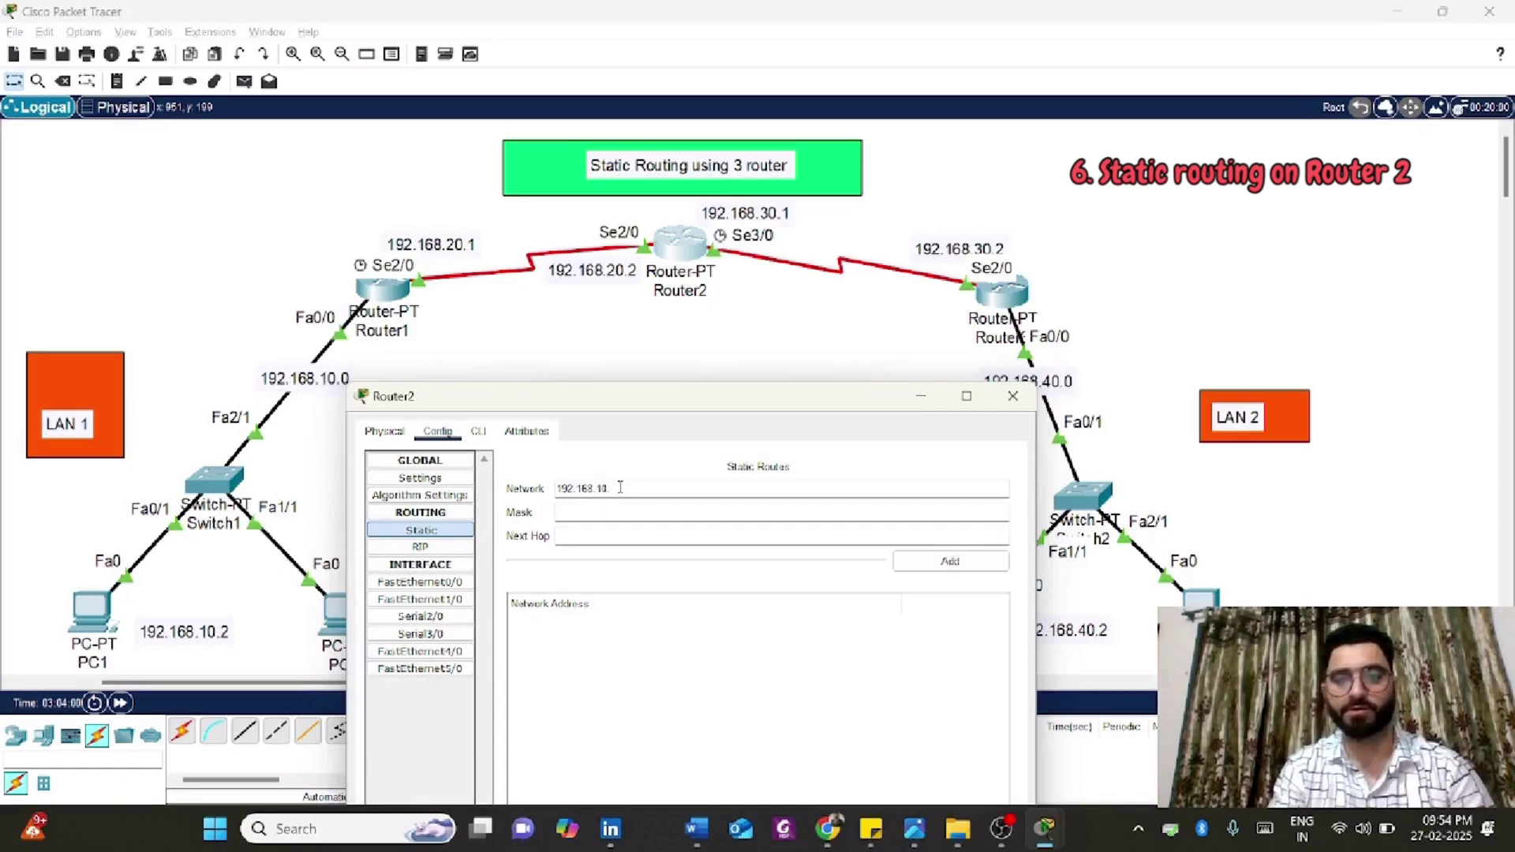
text(.0)
key(Tab)
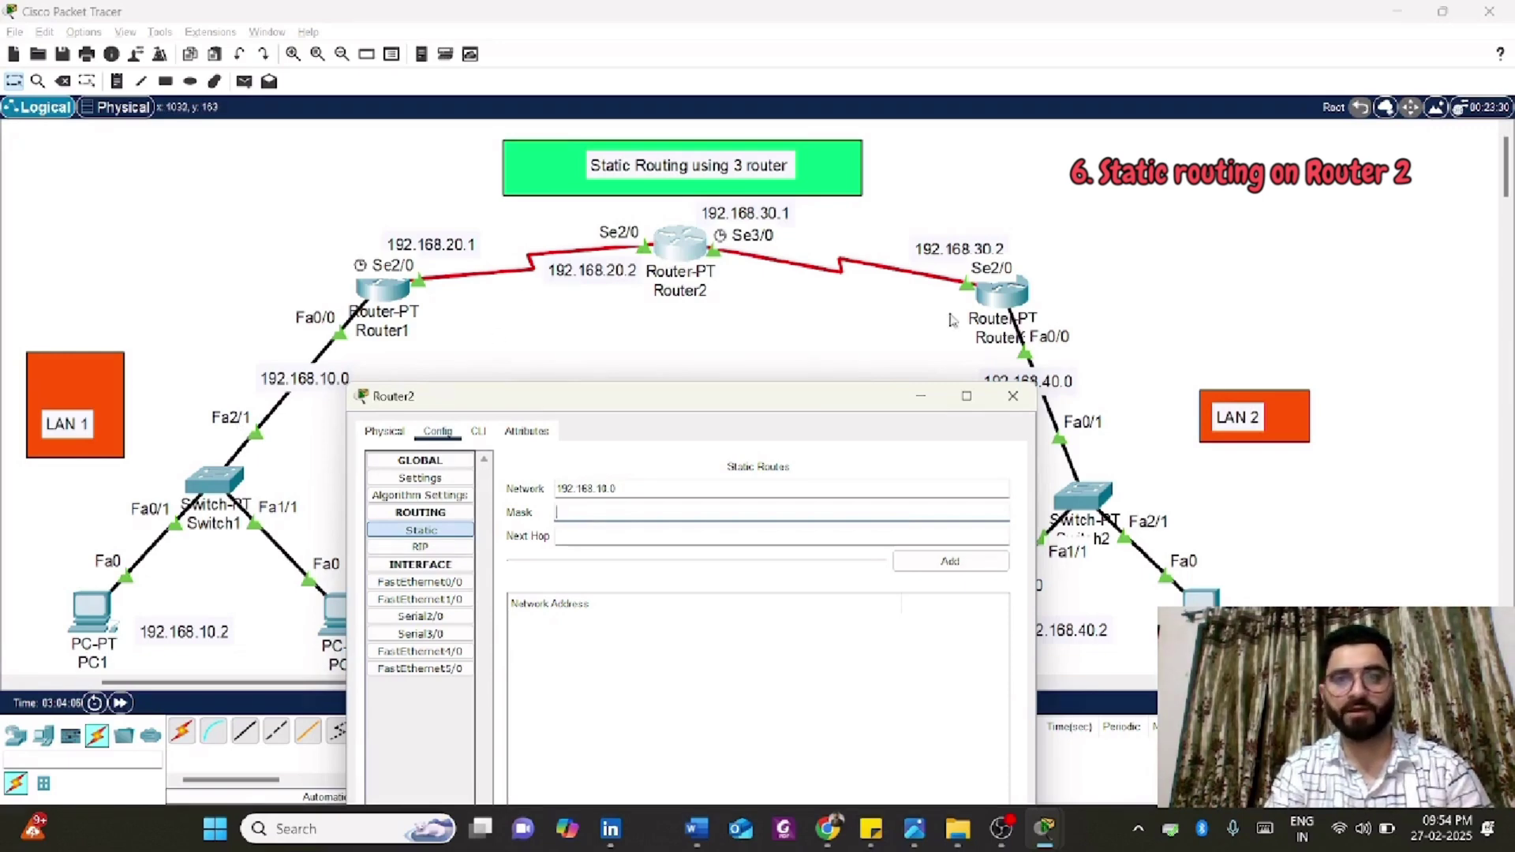
text(2)
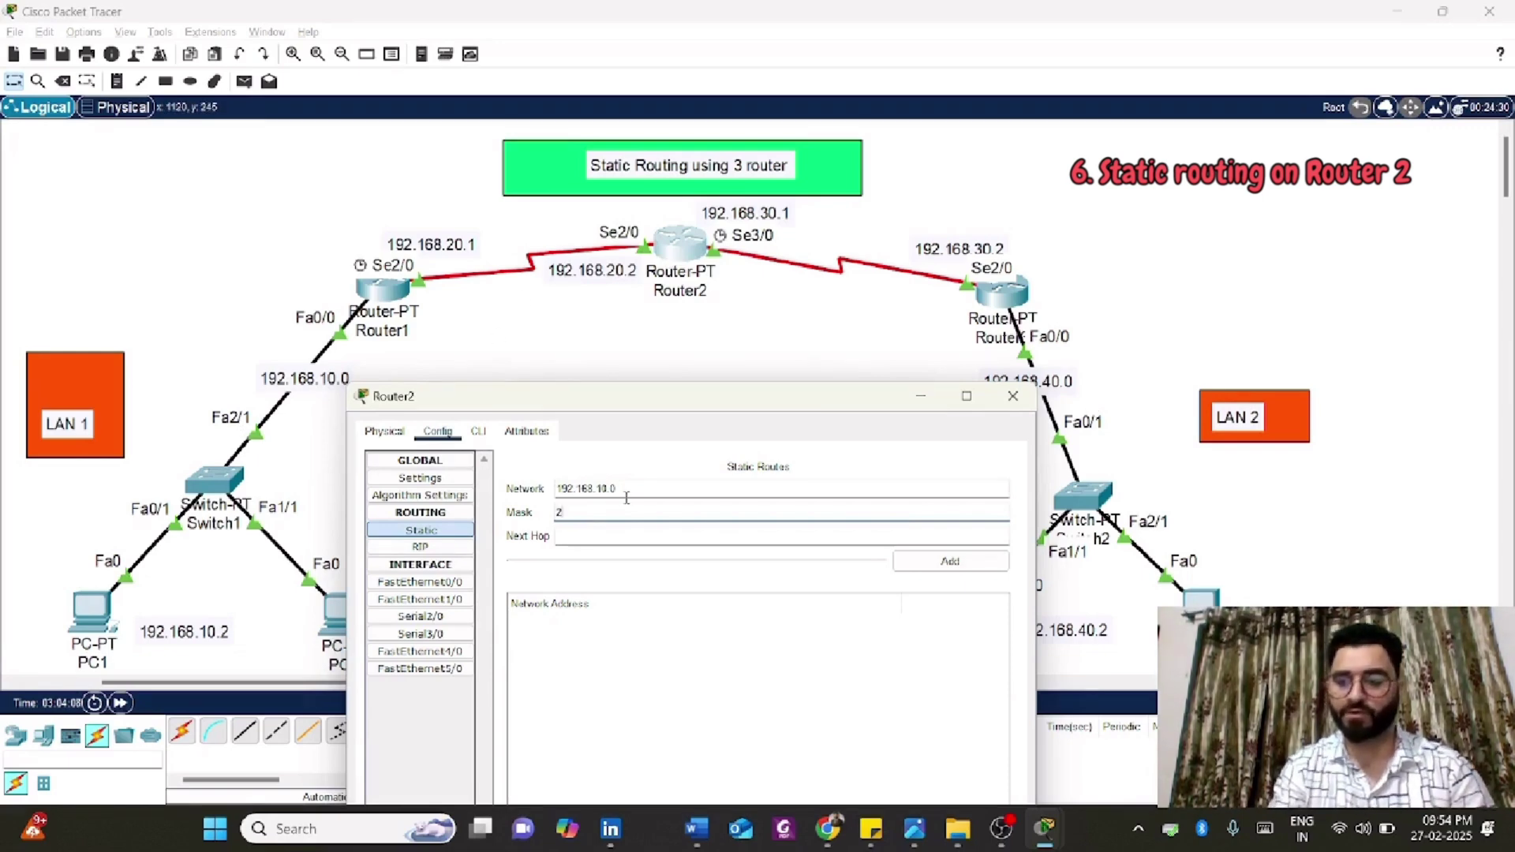
text(55.255.255.255.0)
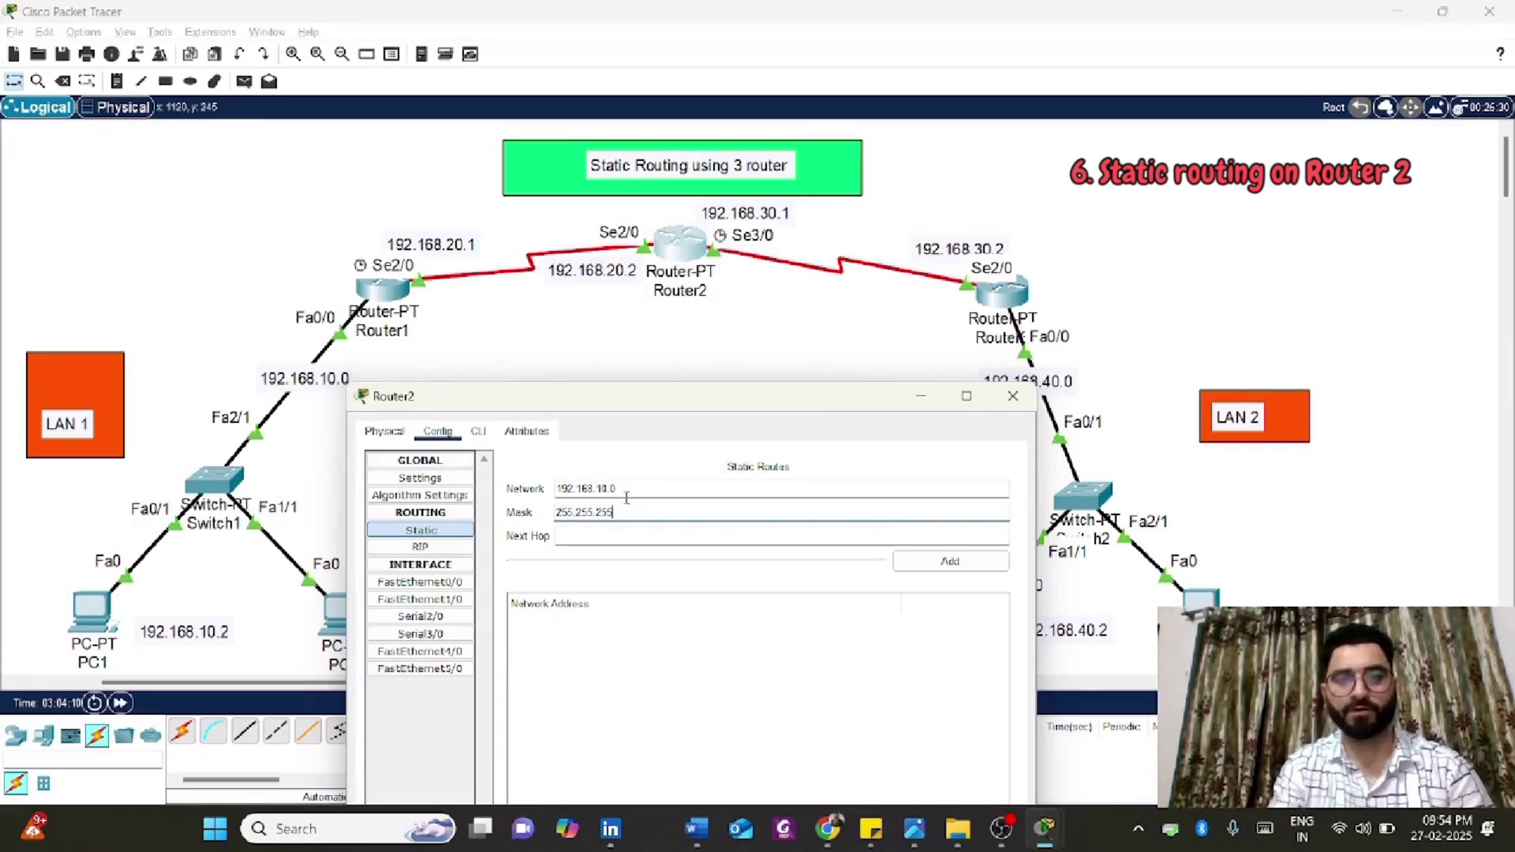
key(Tab)
text(192)
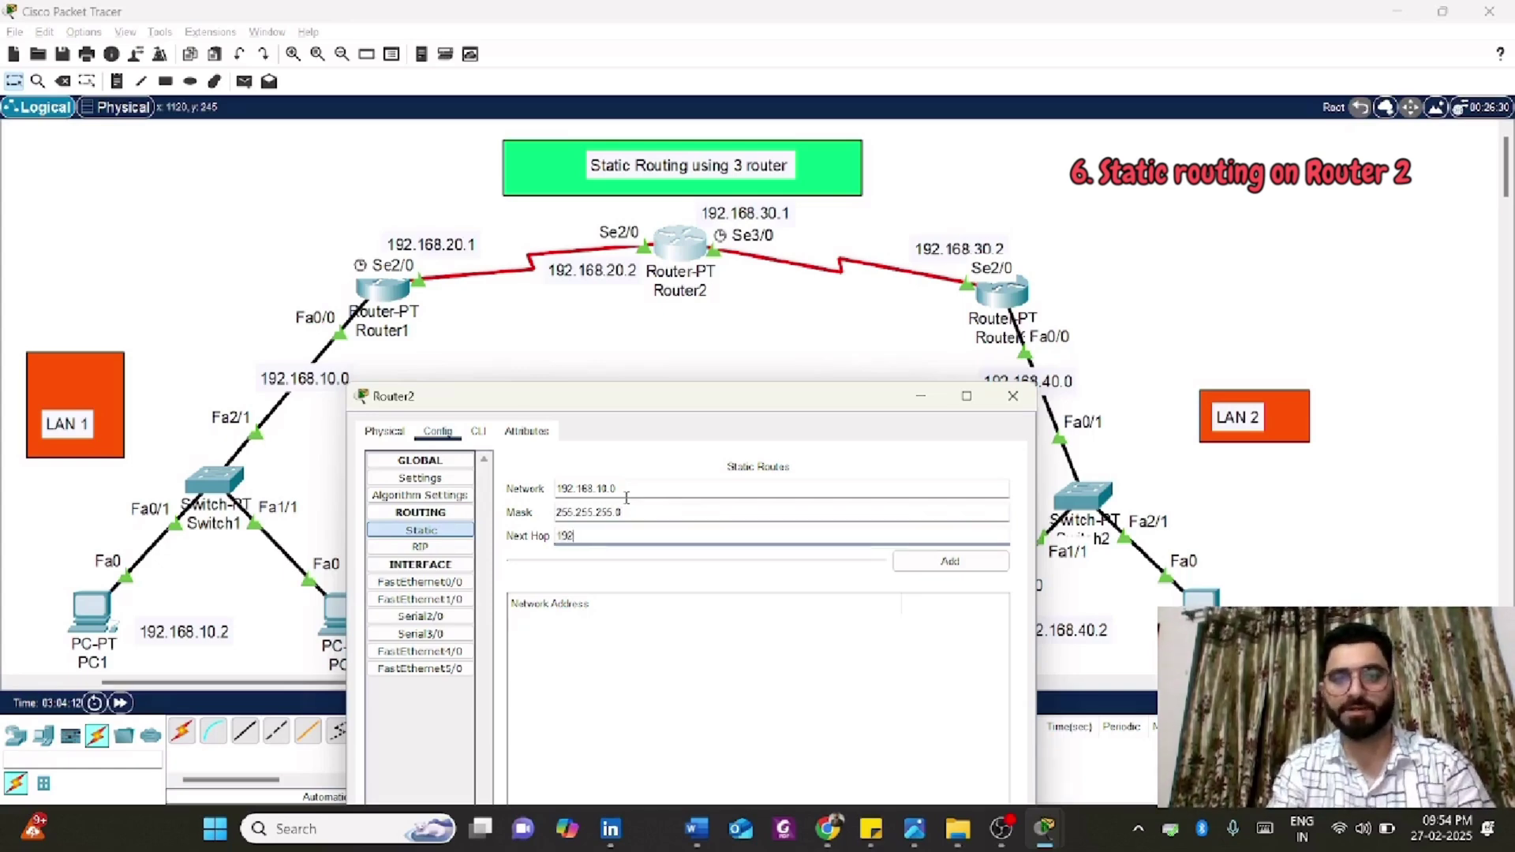
text(.168.20)
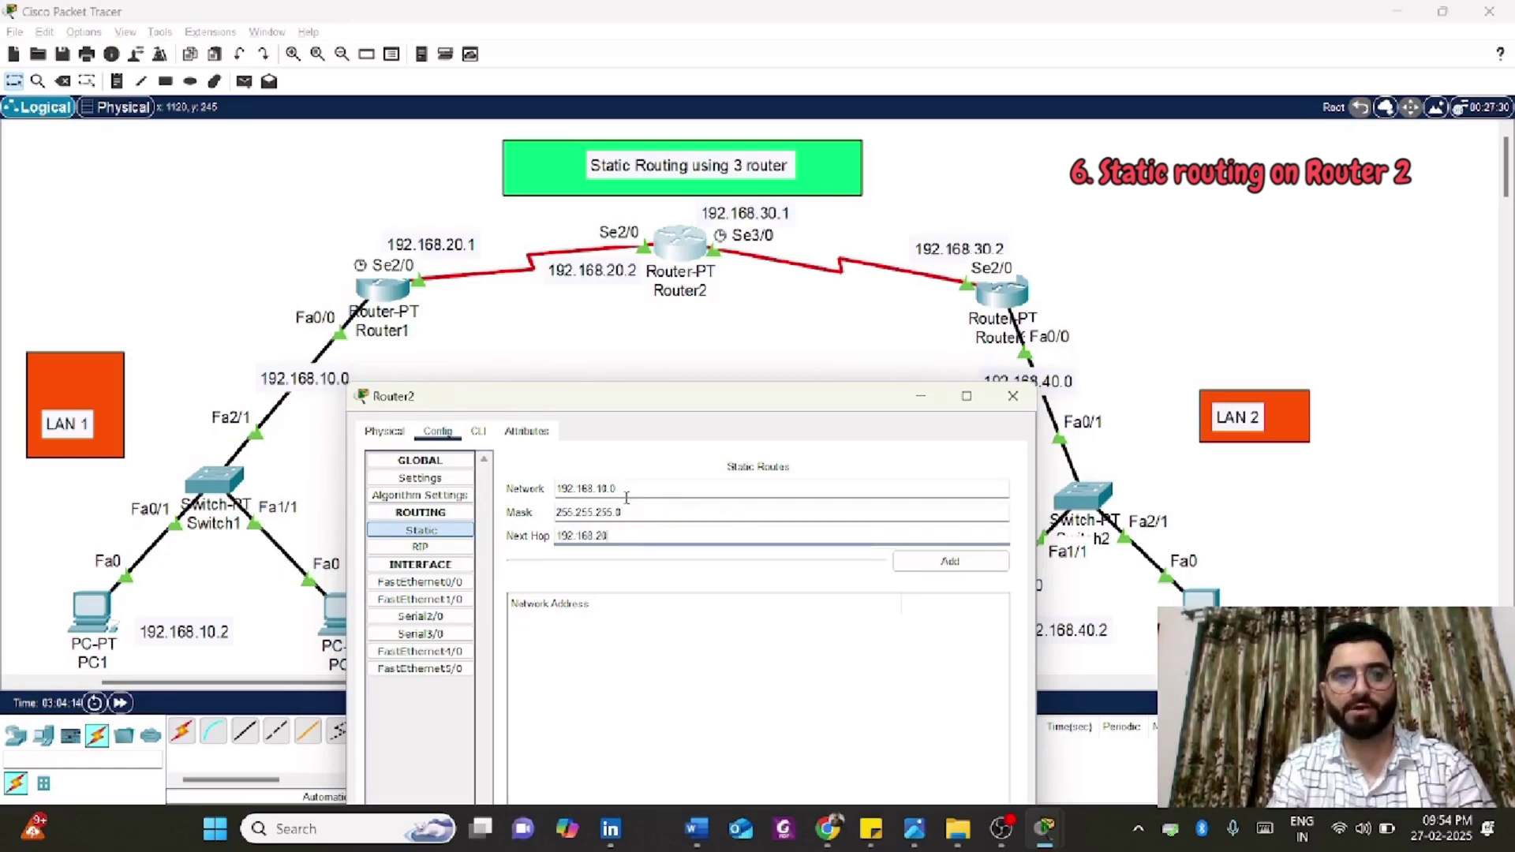
text(.1)
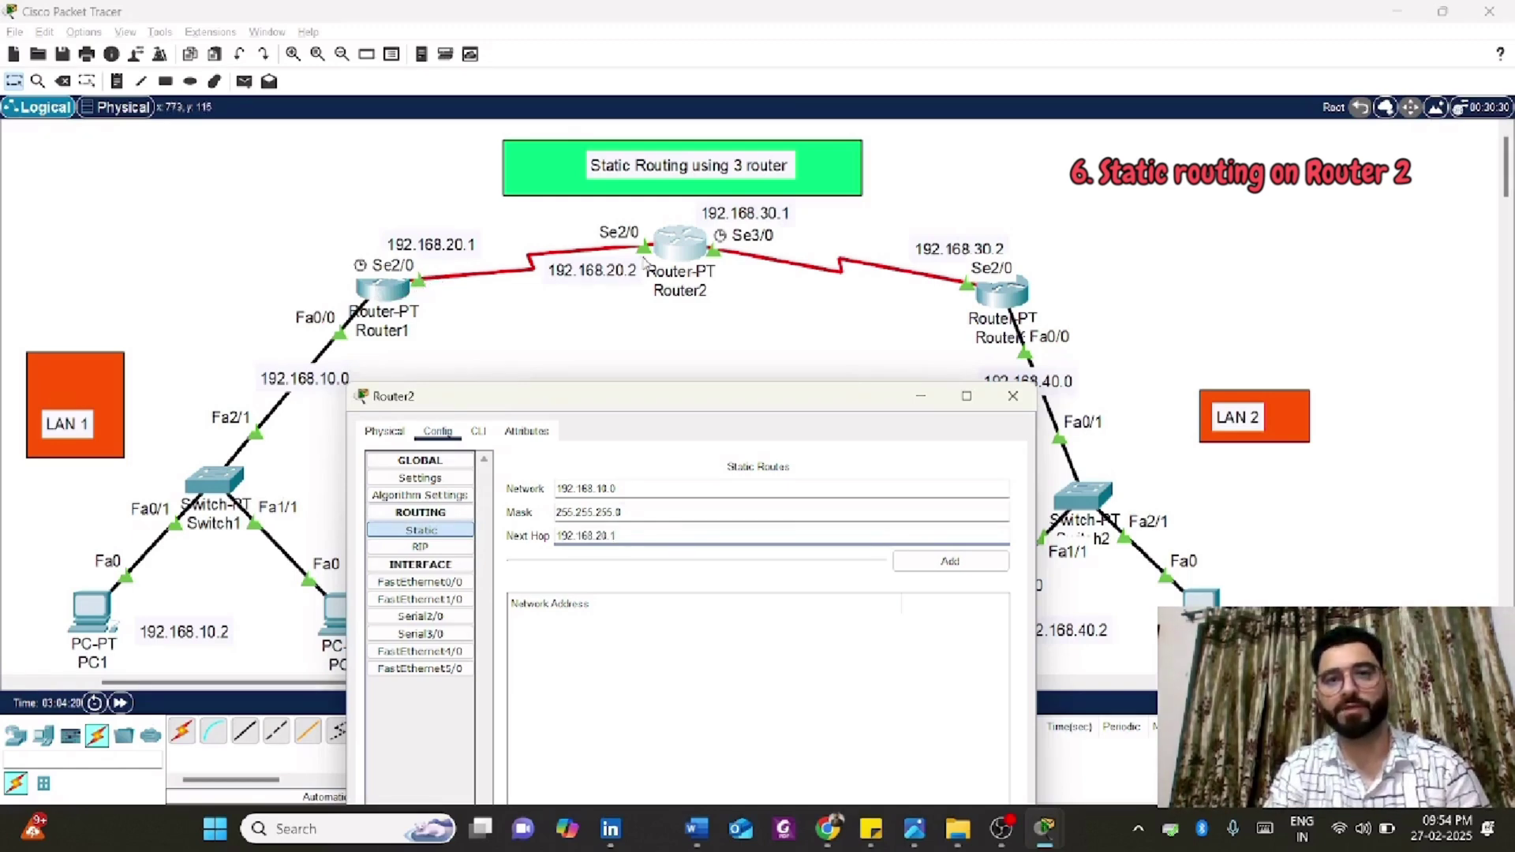
click(950, 561)
- Add a static route on Router2 to network 192.168.40.0 with the same mask and next hop 192.168.30.2, then close its configuration window
drag(624, 489, 554, 490)
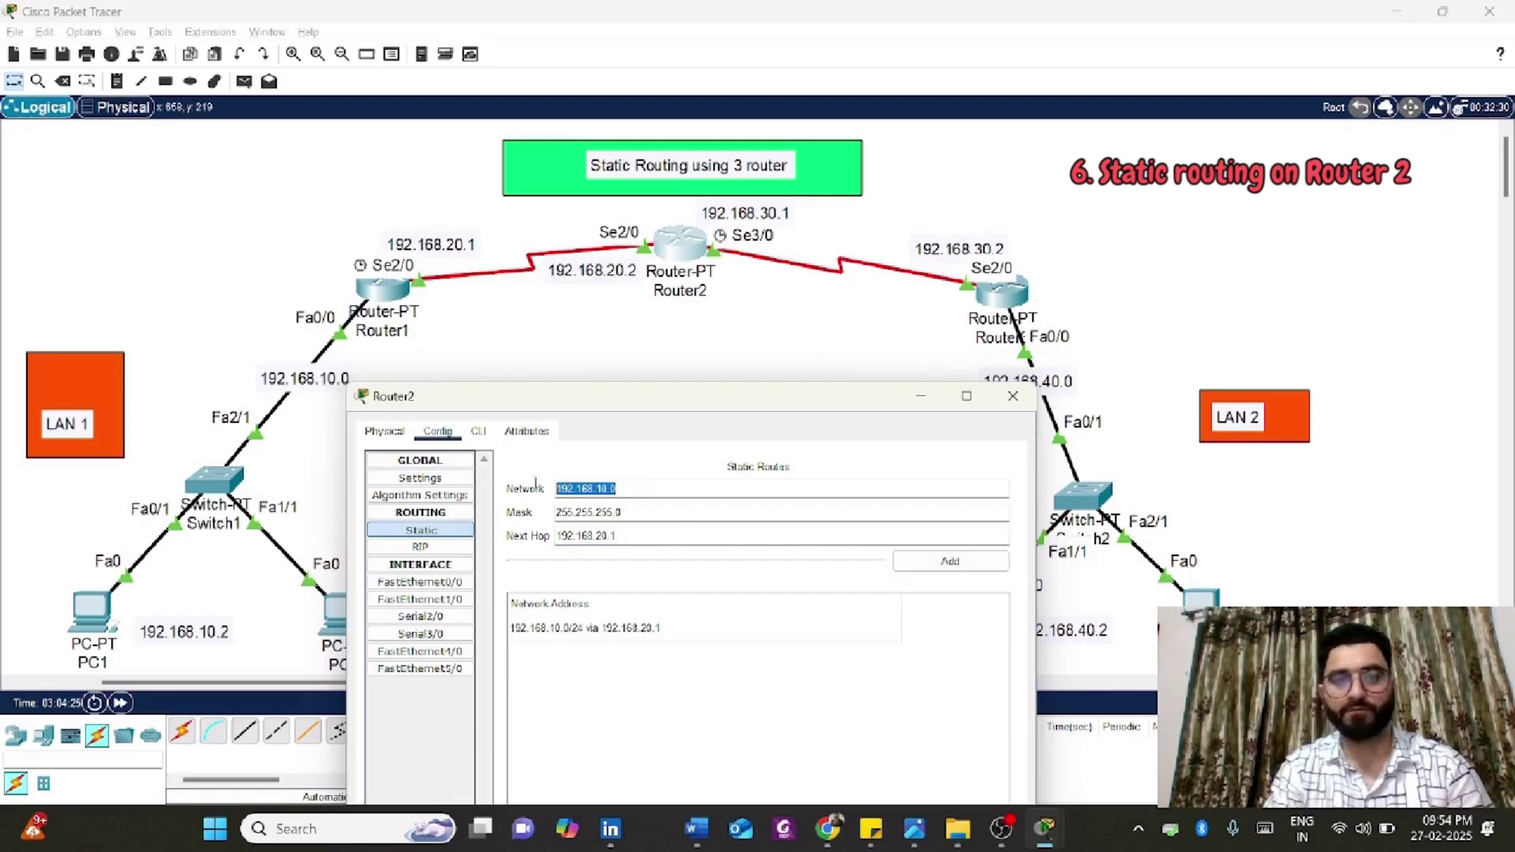
text(192.1)
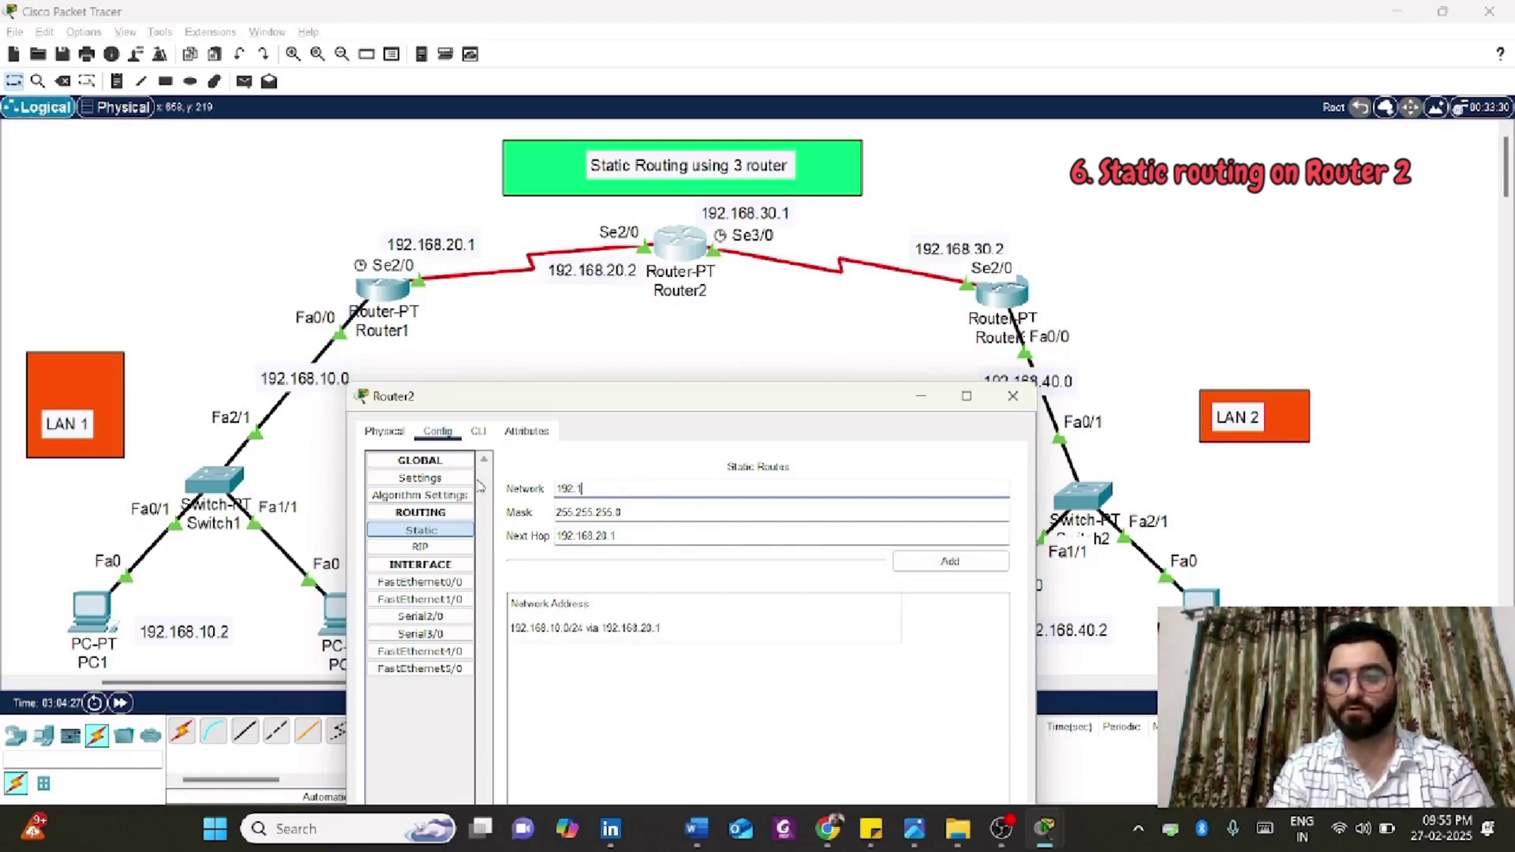
text(68.40.0)
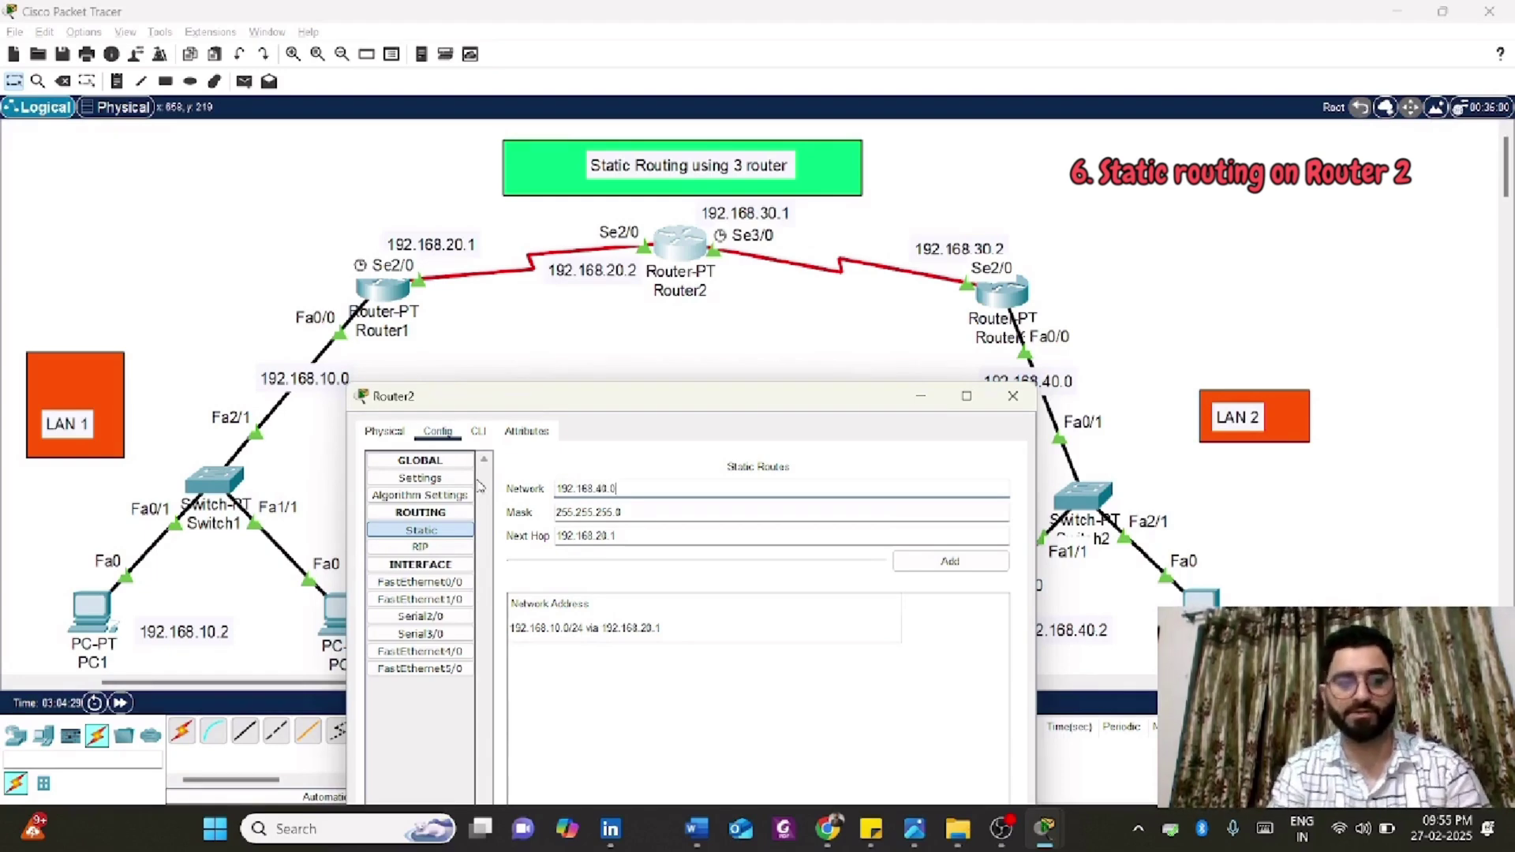
key(Tab)
key(Tab)
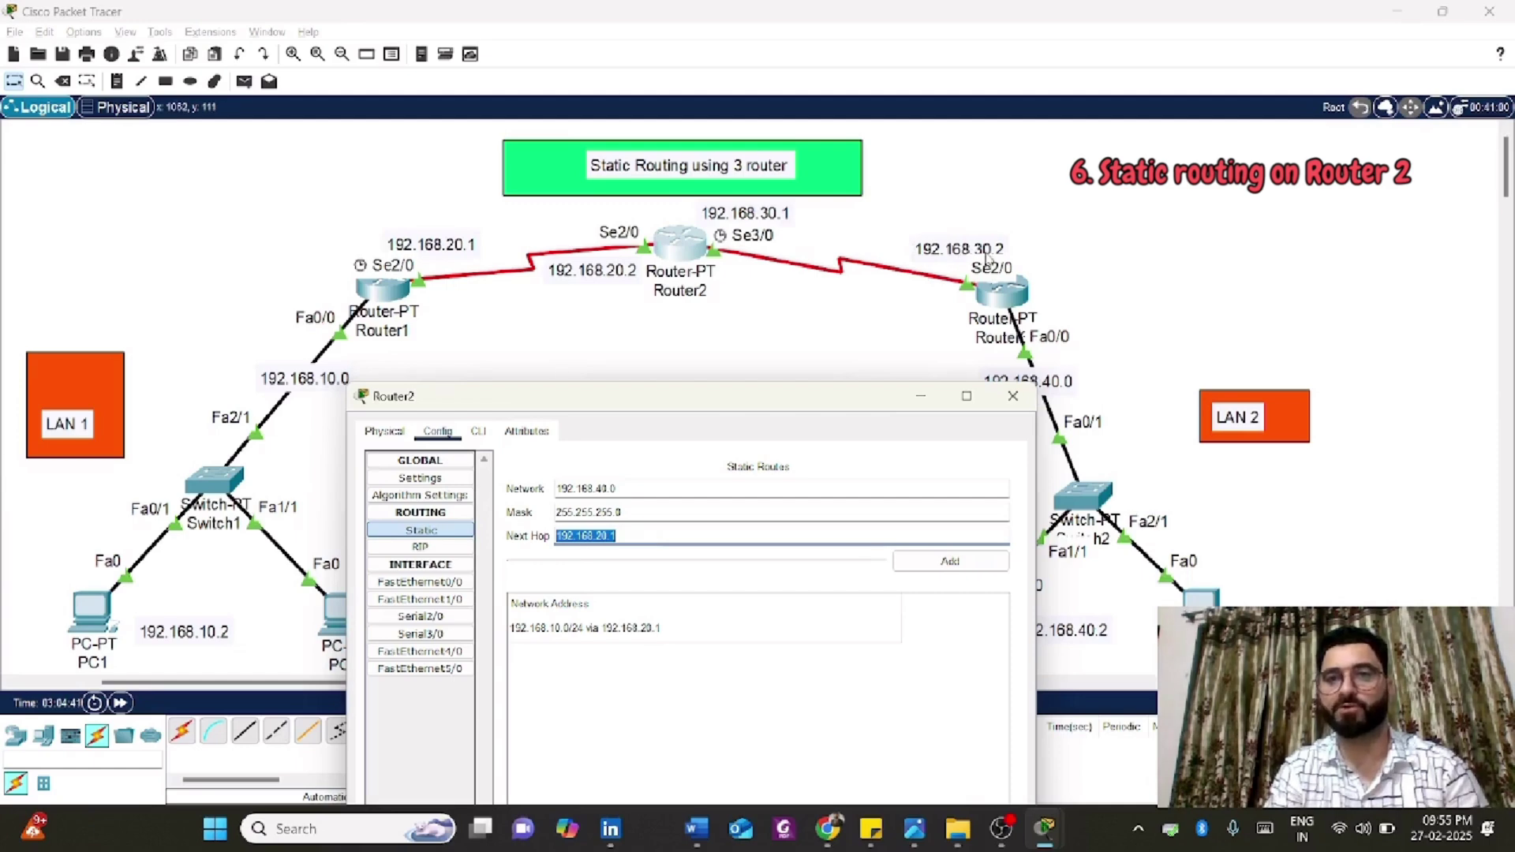
text(192.168)
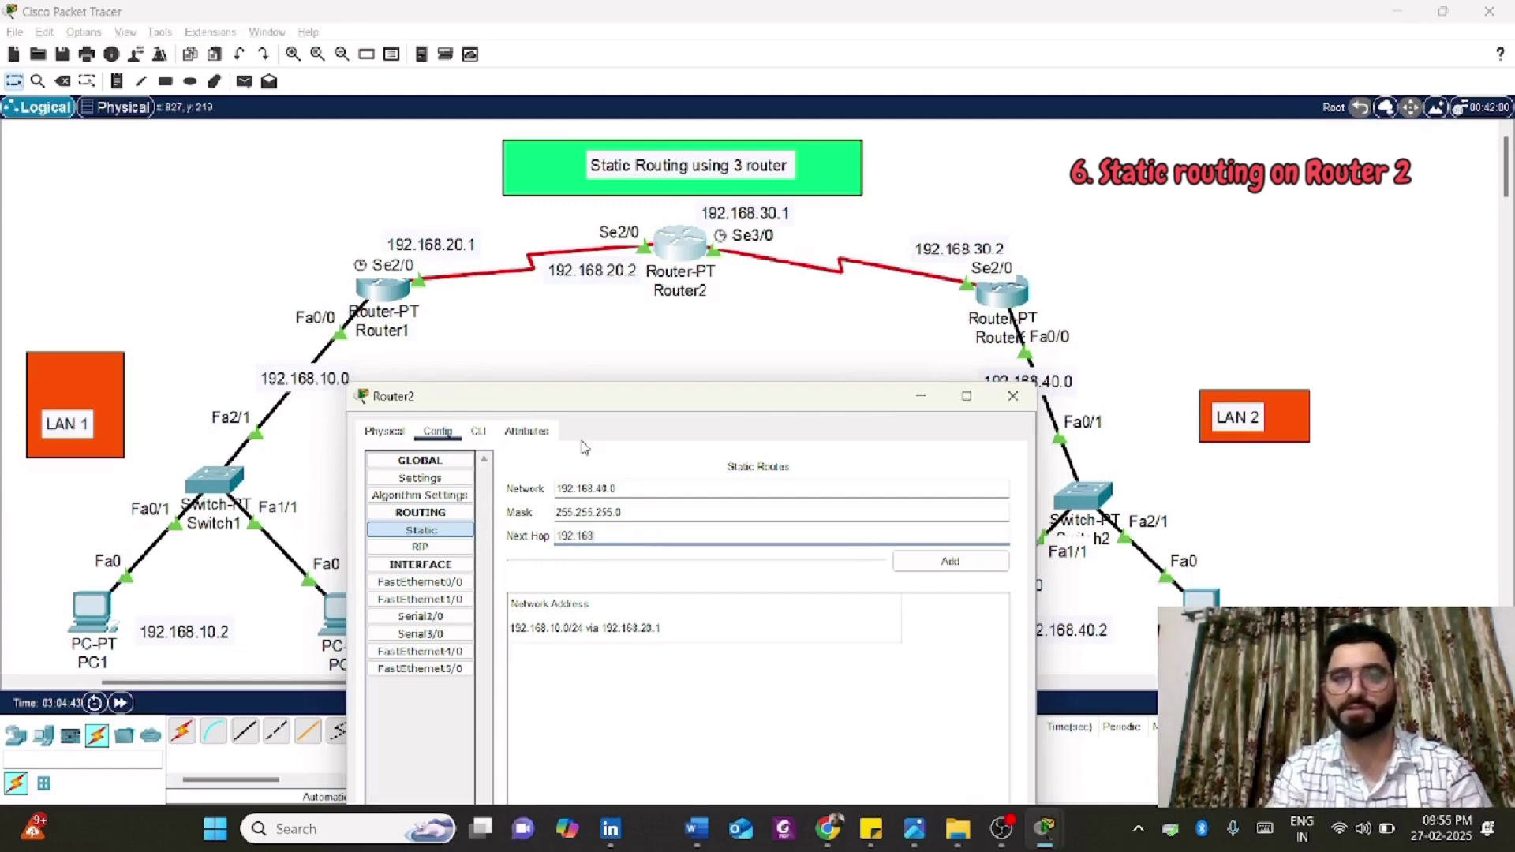
text(.30.2)
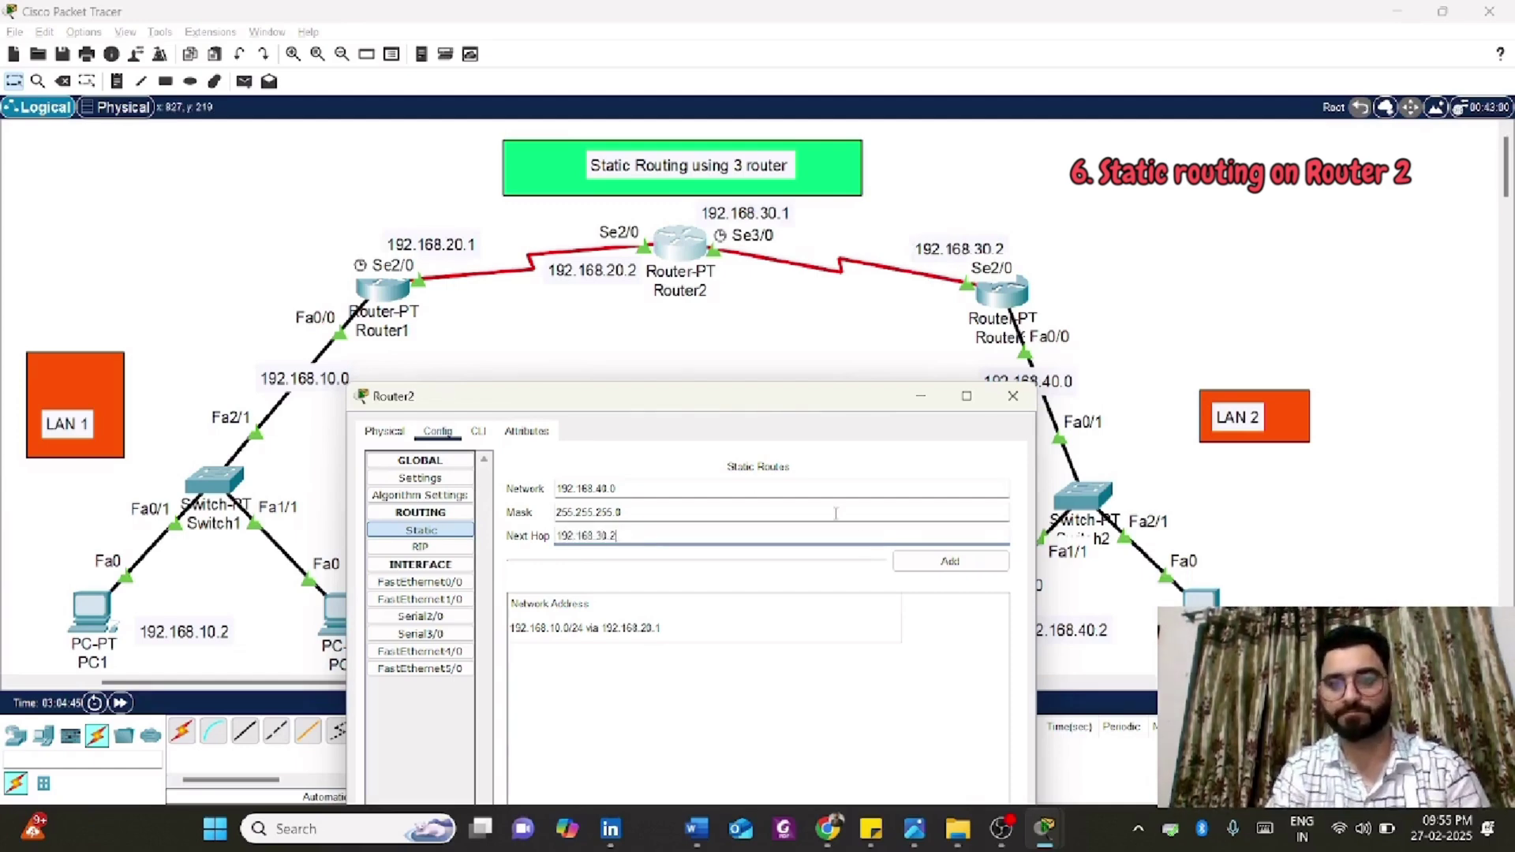
click(950, 562)
click(1014, 396)
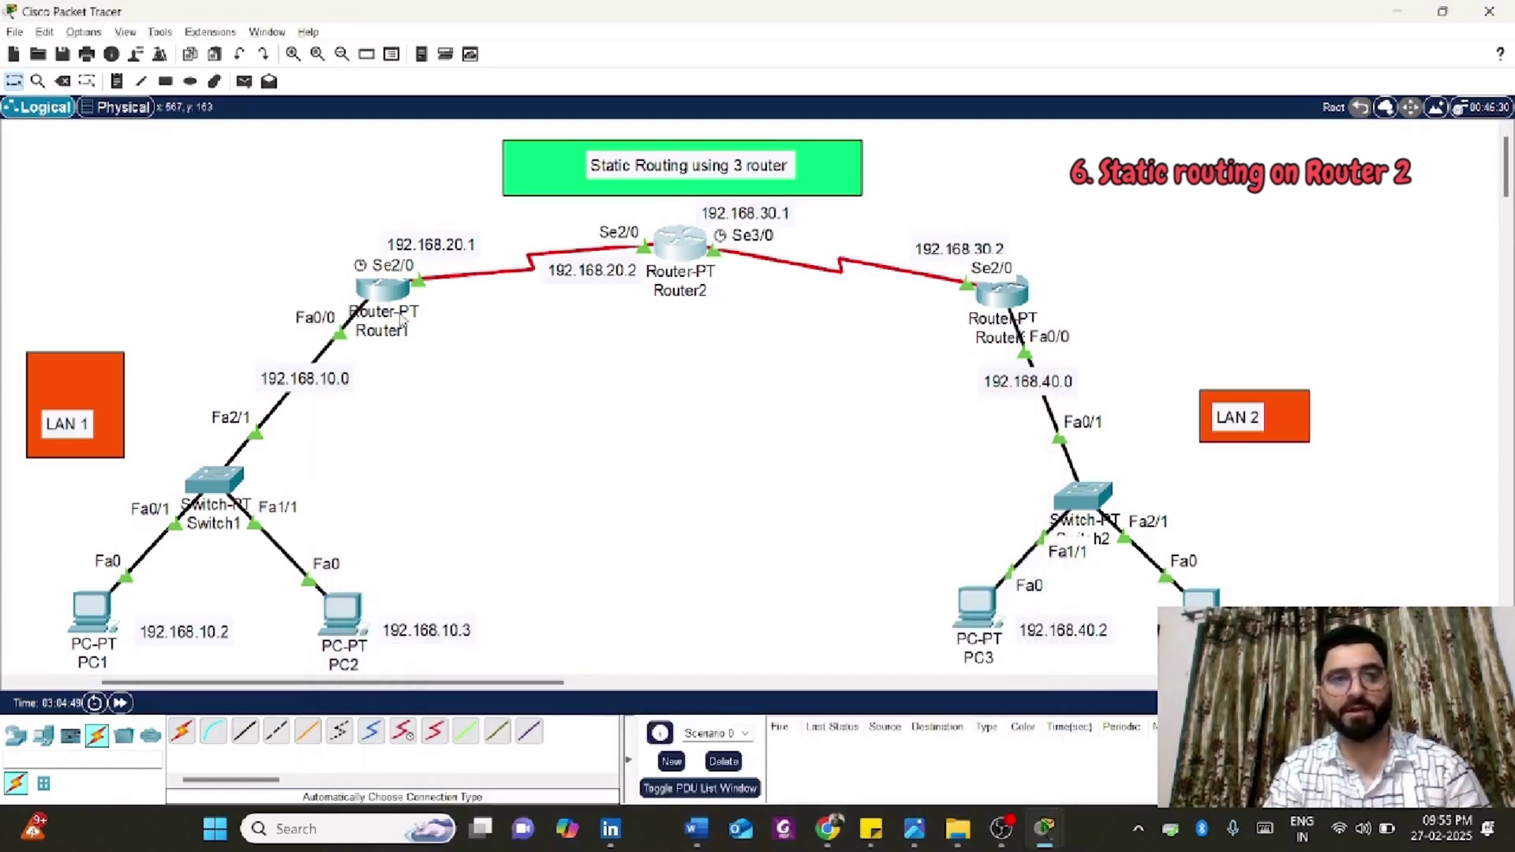
- Test connectivity by sending a simple PDU from Router1 to Router2, then delete the test scenario
click(245, 81)
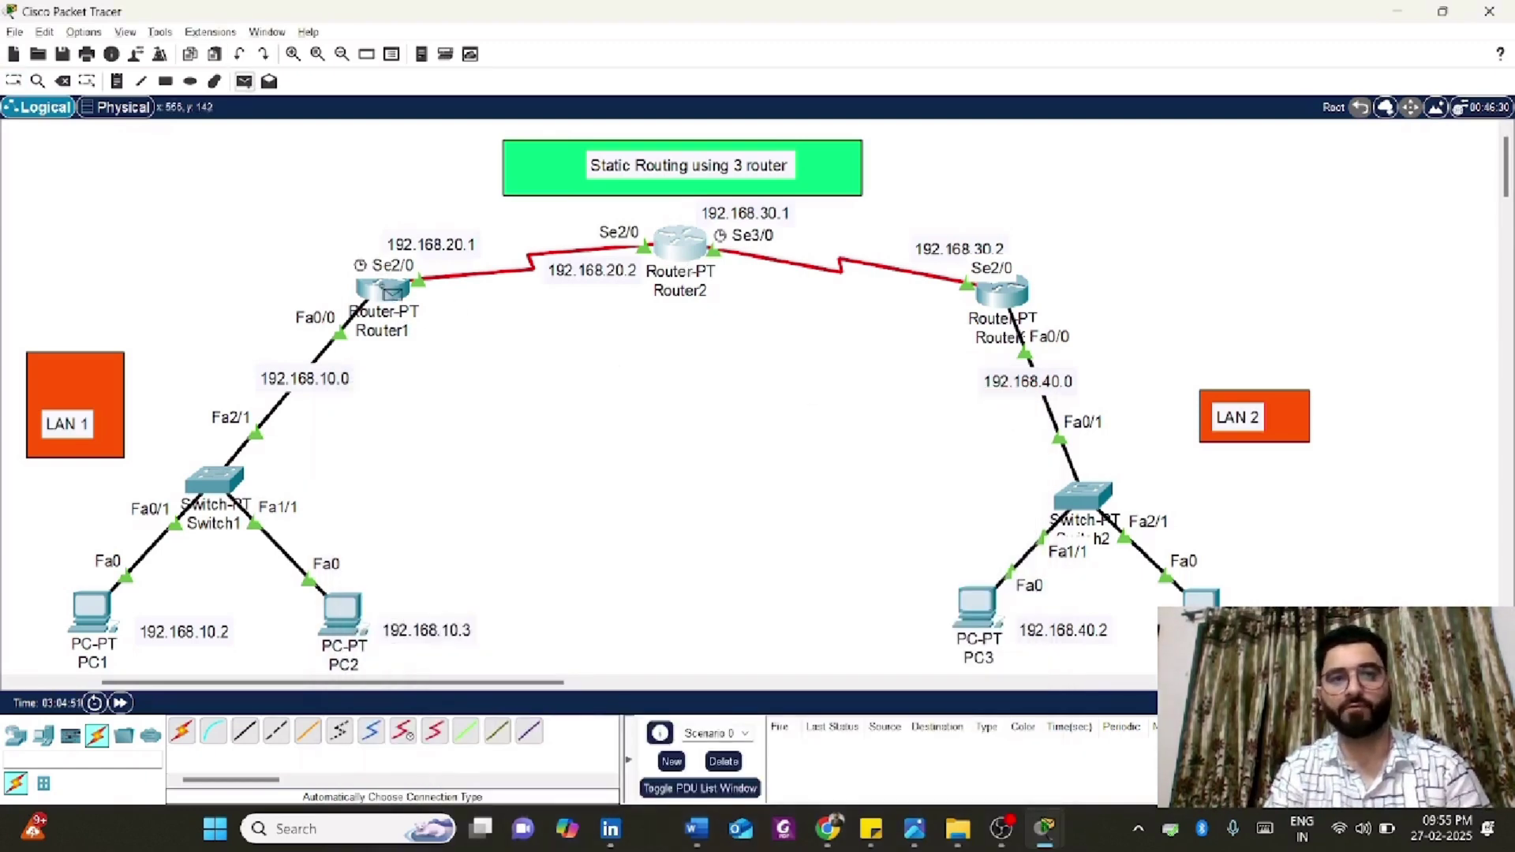
click(392, 291)
click(671, 276)
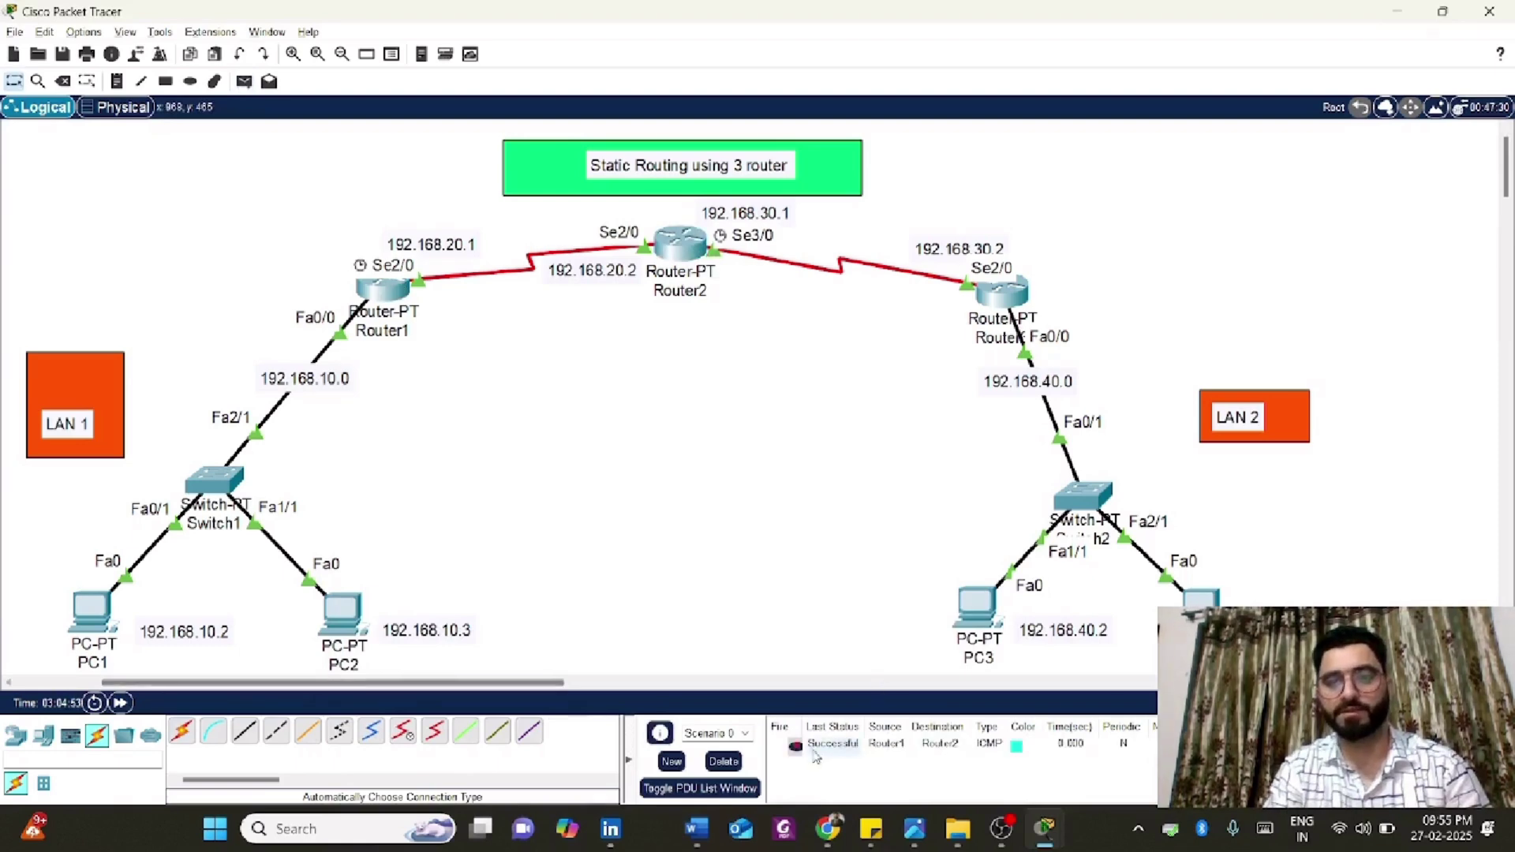
click(724, 762)
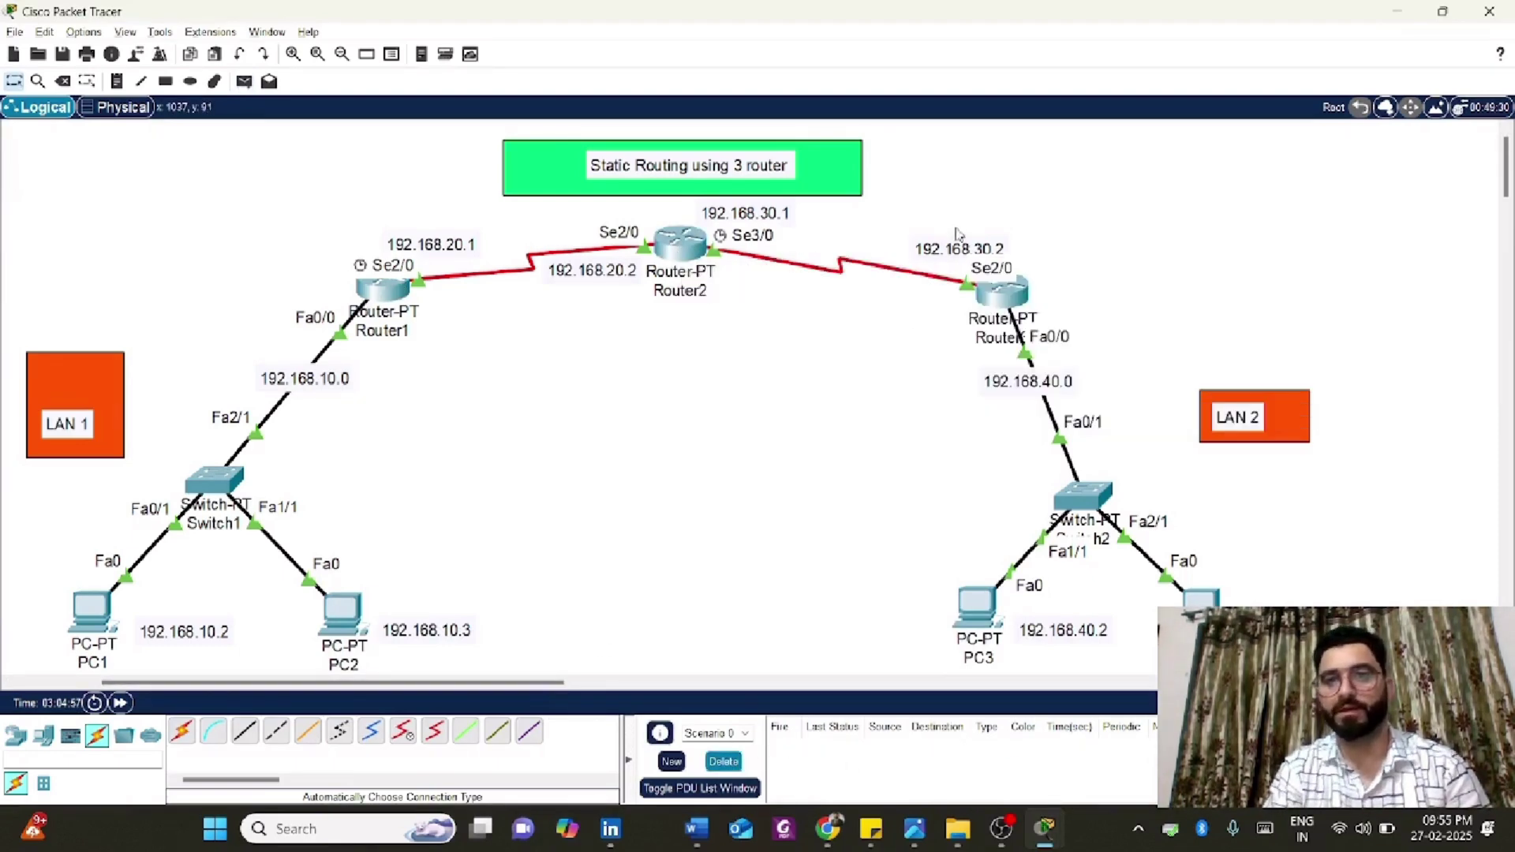
- Add a static route on Router3 to network 192.168.10.0, mask 255.255.255.0, with next hop 192.168.30.1
click(1012, 303)
drag(852, 126, 594, 388)
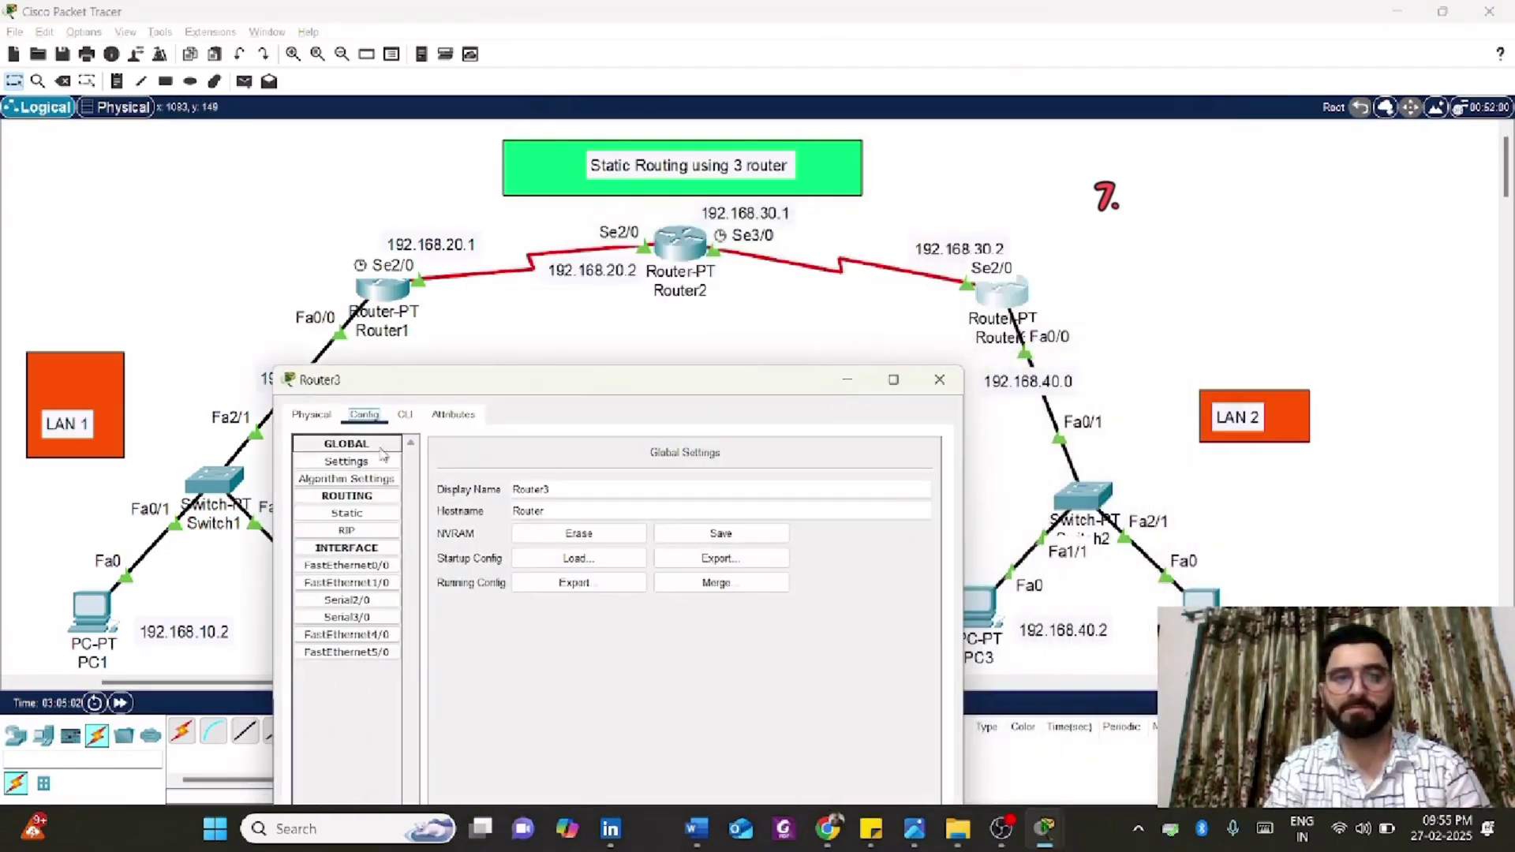
click(352, 513)
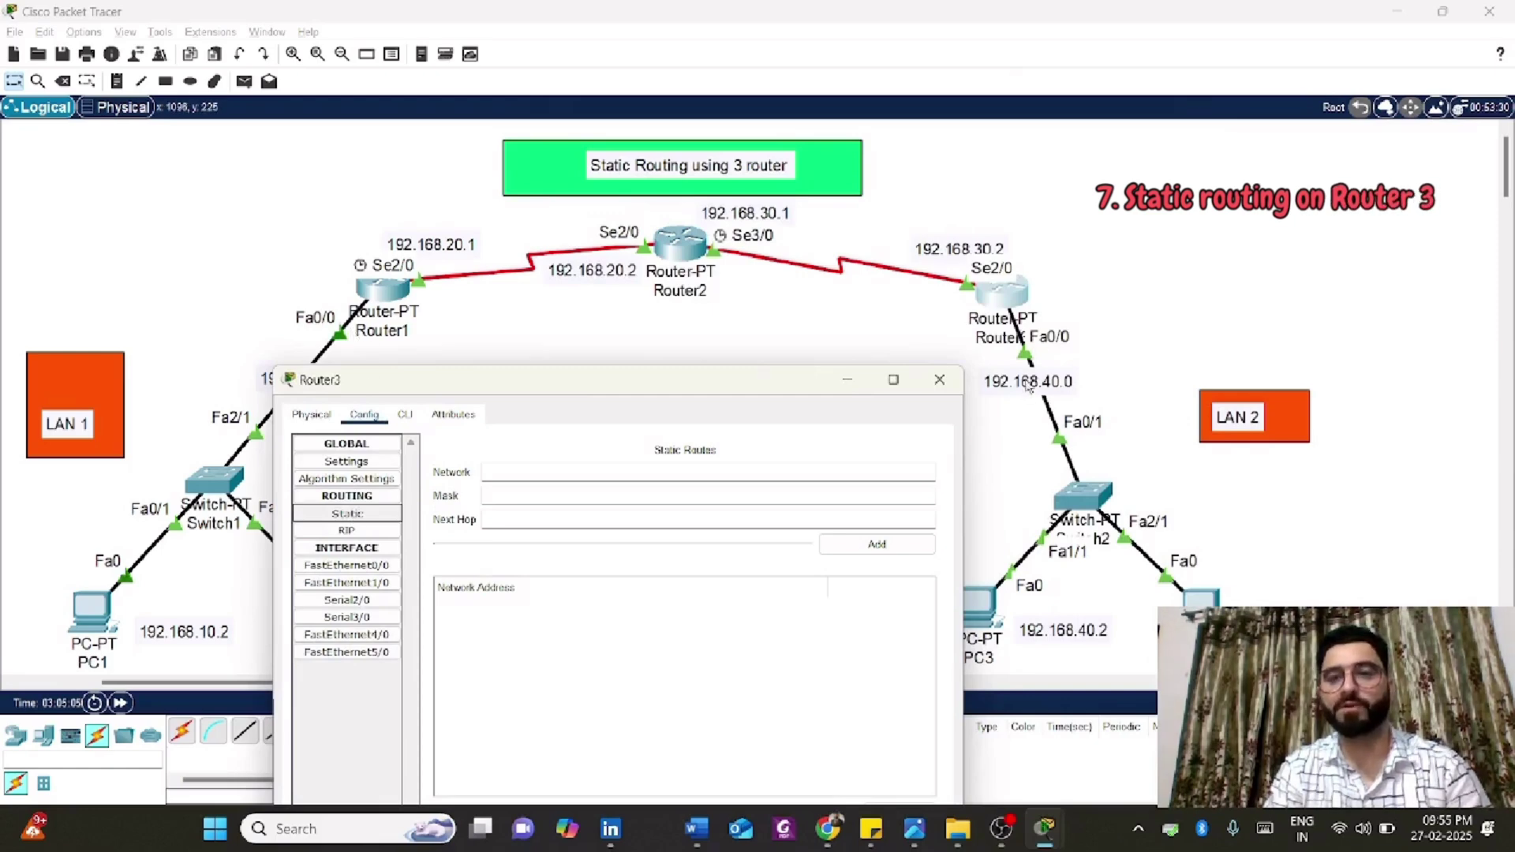
click(504, 475)
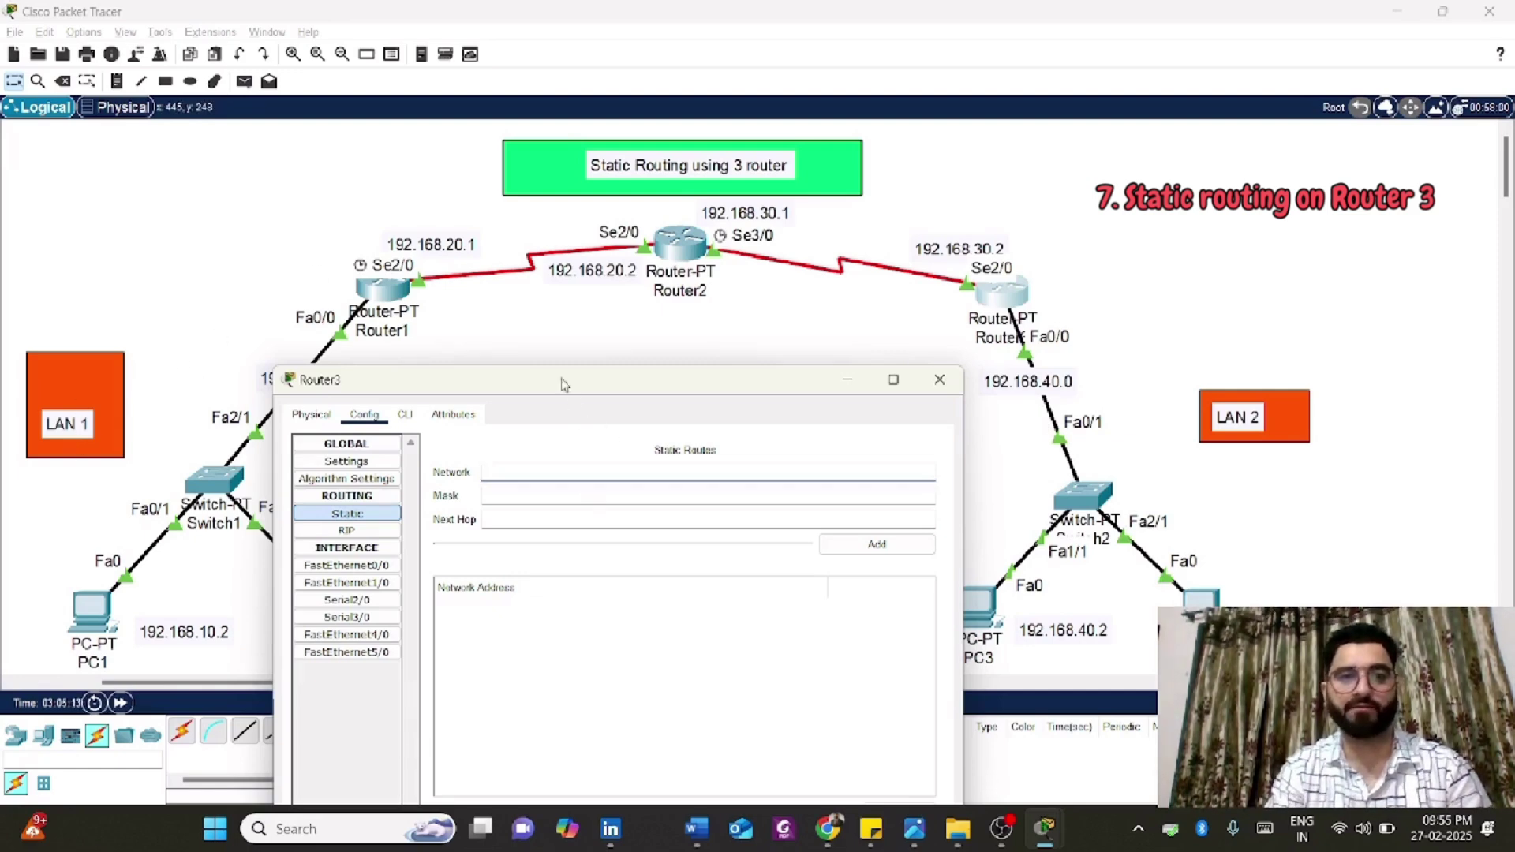
drag(561, 384, 598, 418)
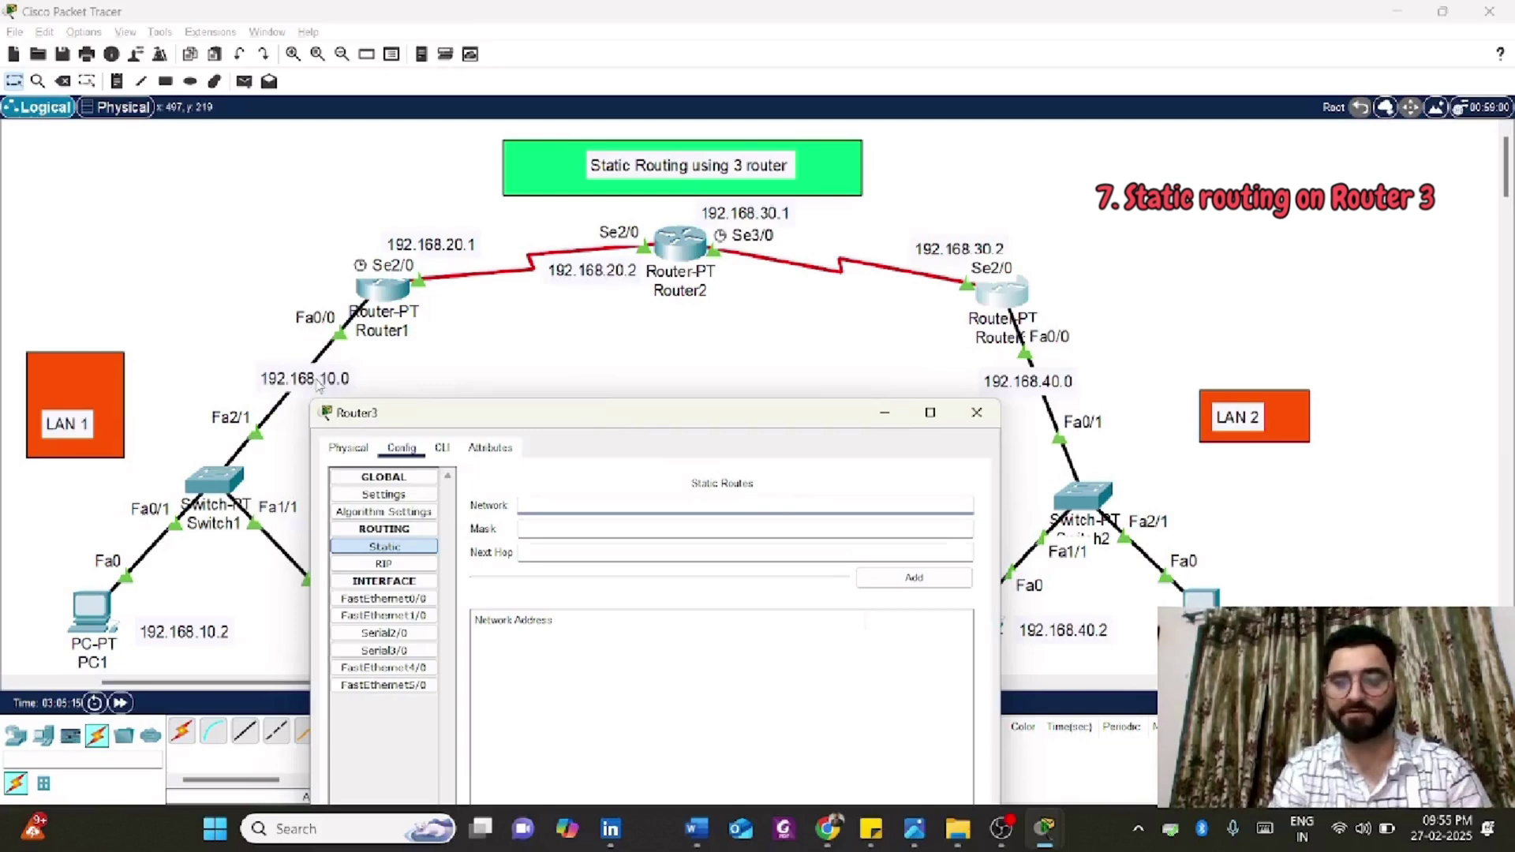
text(192.168)
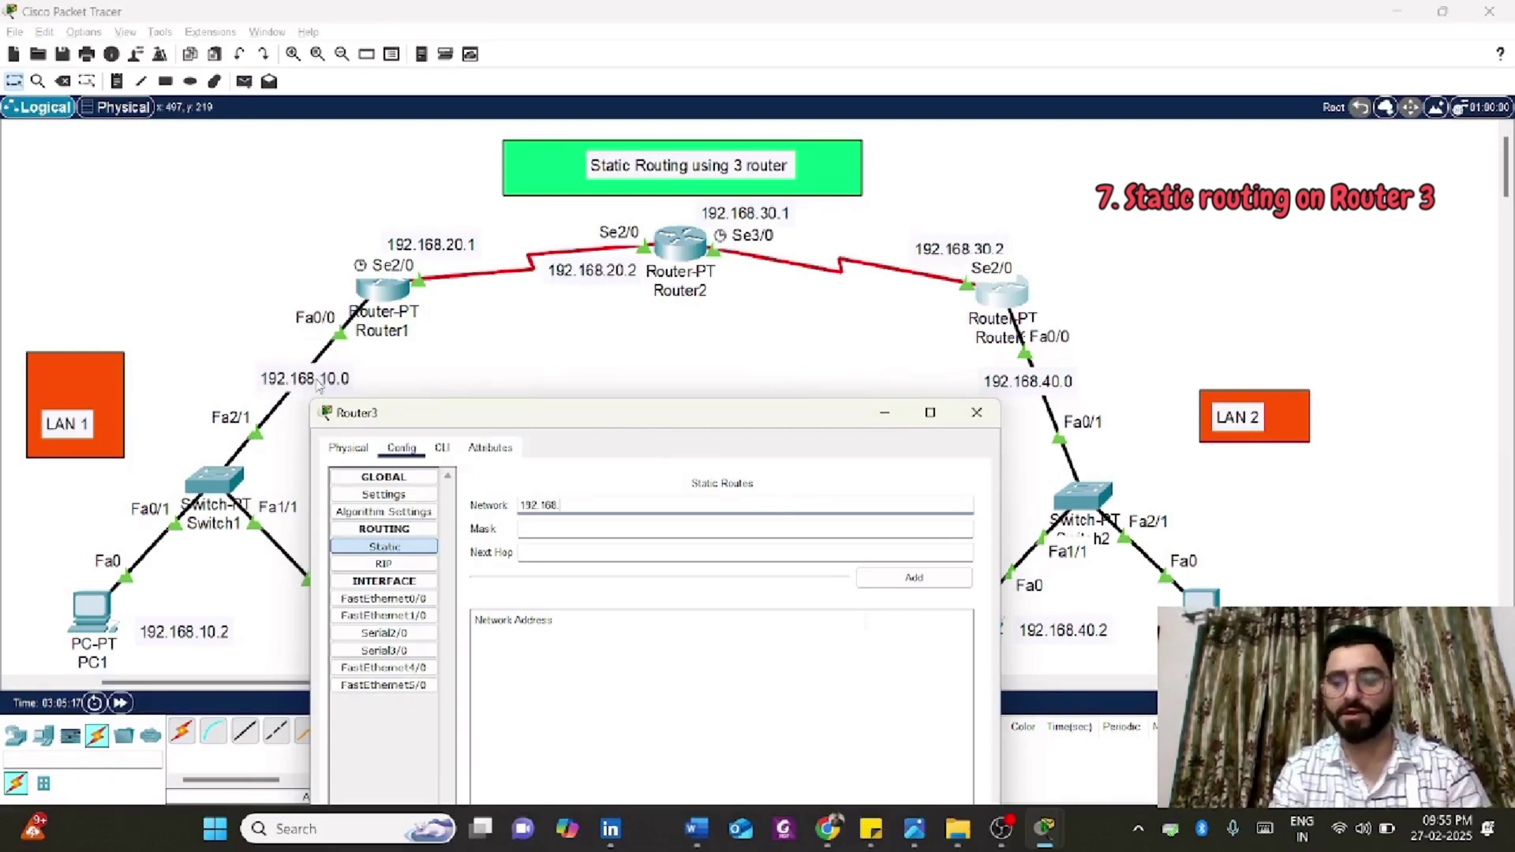
text(.10.0)
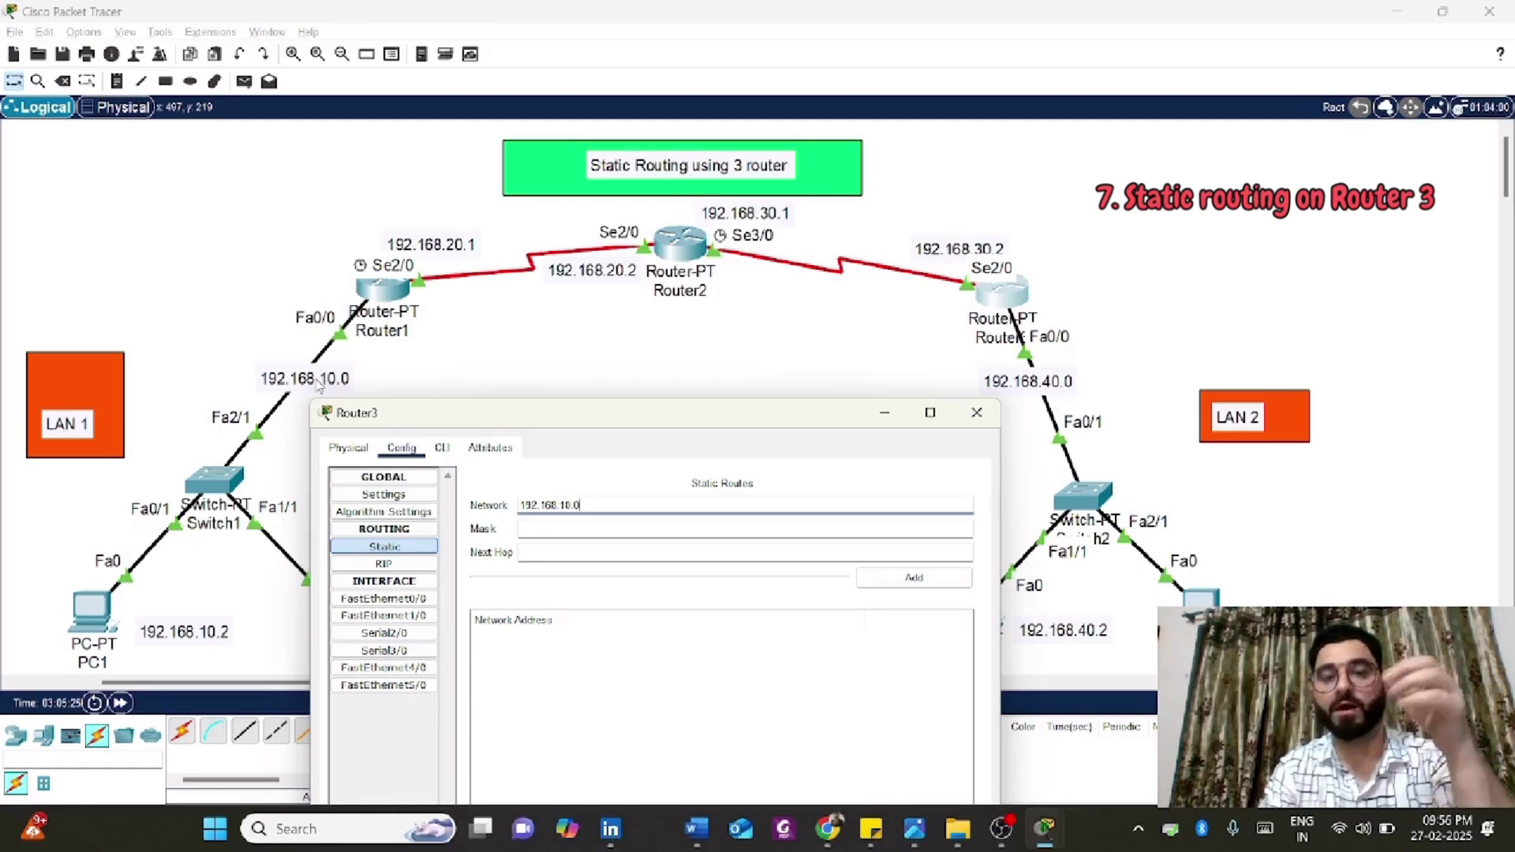
click(539, 528)
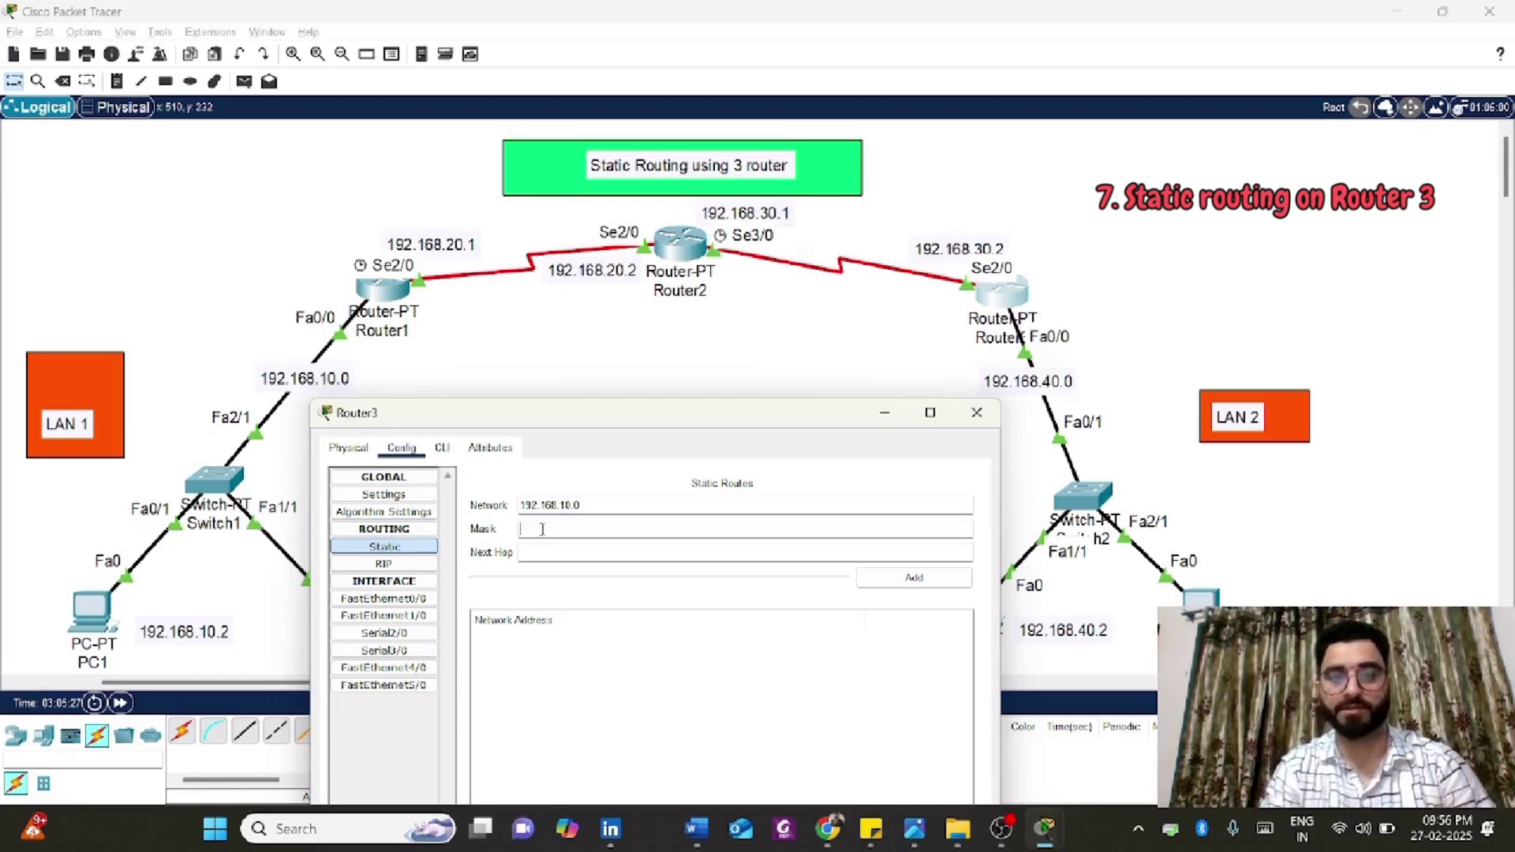
text(255.255.255.0)
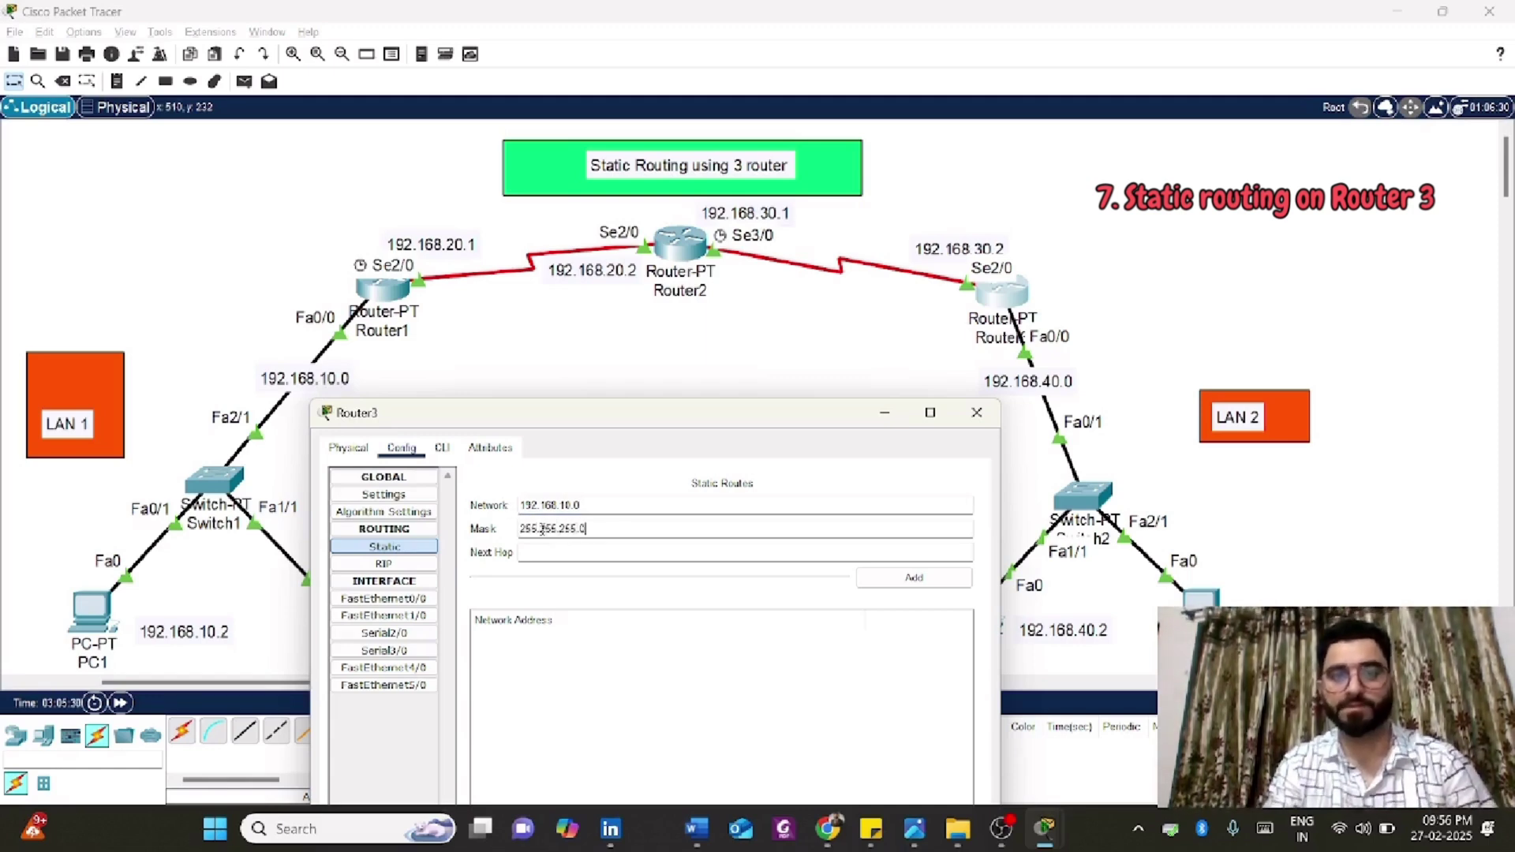
key(Tab)
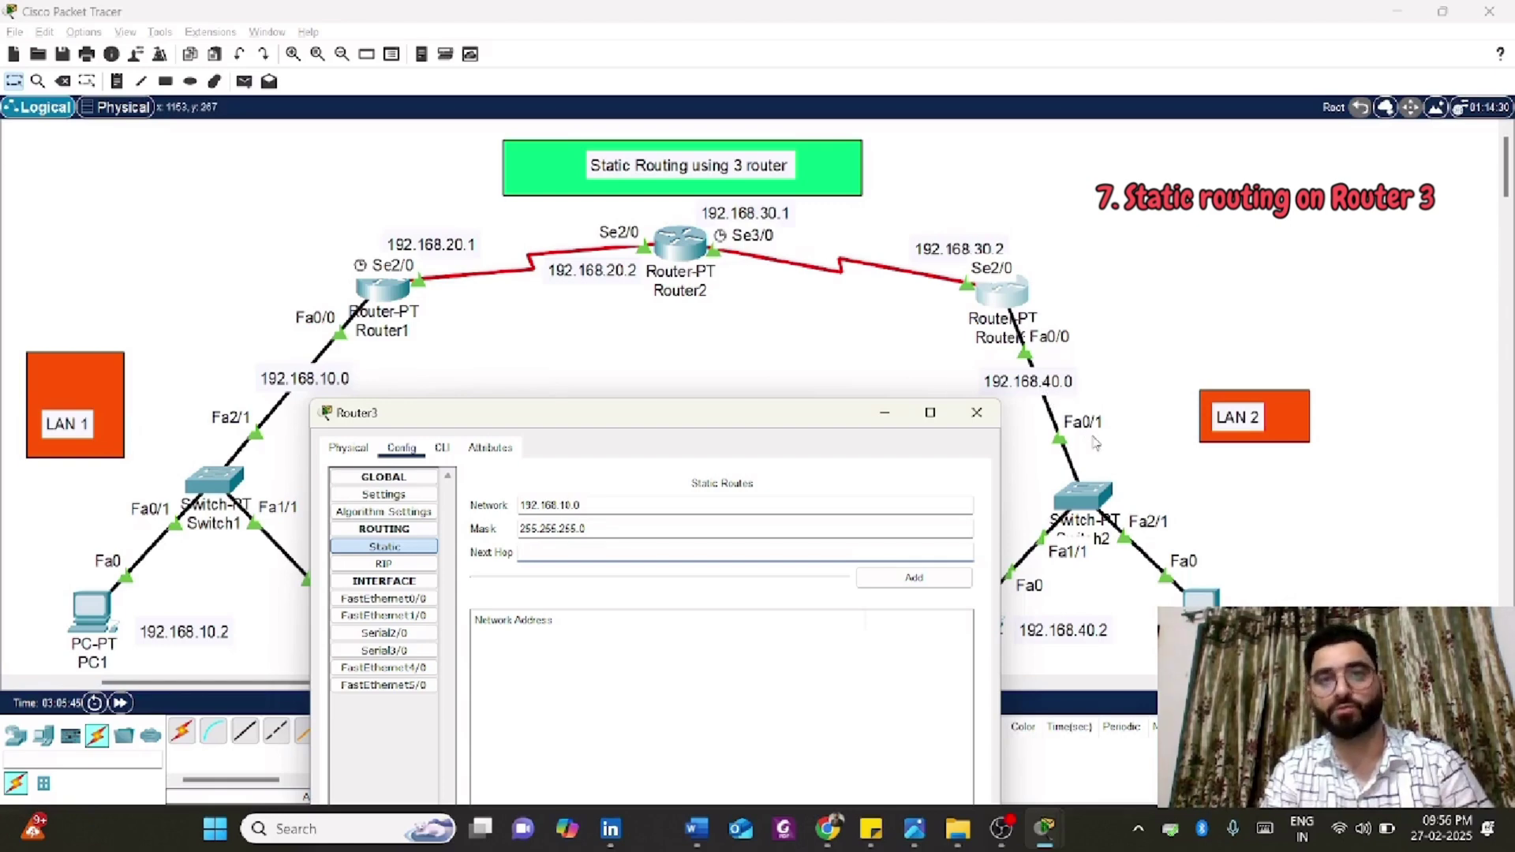
text(192)
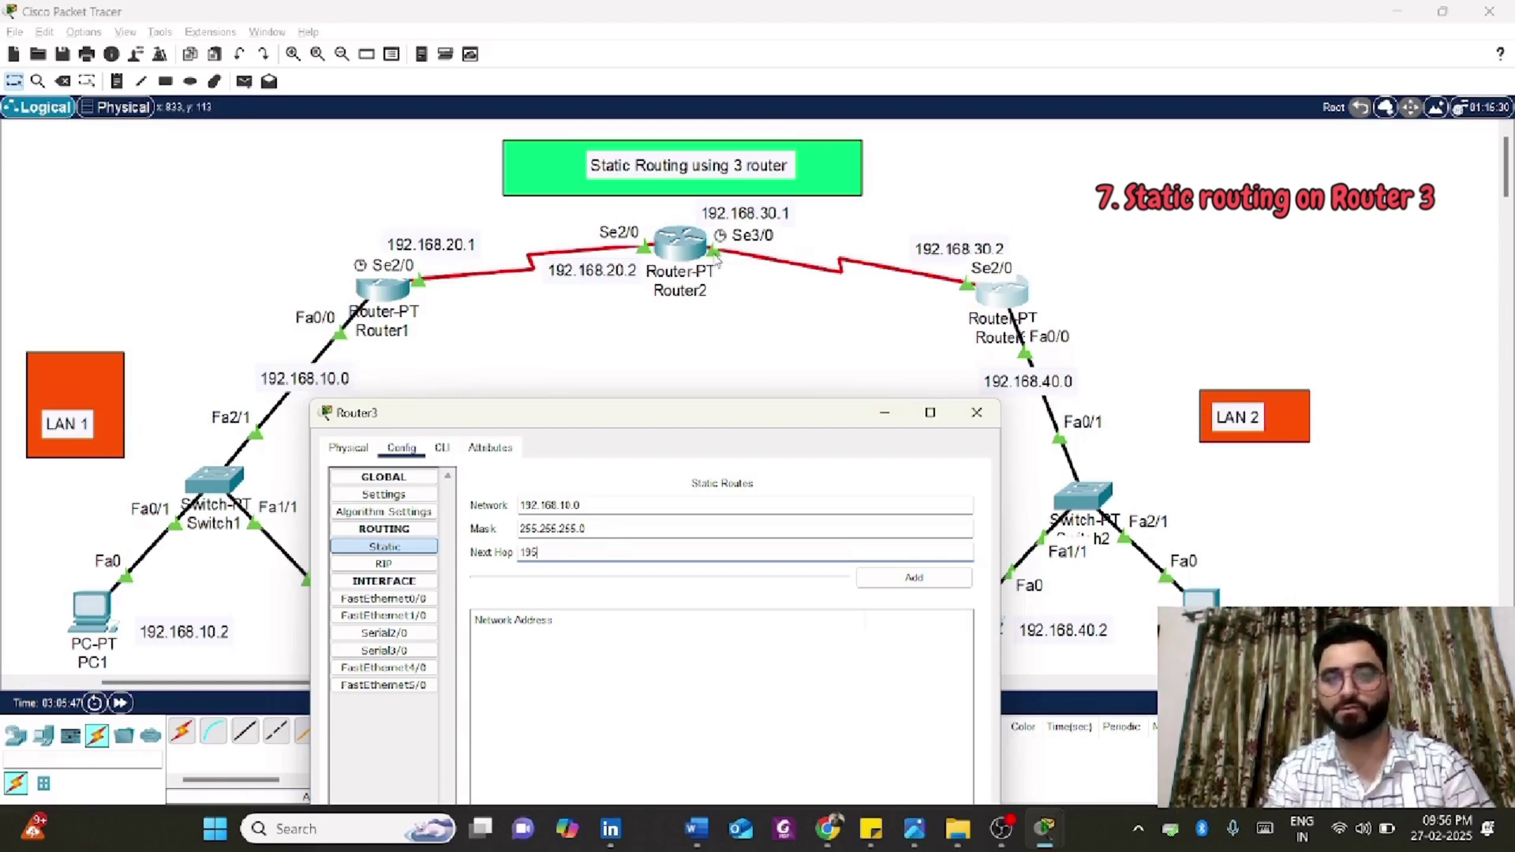
text(.168)
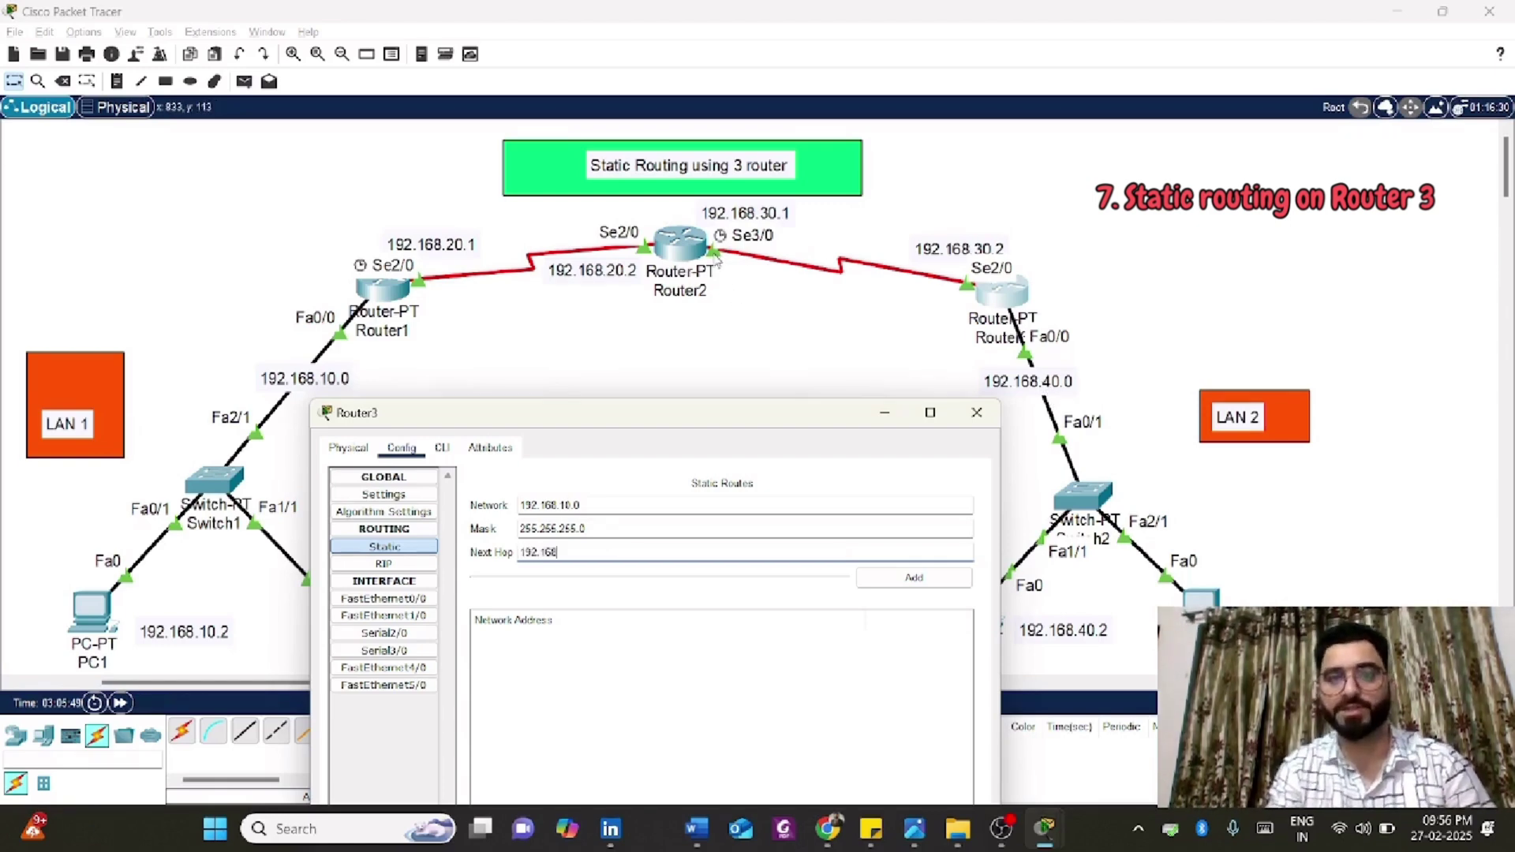
text(.30.1)
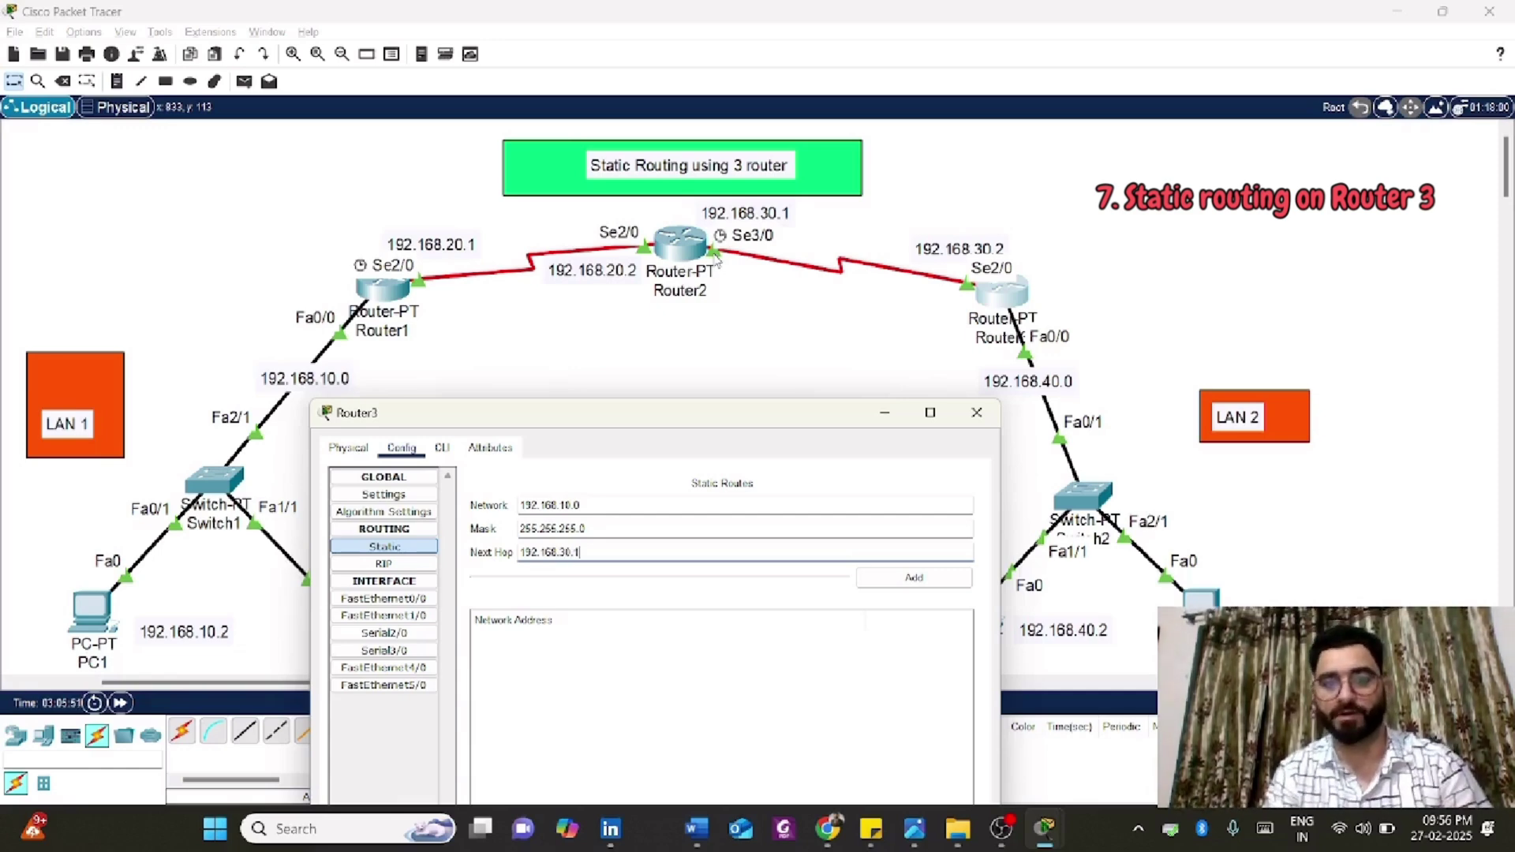
click(912, 577)
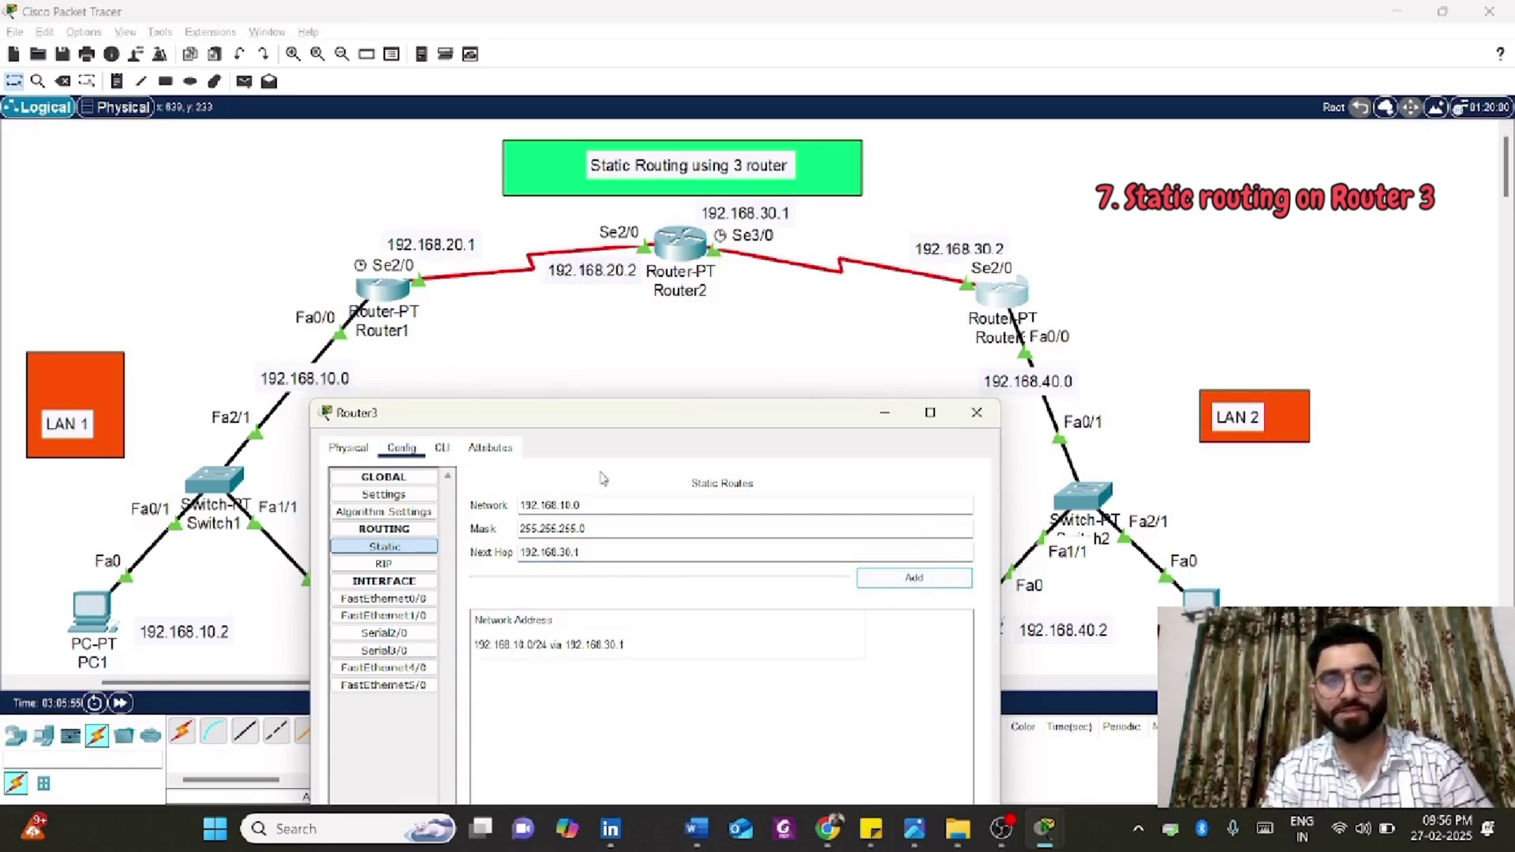
- Add a static route on Router3 to network 192.168.20.0, keeping mask 255.255.255.0 and next hop 192.168.30.1
drag(608, 506, 472, 507)
text(192)
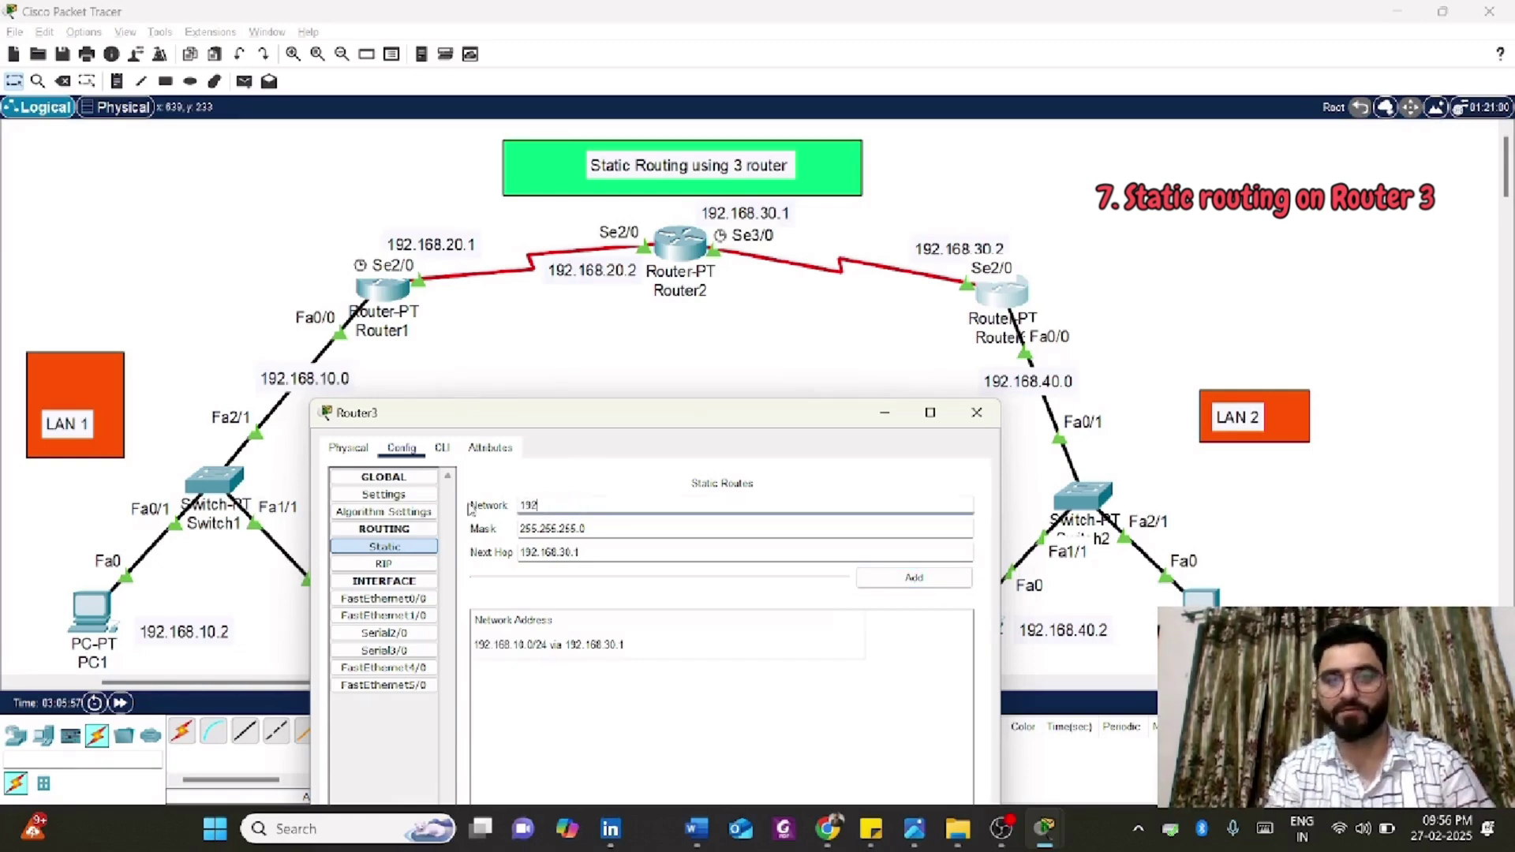
text(.168.20.0)
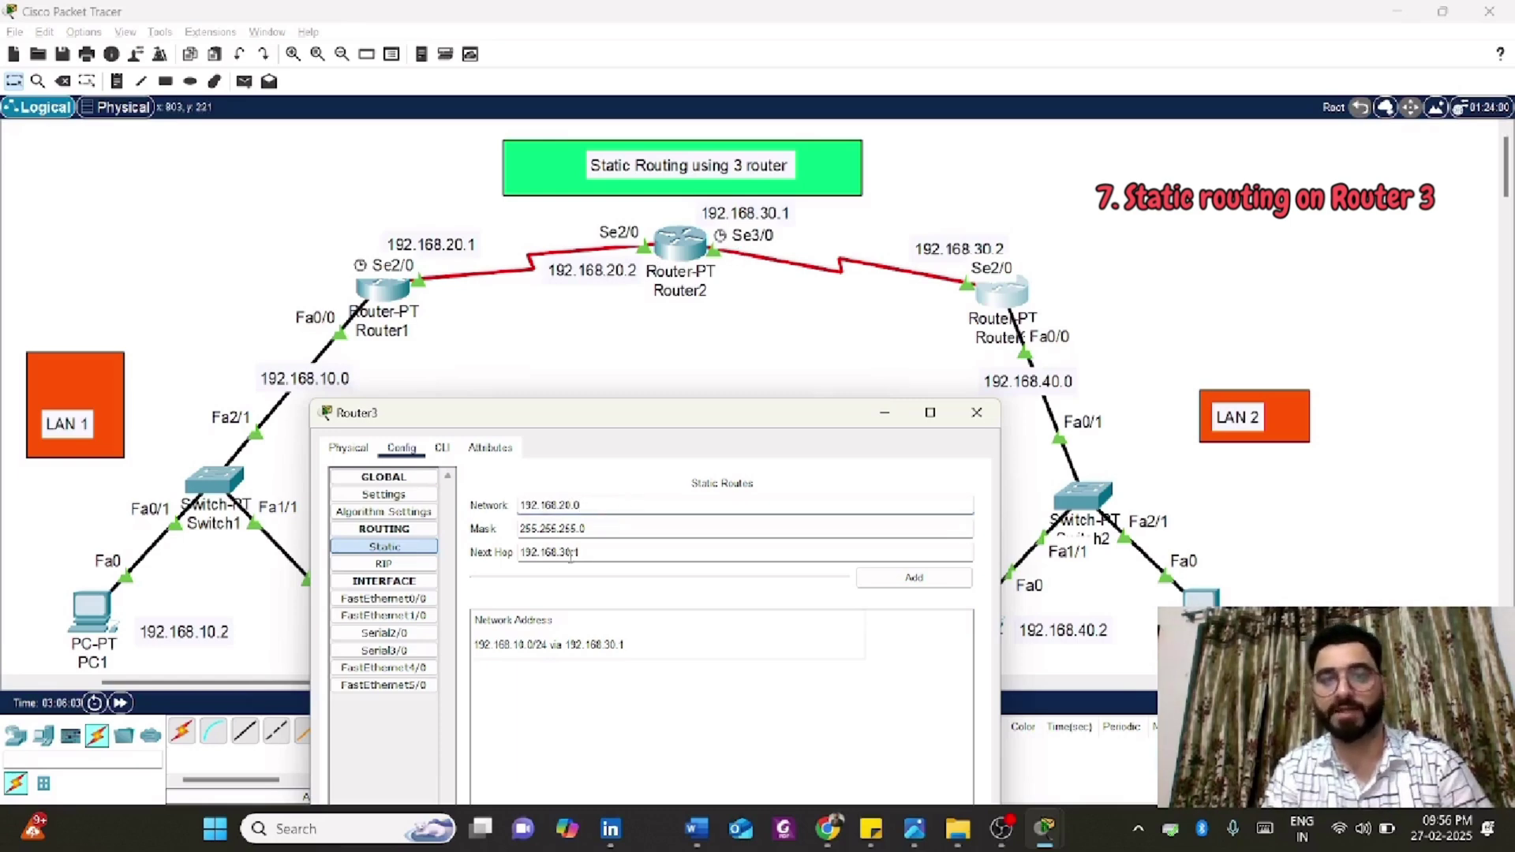
drag(581, 553, 499, 552)
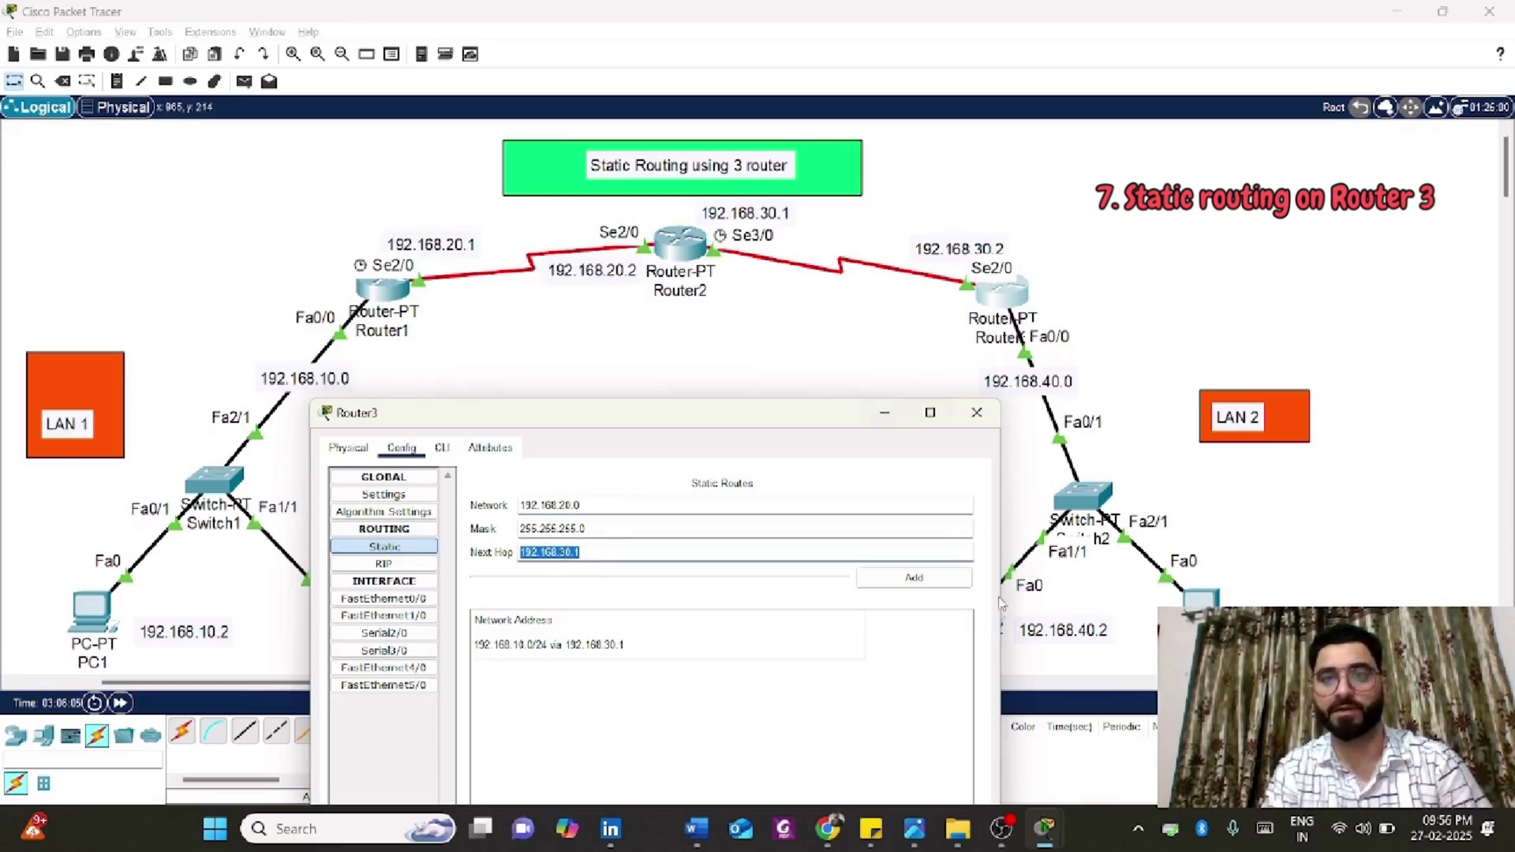
click(913, 579)
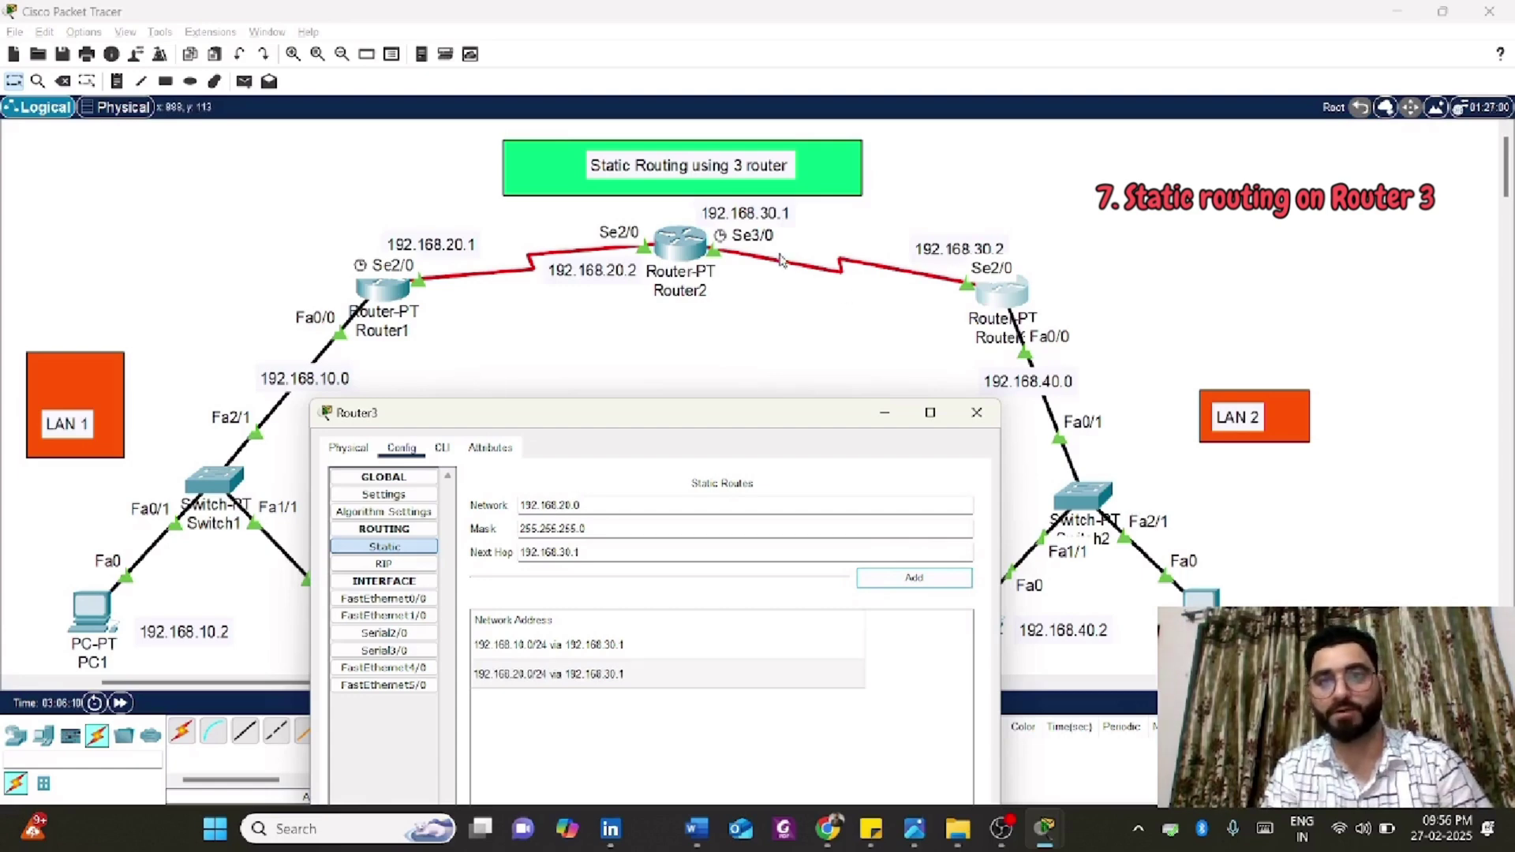
- Add a static route on Router3 to network 192.168.30.0 with the same mask and next hop 192.168.30.1, then close its configuration window
drag(582, 505, 493, 504)
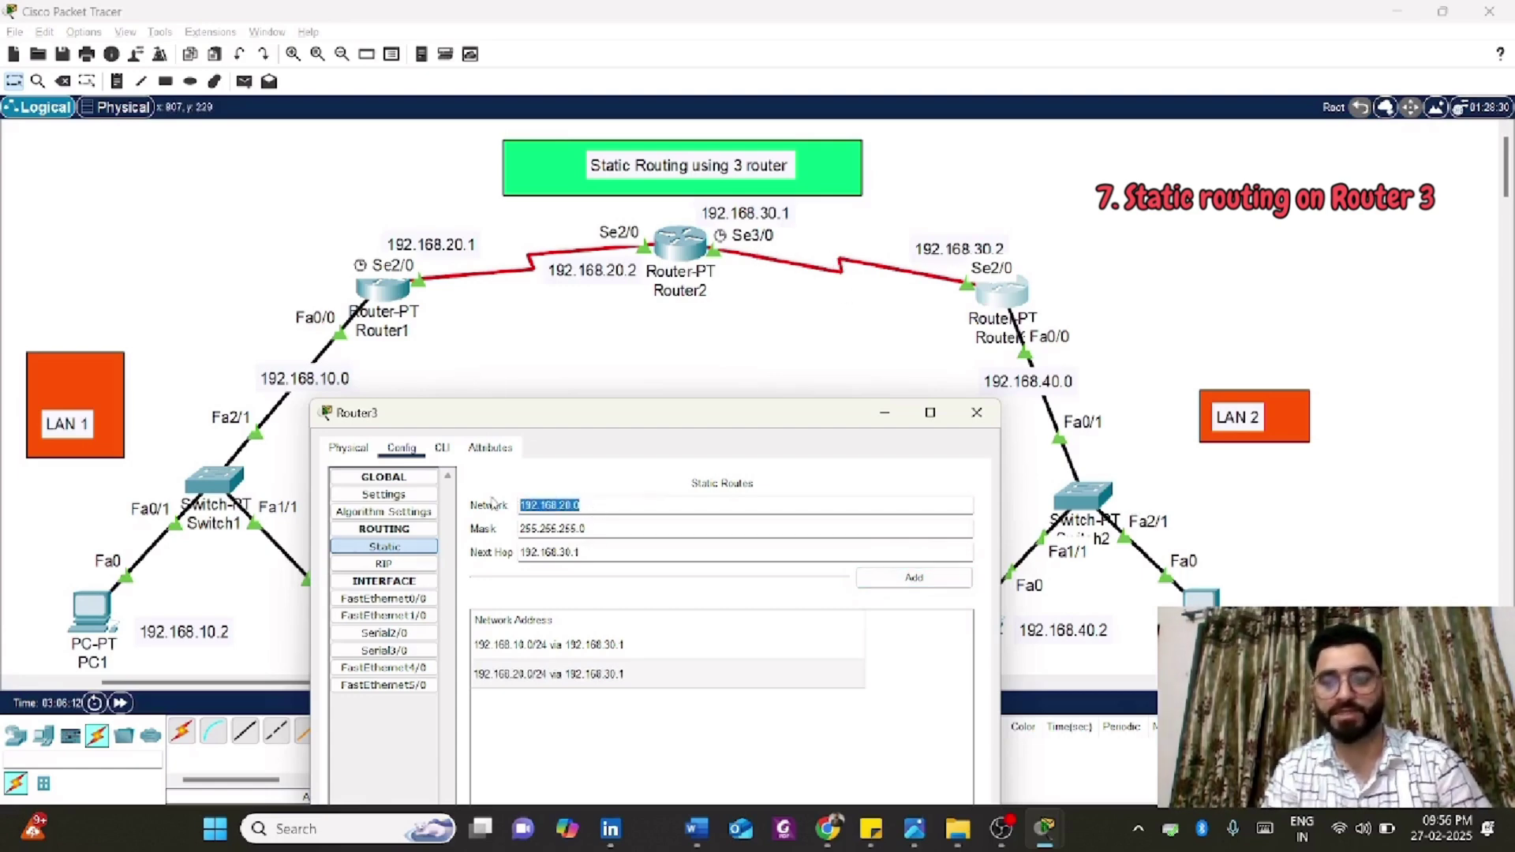
text(192.1)
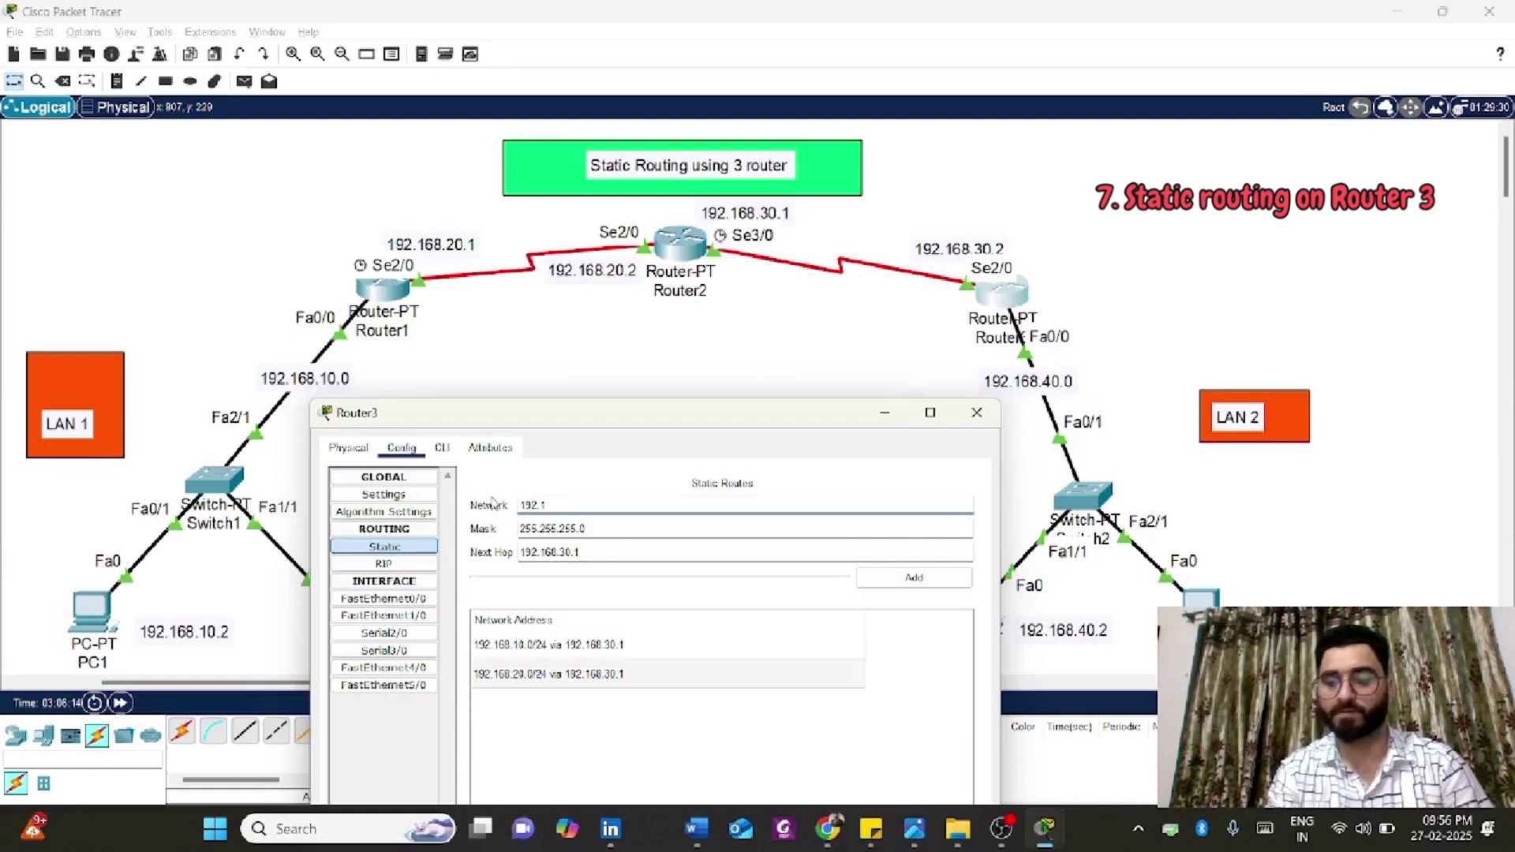
text(68.30)
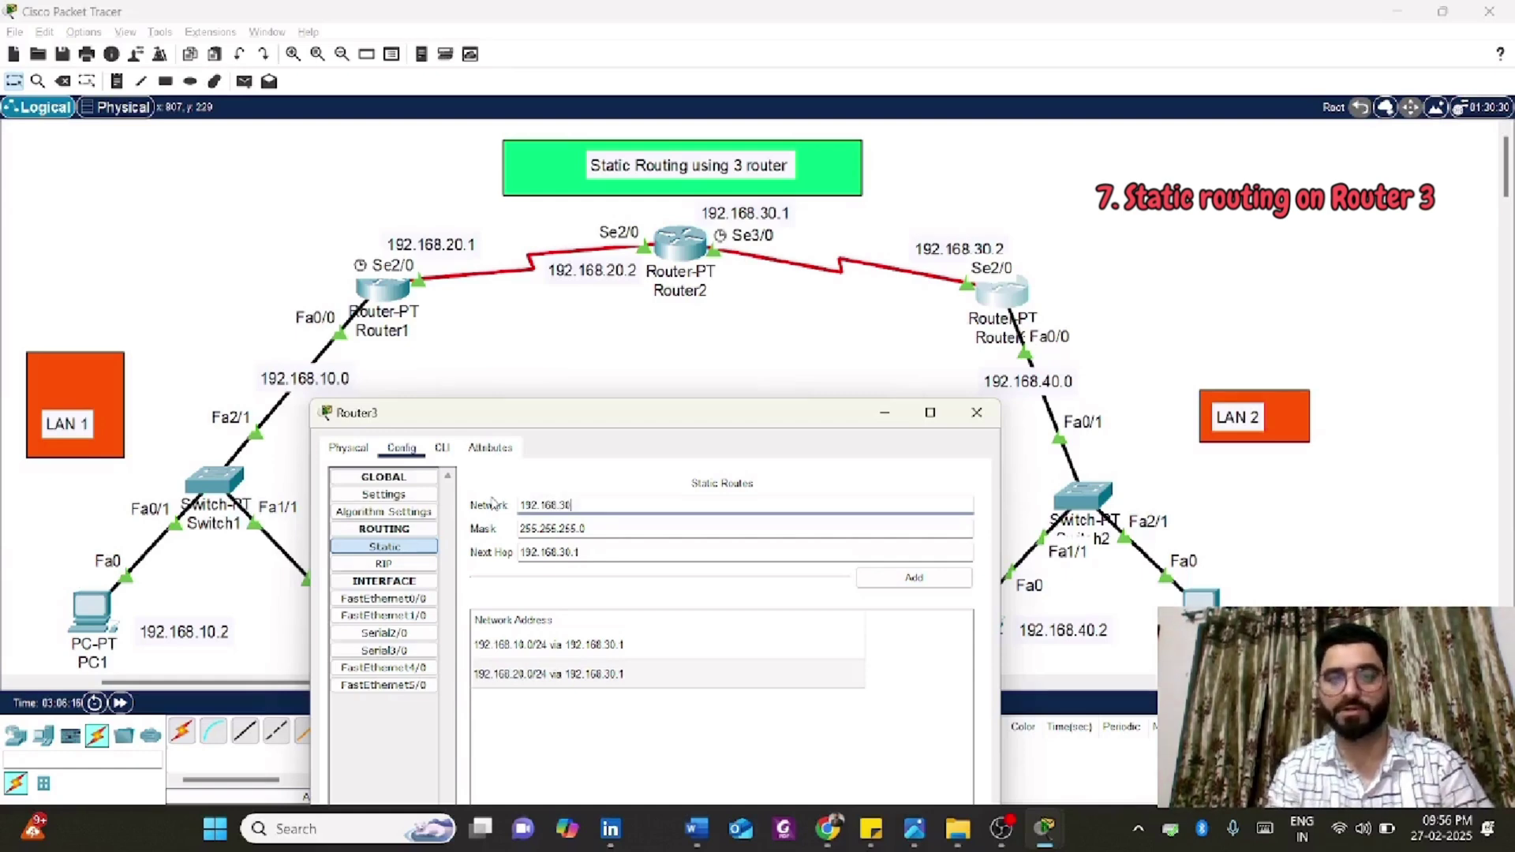
text(.0)
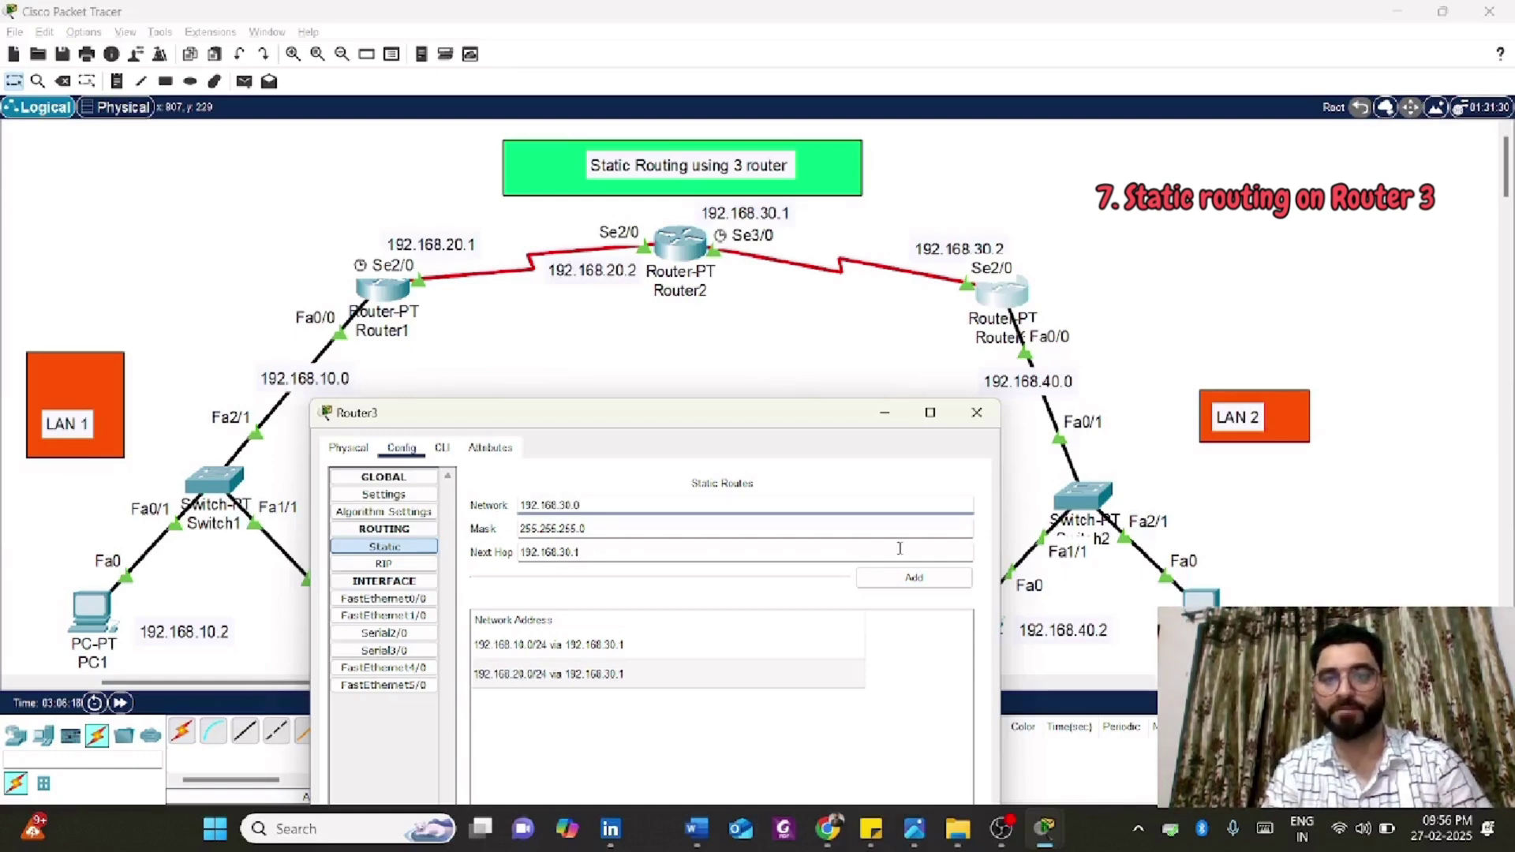
click(914, 578)
click(977, 412)
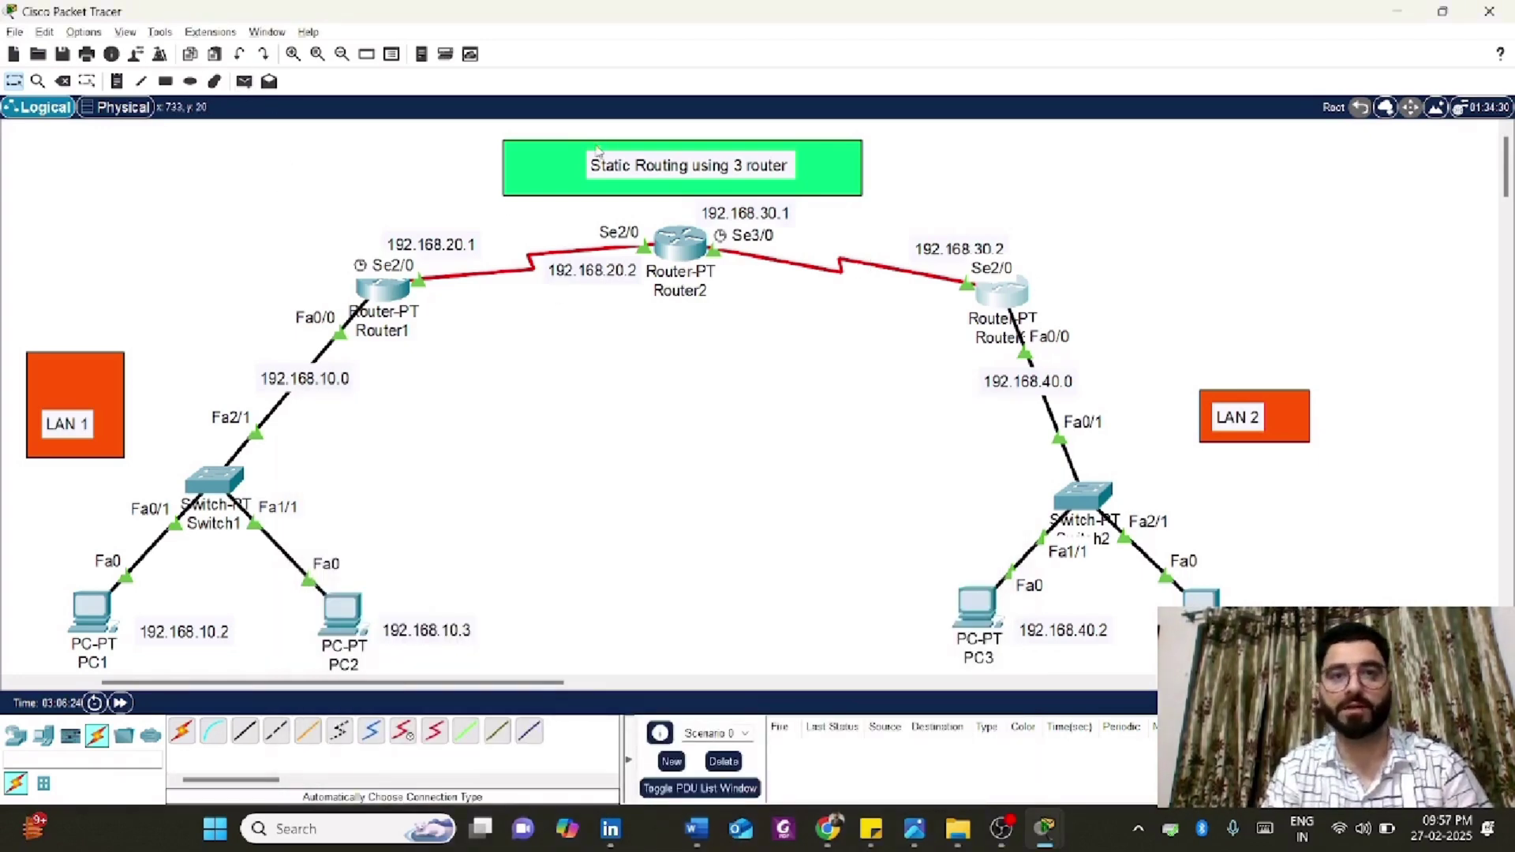
- Test connectivity by sending a simple PDU from Router1 to Router3
click(244, 80)
click(388, 289)
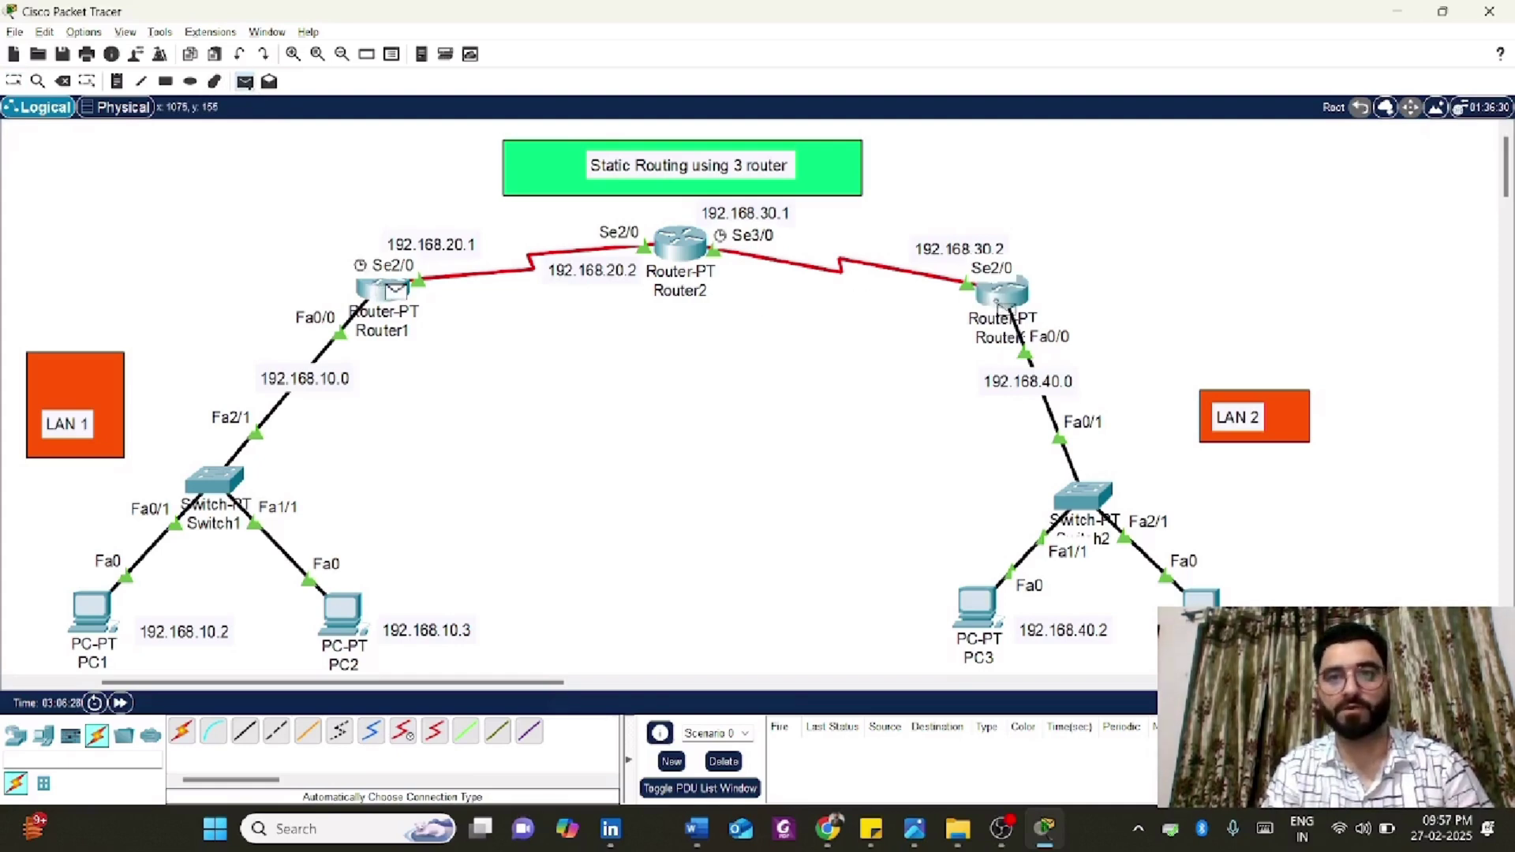
click(1000, 296)
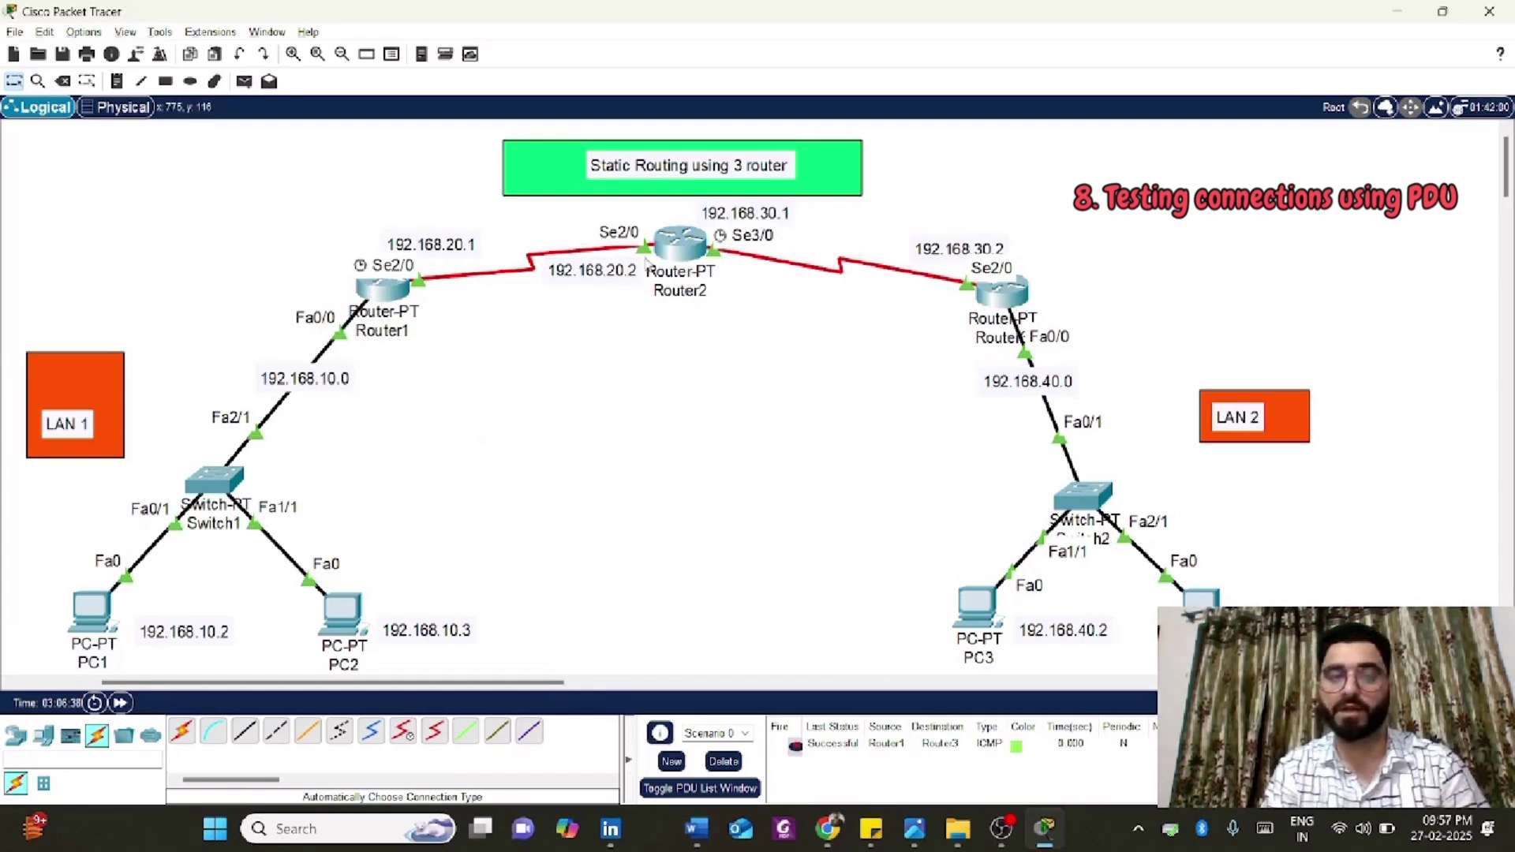
- Test connectivity by sending a simple PDU from PC1 to Router3, then delete the test scenario
click(244, 82)
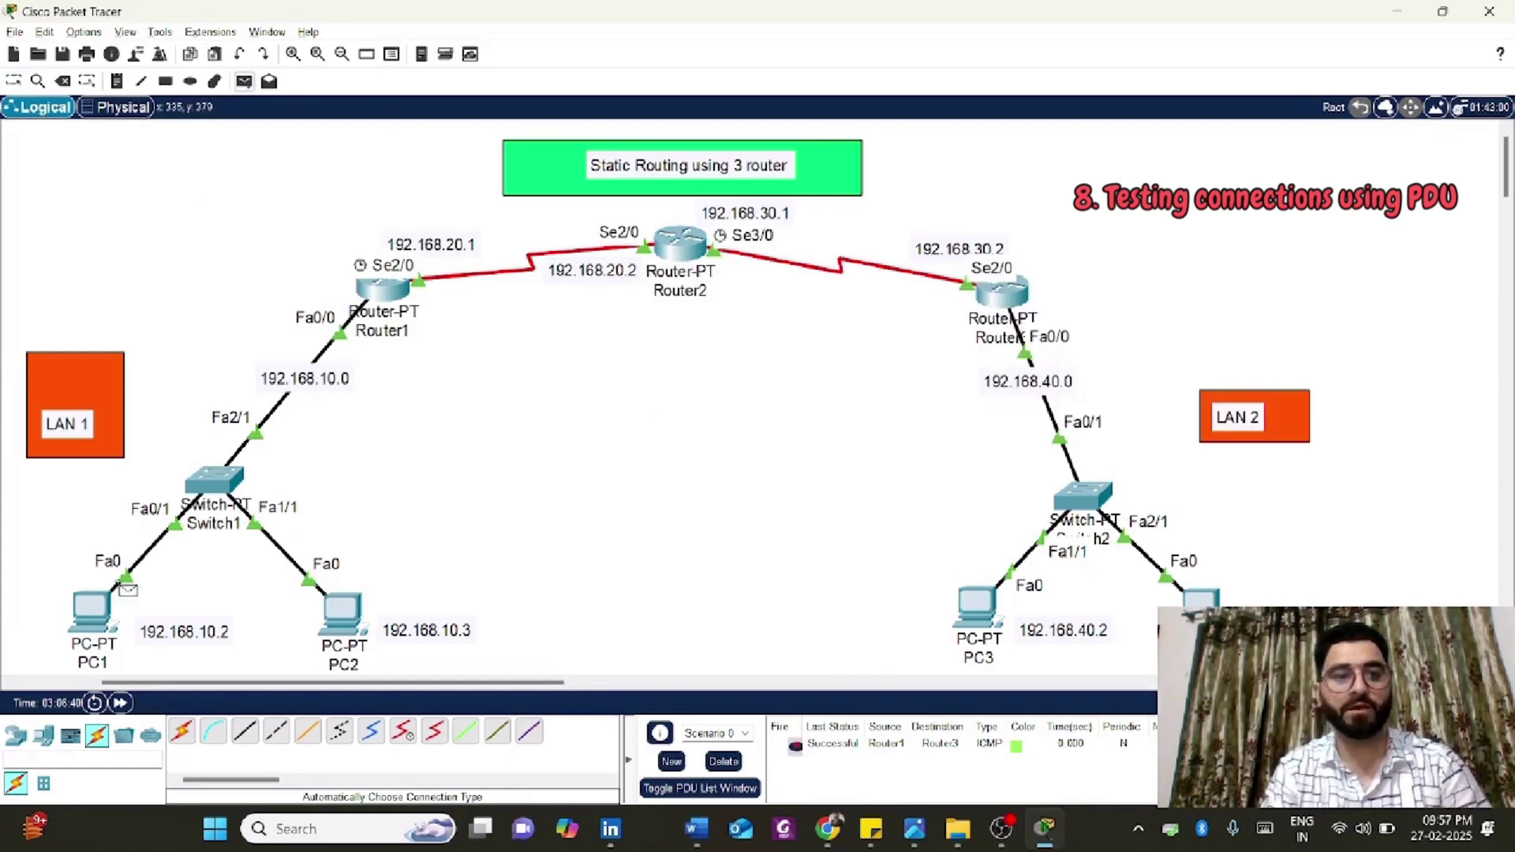
click(96, 613)
click(1007, 302)
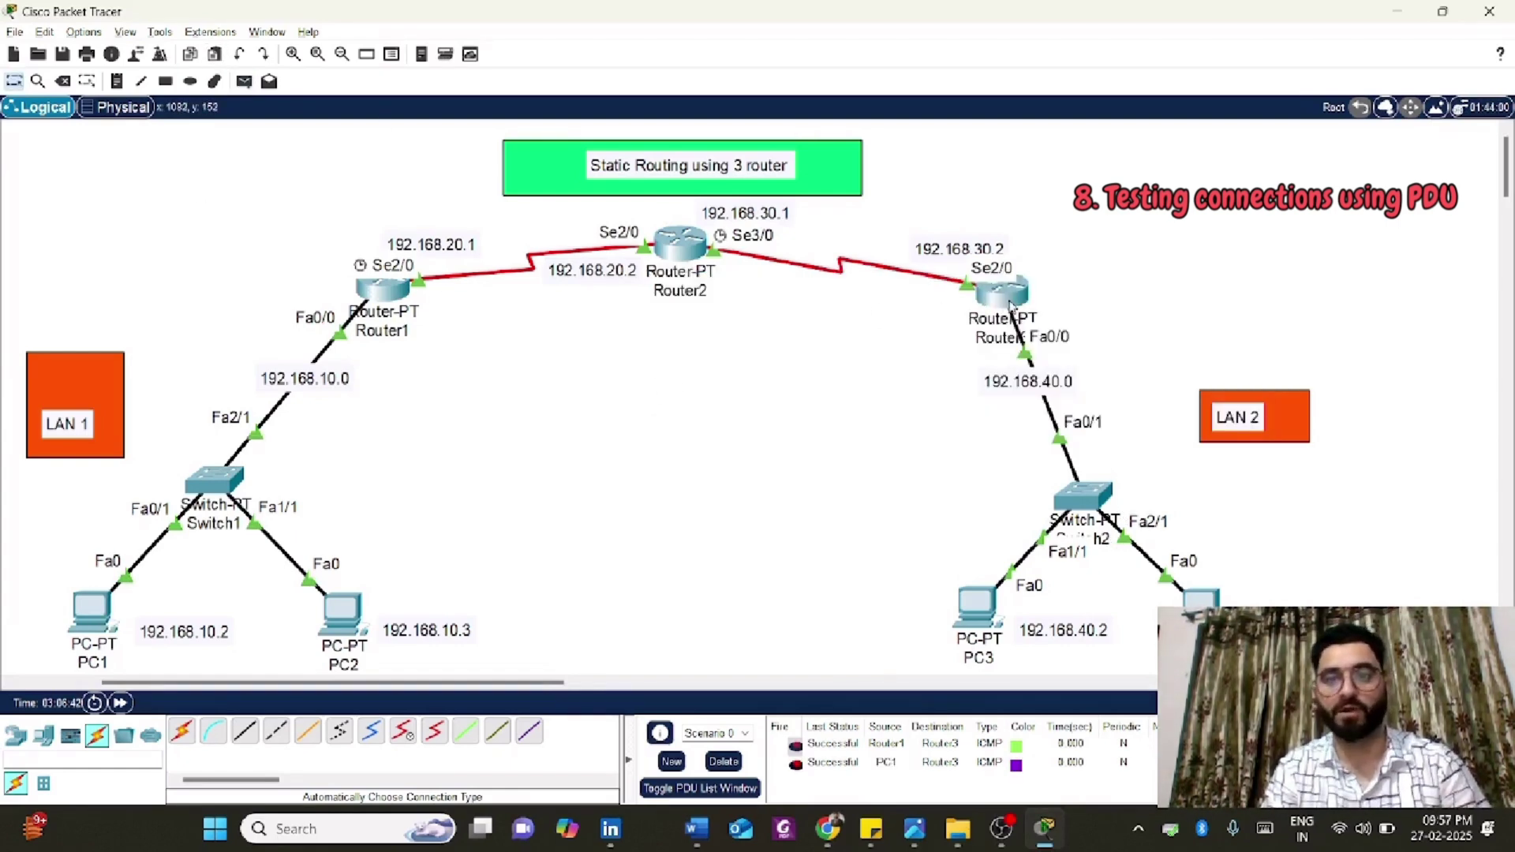
click(724, 762)
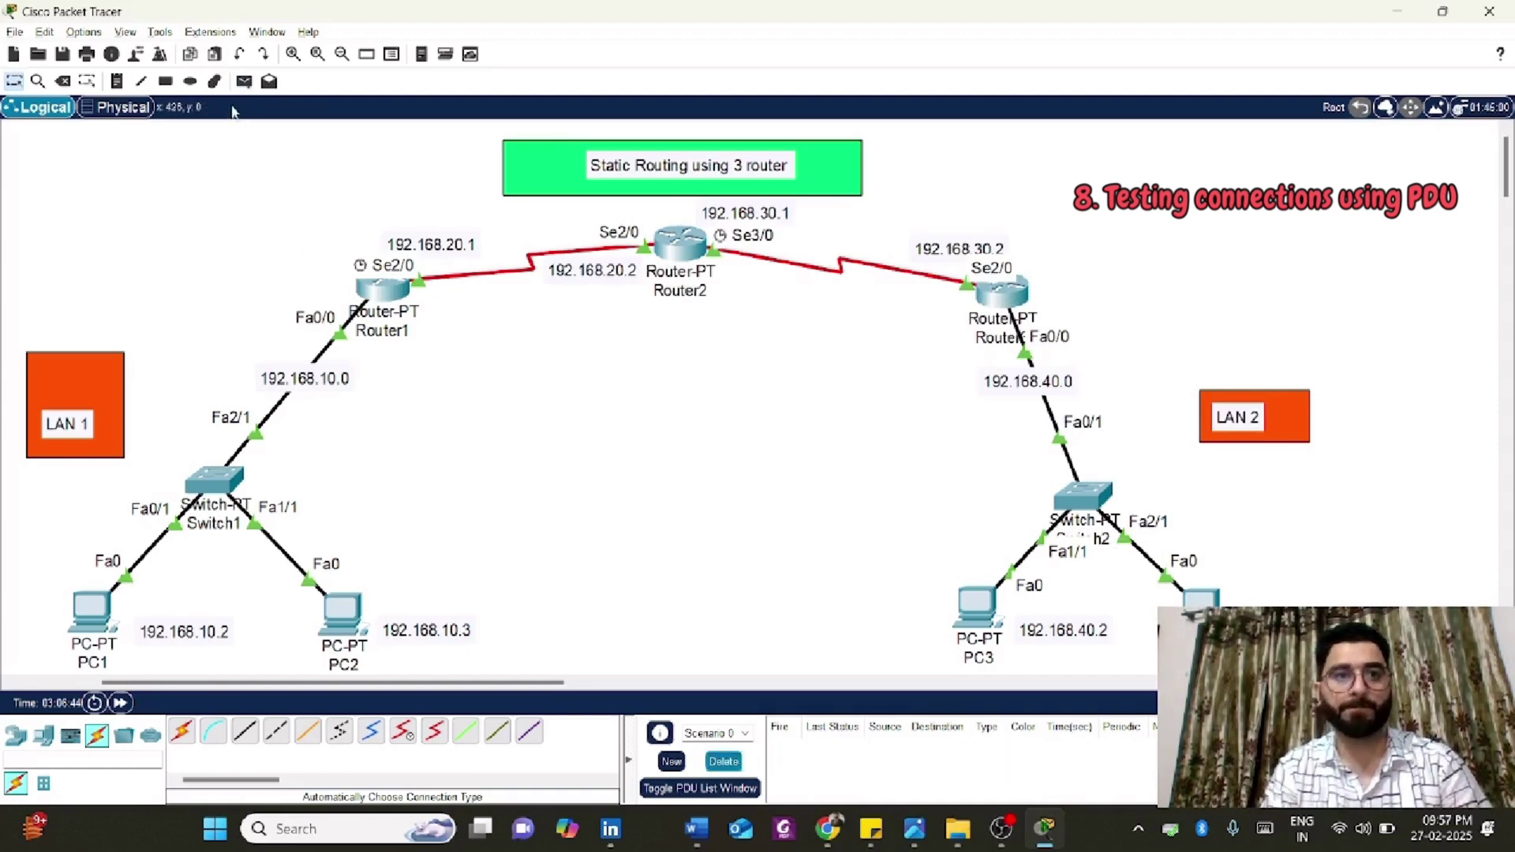
- Test connectivity between the two LANs by sending a simple PDU from PC1 to PC3, then delete the test scenario
click(244, 82)
click(101, 604)
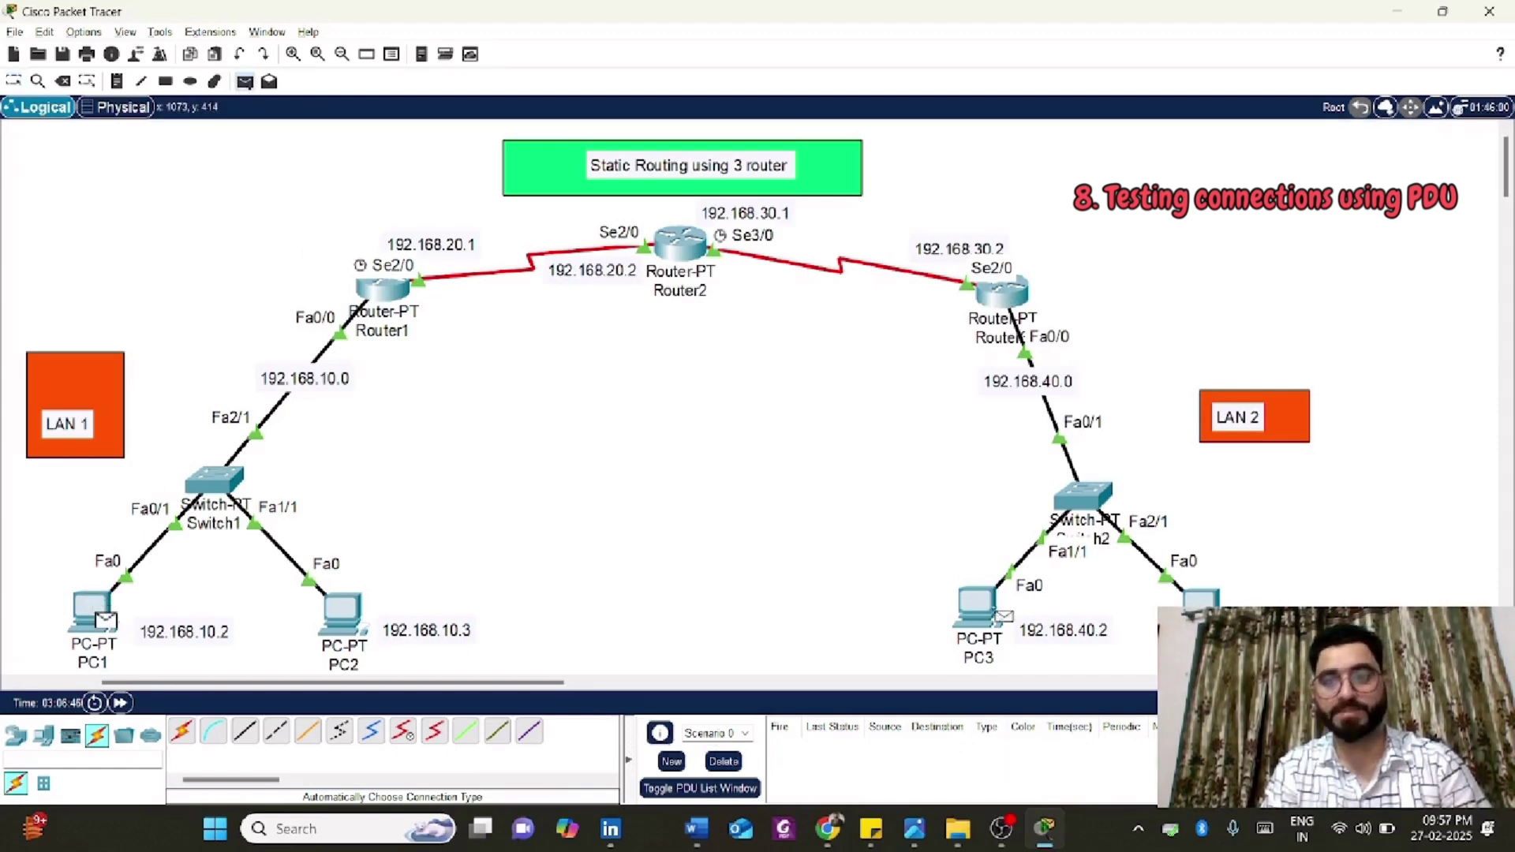
click(992, 621)
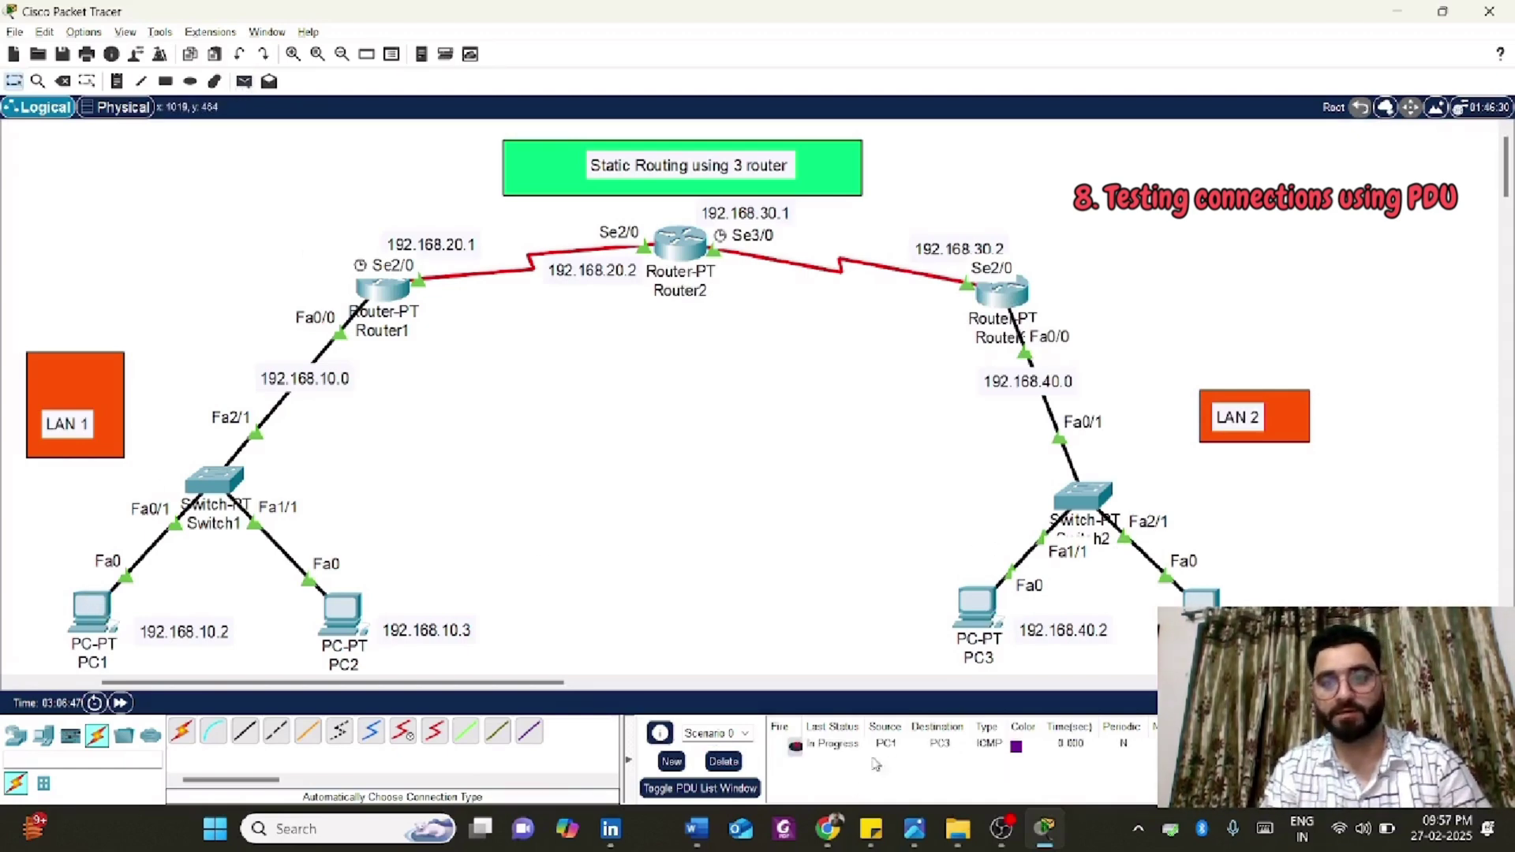
click(724, 762)
- Repeat the simple PDU test from PC1 to PC3, then delete the test scenario again
click(244, 81)
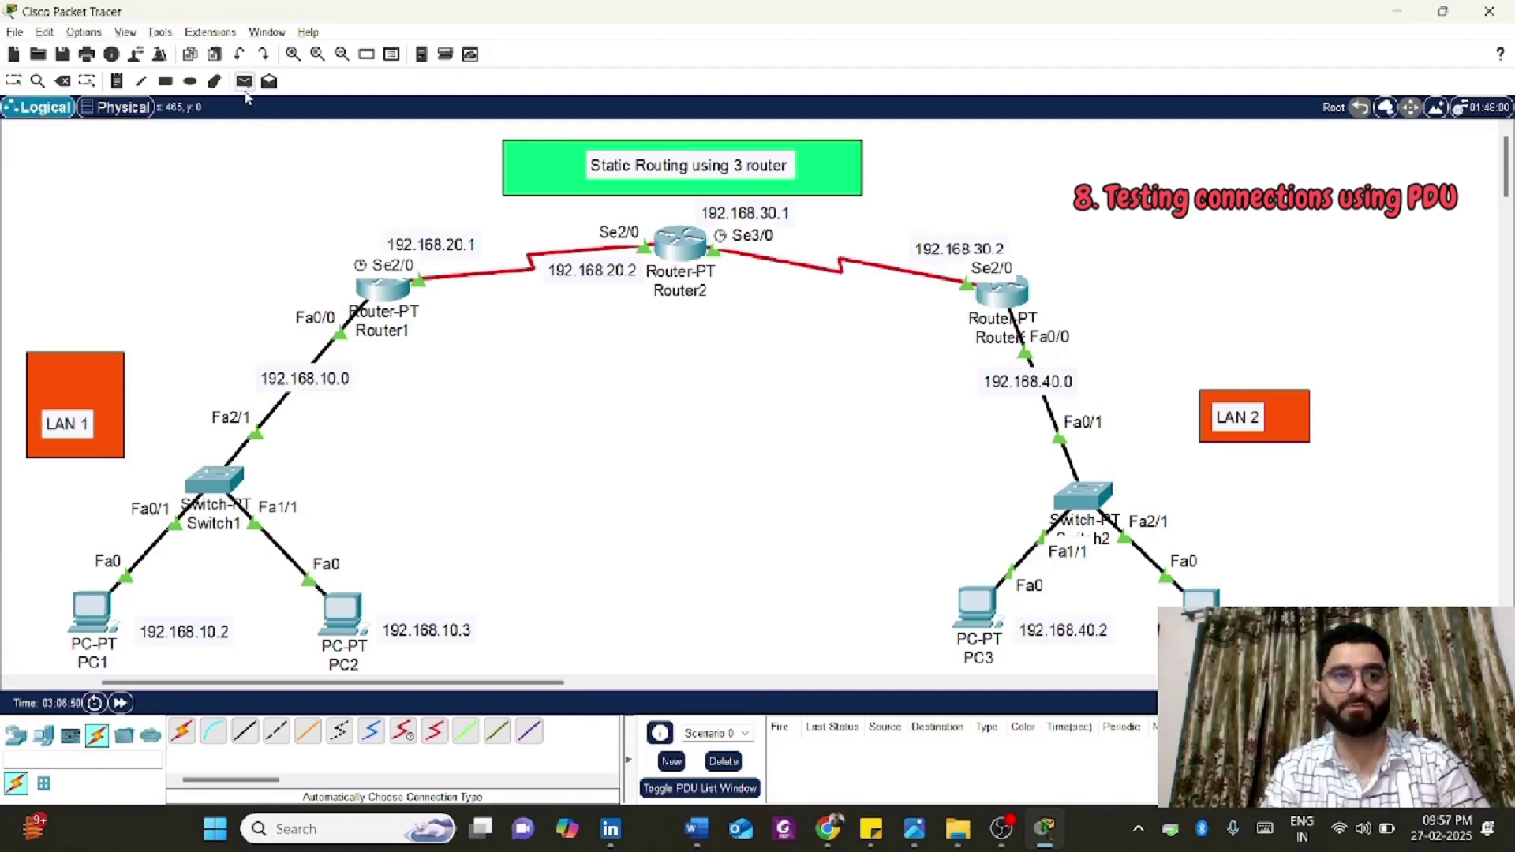
click(101, 617)
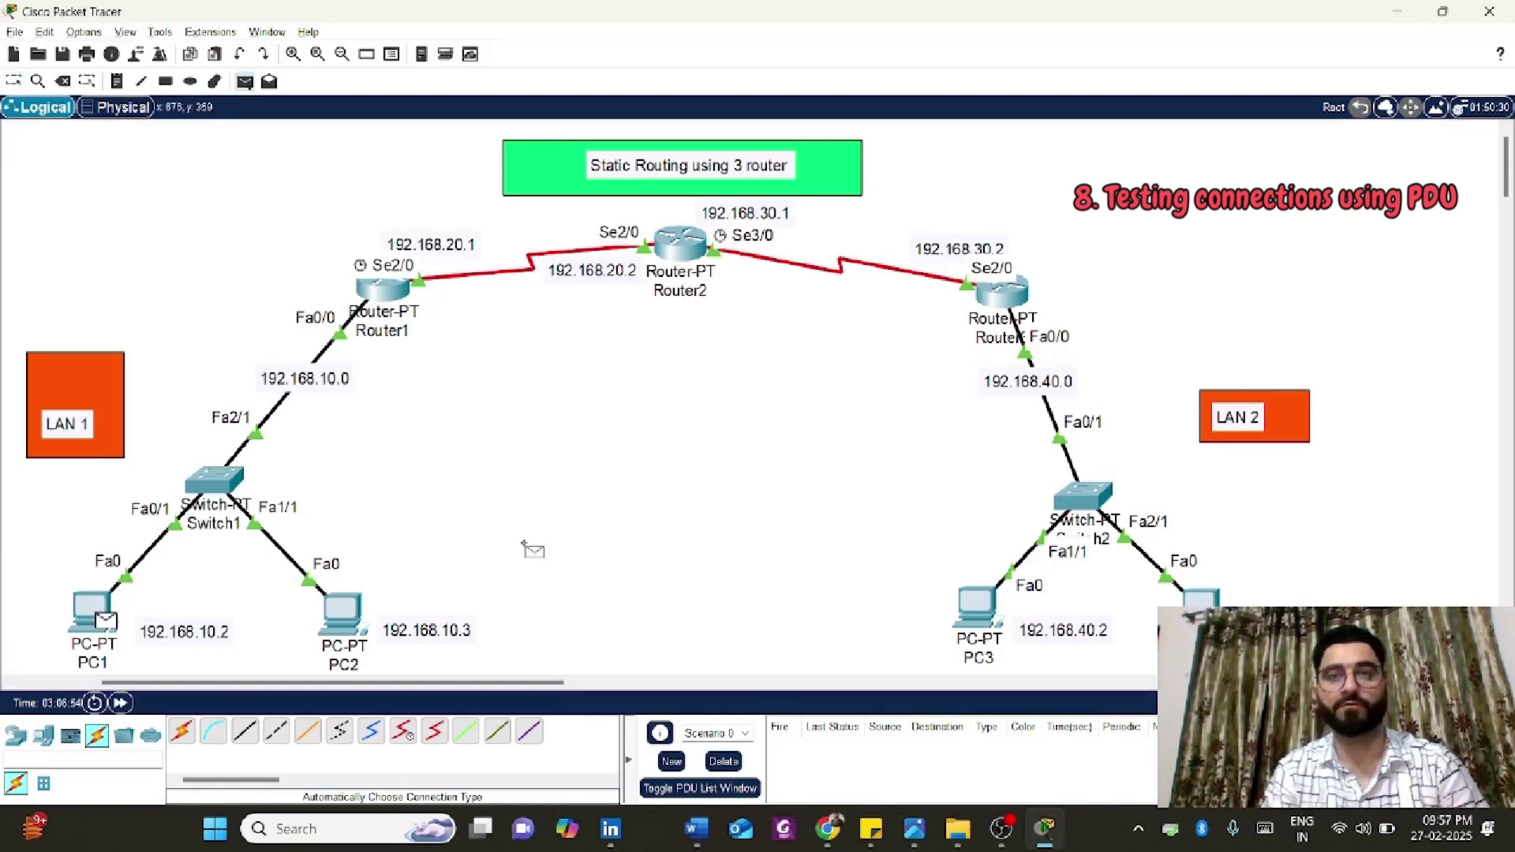
click(979, 606)
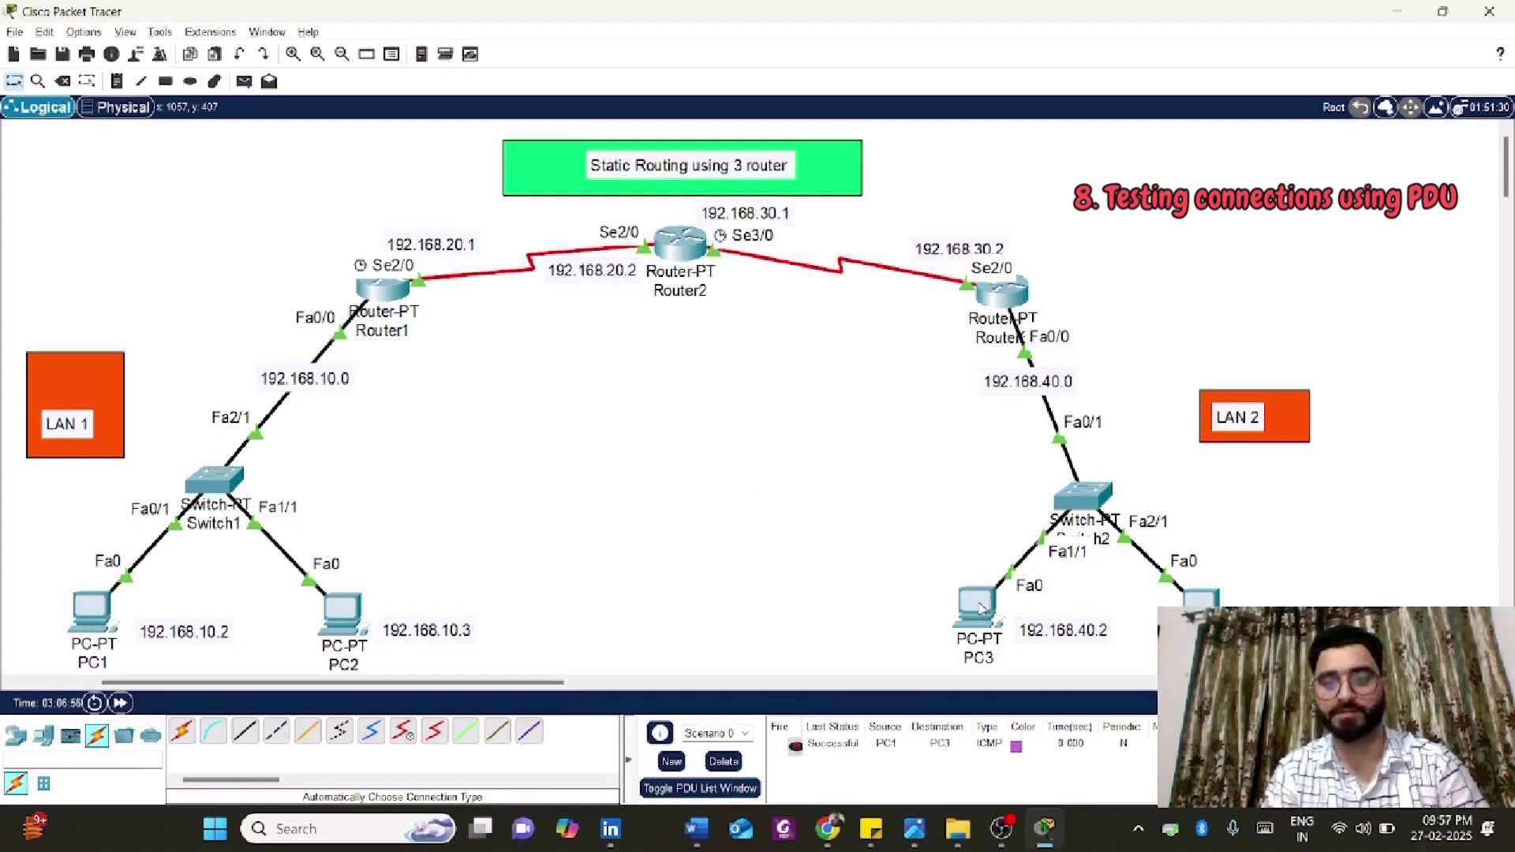
click(724, 761)
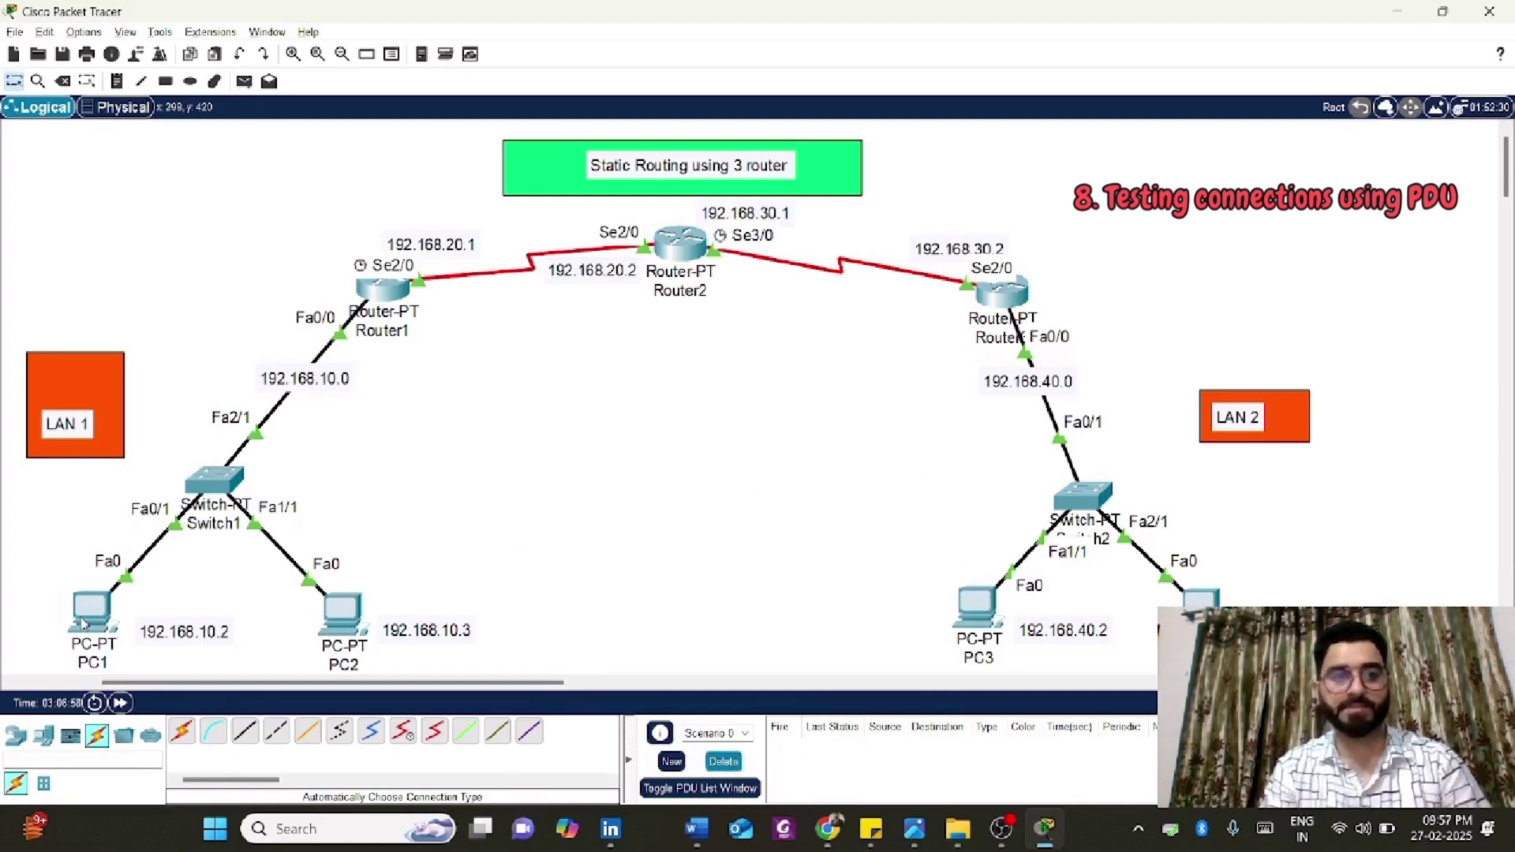
- Open PC1's Command Prompt, move its window clear of the topology, and run ping 192.168.40.3
click(88, 614)
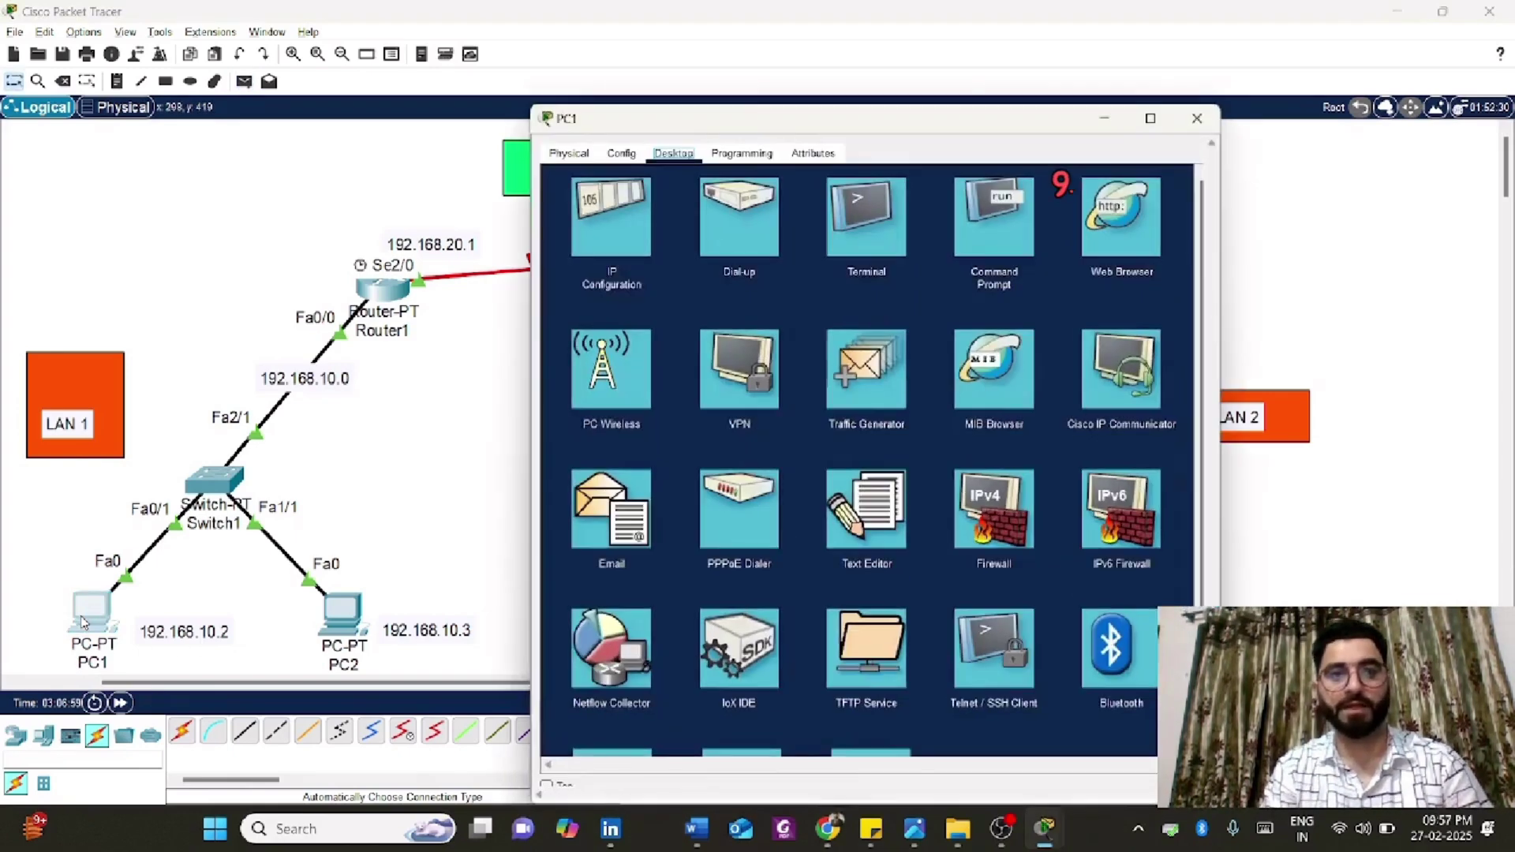
click(1000, 213)
drag(997, 118, 805, 380)
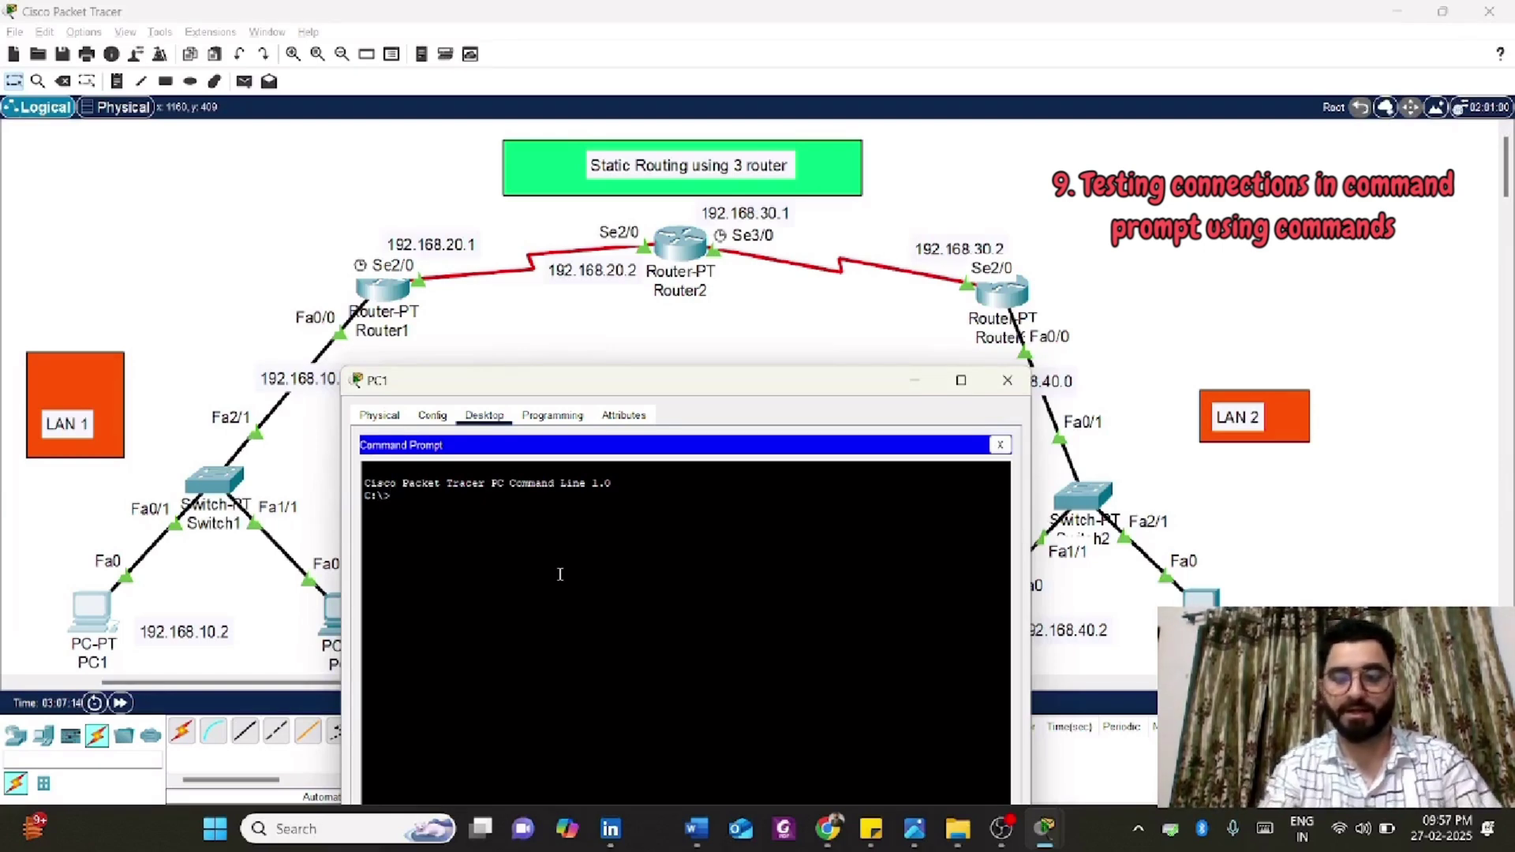
text(19)
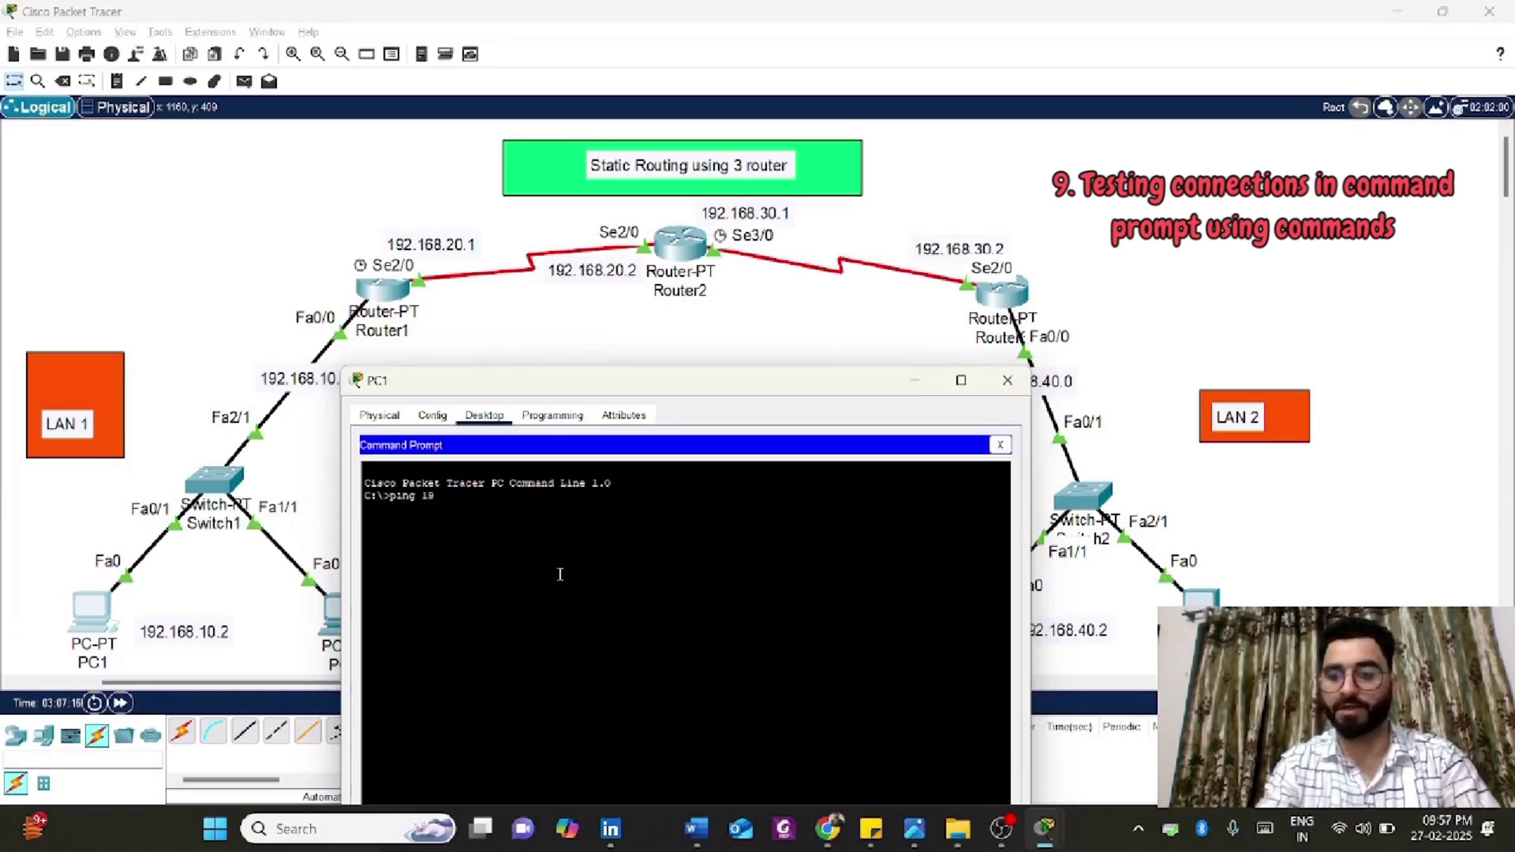
text(2.168.)
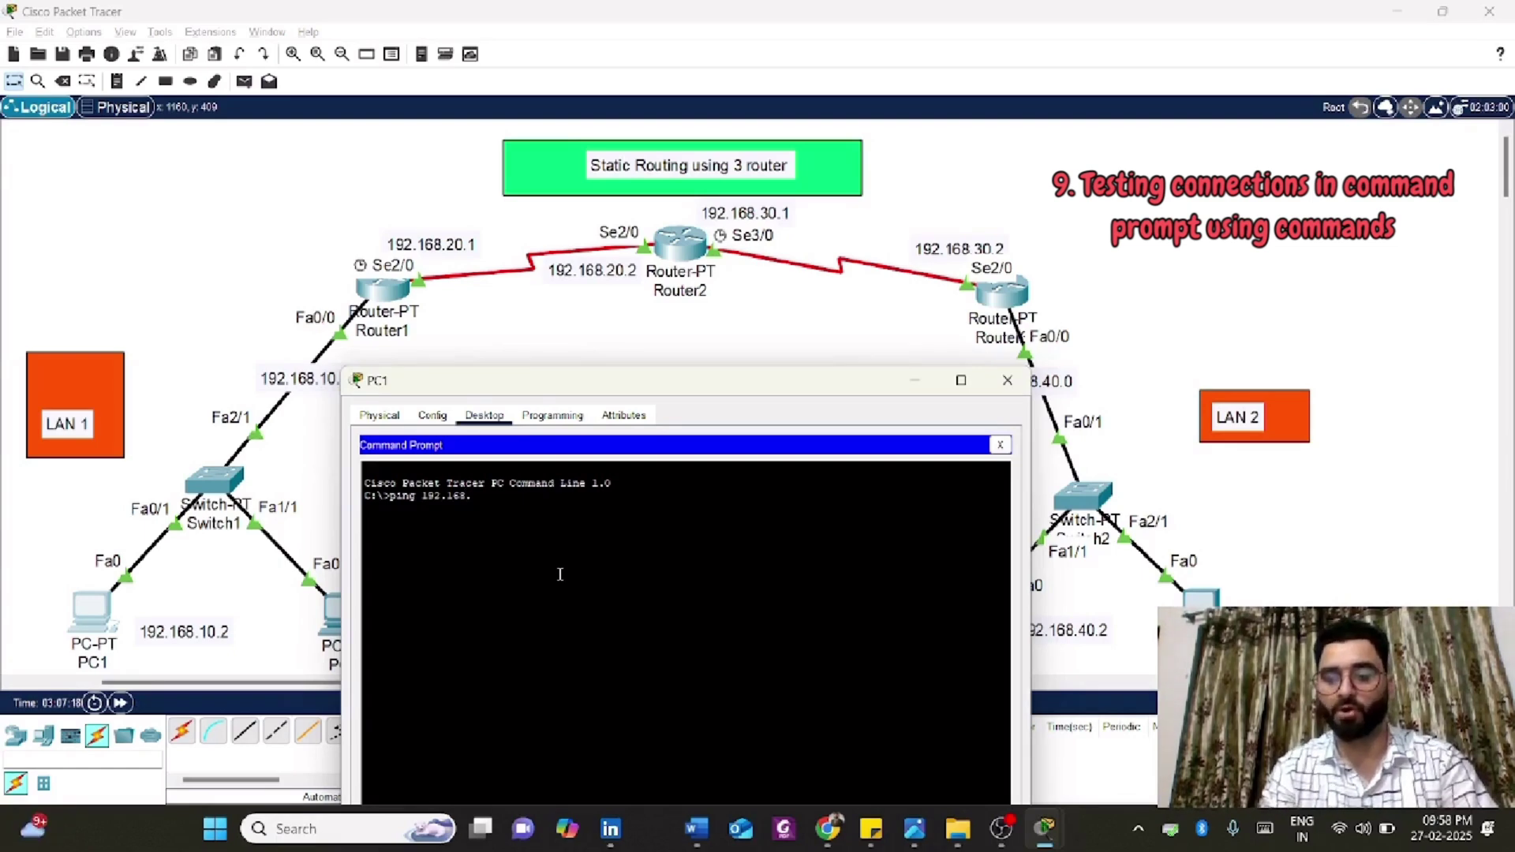
text(40.)
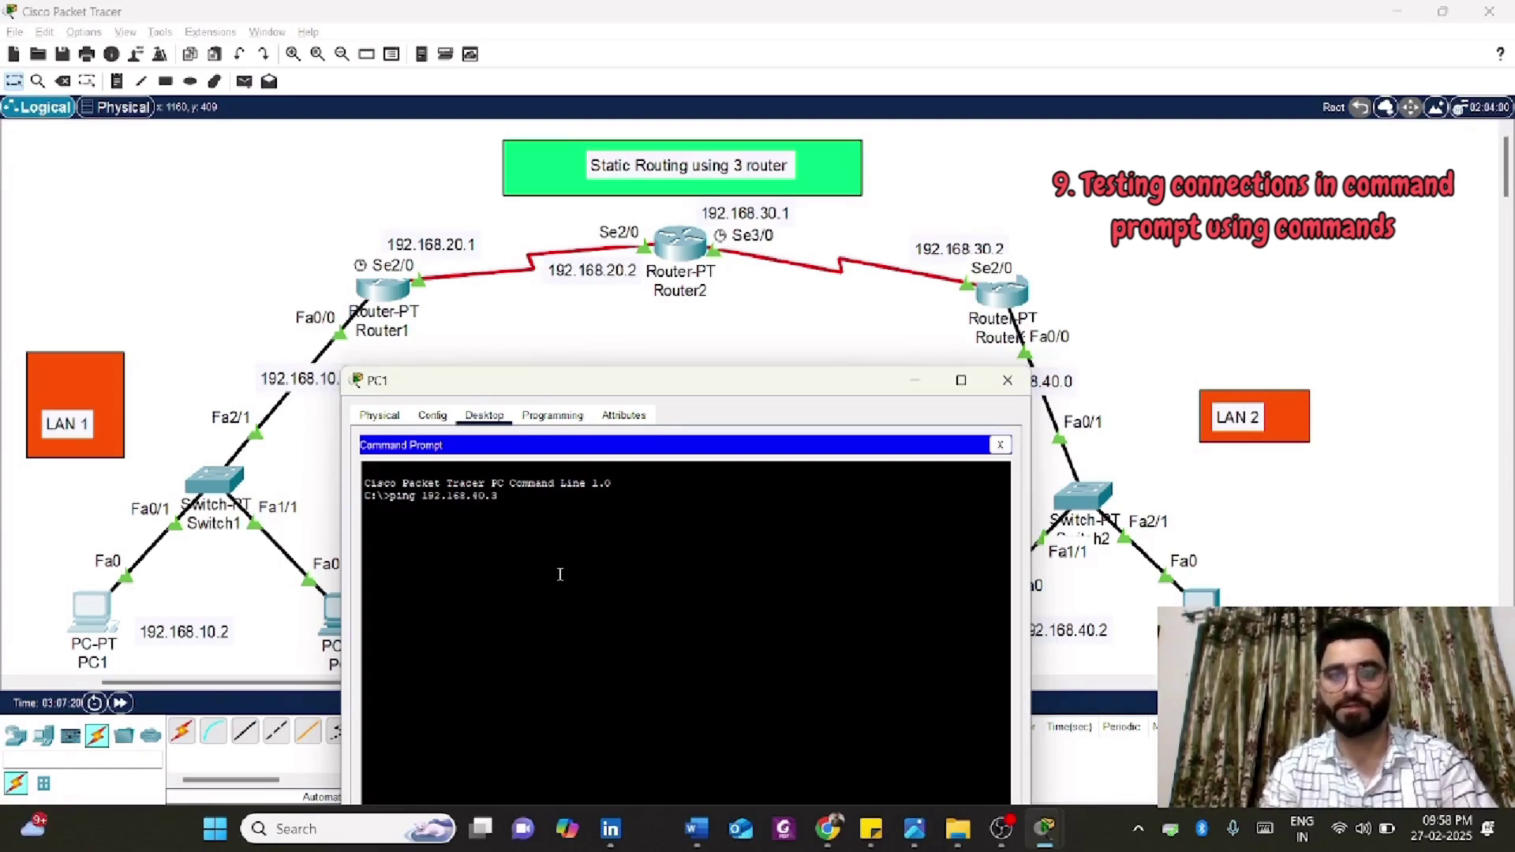
text(3)
key(Return)
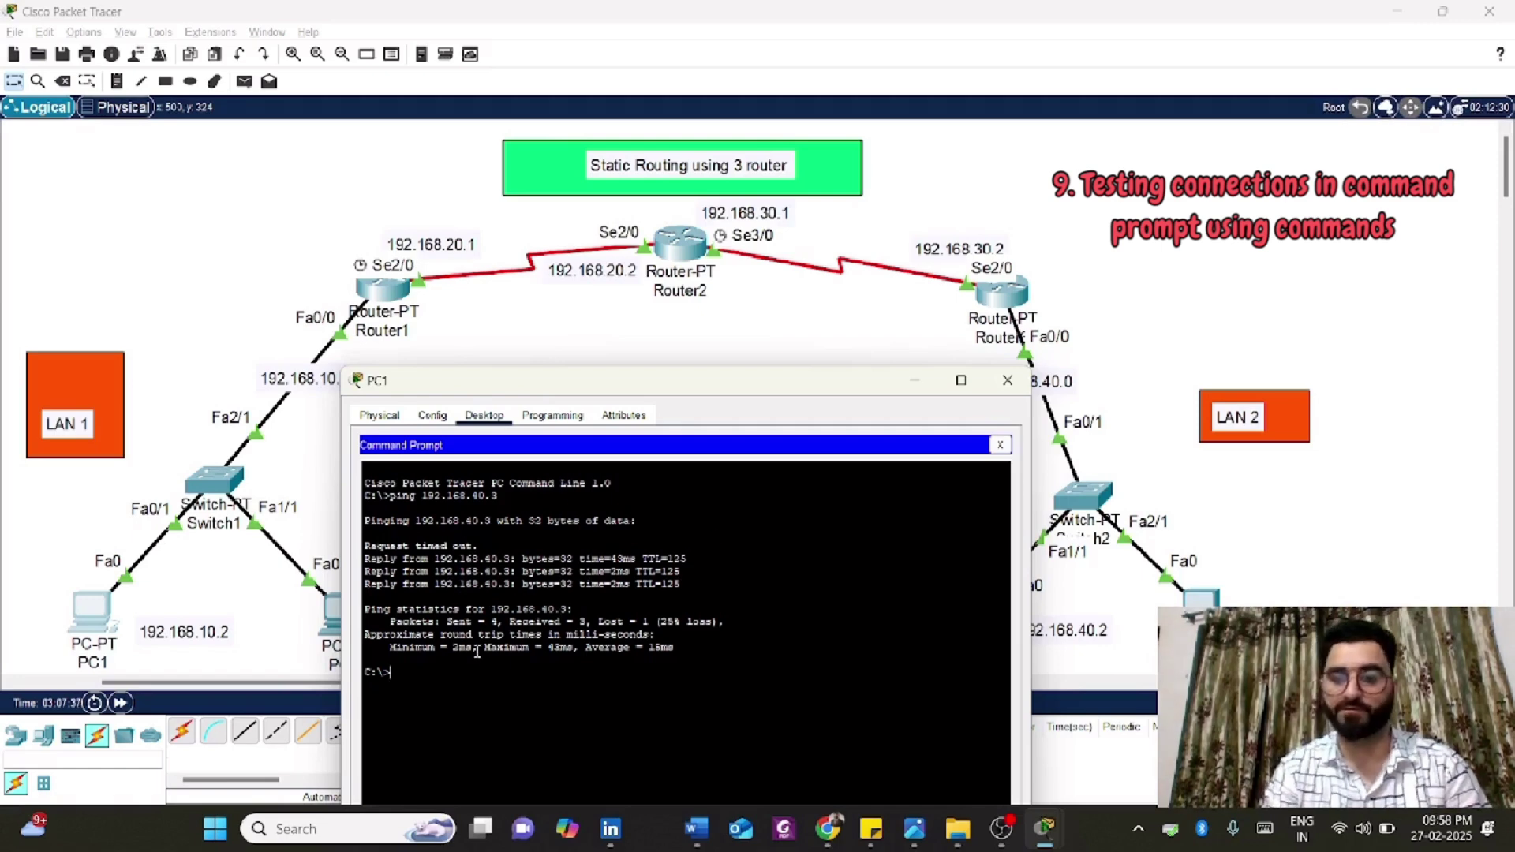
- Run ping 192.168.40.3 again from PC1, then close the PC1 window
key(Up)
key(Return)
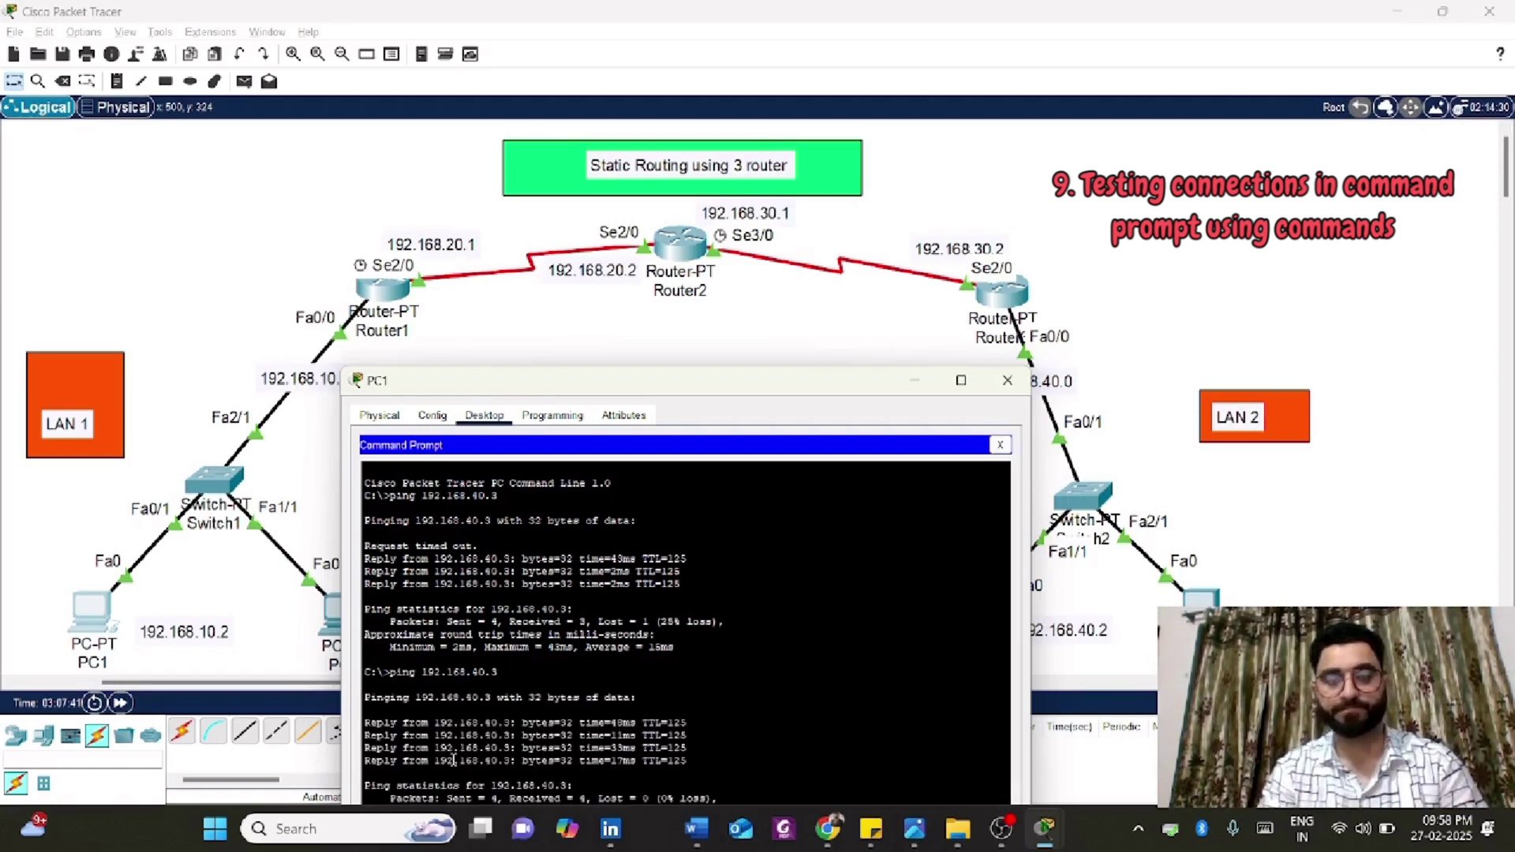
click(1007, 381)
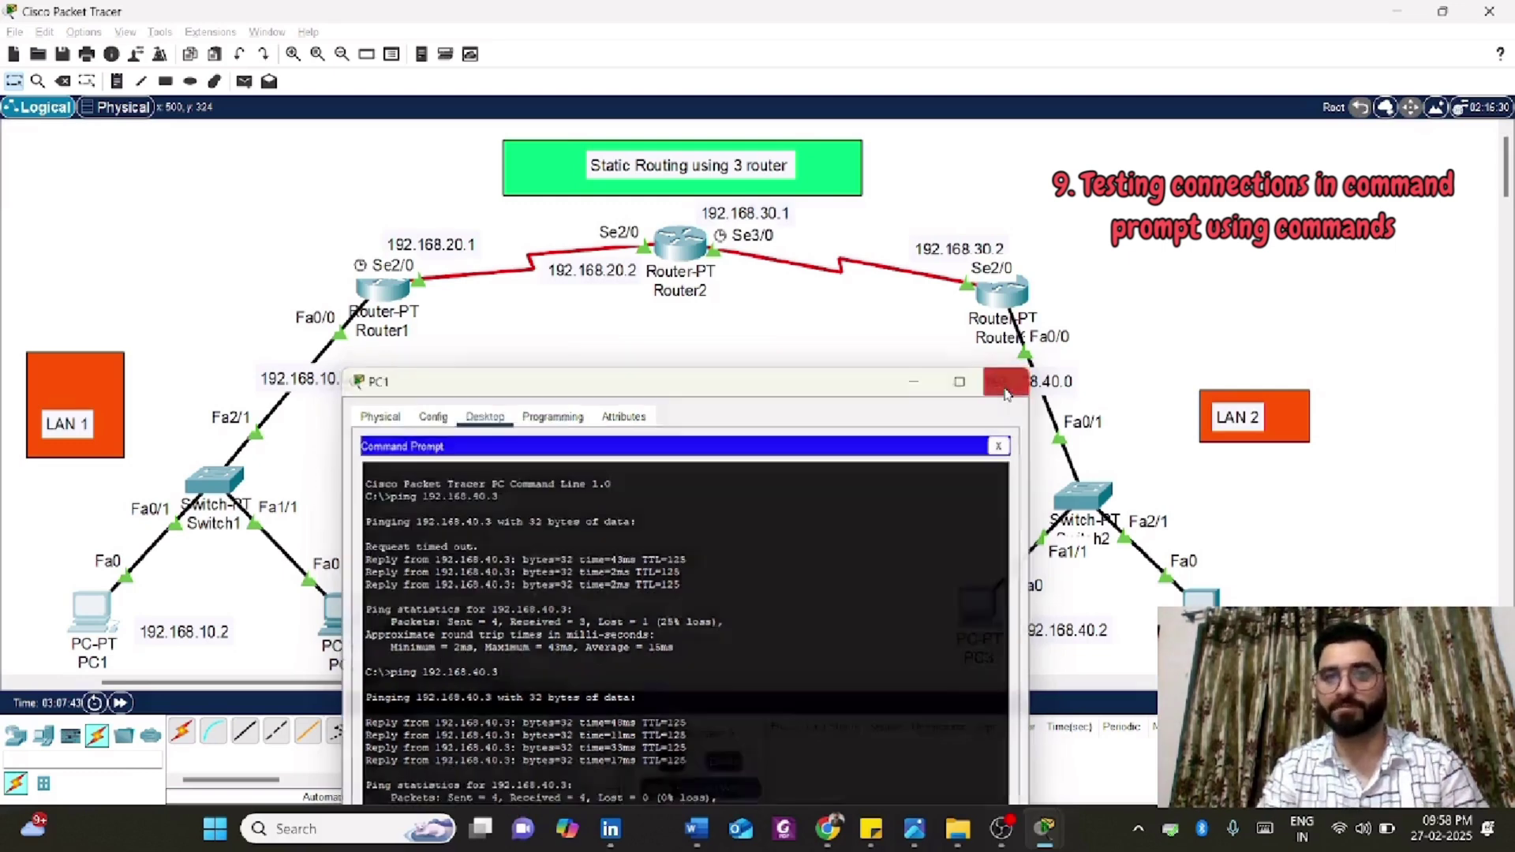
- Send a simple PDU from PC4 to PC1 in simulation mode, play the simulation, then close the simulation panel
click(244, 80)
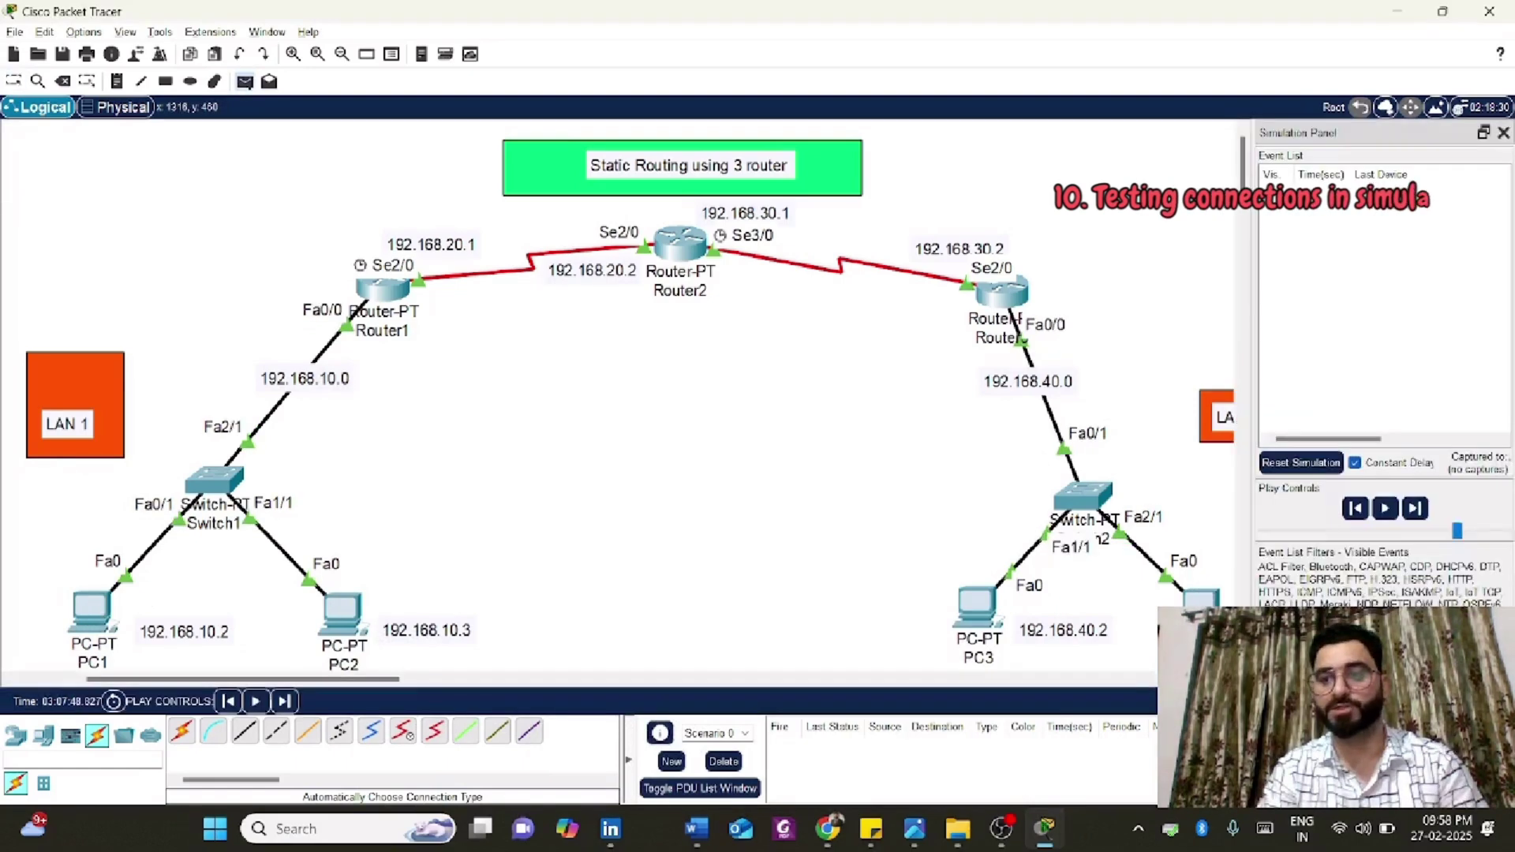
key(shift+s)
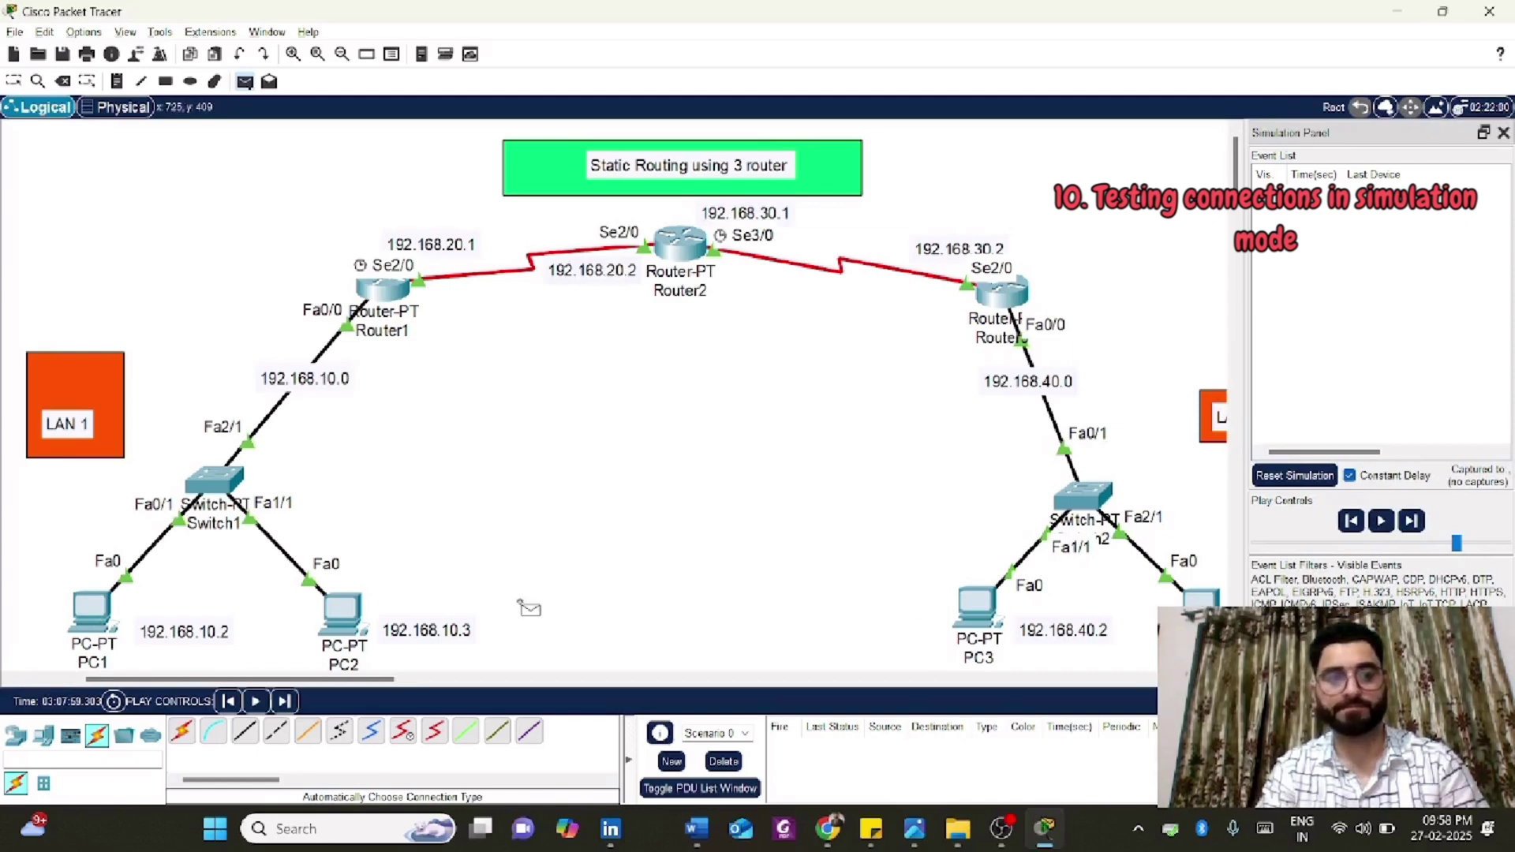
click(90, 609)
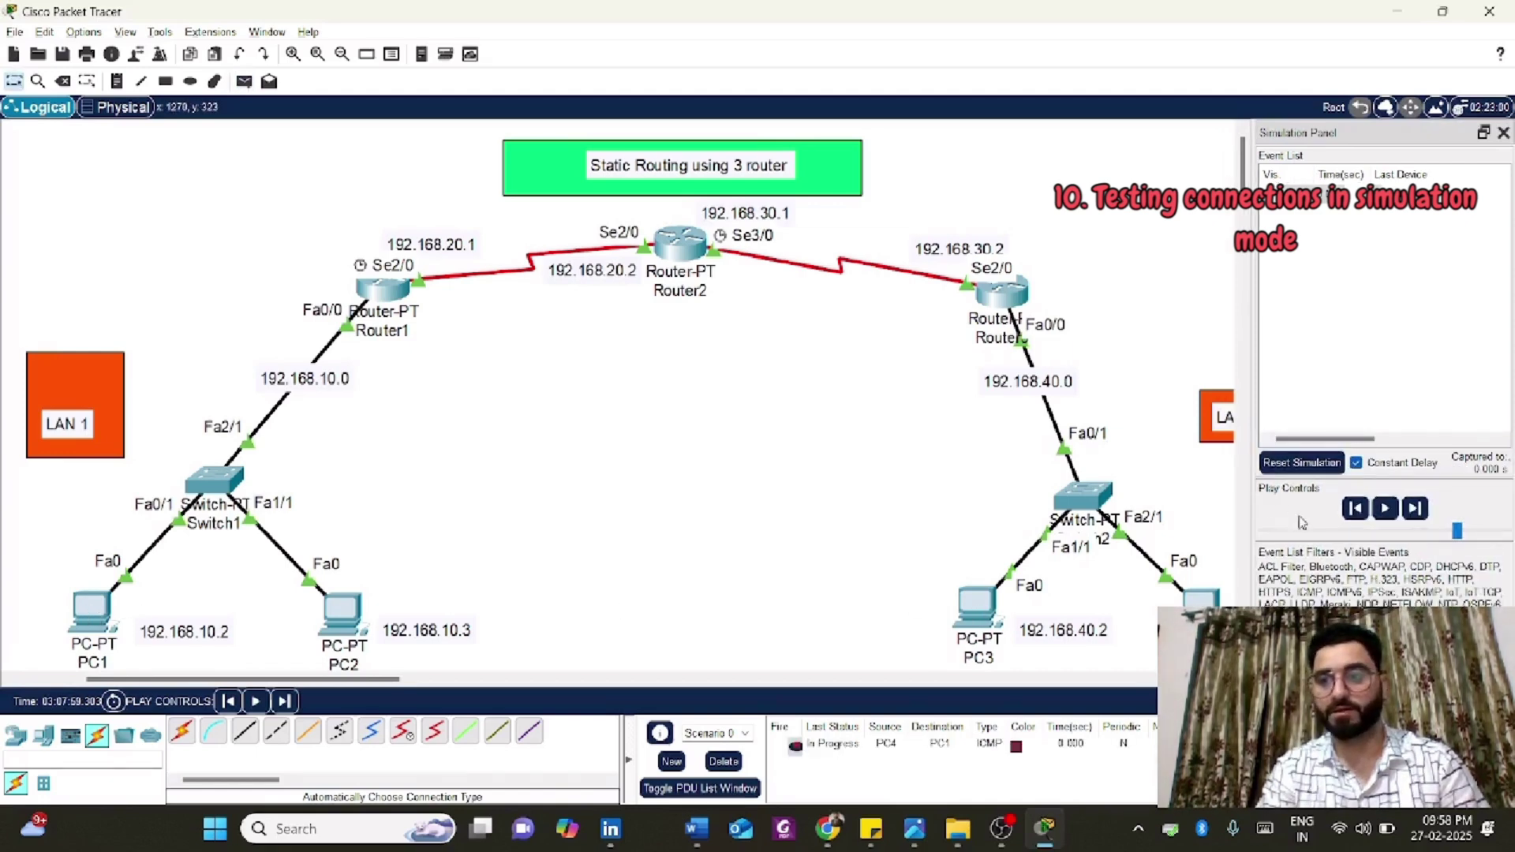
click(1386, 508)
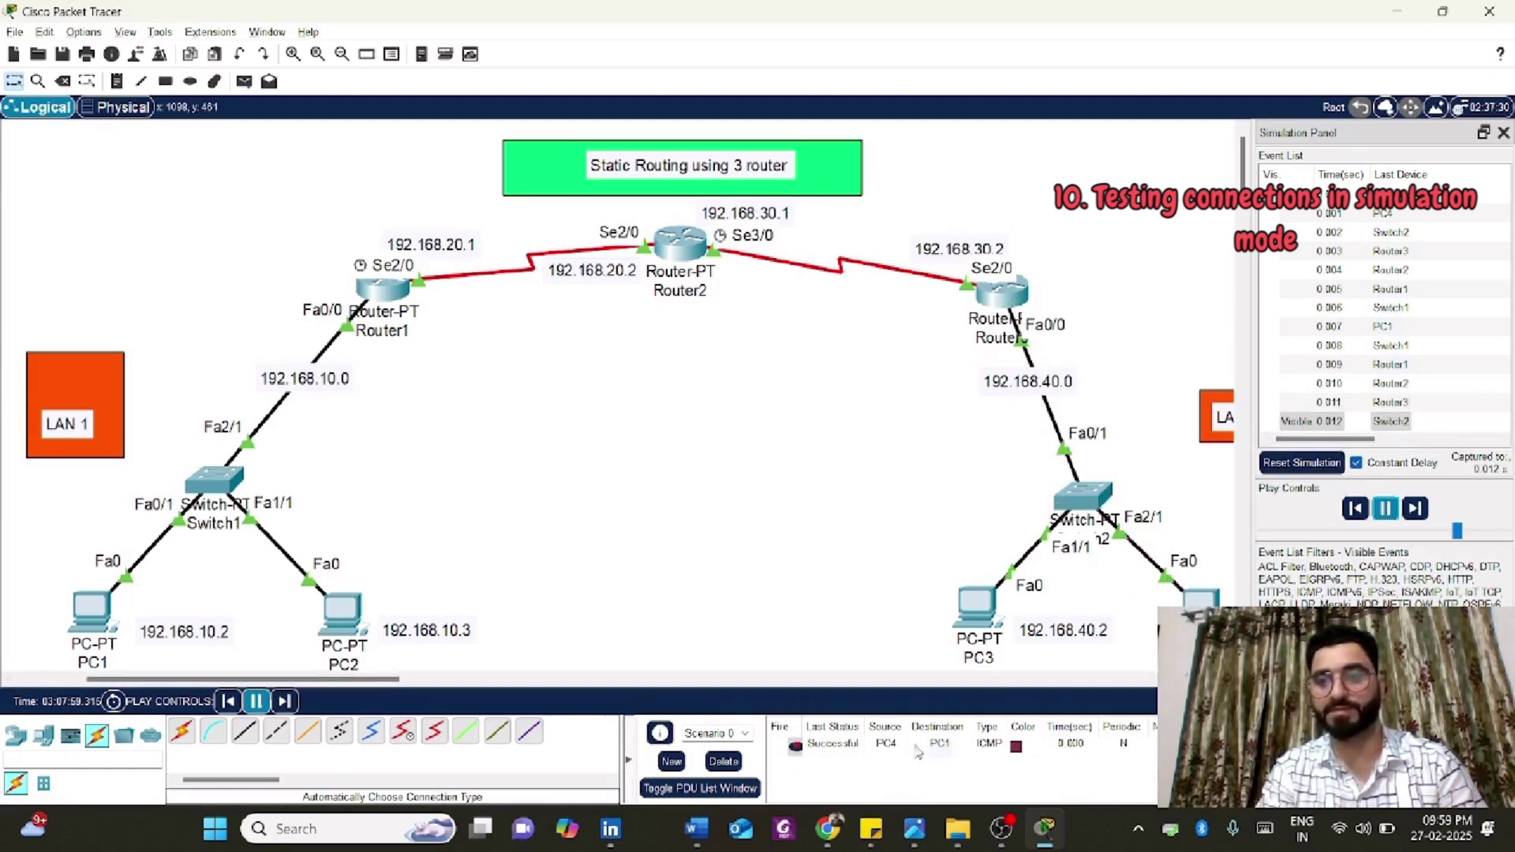
click(1504, 133)
- Move Router2 with its 192.168.20.2 and 192.168.30.1 labels down so it sits lower than Router1 and Router3
drag(693, 257, 695, 474)
drag(612, 281, 604, 491)
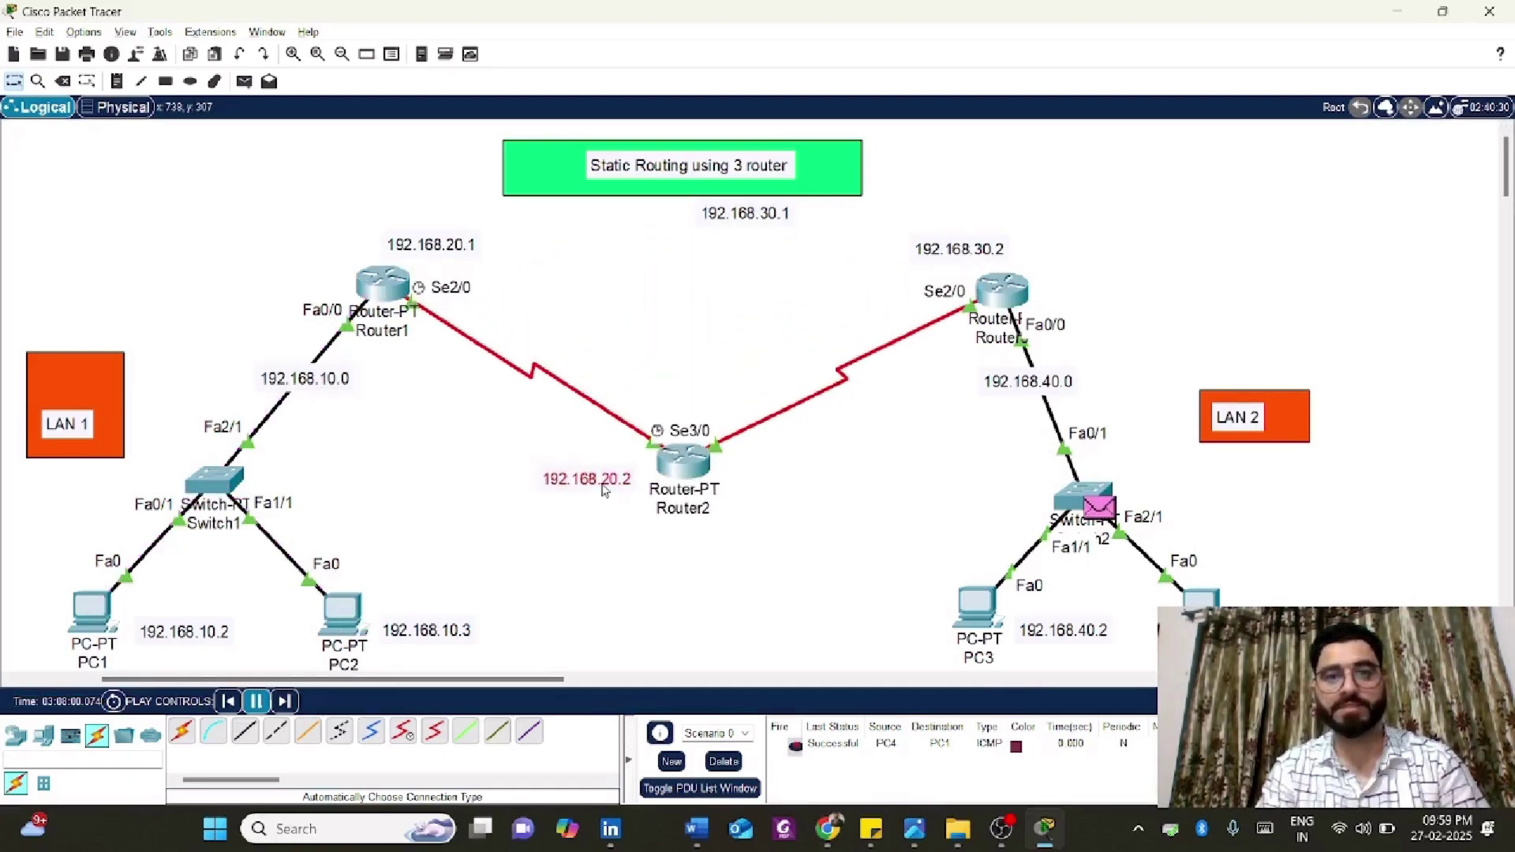
click(753, 229)
drag(753, 229, 755, 409)
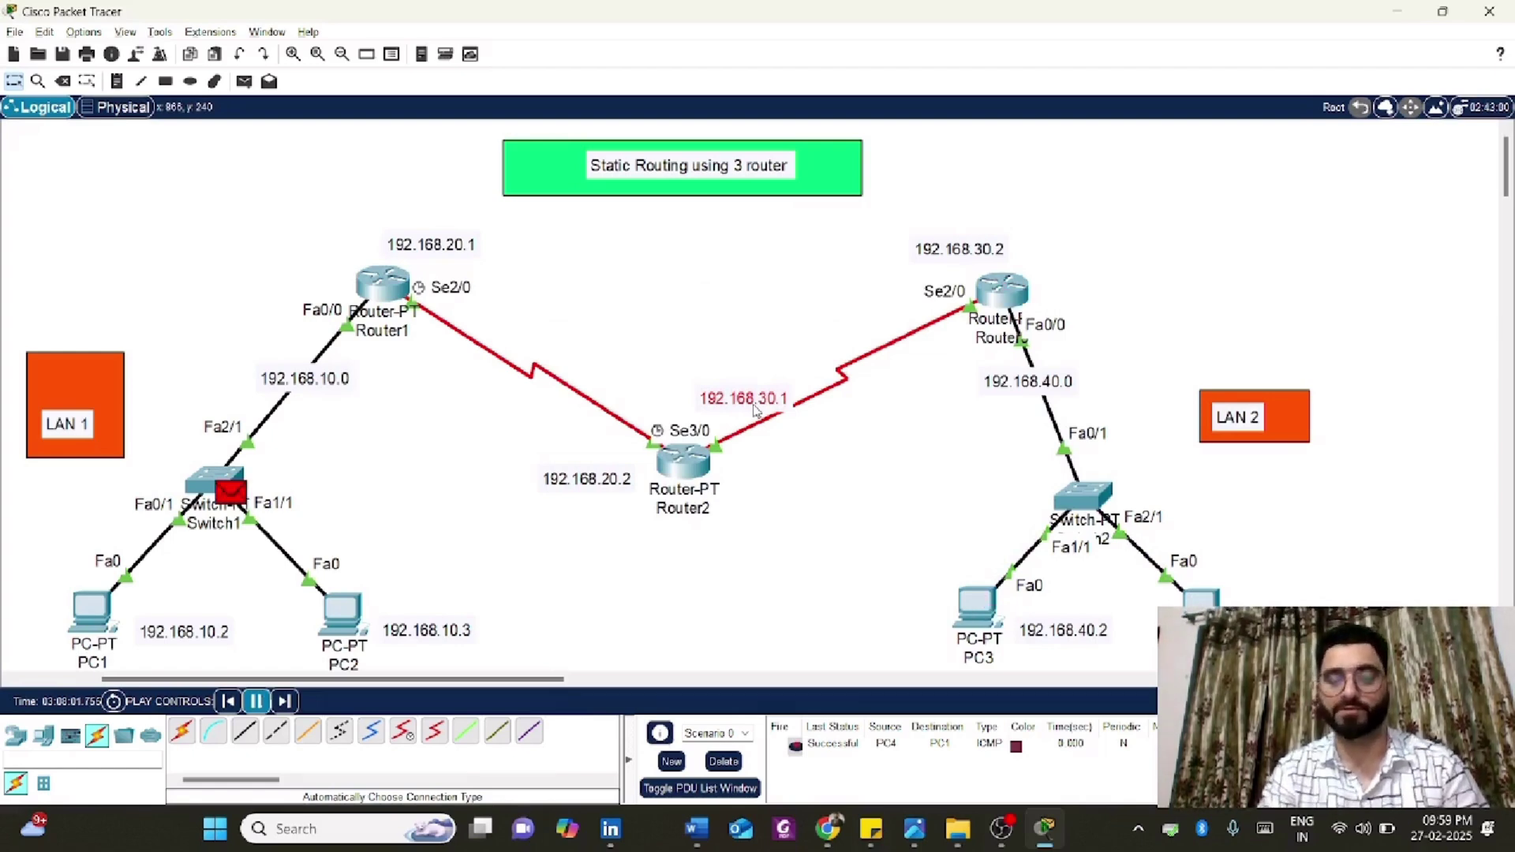